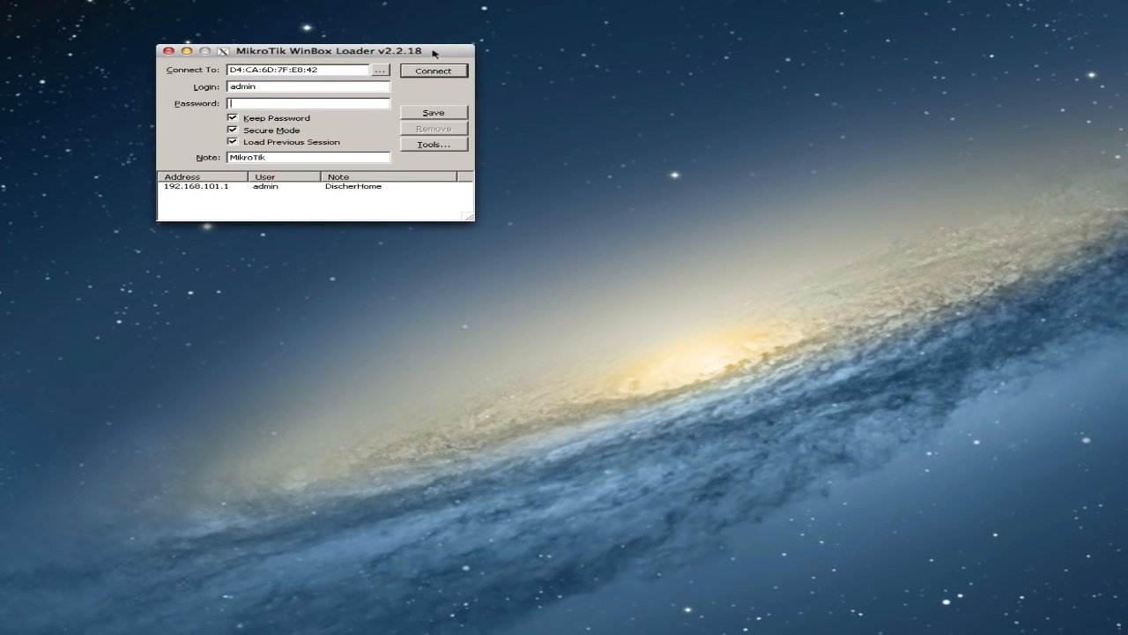
Choose the discovered MikroTik device with board name RB751U-2HnD, connect to it as admin, and close the terminal window
drag(461, 66, 656, 196)
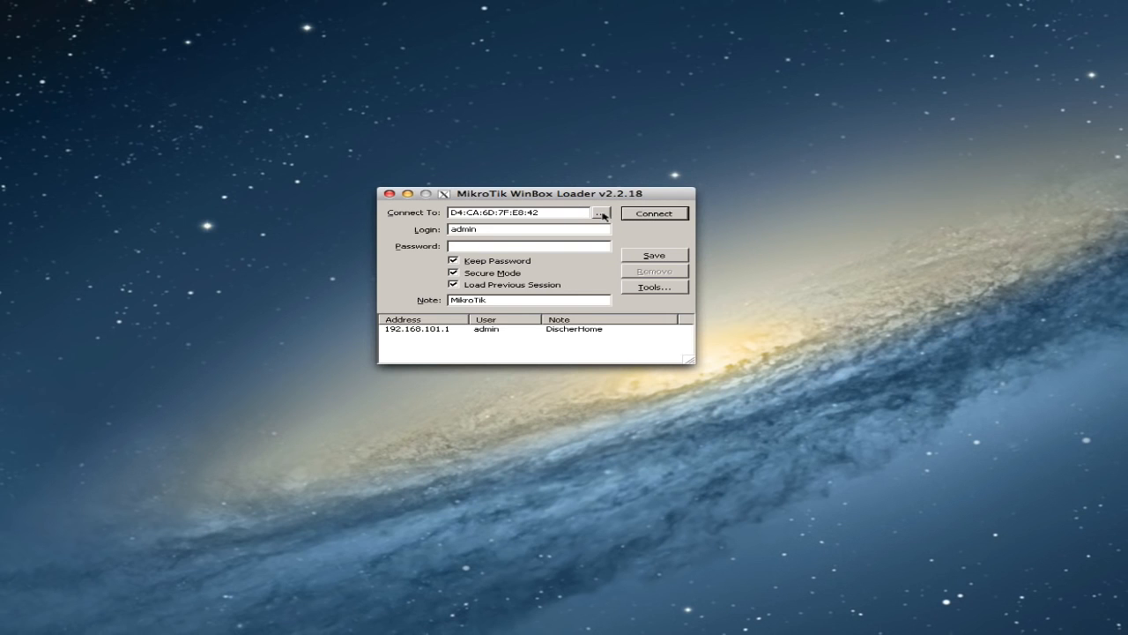
click(600, 213)
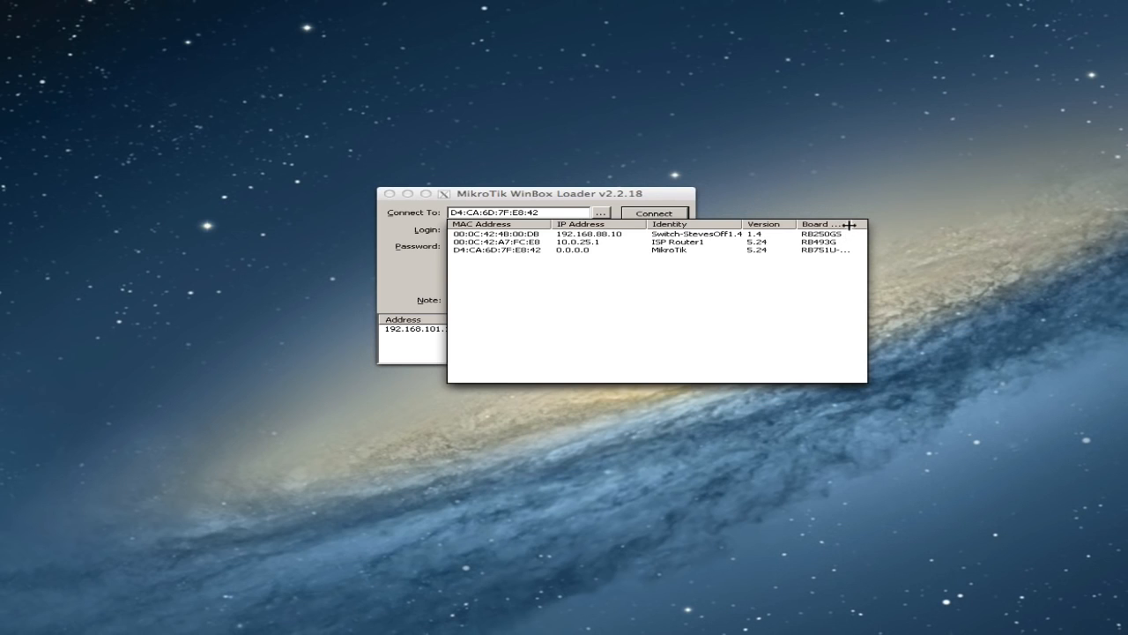
drag(851, 223, 865, 224)
click(826, 253)
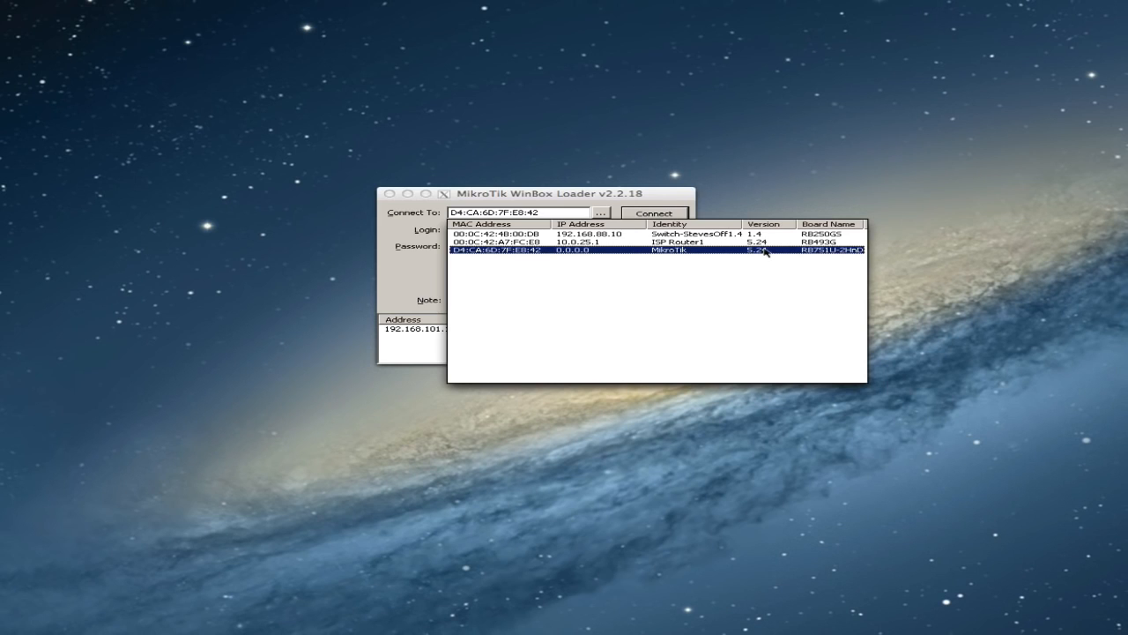
double_click(498, 253)
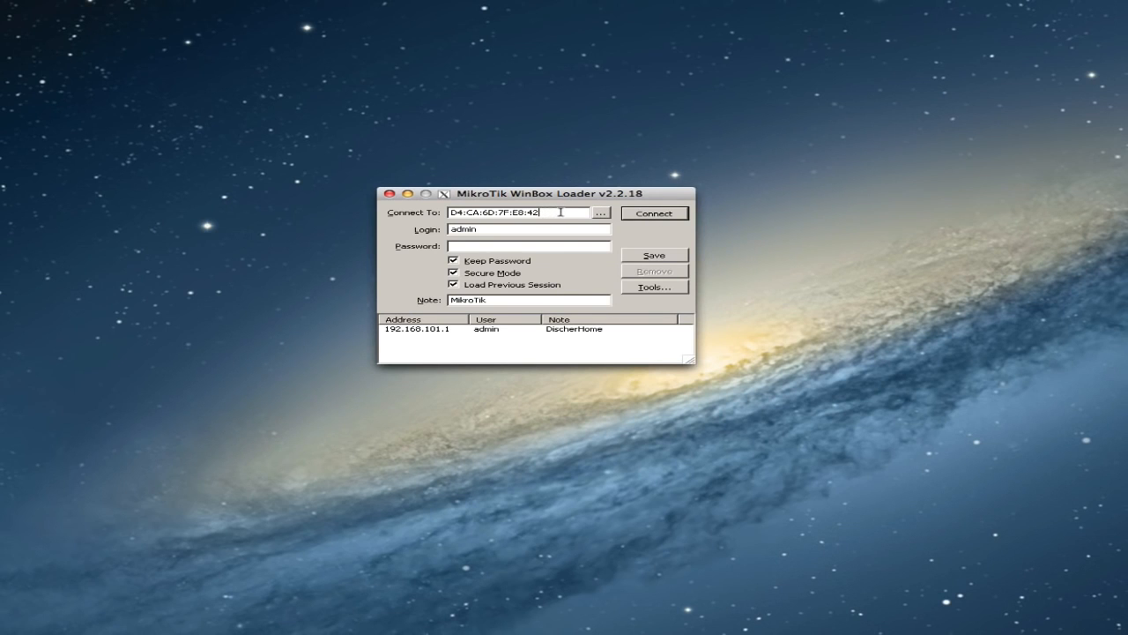
click(652, 214)
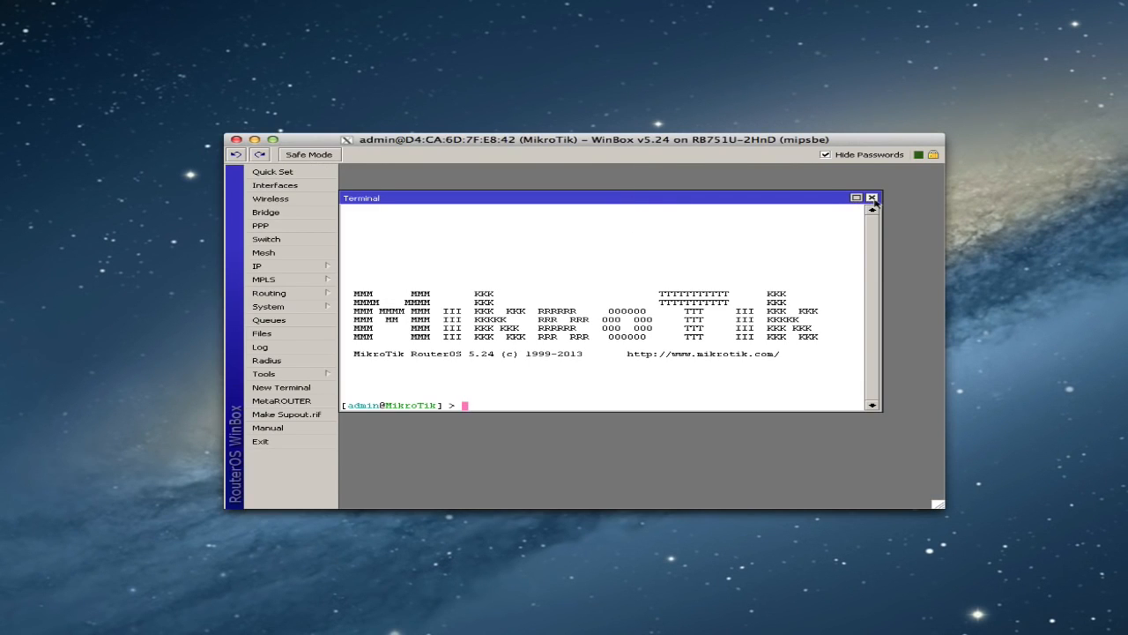
click(871, 198)
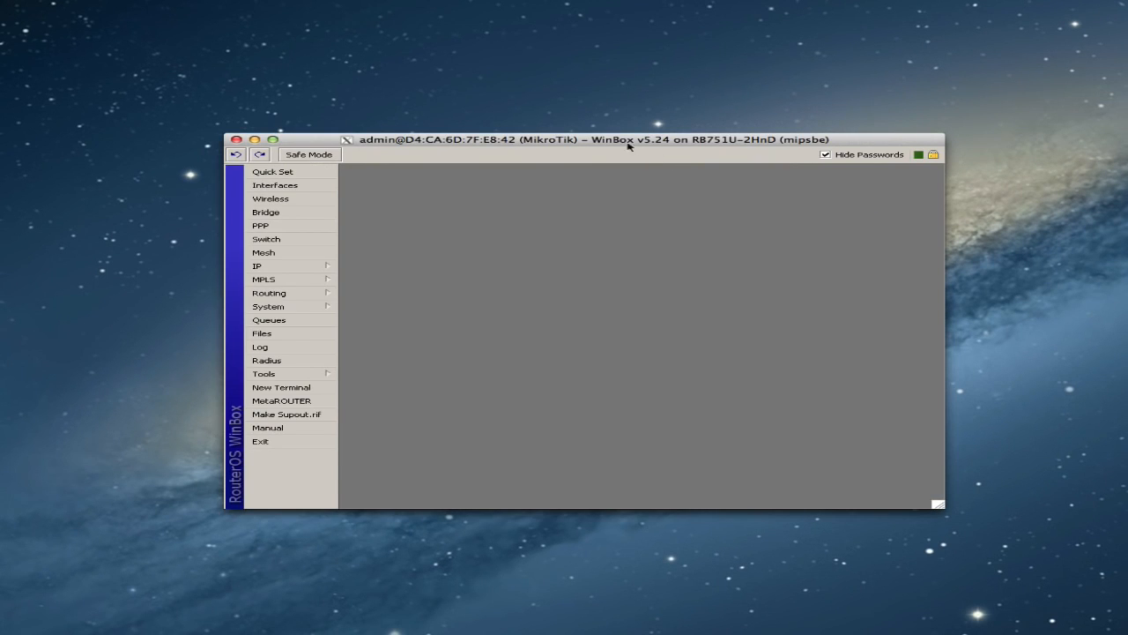
drag(628, 146, 614, 125)
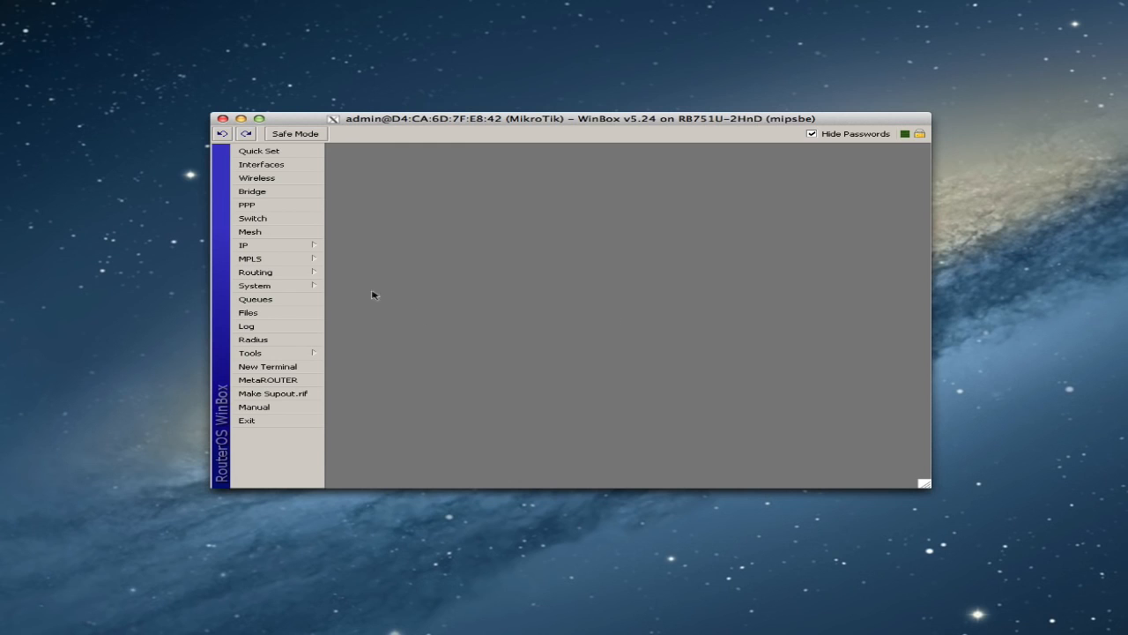
Reset the router's configuration with the No Default Configuration option enabled
click(290, 285)
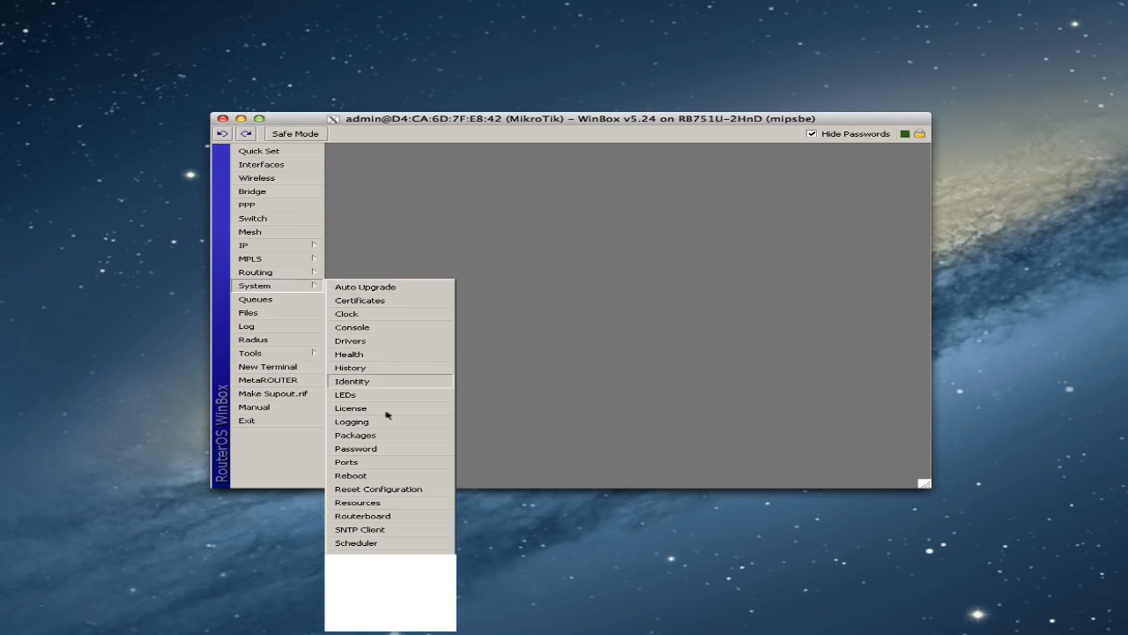
click(379, 489)
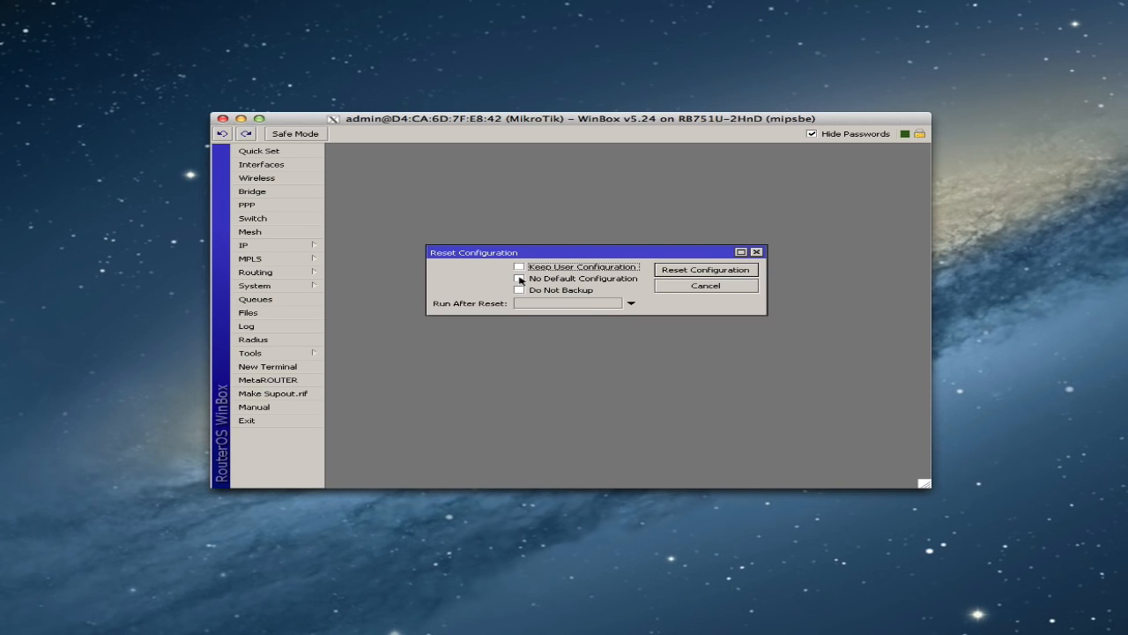
click(520, 279)
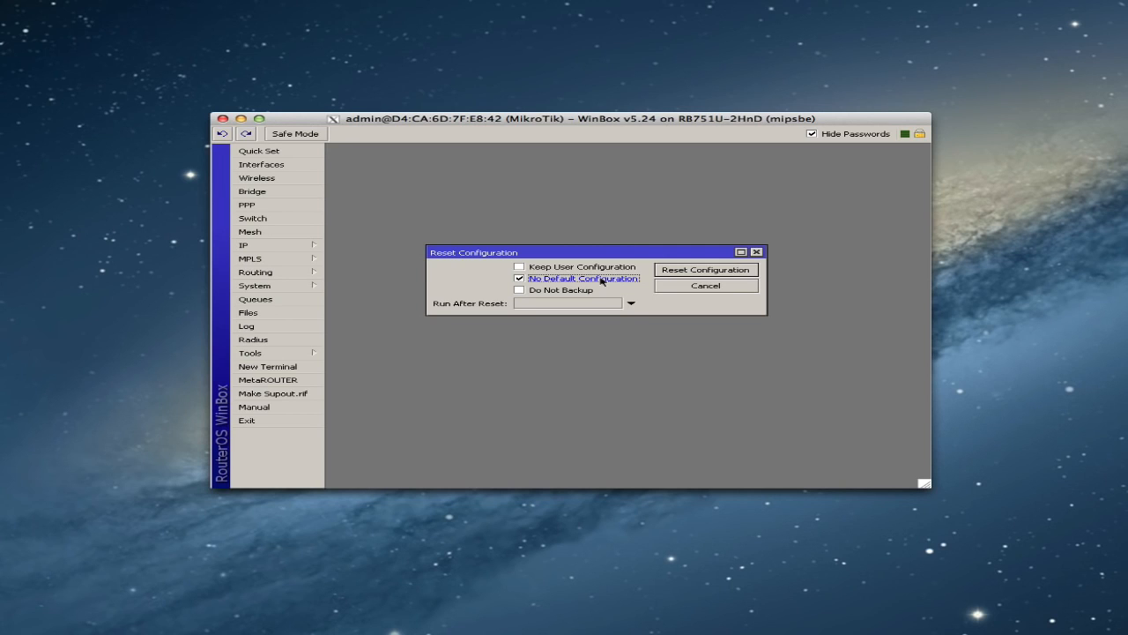
click(694, 272)
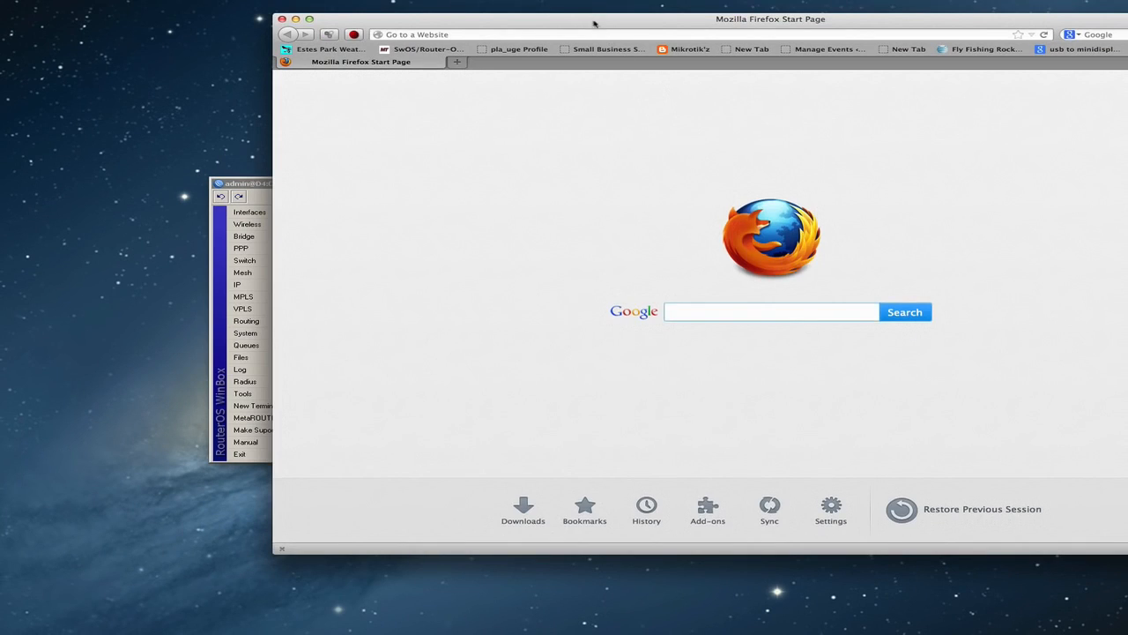
drag(594, 22, 405, 48)
click(395, 59)
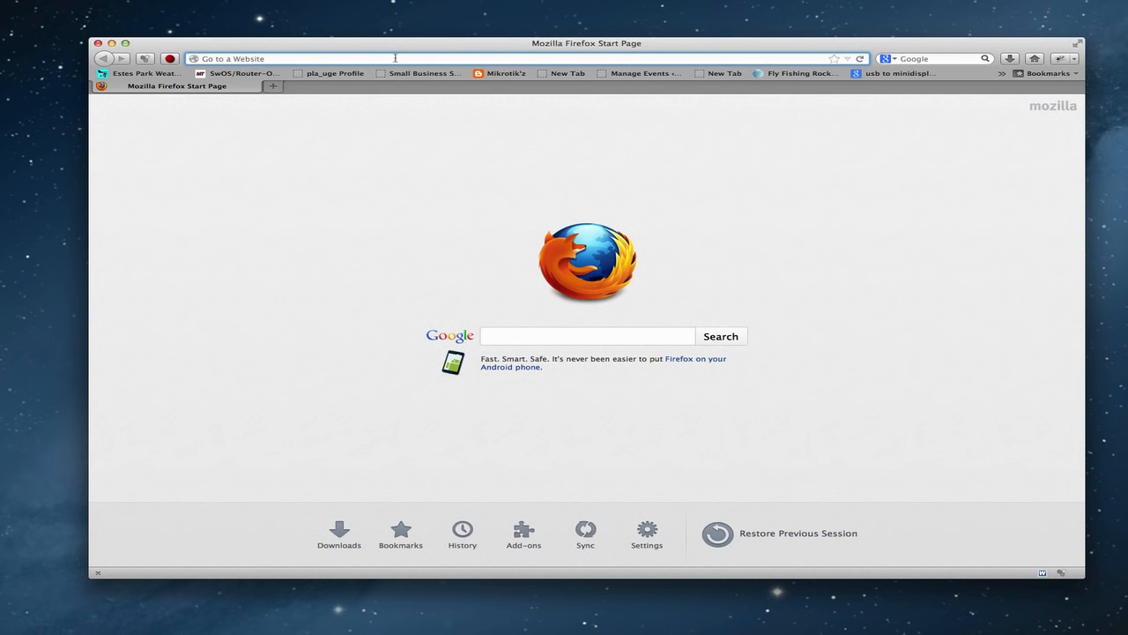
text(www.mik)
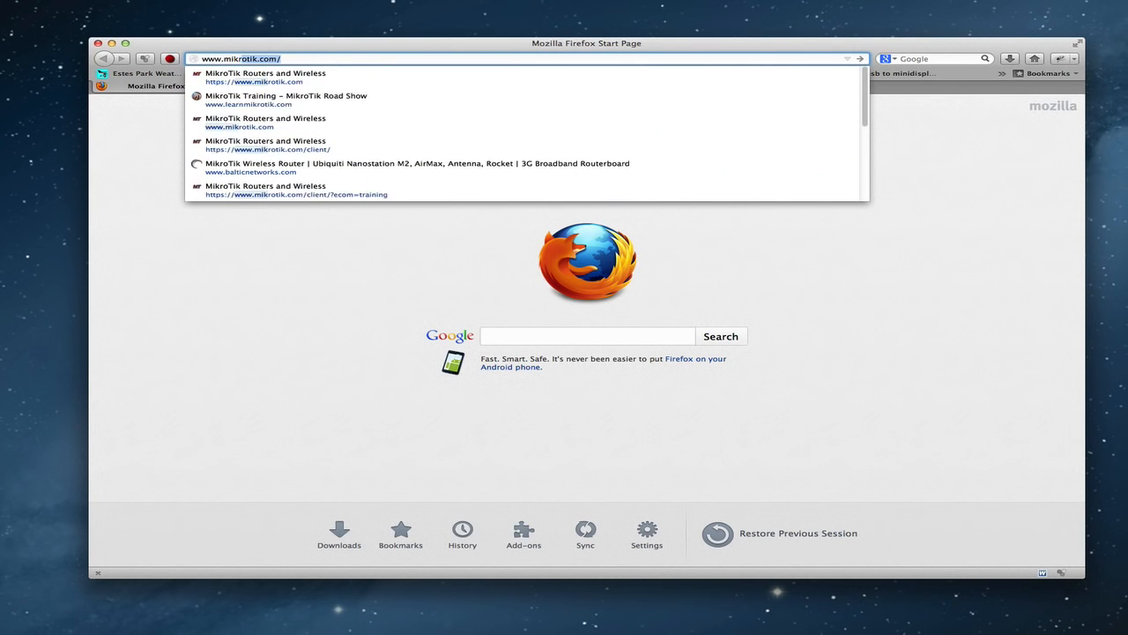
text(rotik.com)
key(Return)
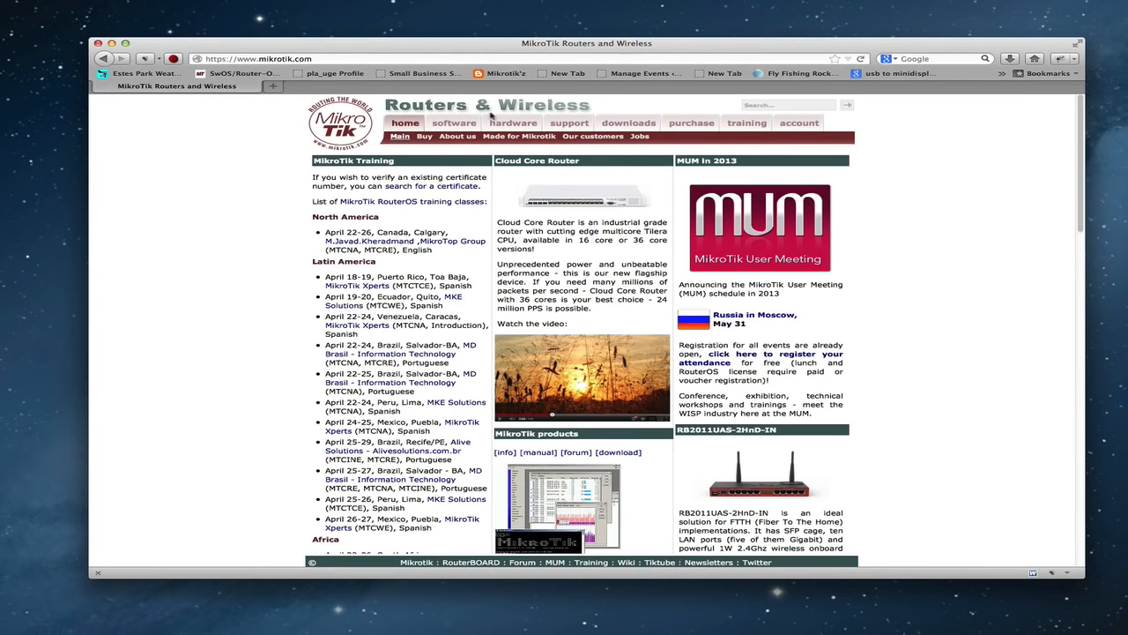
click(628, 125)
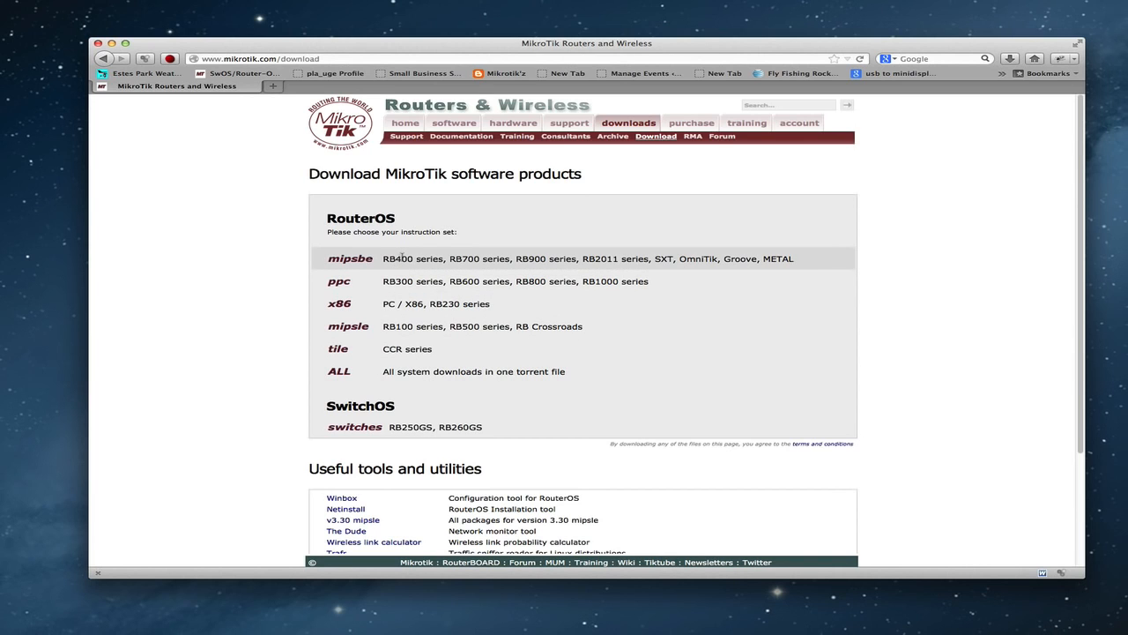
Download and save the RouterOS v5.24 upgrade package for the mipsbe instruction set, and minimize the browser
click(353, 258)
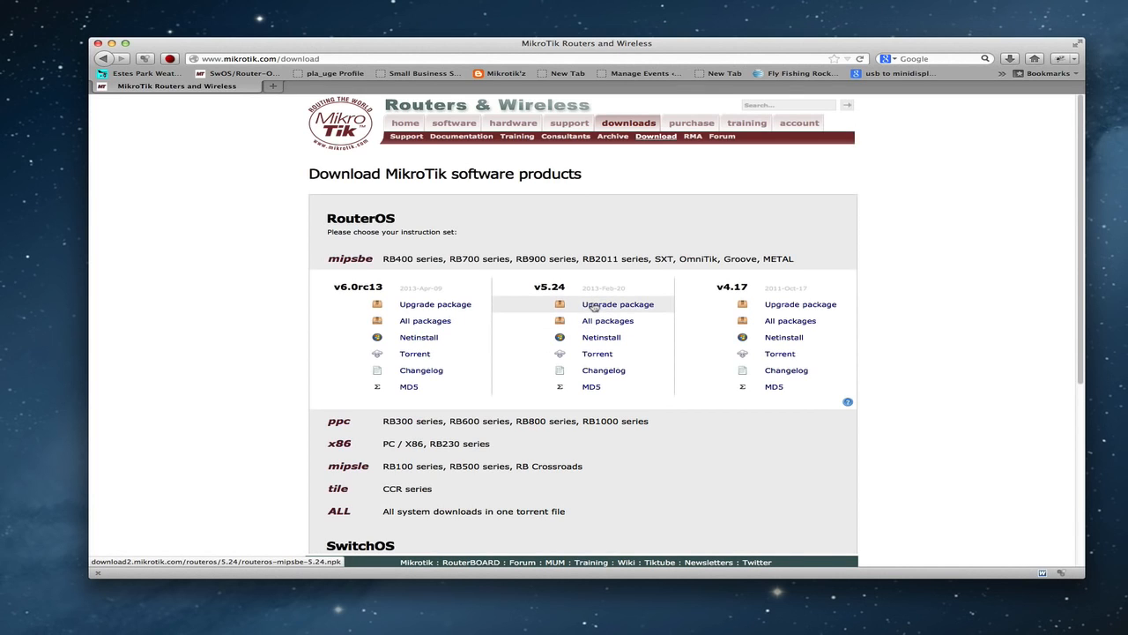
click(594, 306)
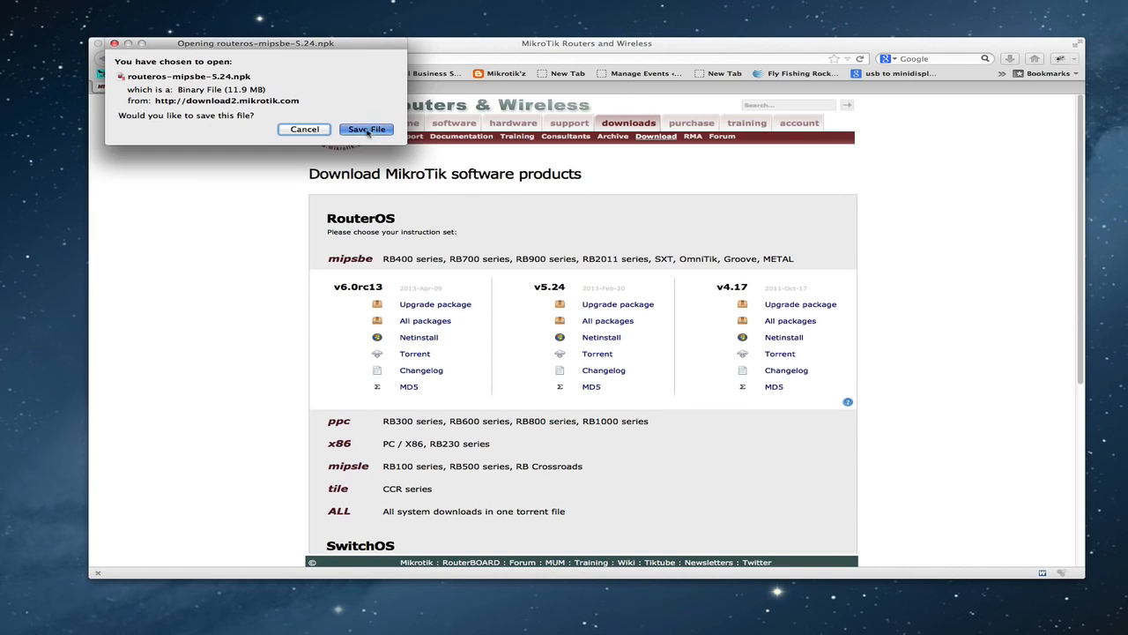
click(367, 130)
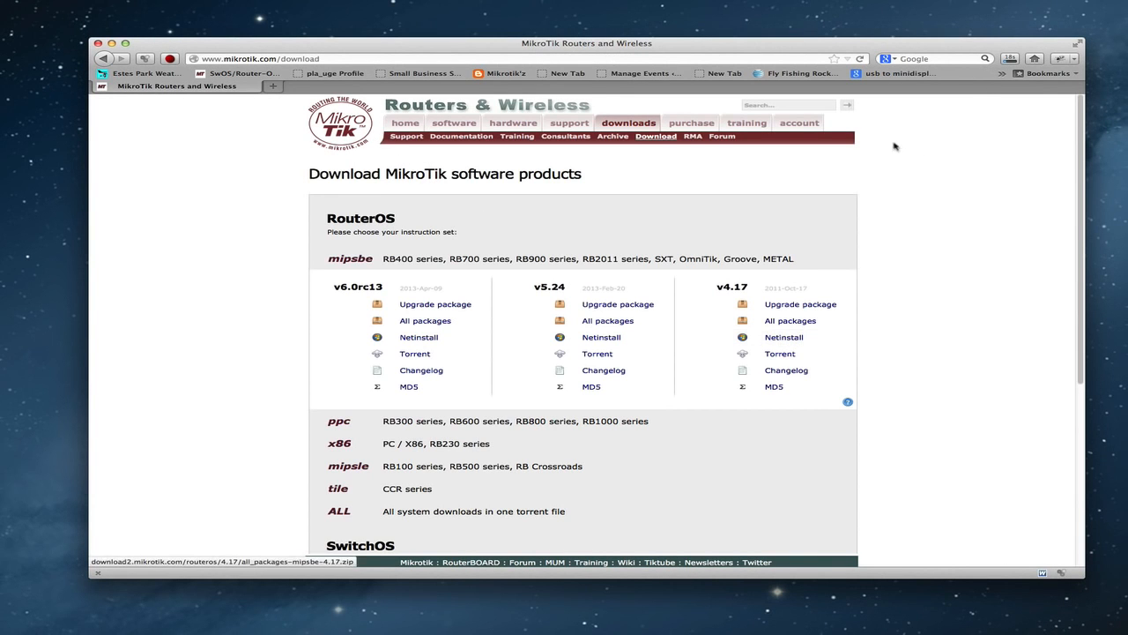
click(112, 43)
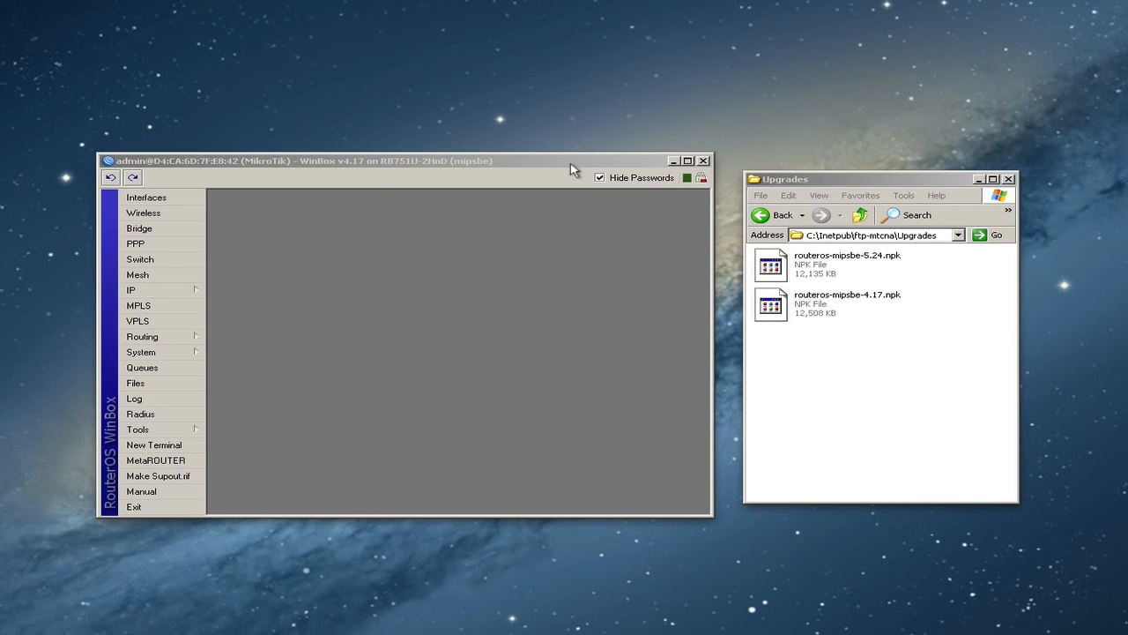
drag(570, 168, 585, 167)
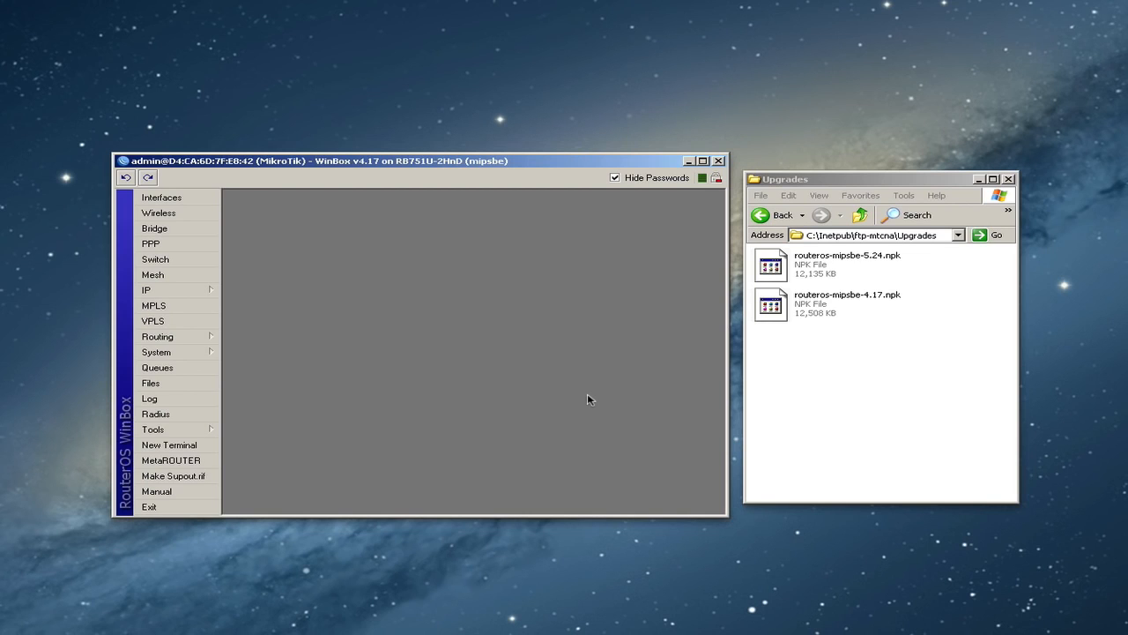
click(838, 396)
click(515, 282)
click(873, 350)
click(804, 266)
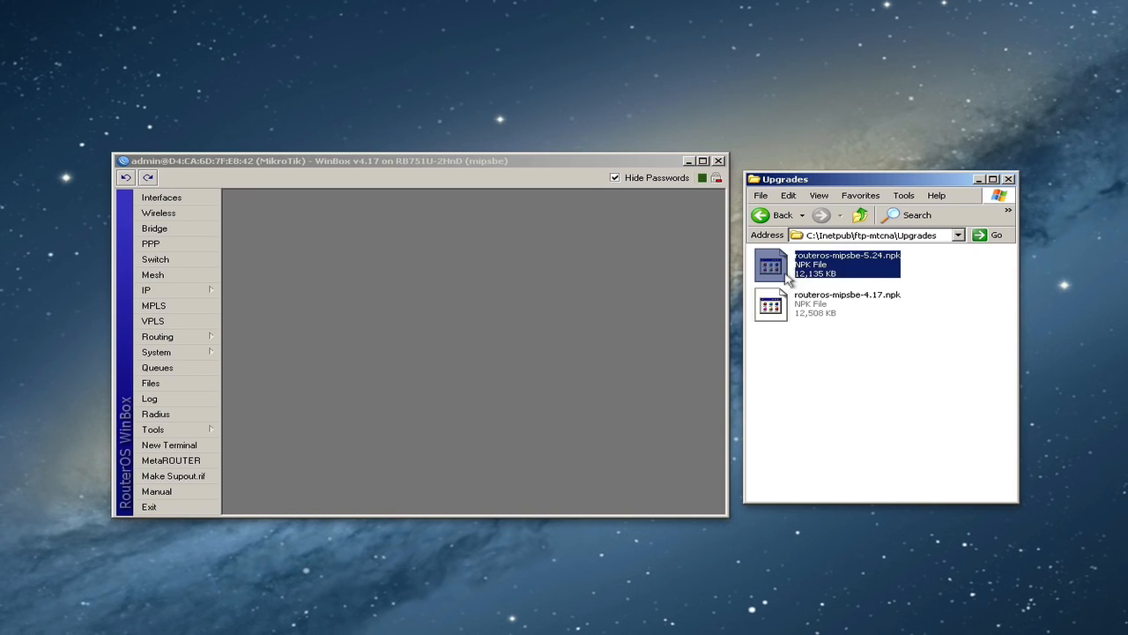
click(945, 278)
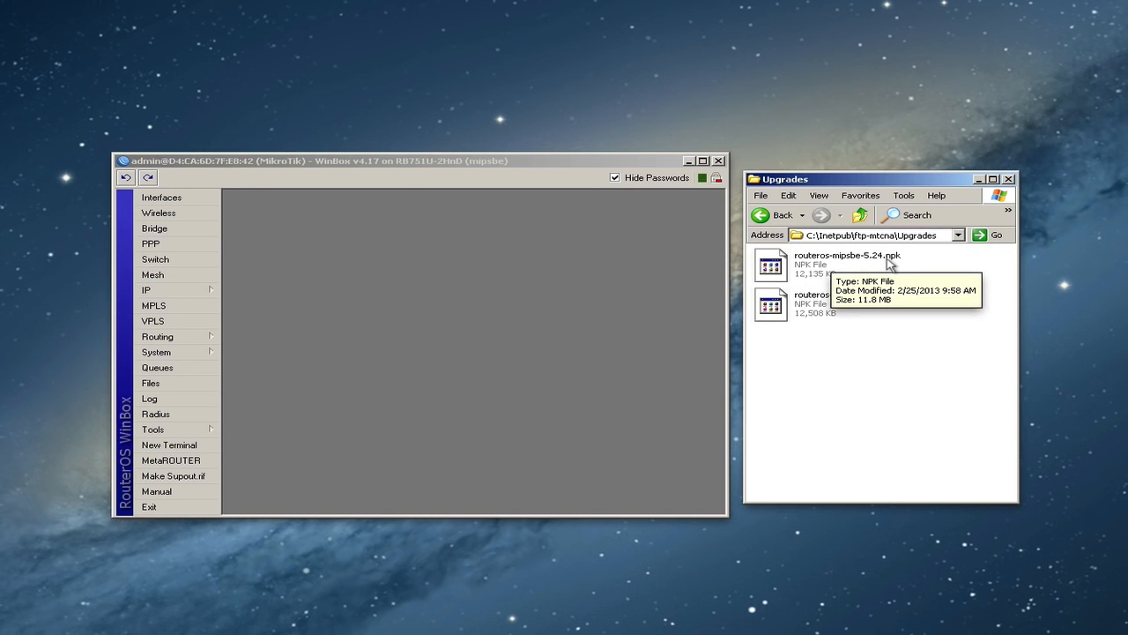
Upload routeros-mipsbe-5.24.npk from the Upgrades folder to the router's file list
click(876, 261)
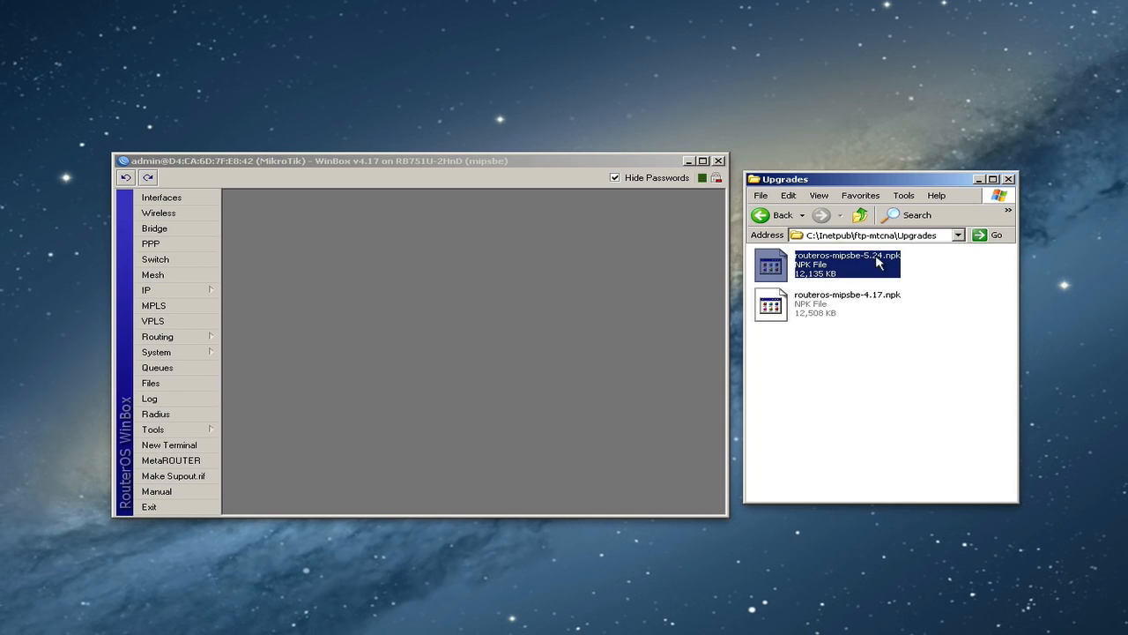
click(424, 315)
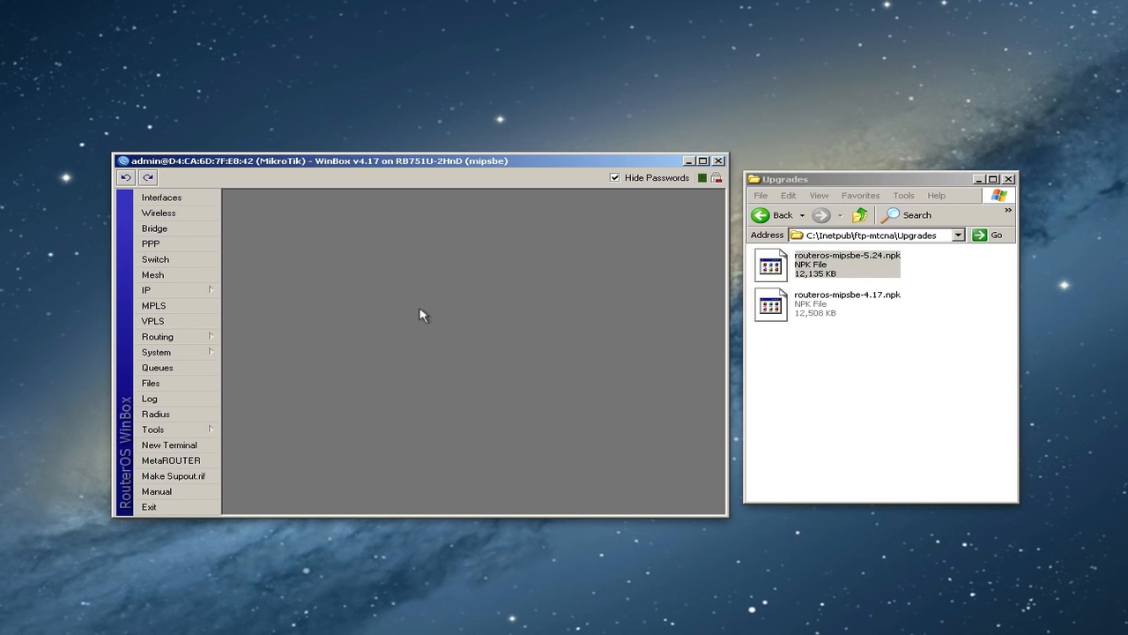
click(181, 384)
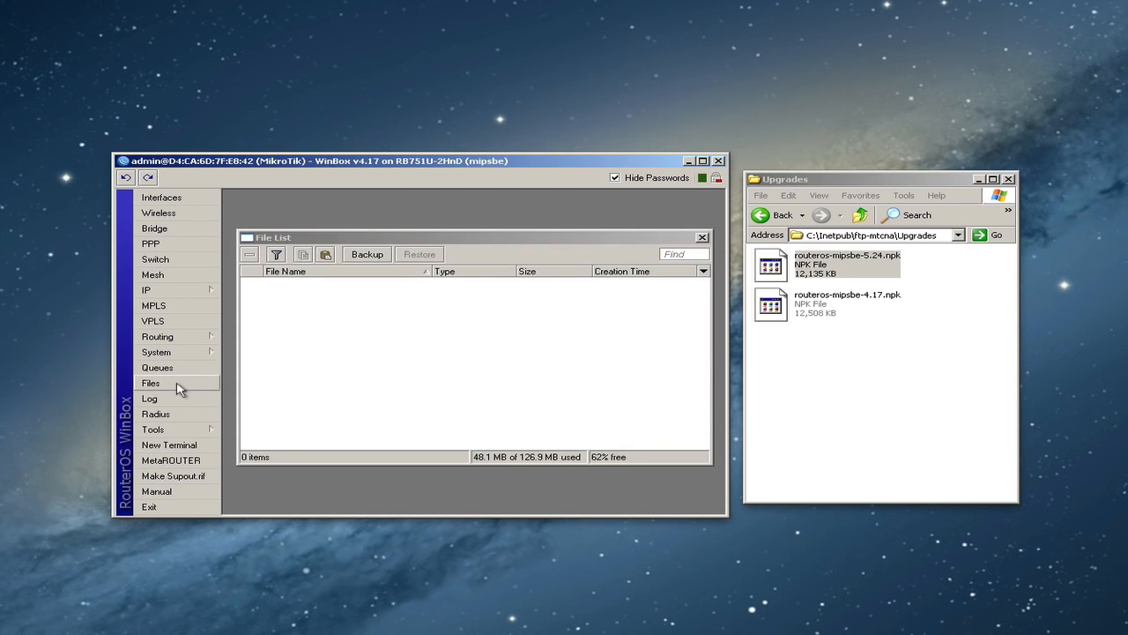
drag(787, 263, 433, 340)
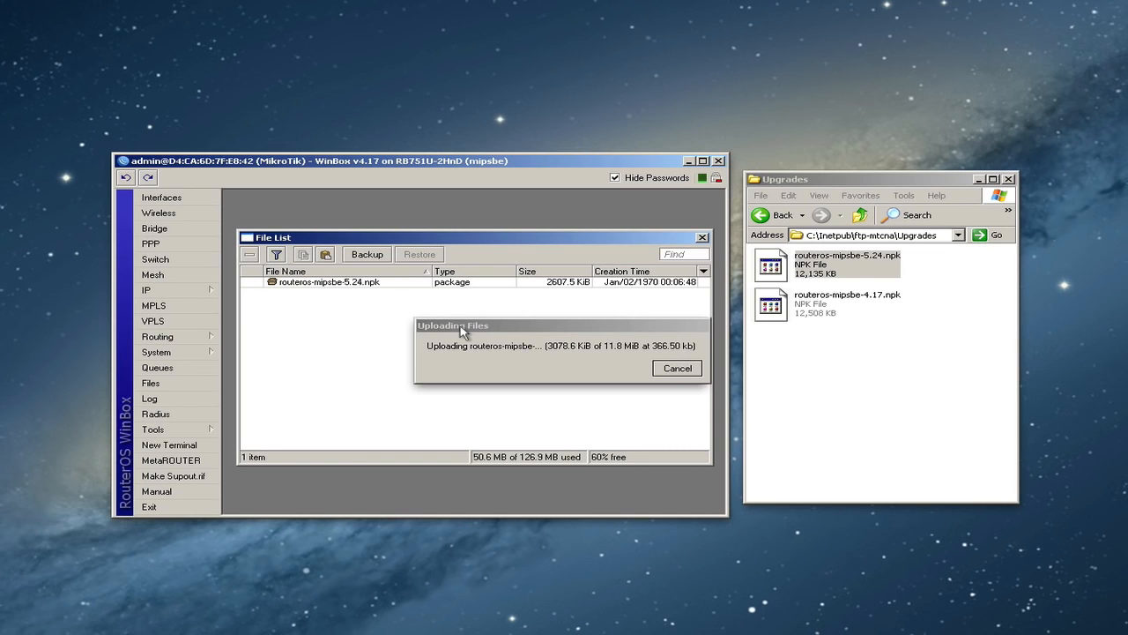
drag(458, 326, 395, 421)
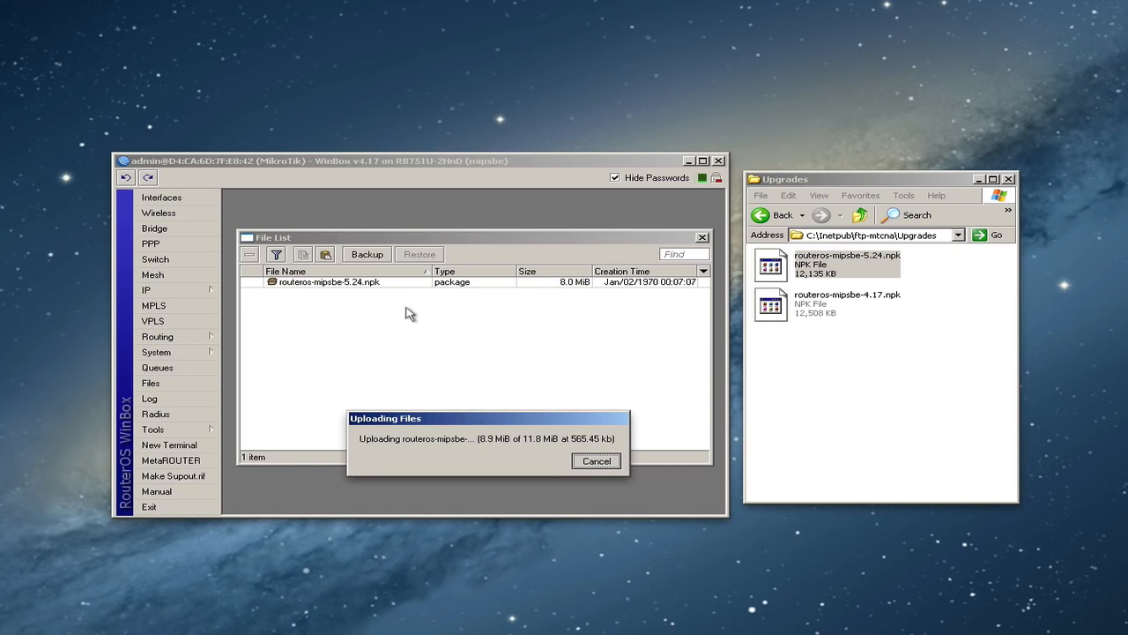
Create a configuration backup in the router's file list and select the routeros-mipsbe-5.24.npk package
click(407, 309)
click(360, 254)
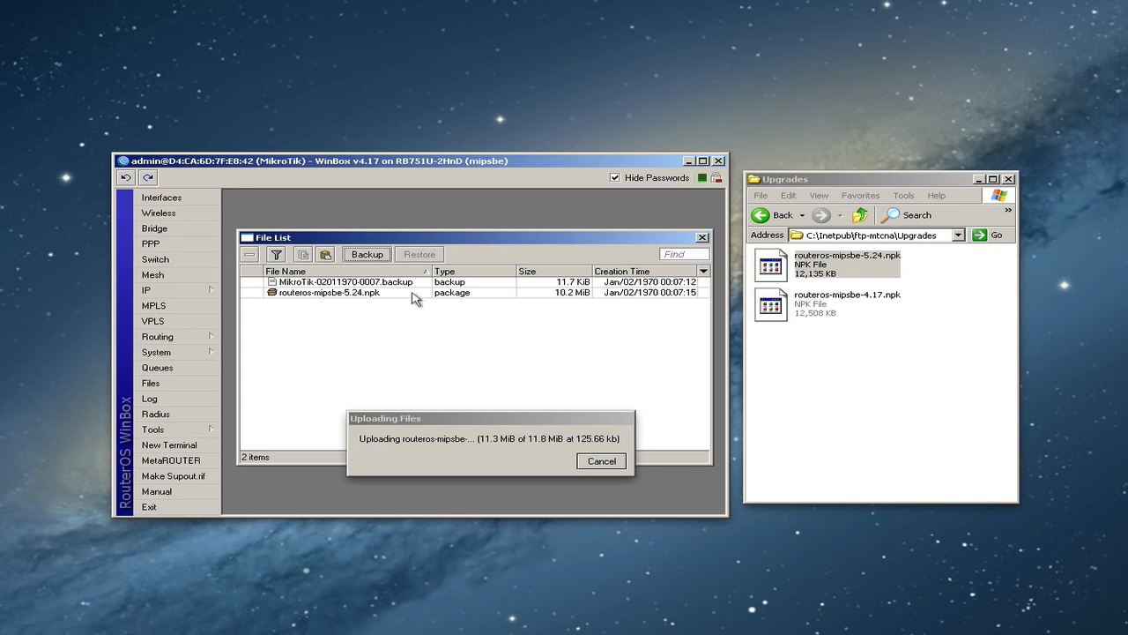
click(379, 282)
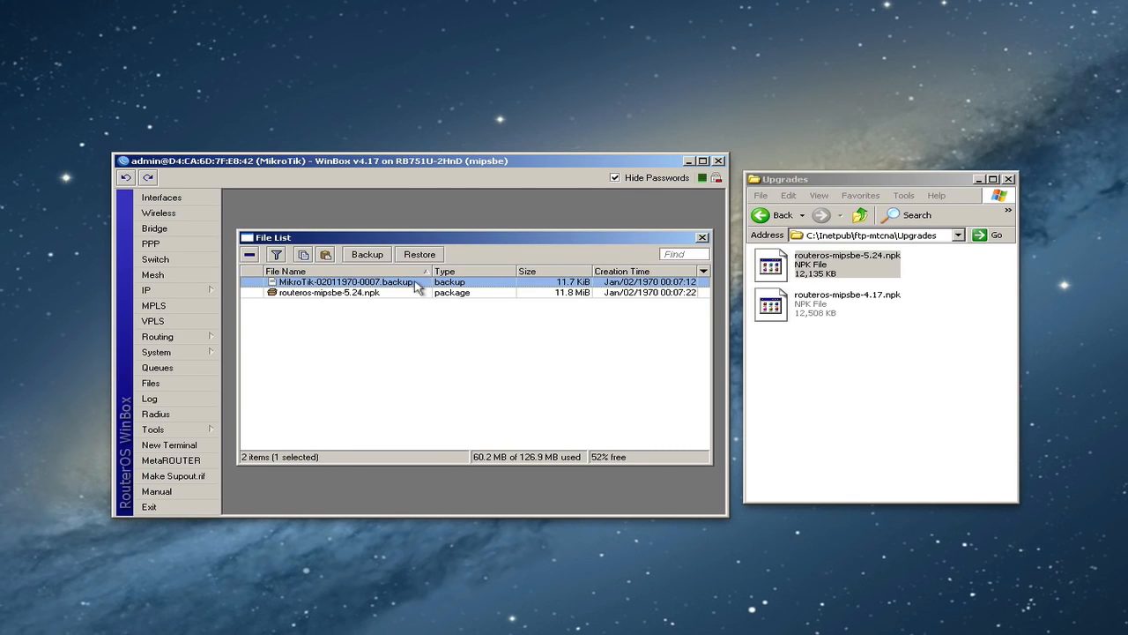
click(338, 293)
click(337, 282)
click(518, 293)
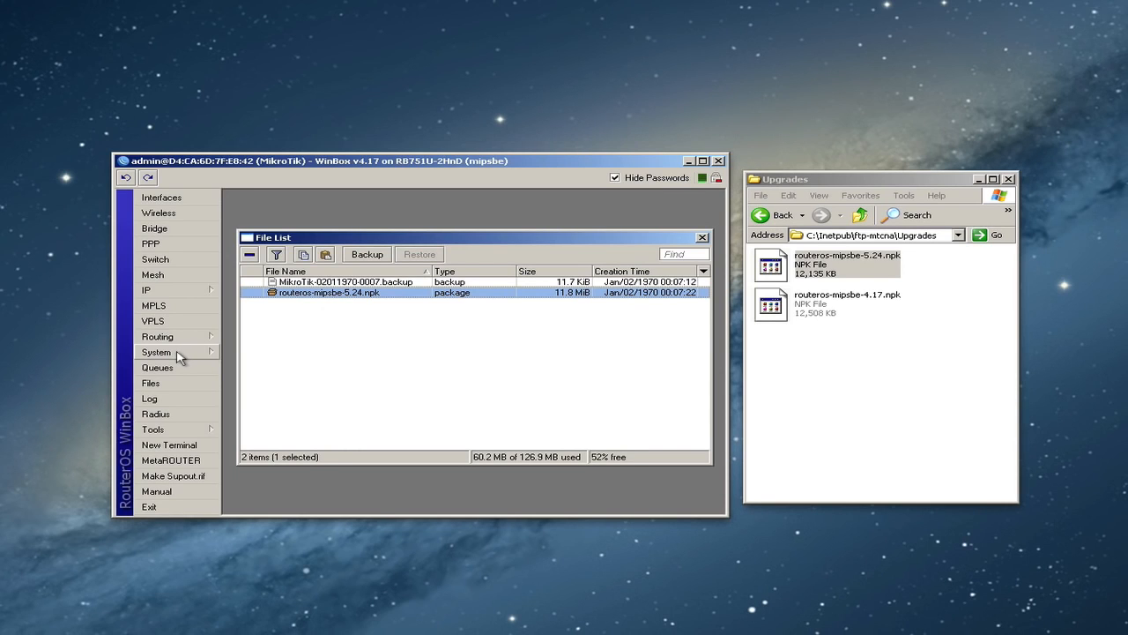
Reboot the router to install the uploaded package
click(178, 356)
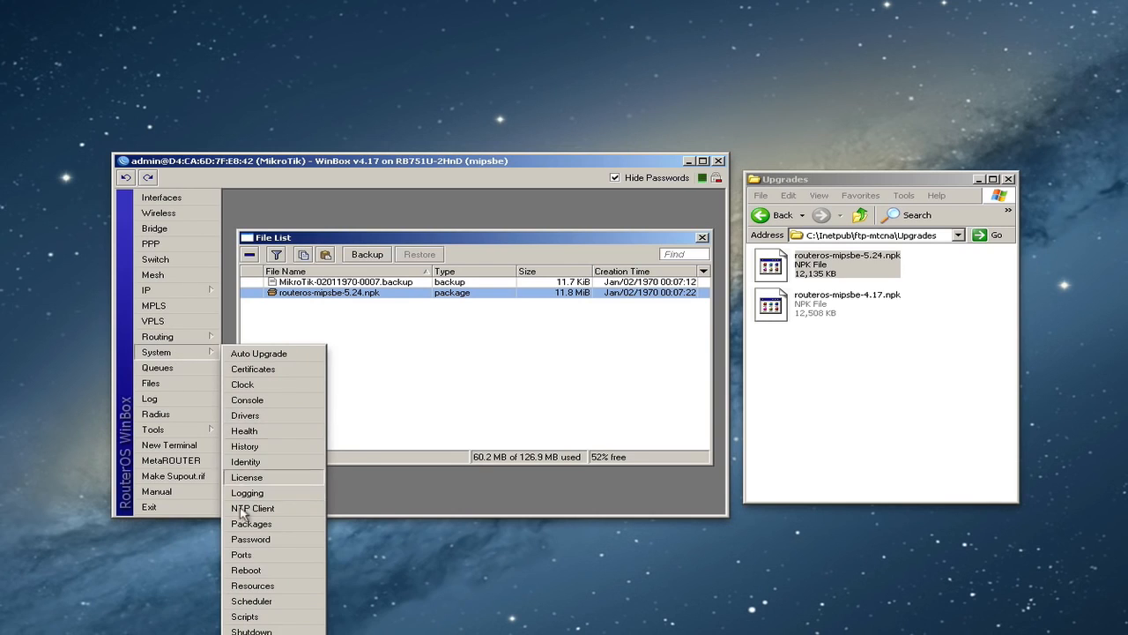
click(245, 570)
click(529, 370)
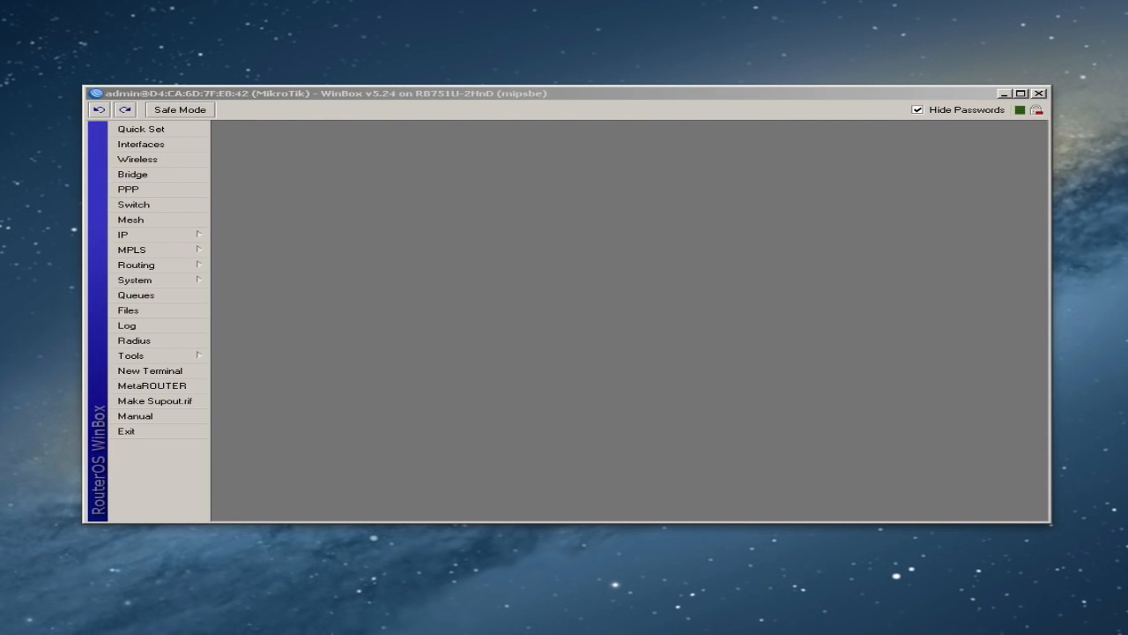
Open the interface list and add the comment "WAN" to ether1
click(645, 210)
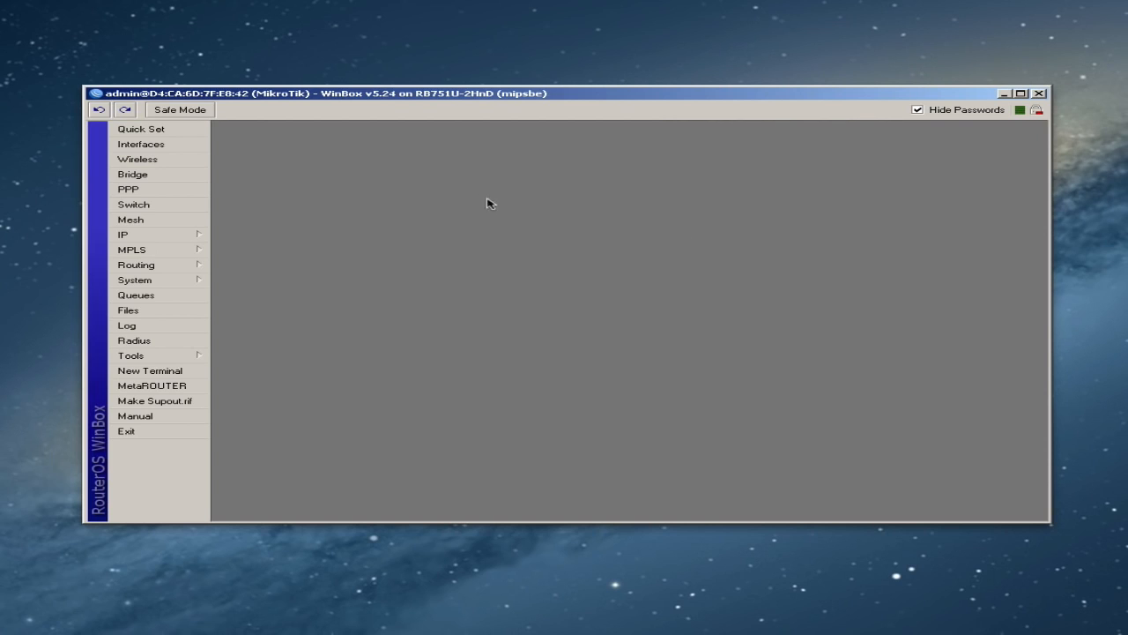
click(151, 148)
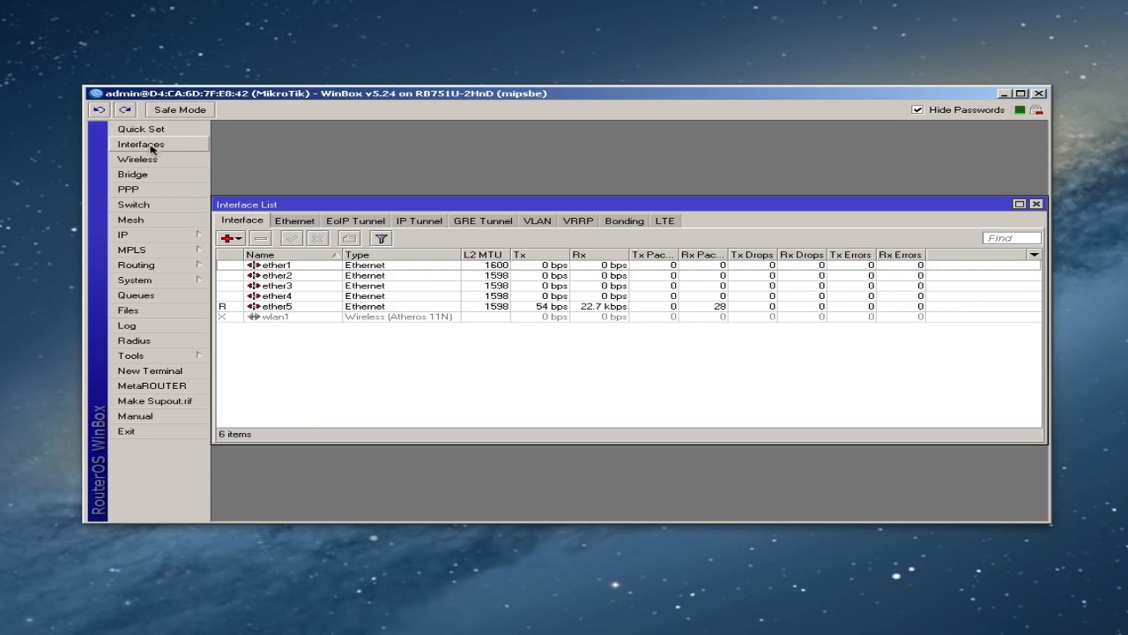
click(292, 266)
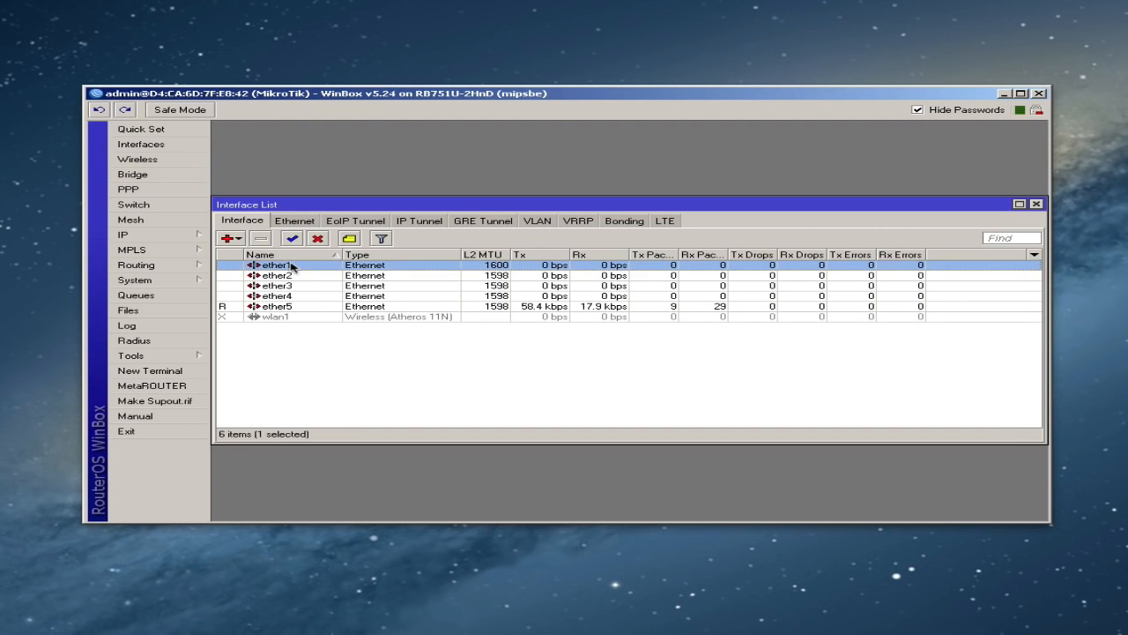
click(349, 239)
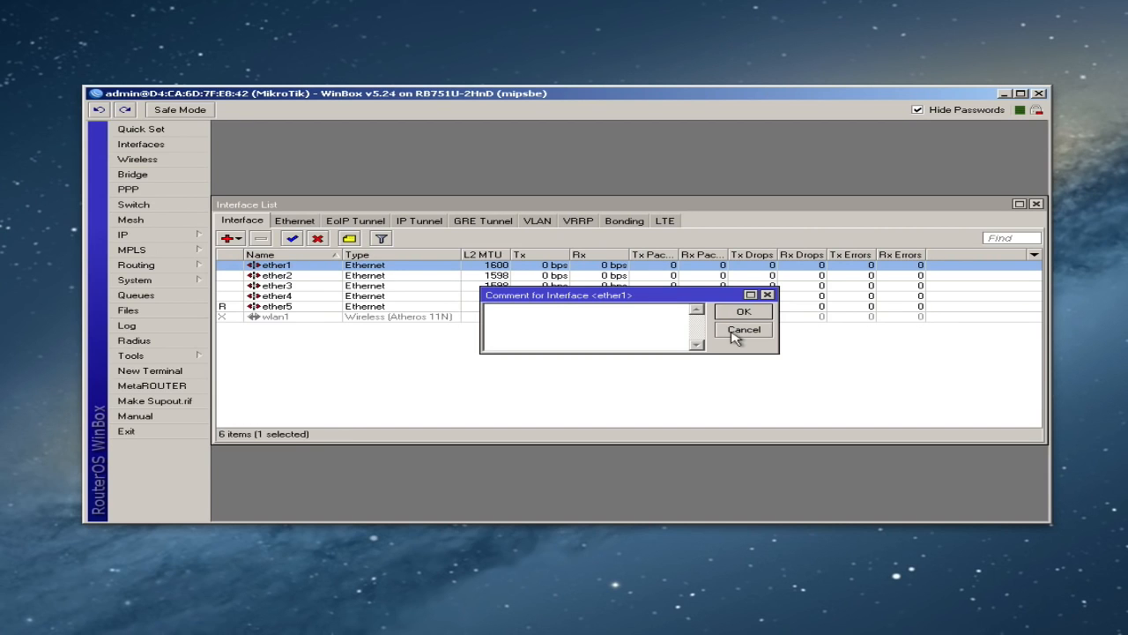
drag(627, 297, 580, 155)
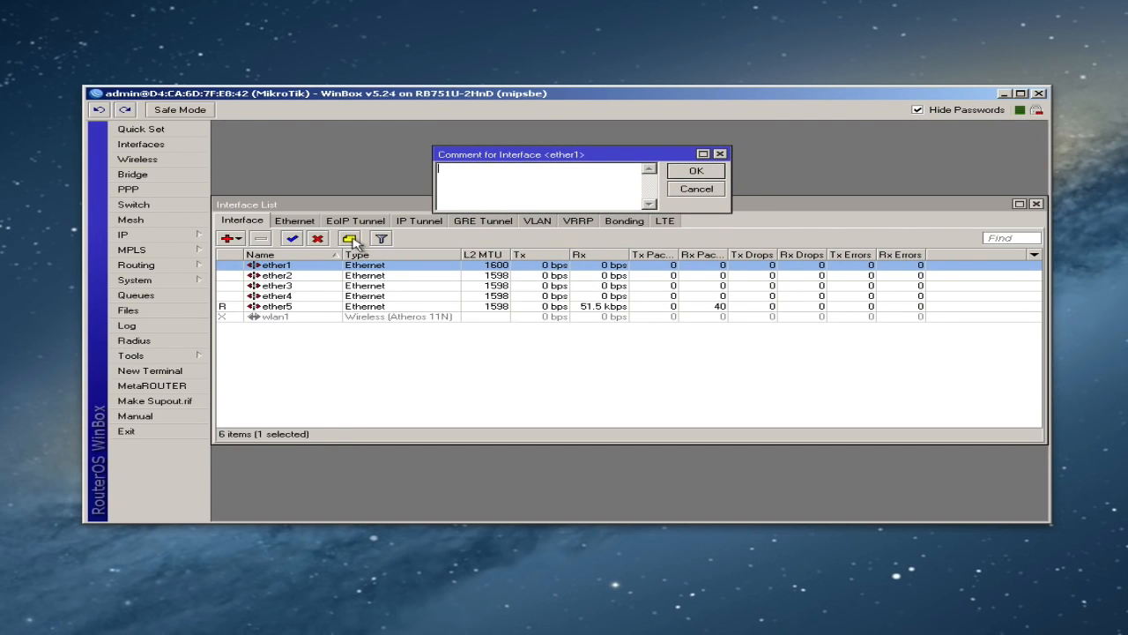
drag(513, 156, 511, 207)
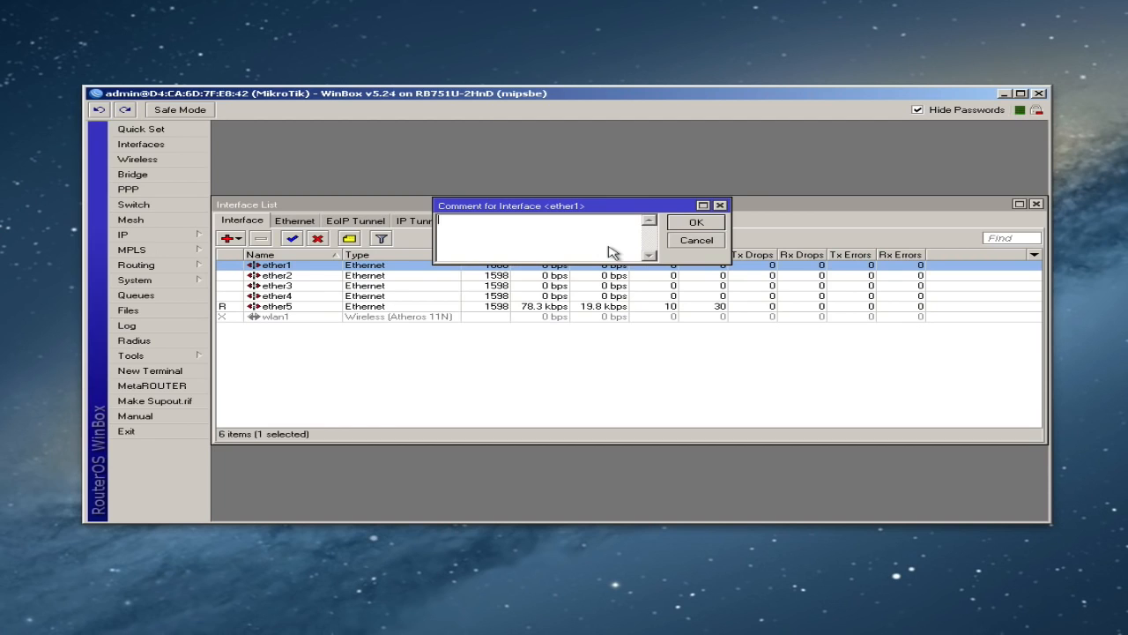
text(WAN)
click(693, 223)
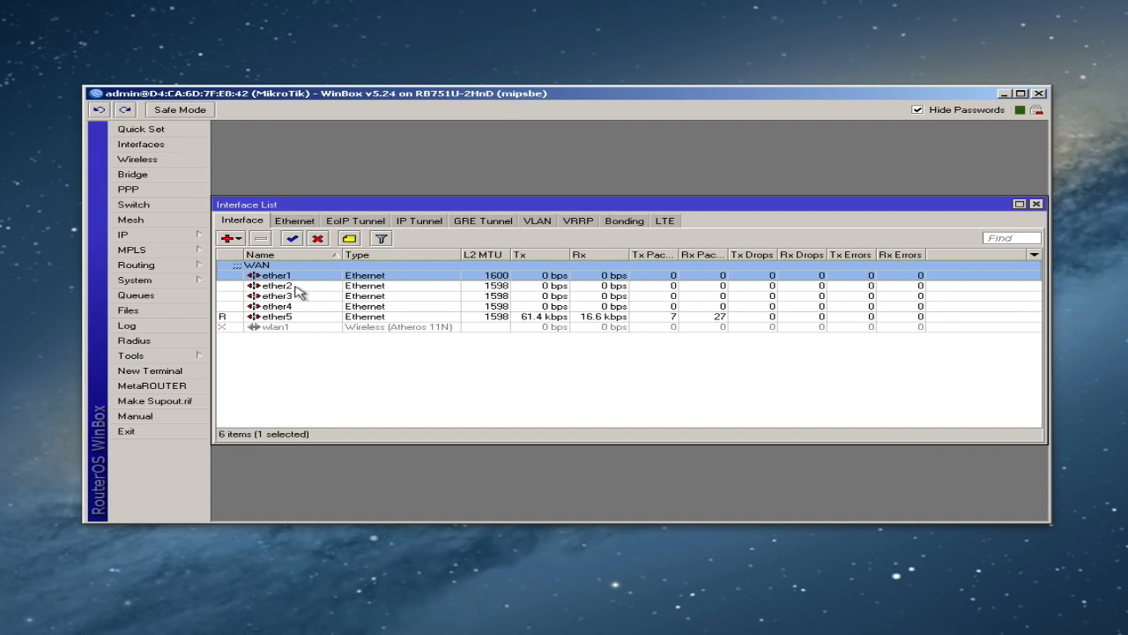
Examine the ether2 to ether5 entries and their status flags in the interface list
click(296, 292)
shift+click(293, 319)
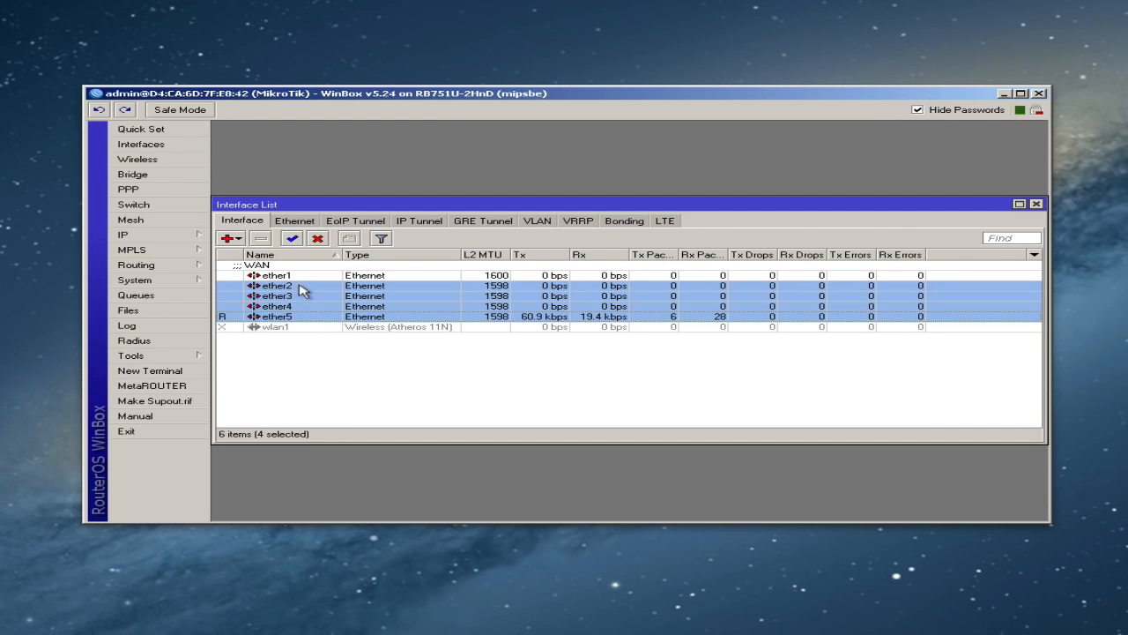
click(276, 319)
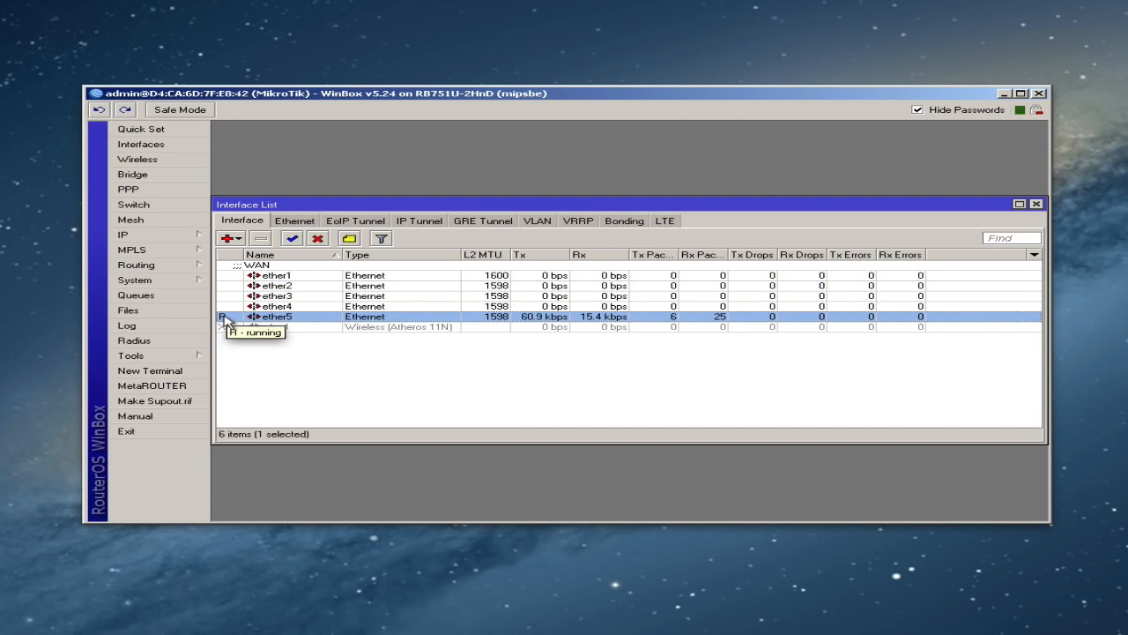
click(300, 306)
click(299, 297)
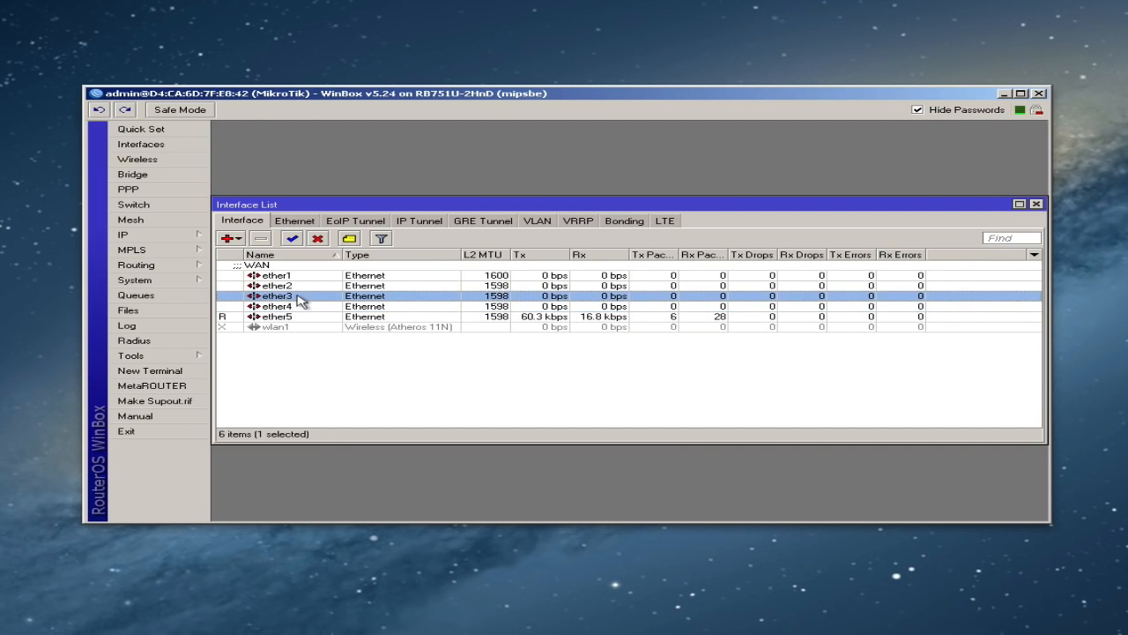
click(300, 287)
click(300, 298)
click(299, 308)
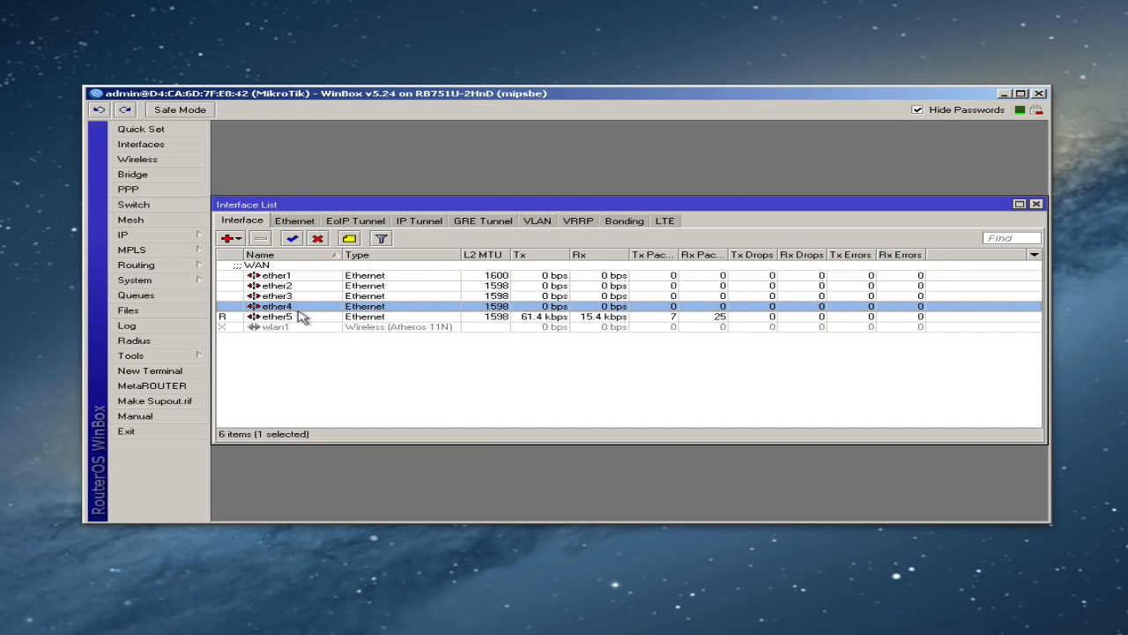
click(298, 317)
Add the comment "LAN - All ports are switched off ether2" to the ether2 interface
click(298, 287)
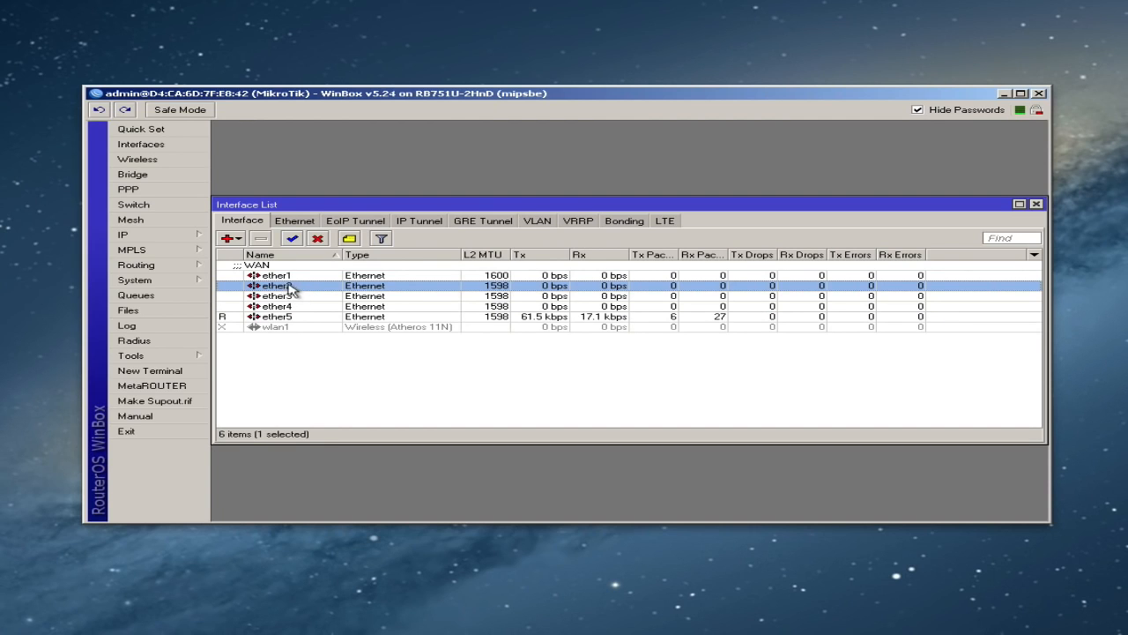
click(348, 240)
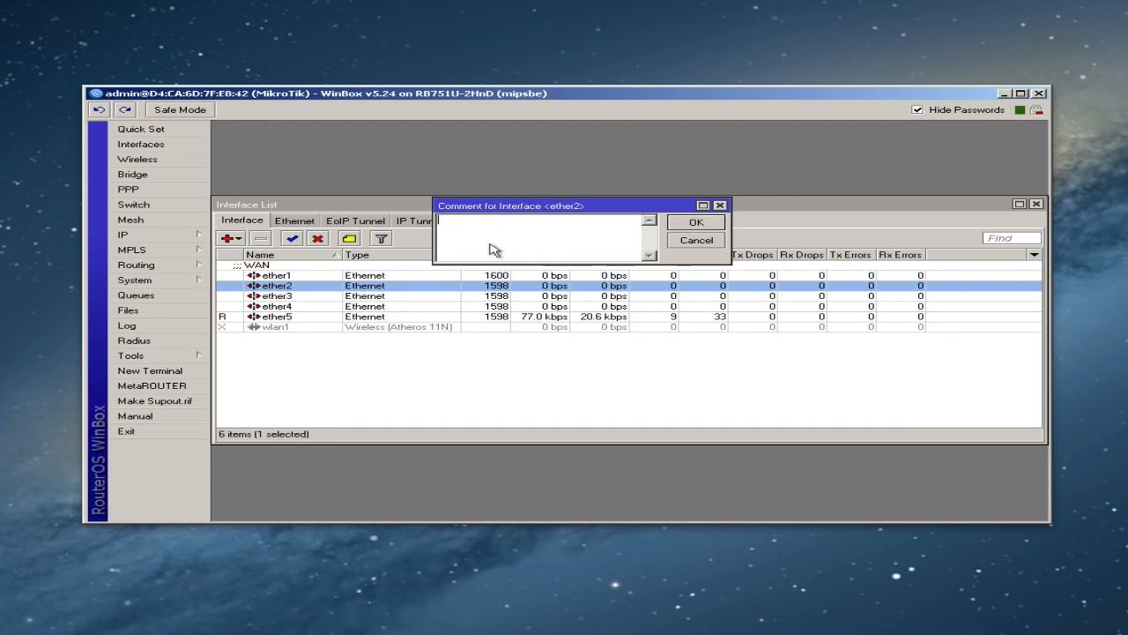
text(LAN - All ports aree)
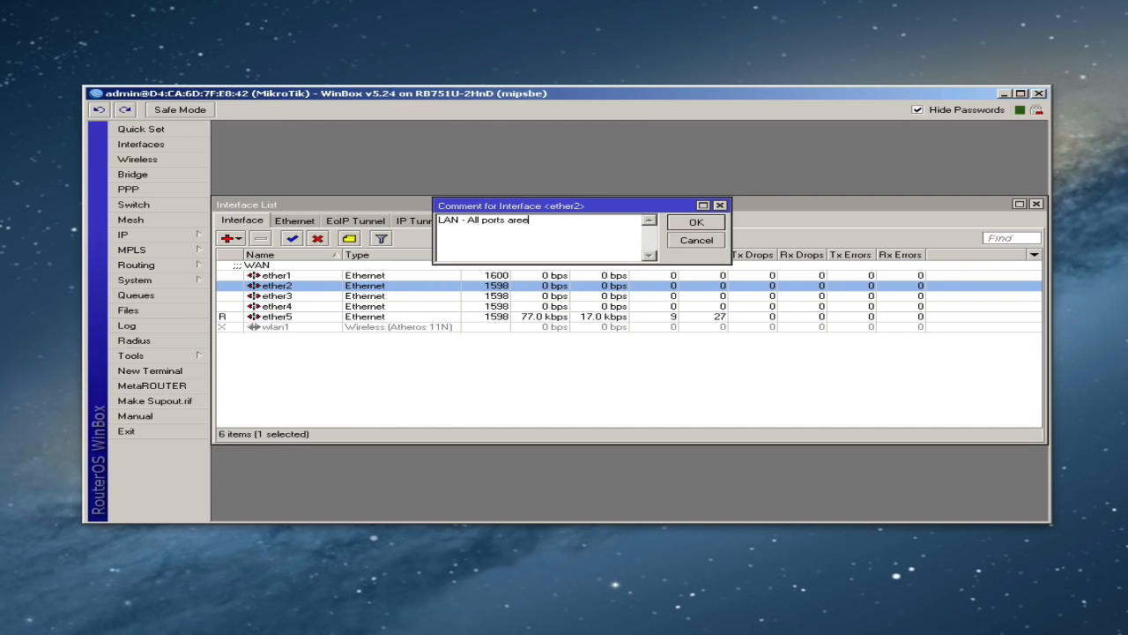
key(BackSpace)
key(BackSpace)
text(re switched off ether2)
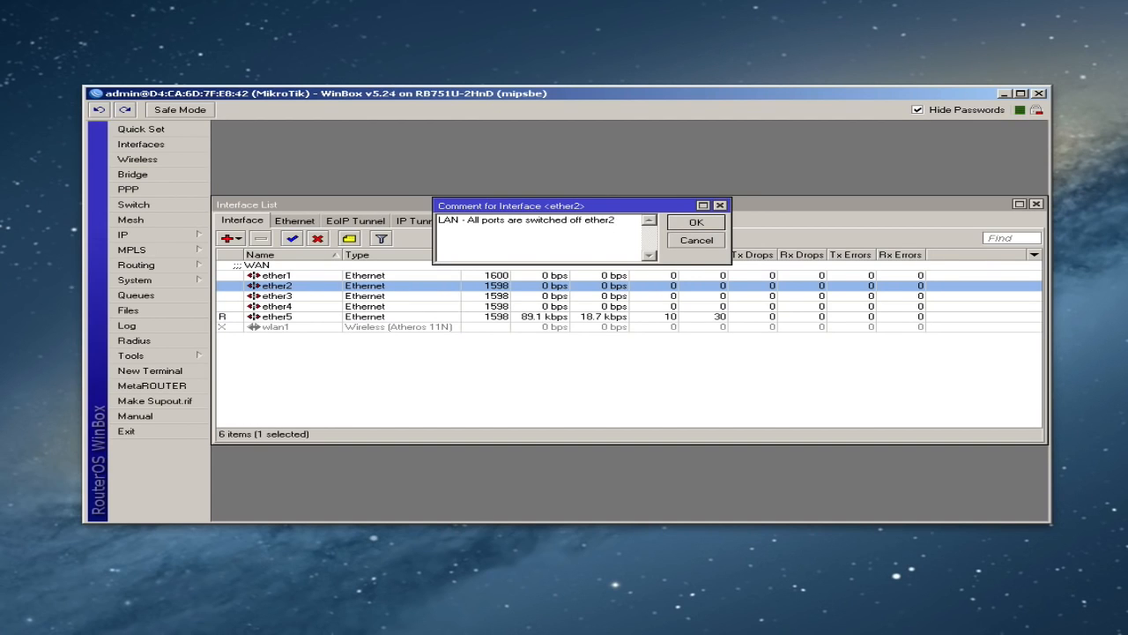
click(681, 224)
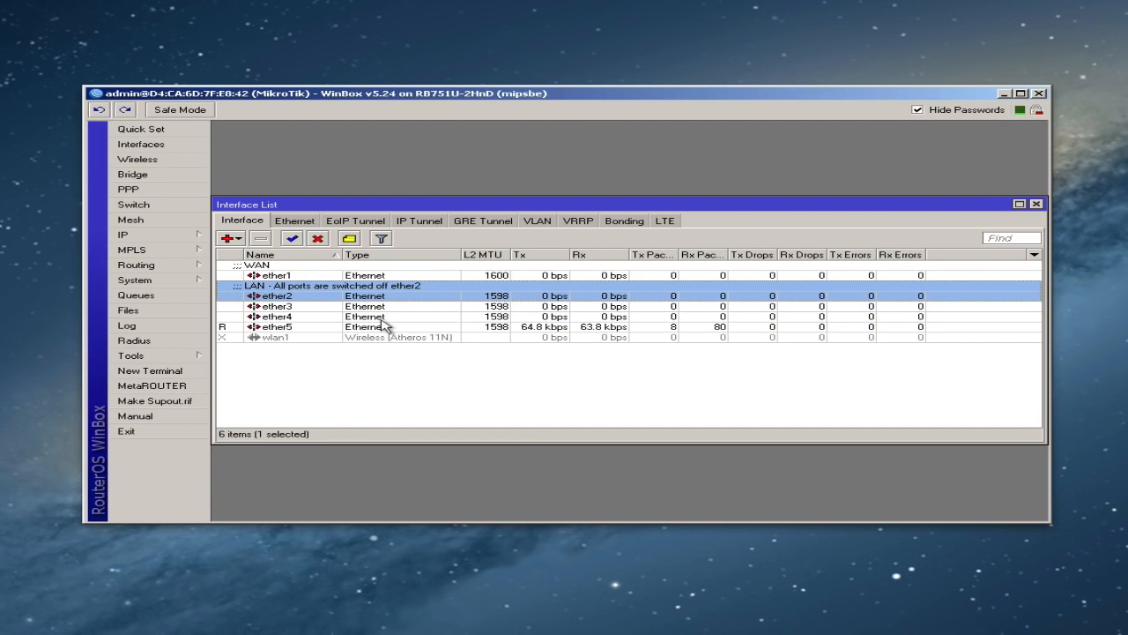
Set the master port of the ether3 interface to ether2
double_click(337, 305)
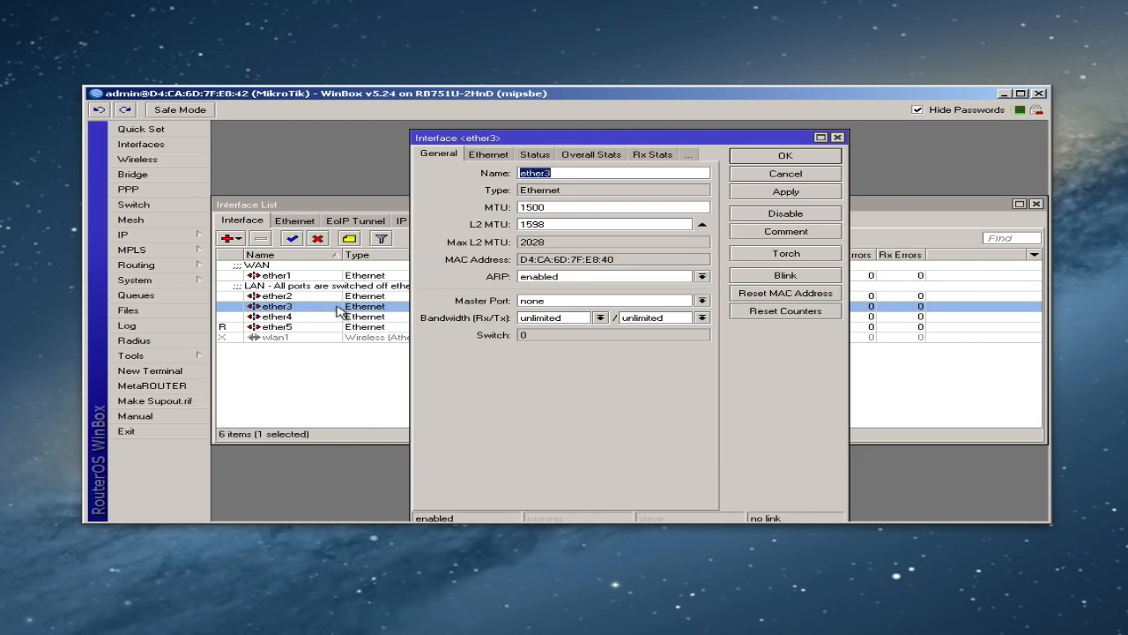
click(569, 302)
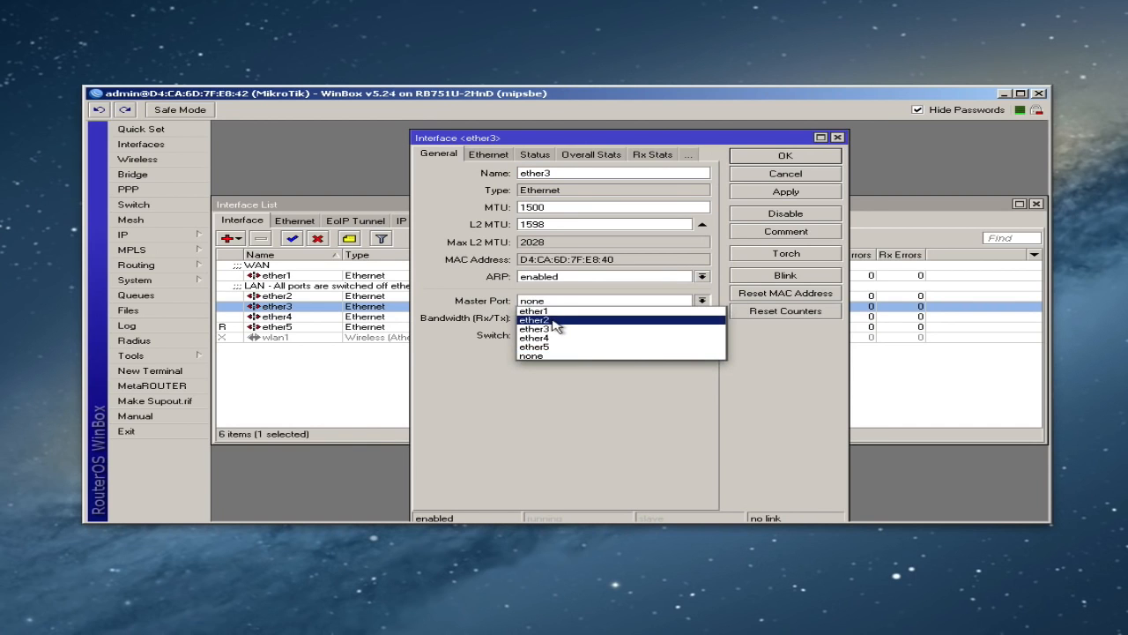
click(553, 321)
click(768, 159)
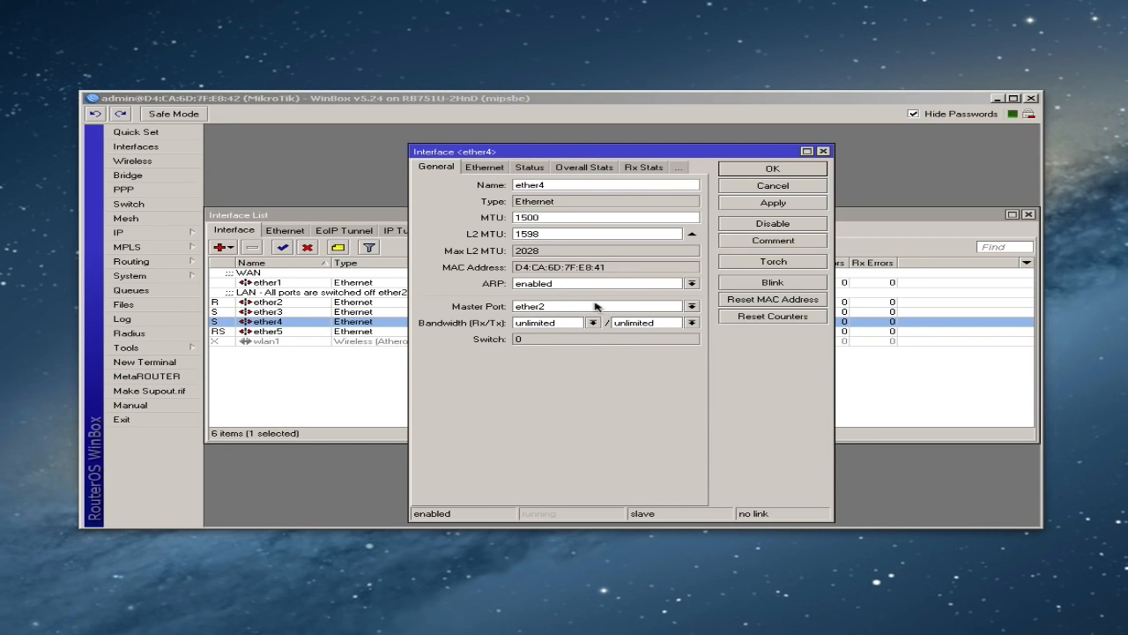
Check the master port settings of ether4 and ether5 and close their interface properties
click(749, 174)
double_click(433, 330)
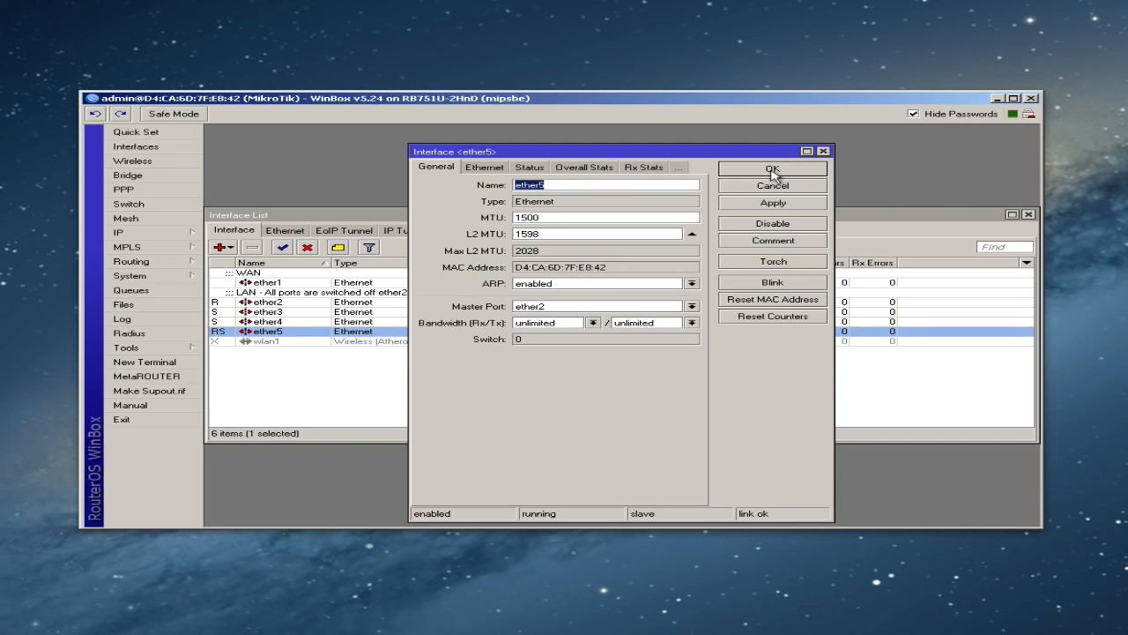
click(773, 169)
Review the running and slave flags of ether2 through ether5 and close the interface list
click(288, 313)
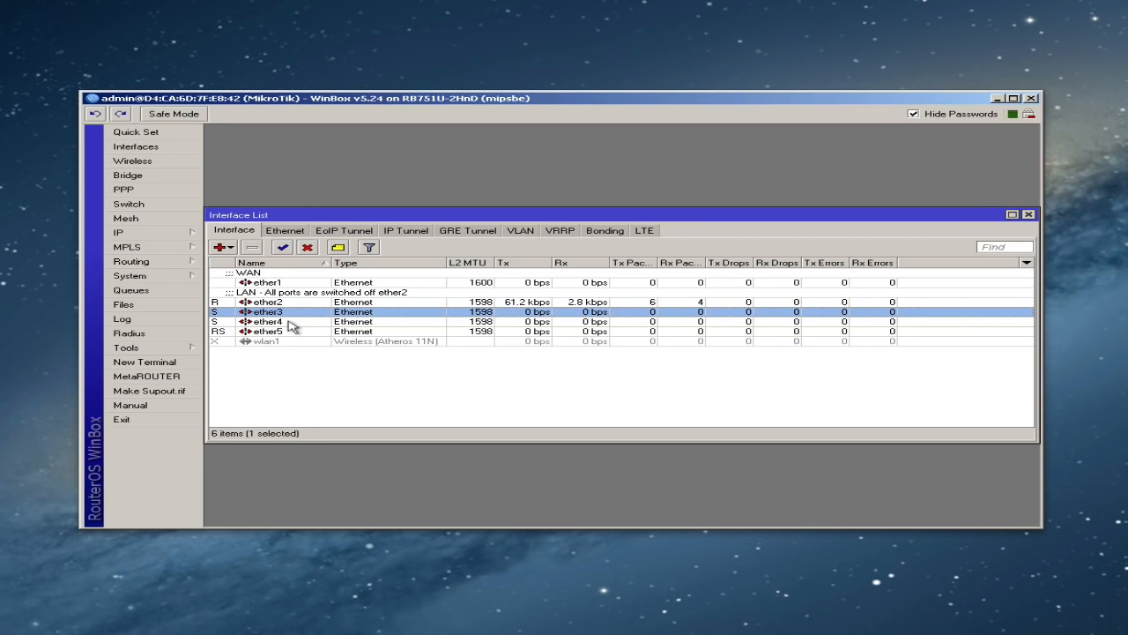
click(284, 302)
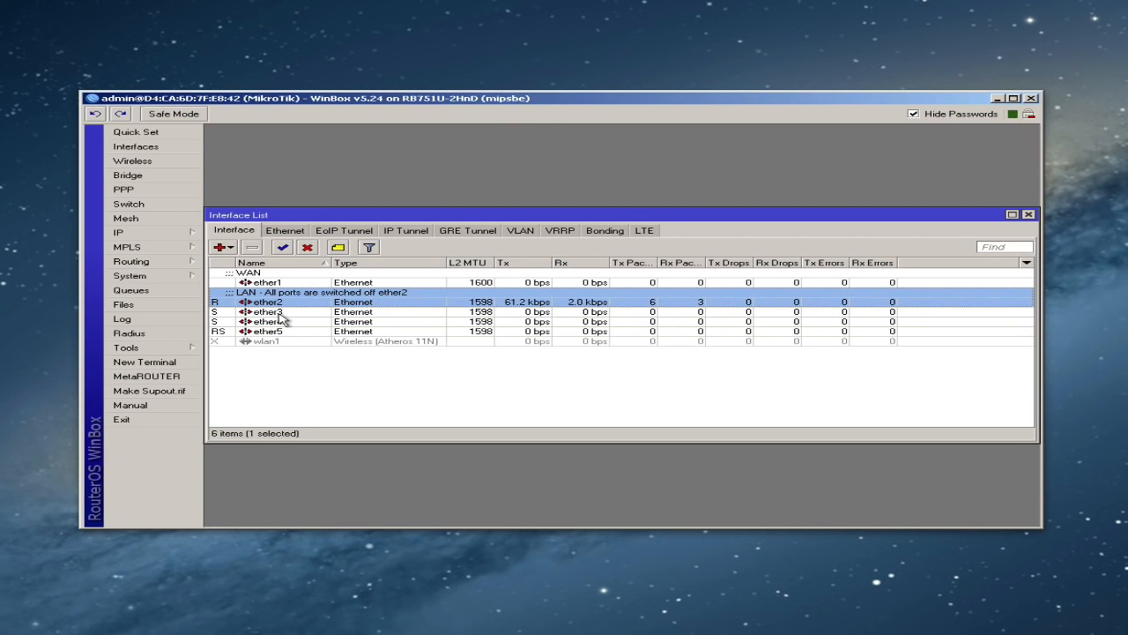
click(279, 312)
click(267, 324)
click(266, 332)
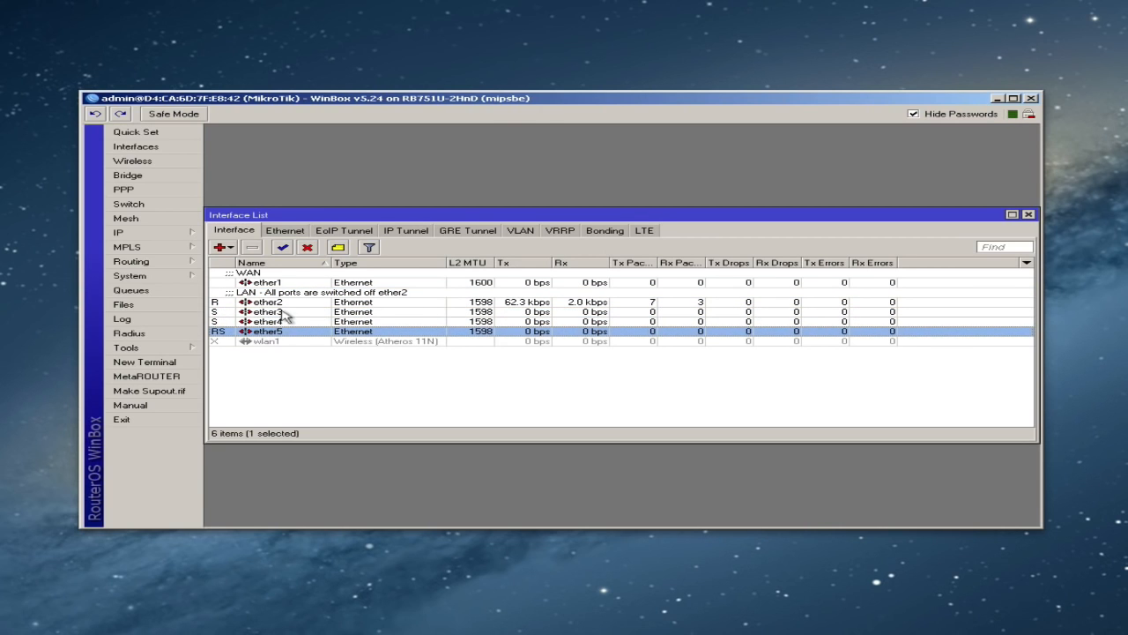
click(288, 313)
click(291, 303)
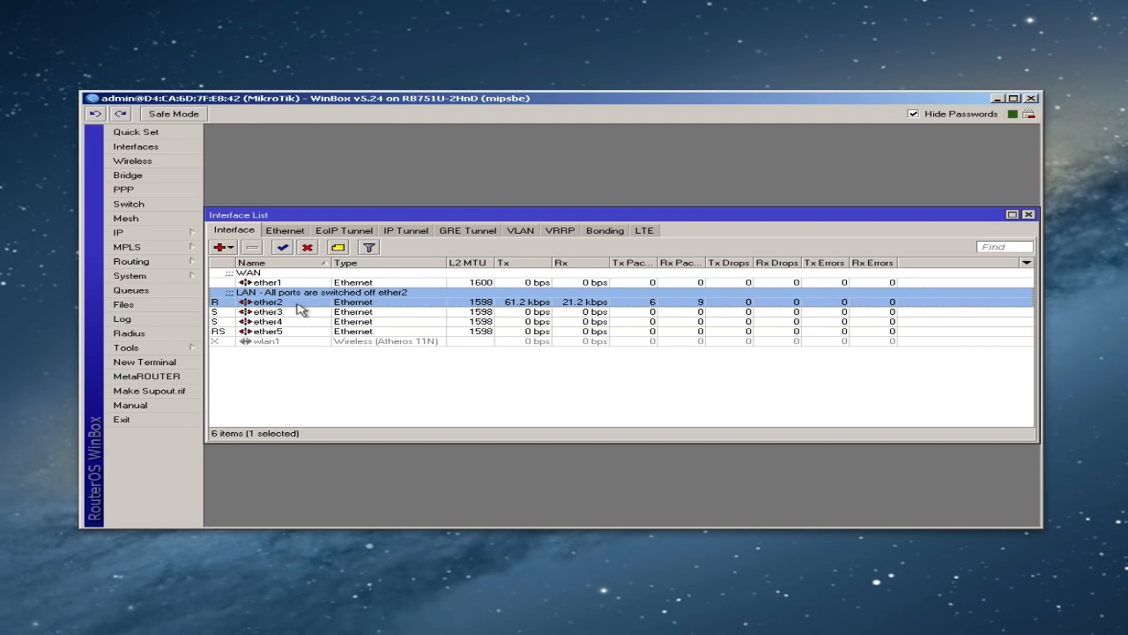
click(291, 312)
click(293, 323)
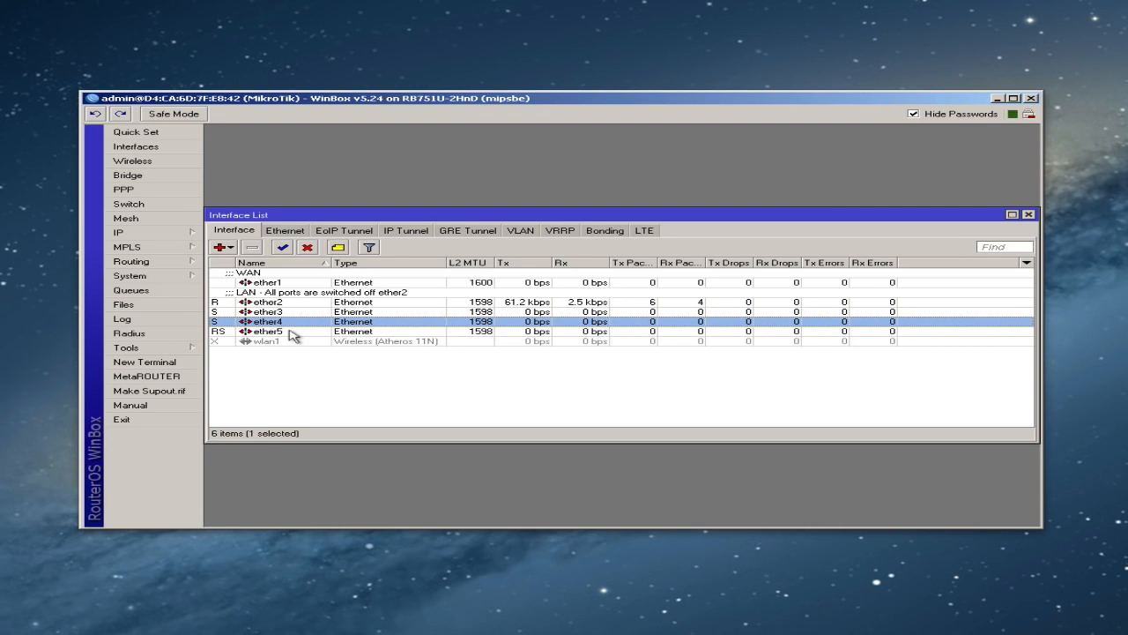
click(294, 332)
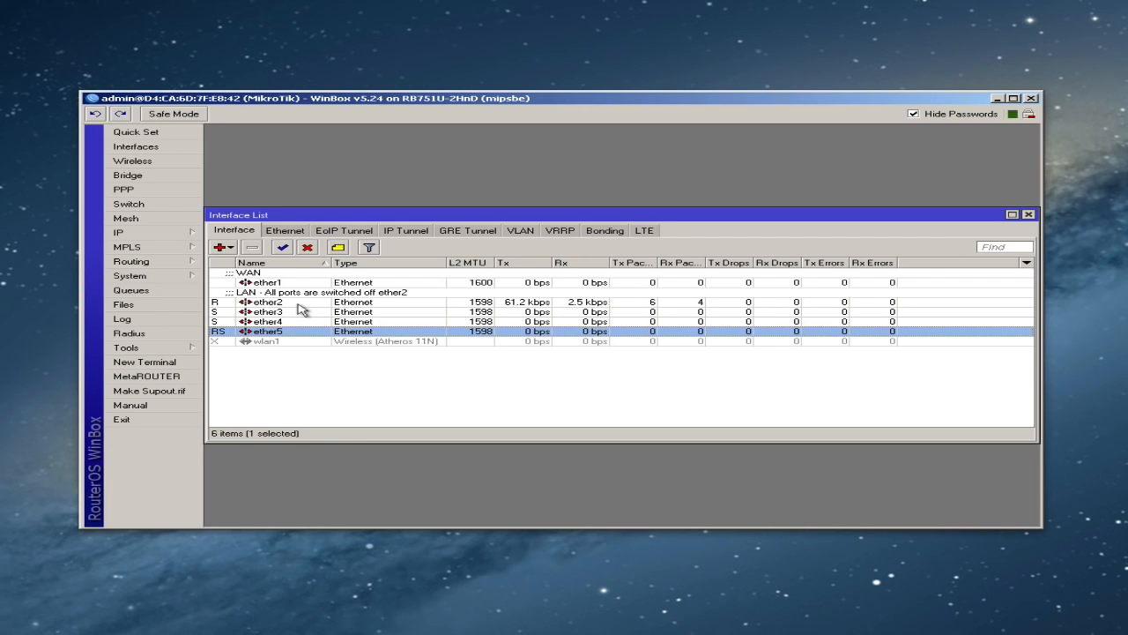
click(1028, 214)
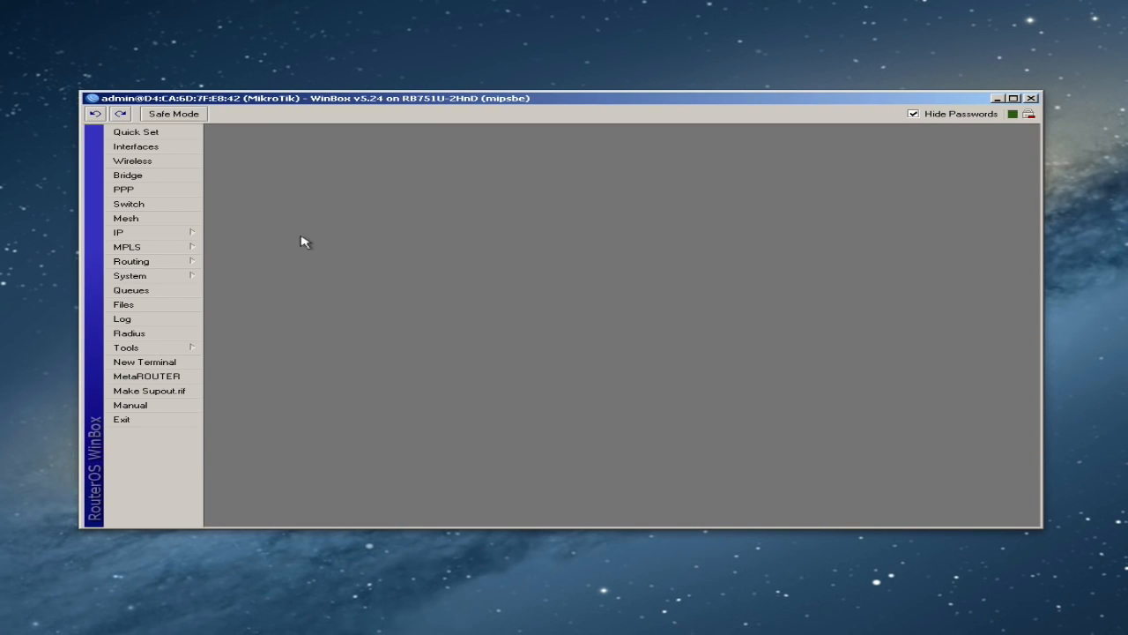
Add a DHCP client on ether1 with peer DNS, peer NTP and the default route enabled
click(139, 234)
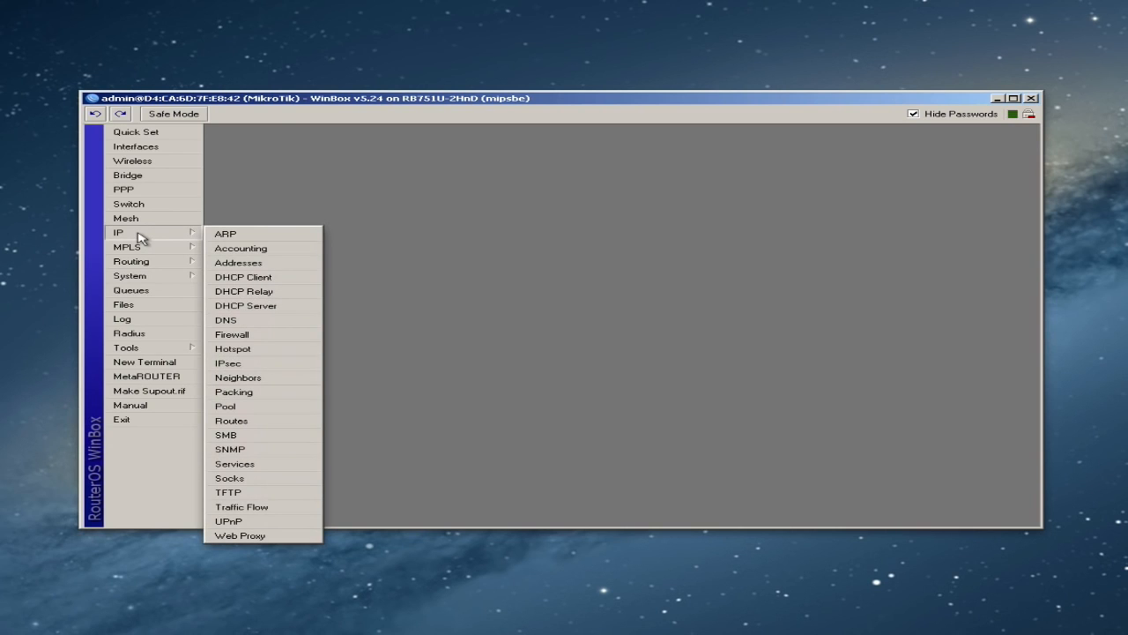
click(255, 279)
click(407, 239)
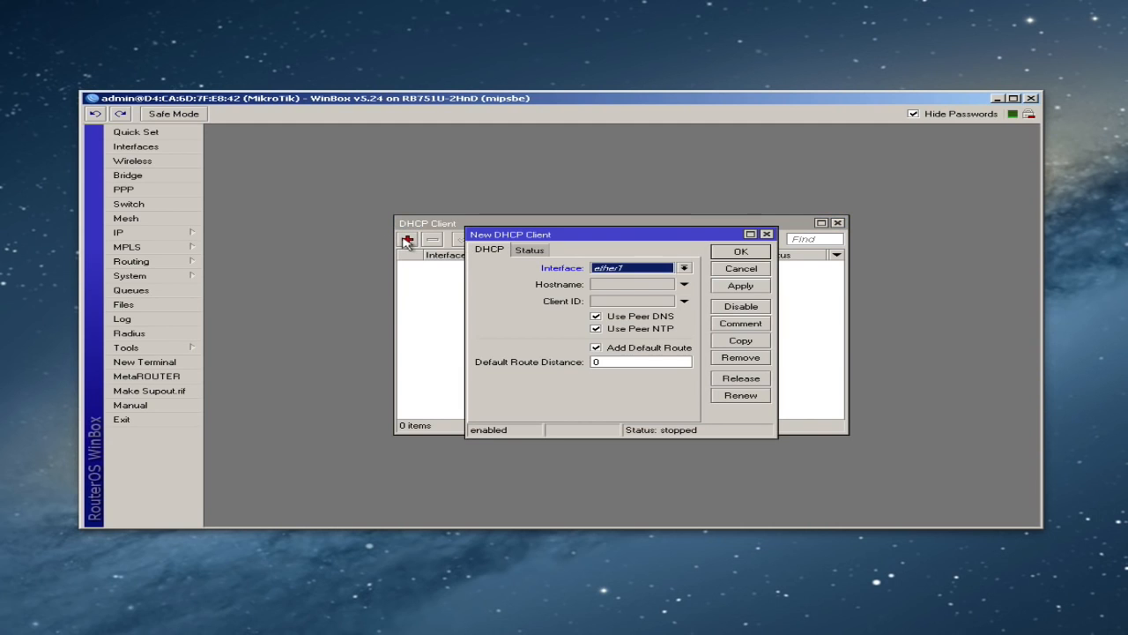
click(638, 269)
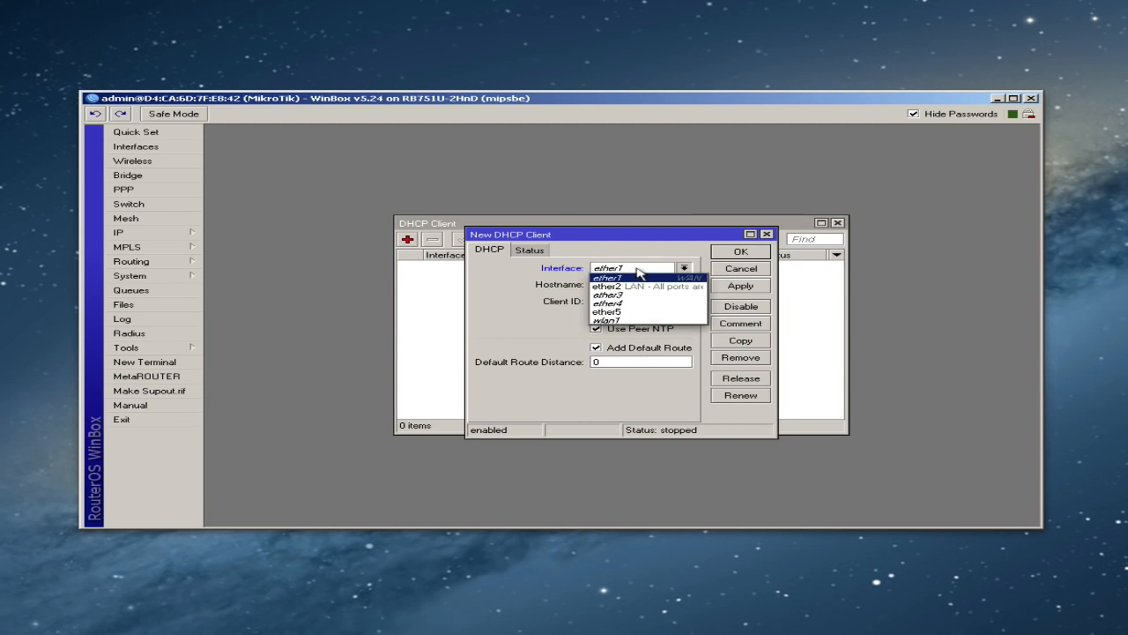
click(629, 280)
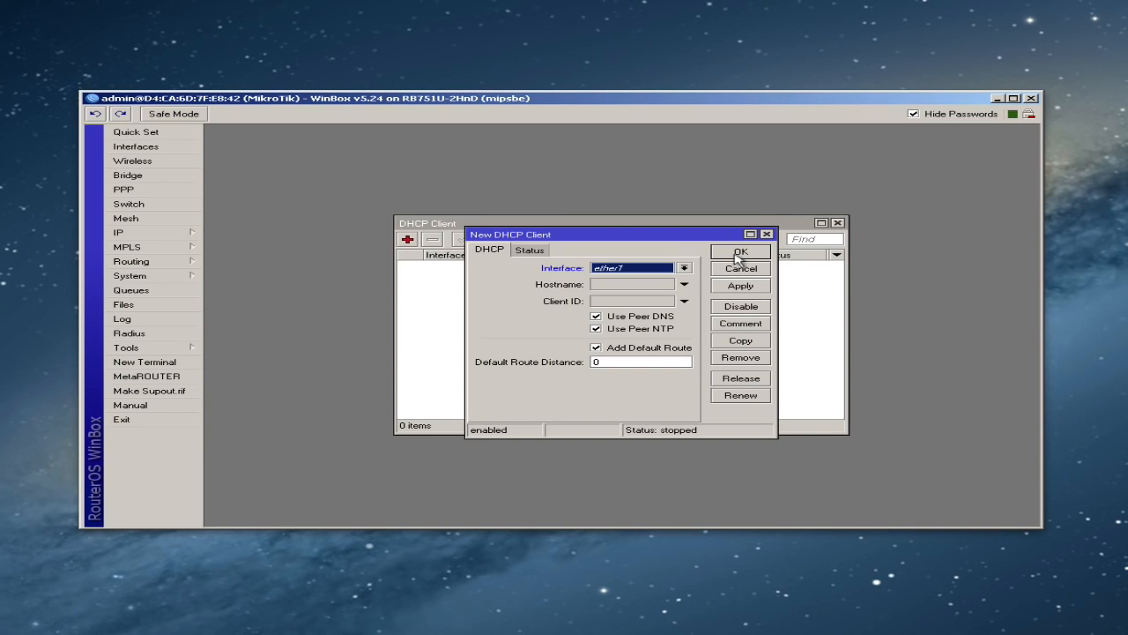
click(739, 253)
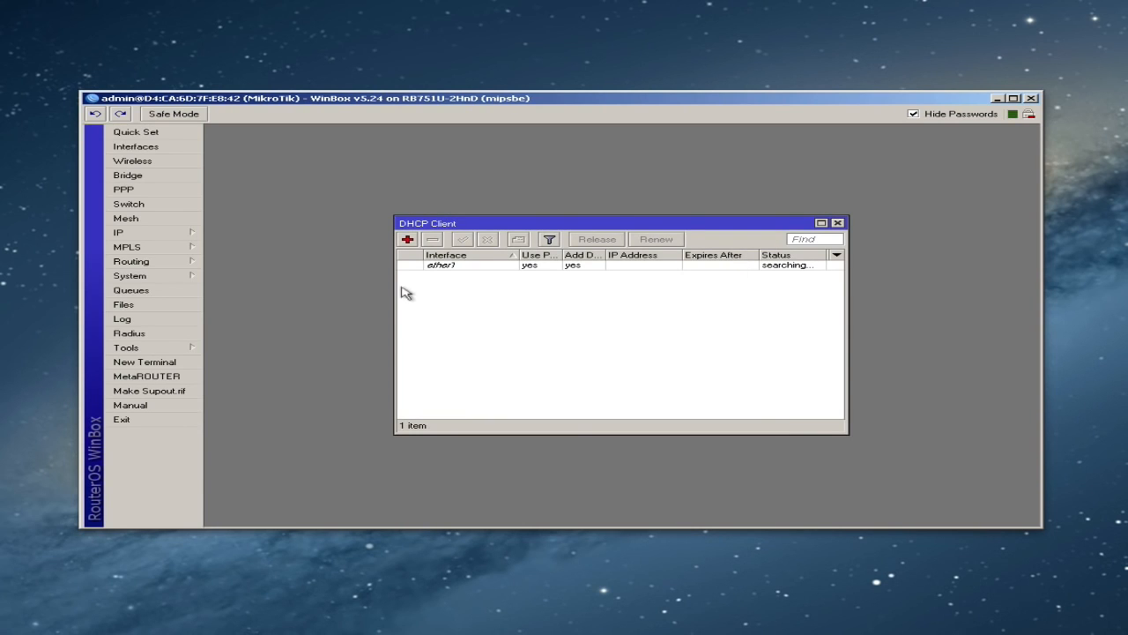
Widen the DHCP Client window and its Status column, and select the ether1 entry
drag(394, 280, 323, 289)
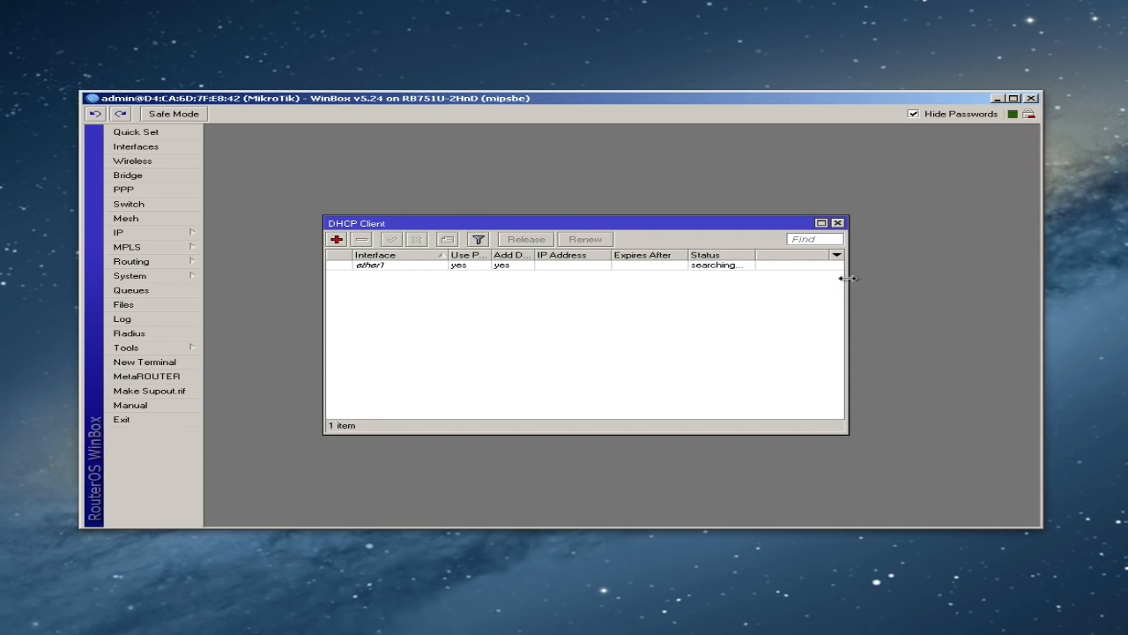
drag(846, 278, 888, 277)
drag(755, 253, 816, 253)
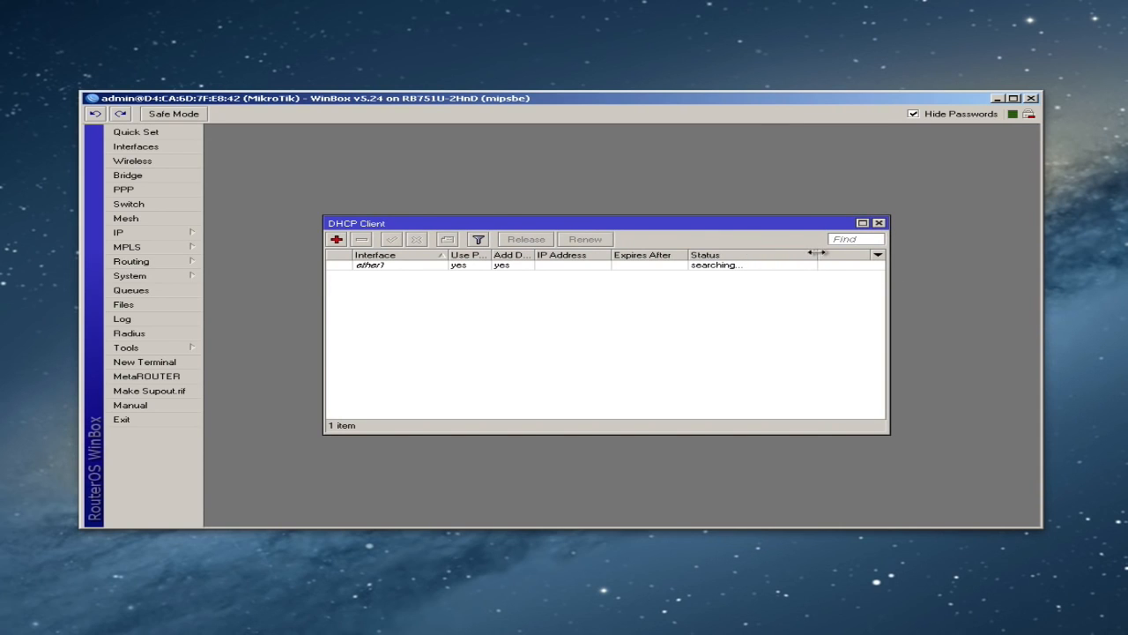
click(601, 267)
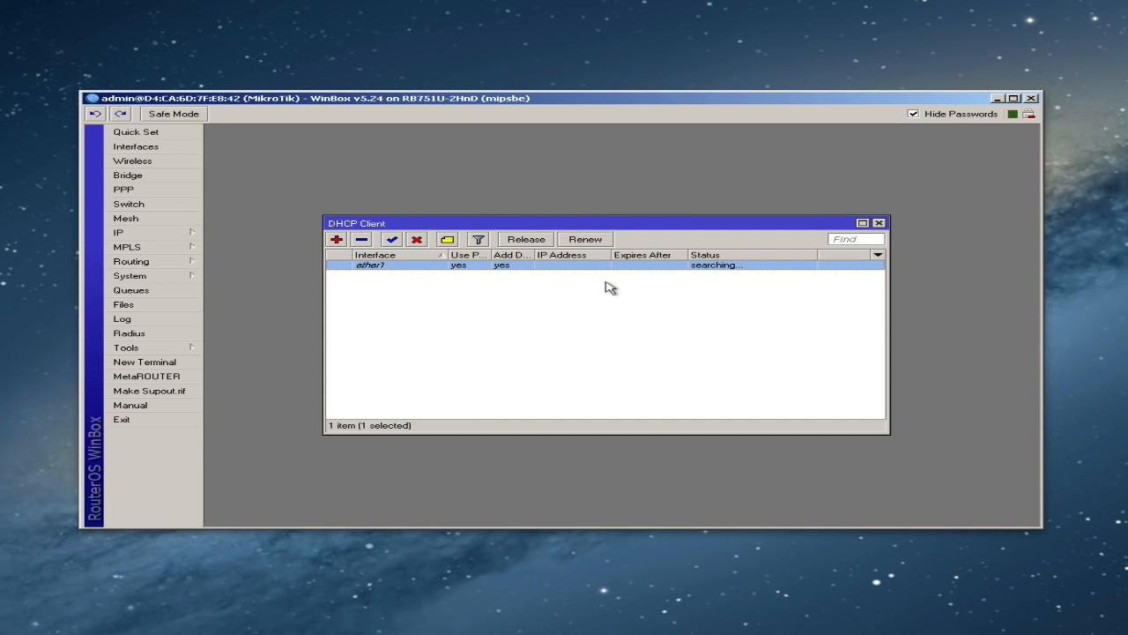
Remove the ether1 entry from the DHCP clients and close the DHCP Client window
click(879, 224)
click(361, 241)
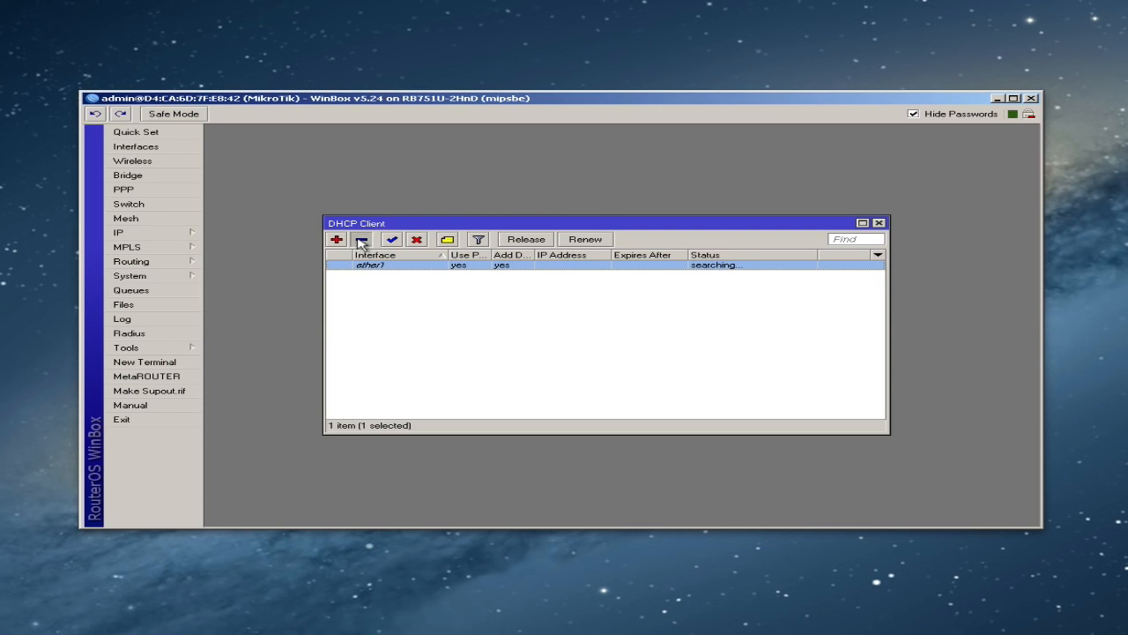
click(879, 224)
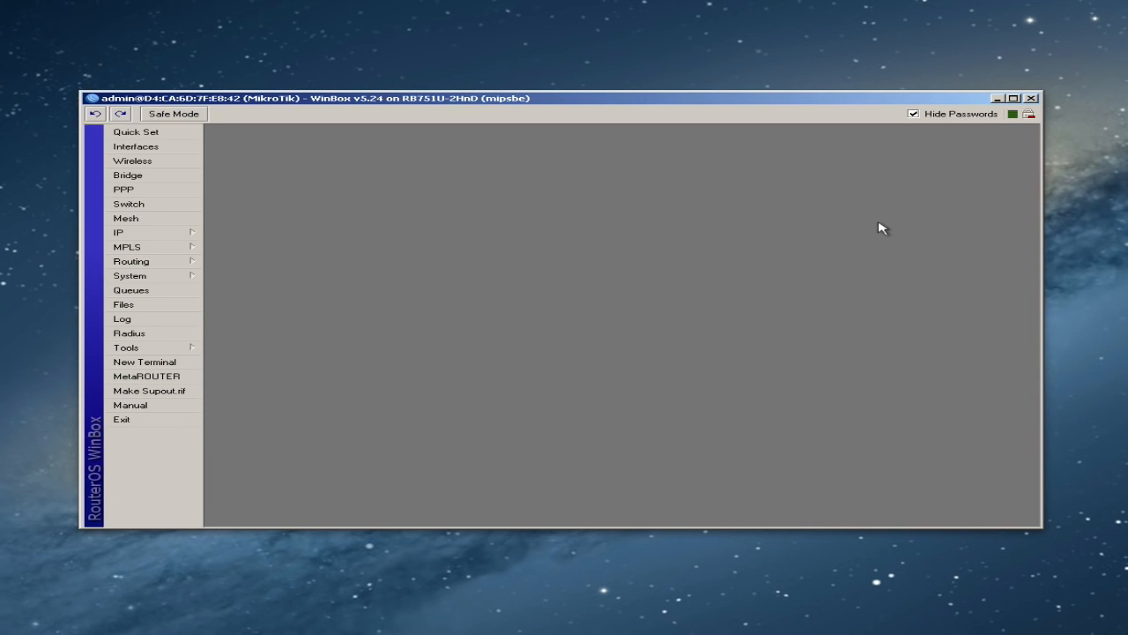
Add the static IP address 216.81.35.2/24 on ether1, and widen the Address List window and its Address column
click(136, 239)
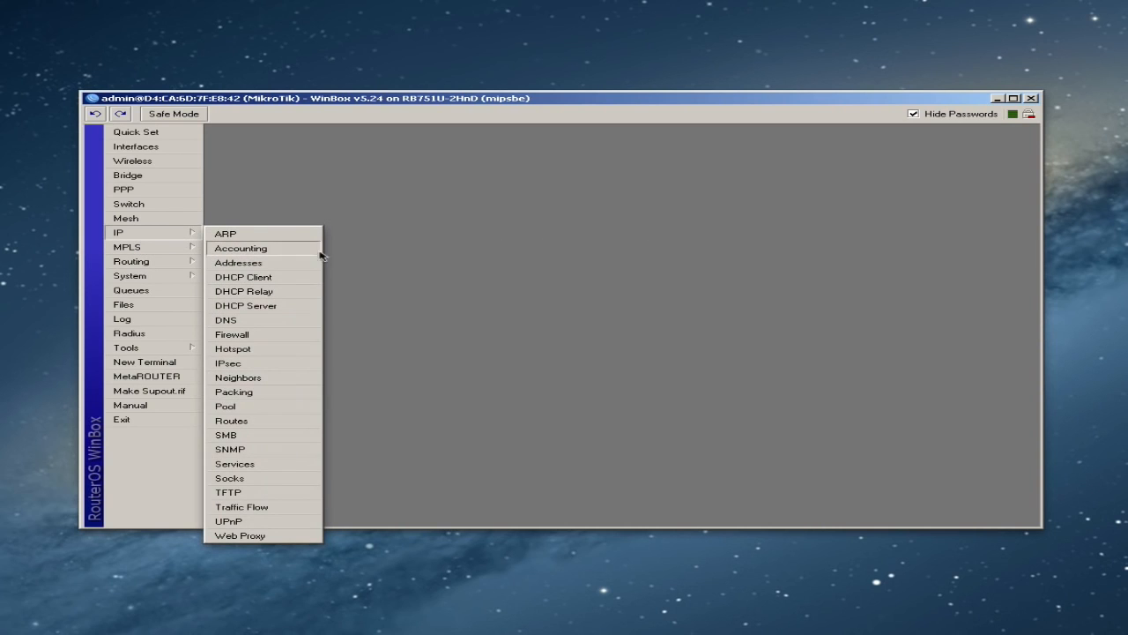
click(265, 264)
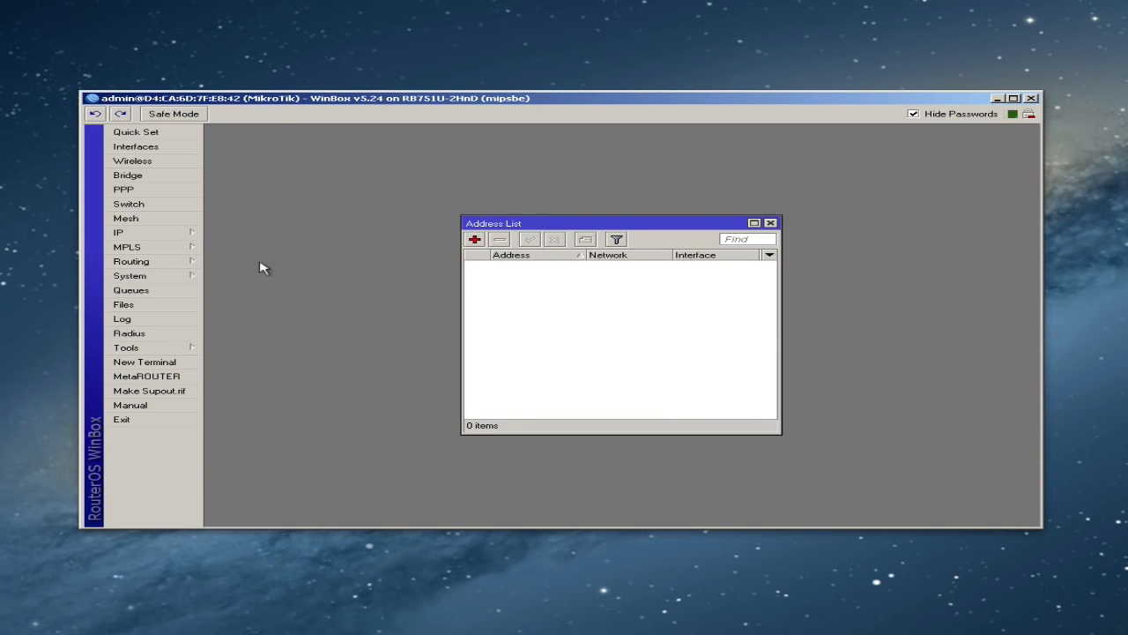
click(474, 239)
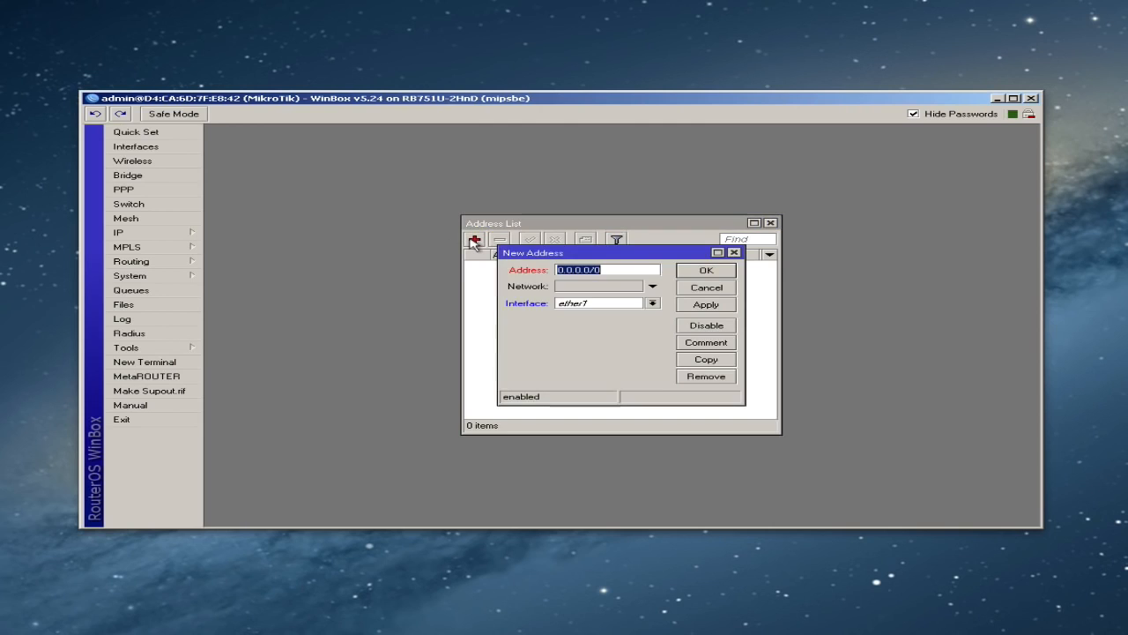
click(628, 269)
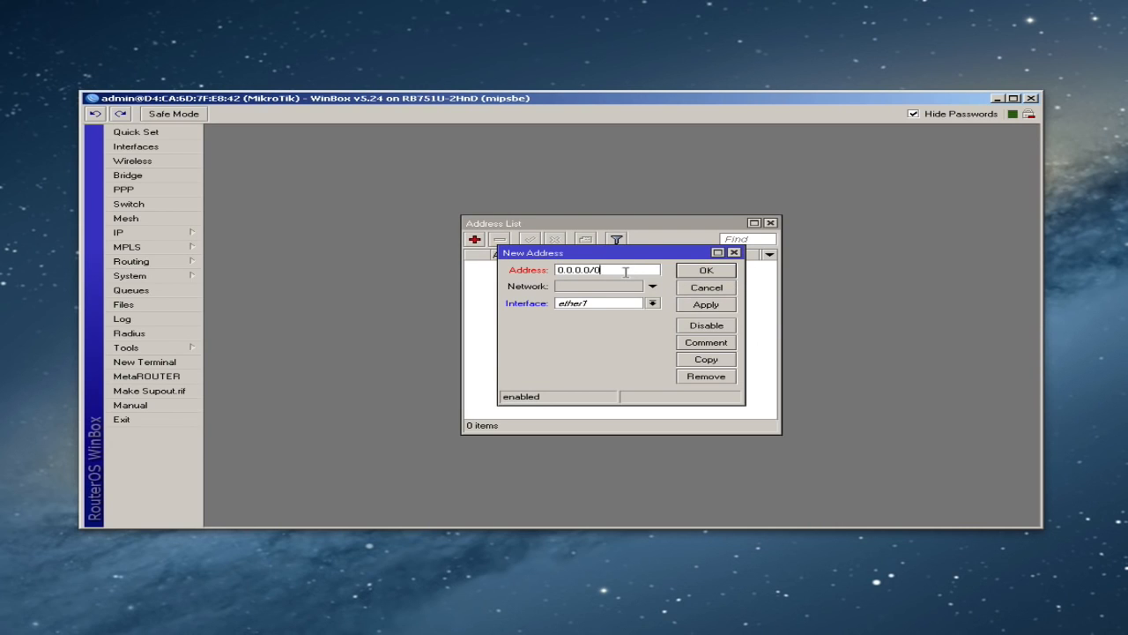
double_click(626, 271)
text(216.81.35.2/24)
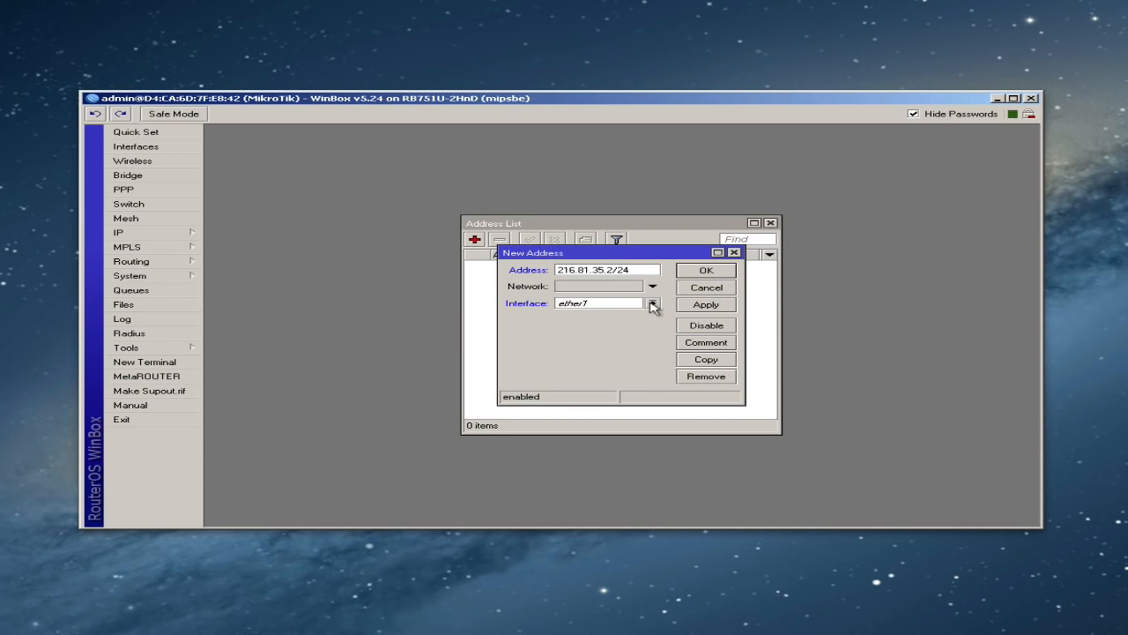
click(652, 304)
click(587, 314)
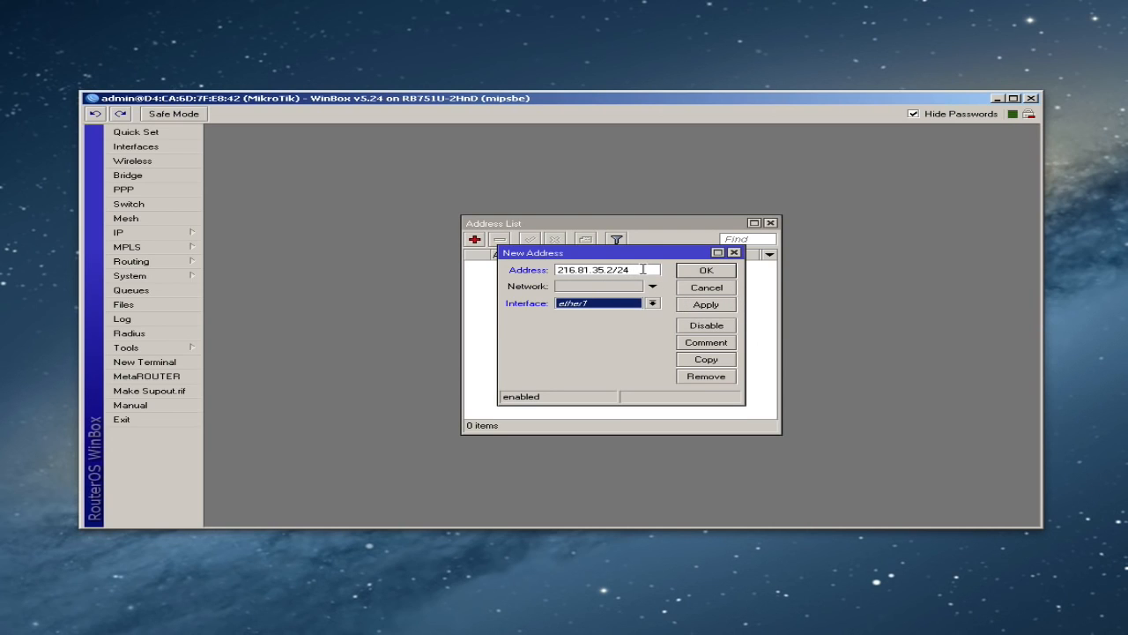
mouse_move(642, 269)
click(696, 306)
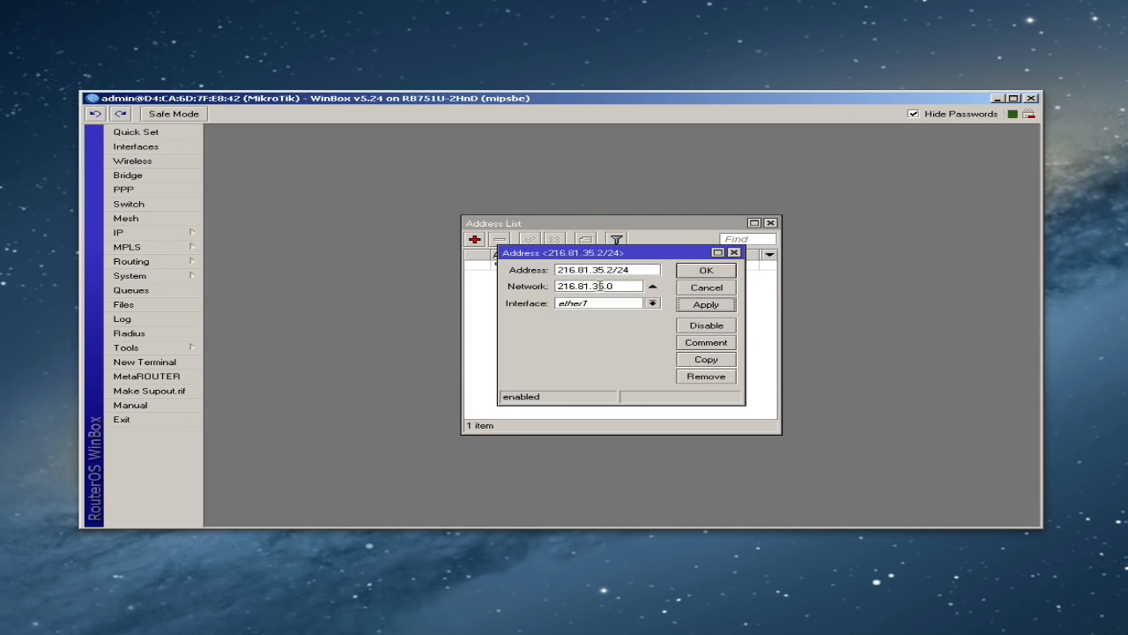
click(695, 274)
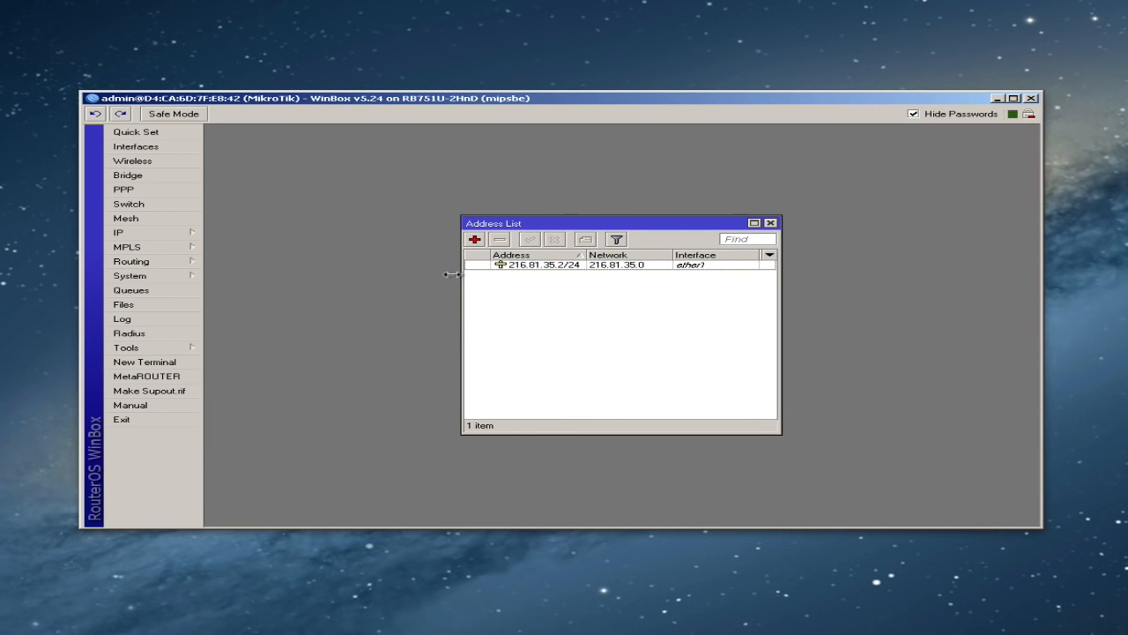
drag(461, 275, 329, 281)
drag(456, 254, 492, 255)
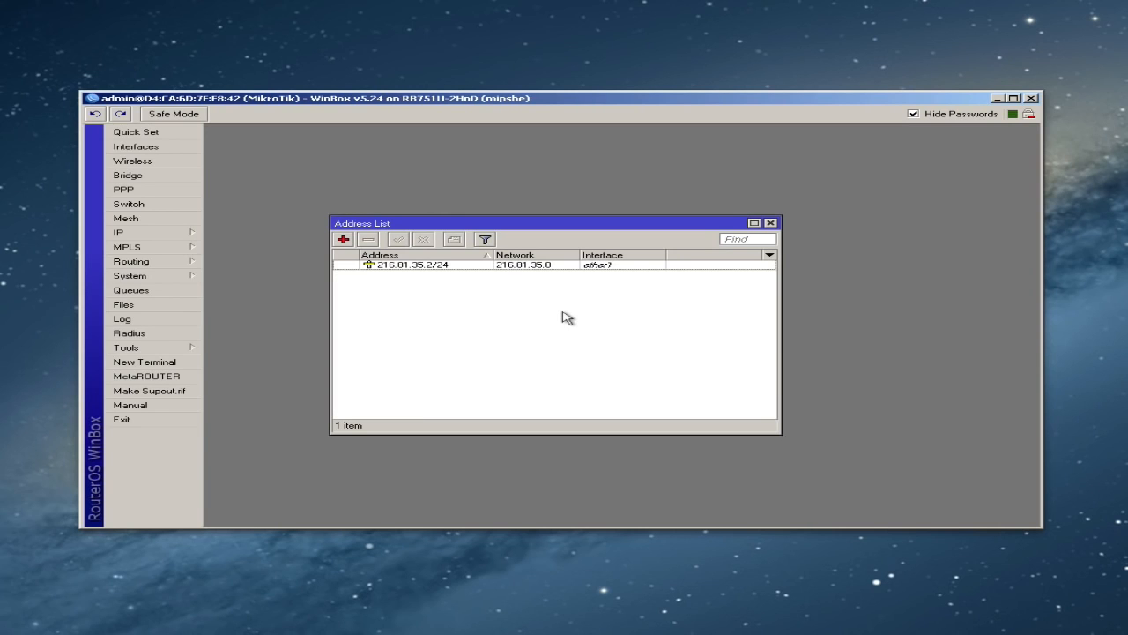
Add a static default route for 0.0.0.0/0 with gateway 216.81.35.1 and close the Route List
click(170, 237)
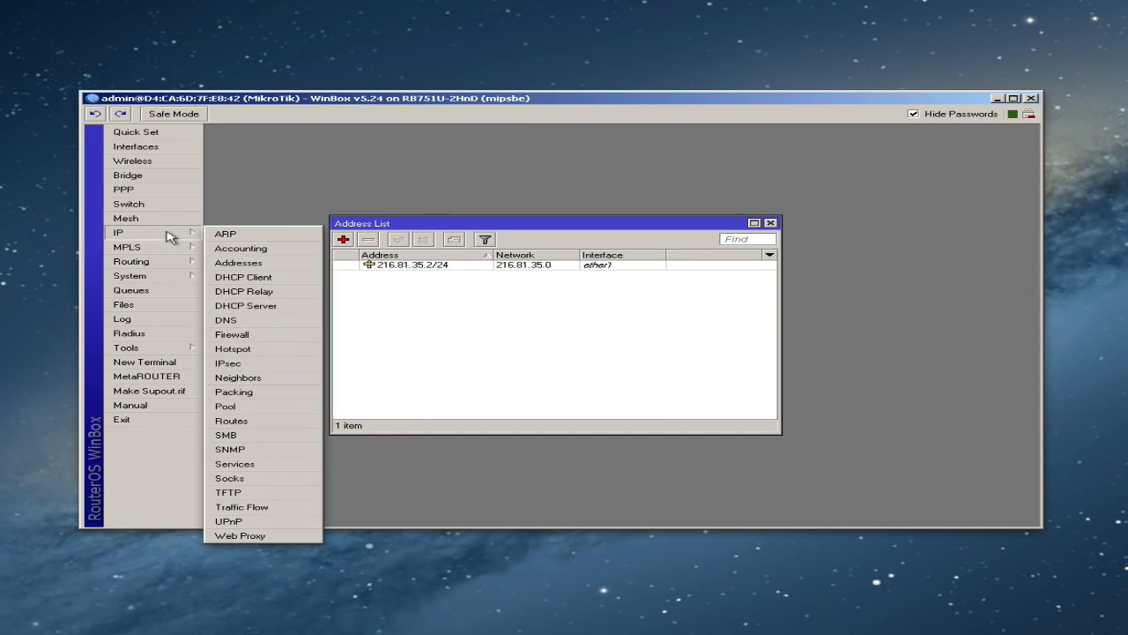
click(231, 421)
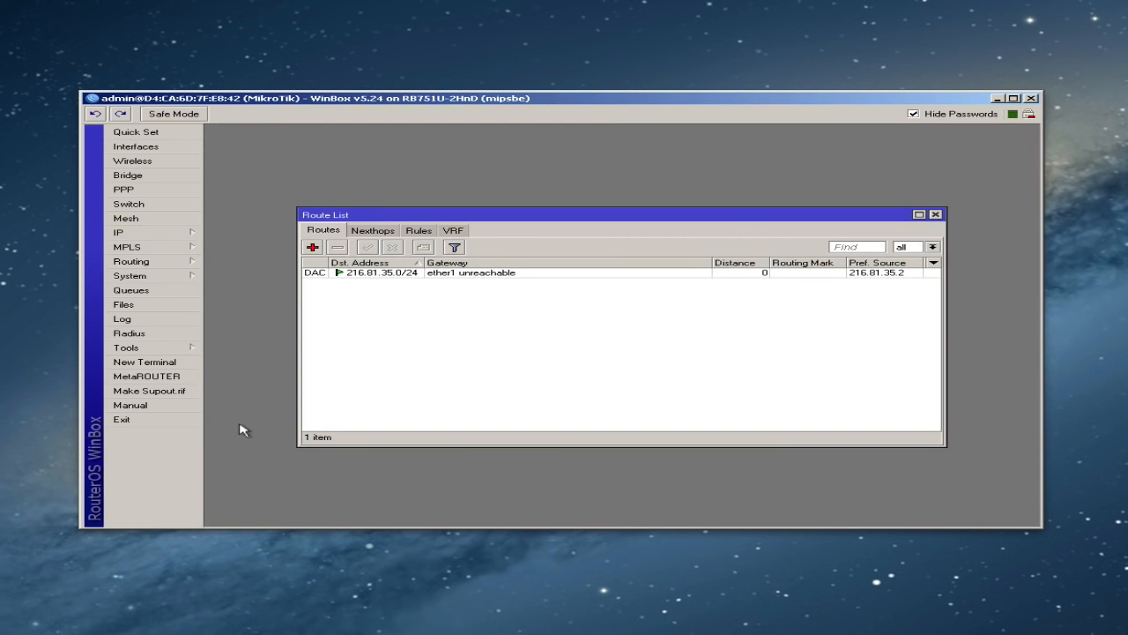
click(370, 277)
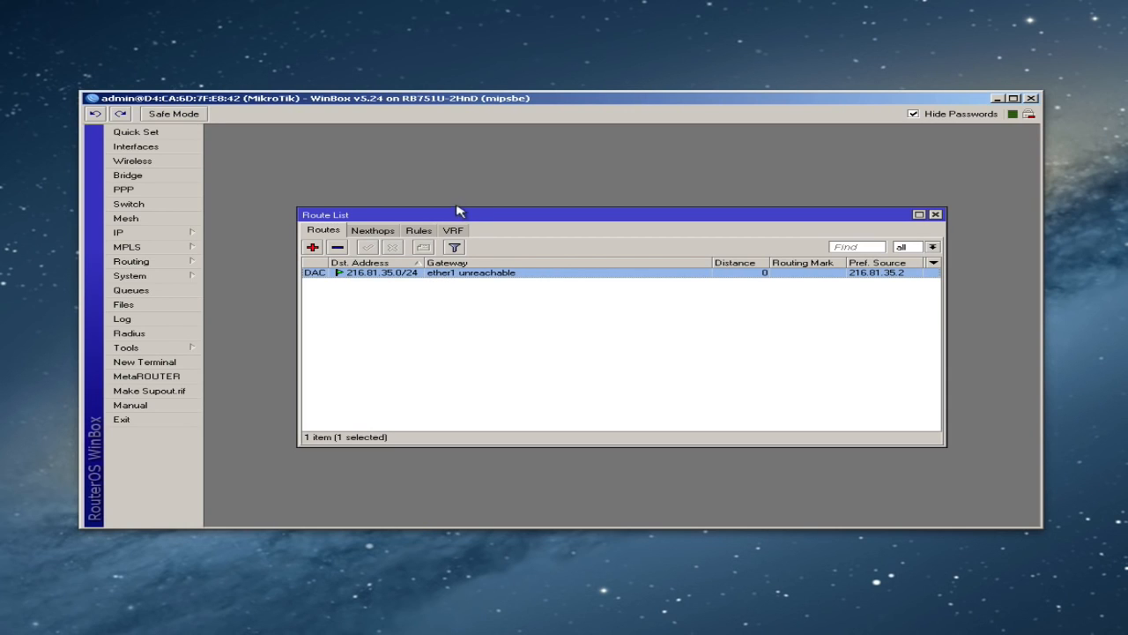
click(313, 247)
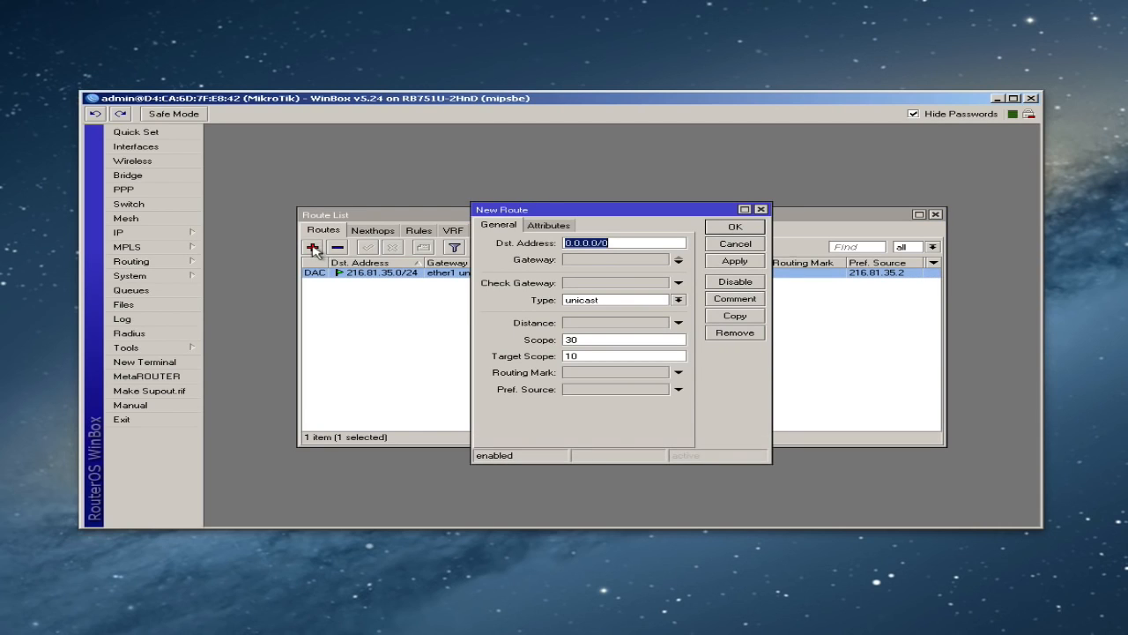
click(621, 242)
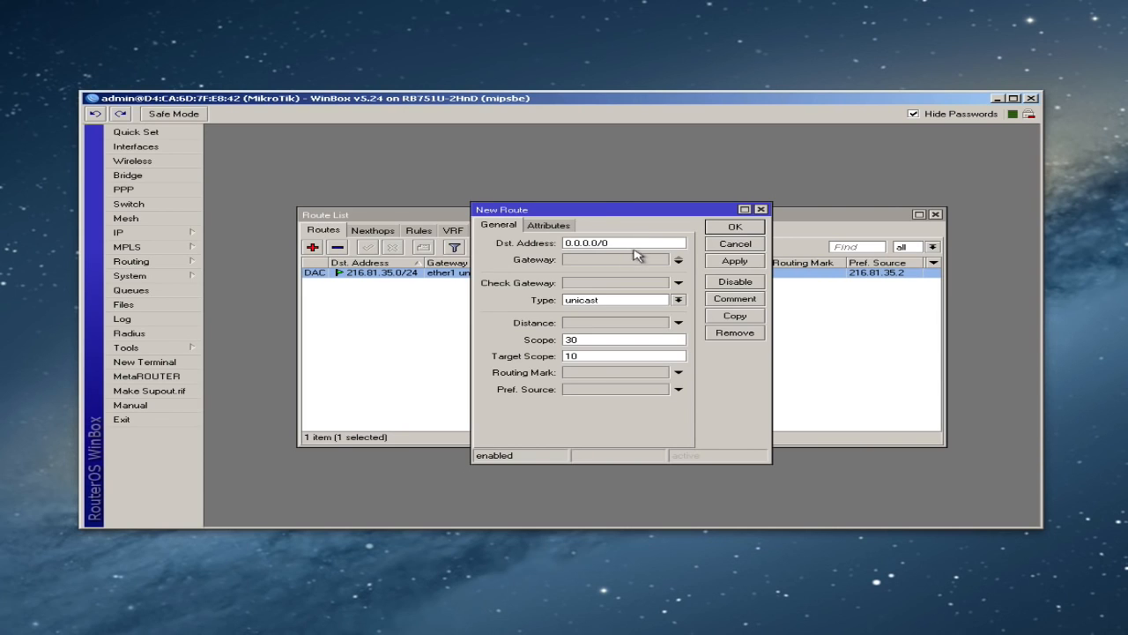
click(614, 260)
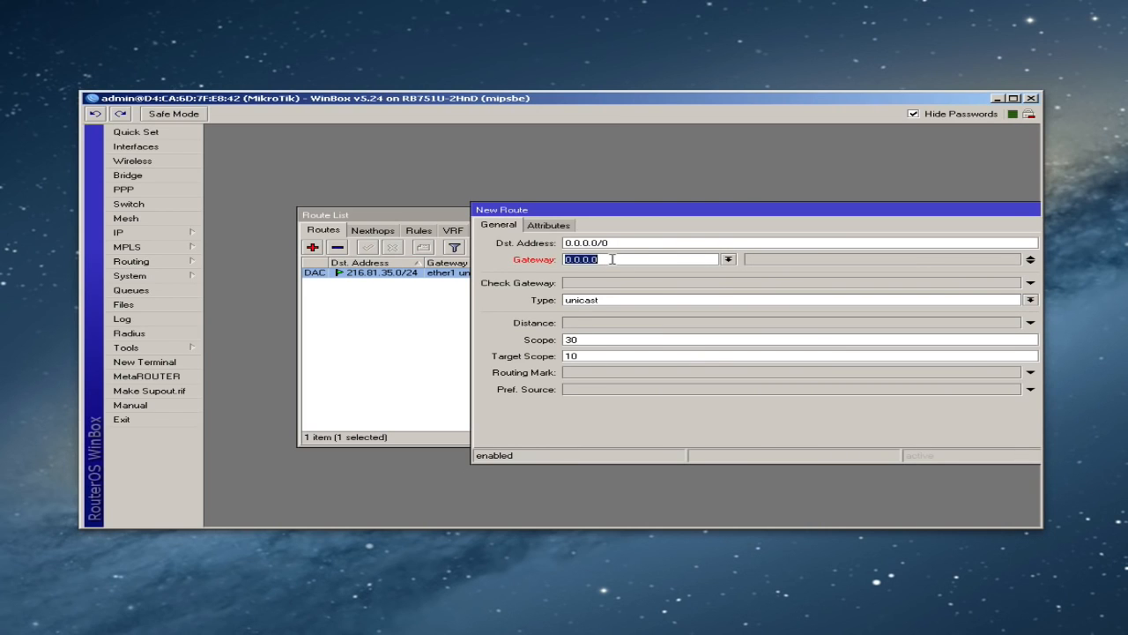
text(216.81.35.1)
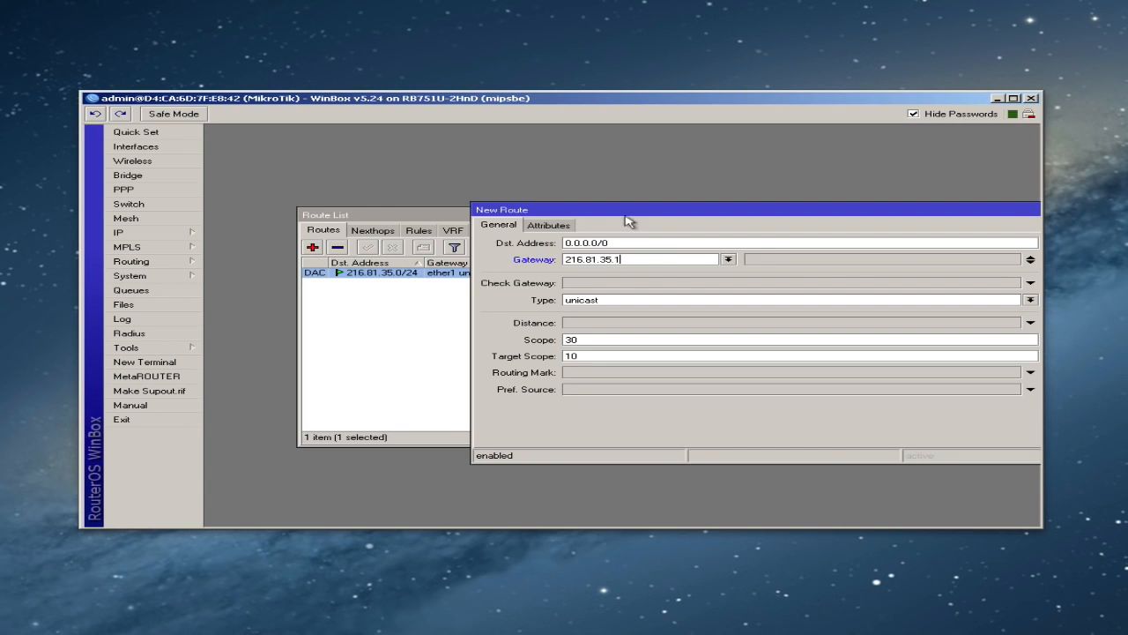
drag(617, 210, 452, 208)
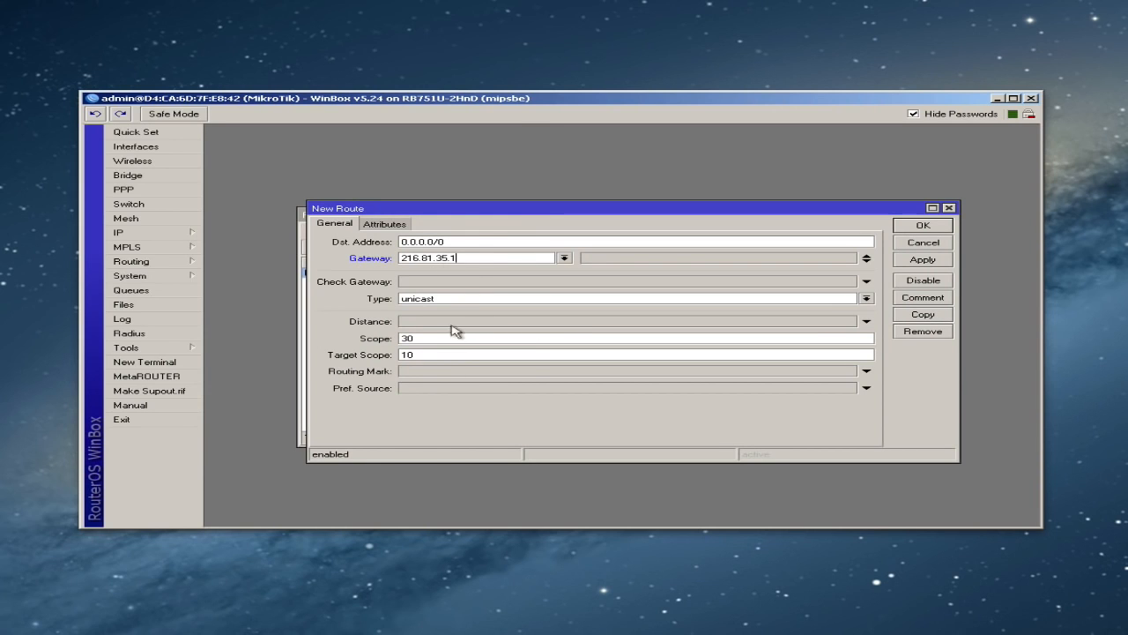
click(920, 227)
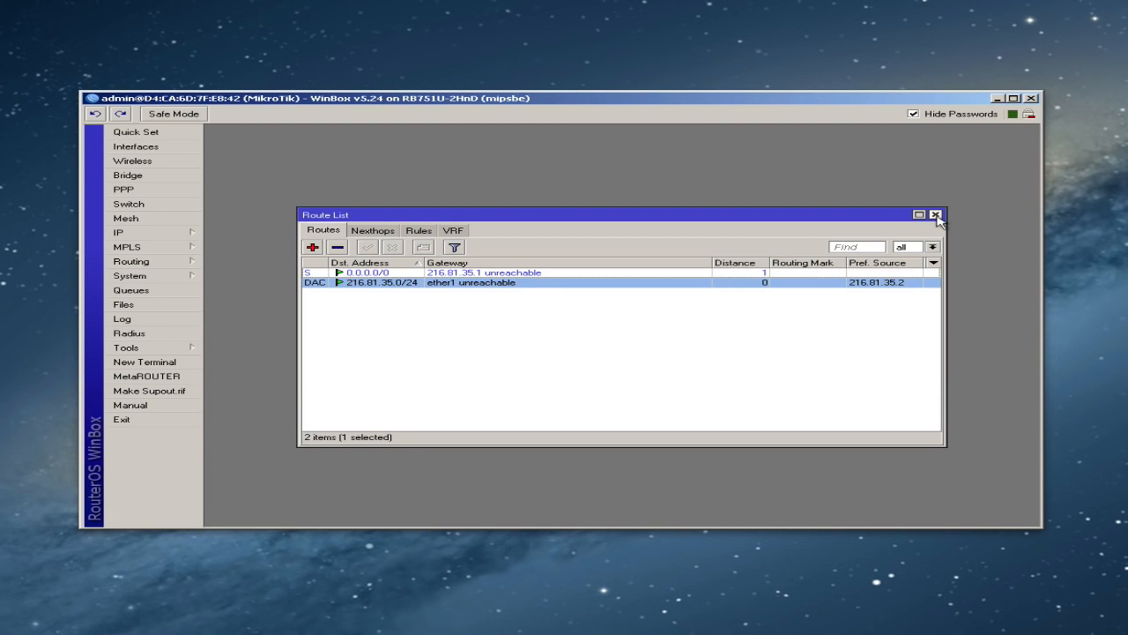
click(936, 214)
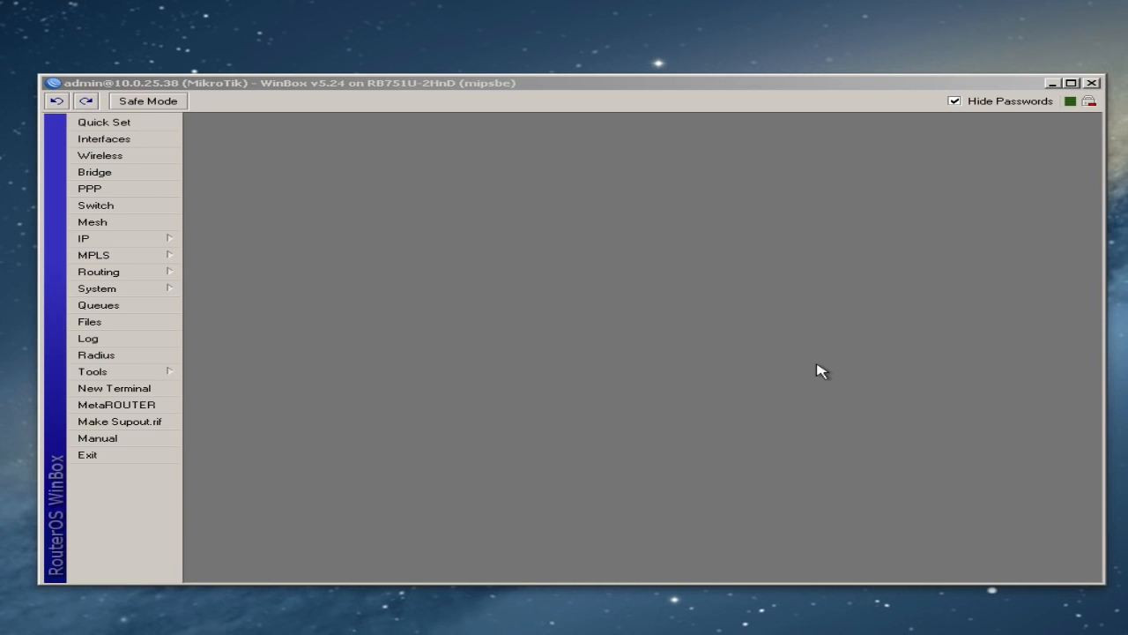
Set the DNS server to 8.8.8.8, allow remote requests, and save the DNS settings
click(528, 347)
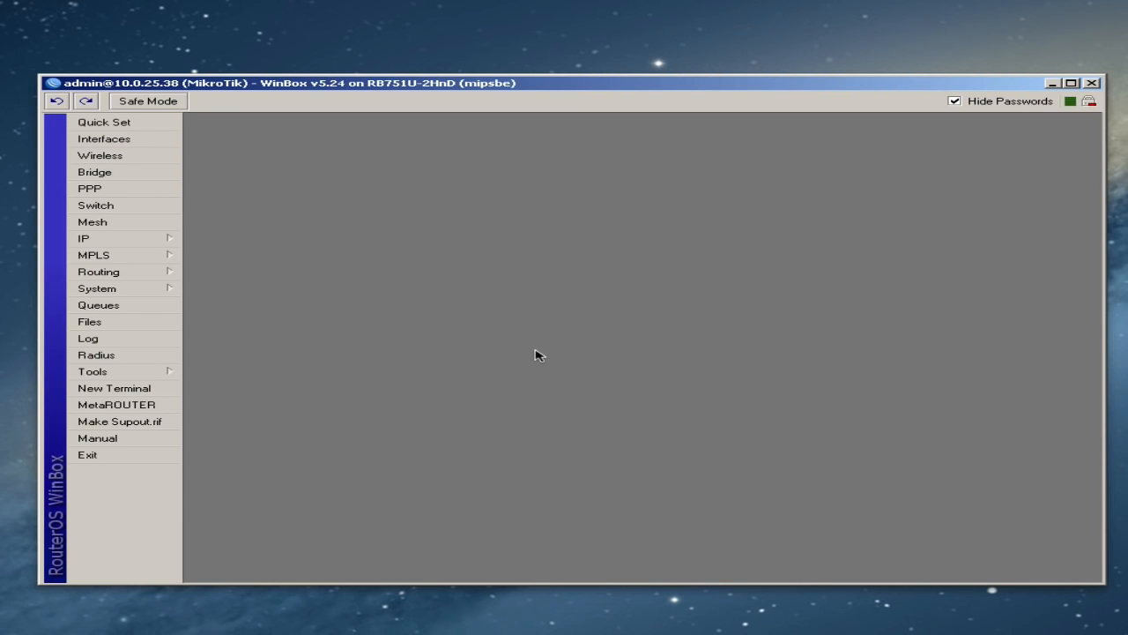
click(163, 242)
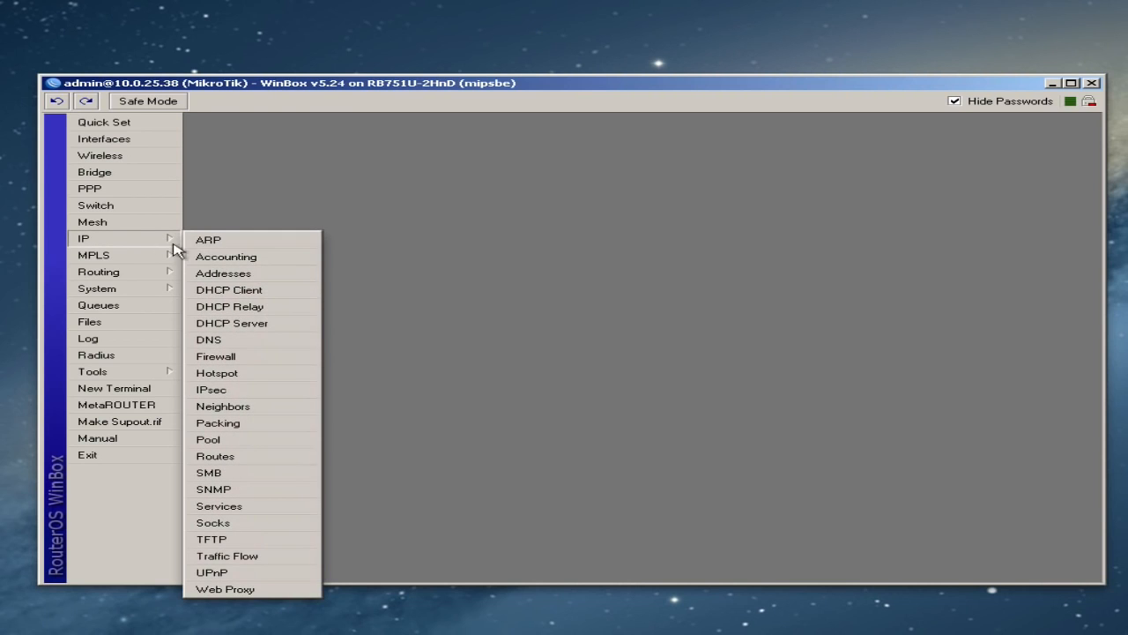
click(216, 339)
click(604, 304)
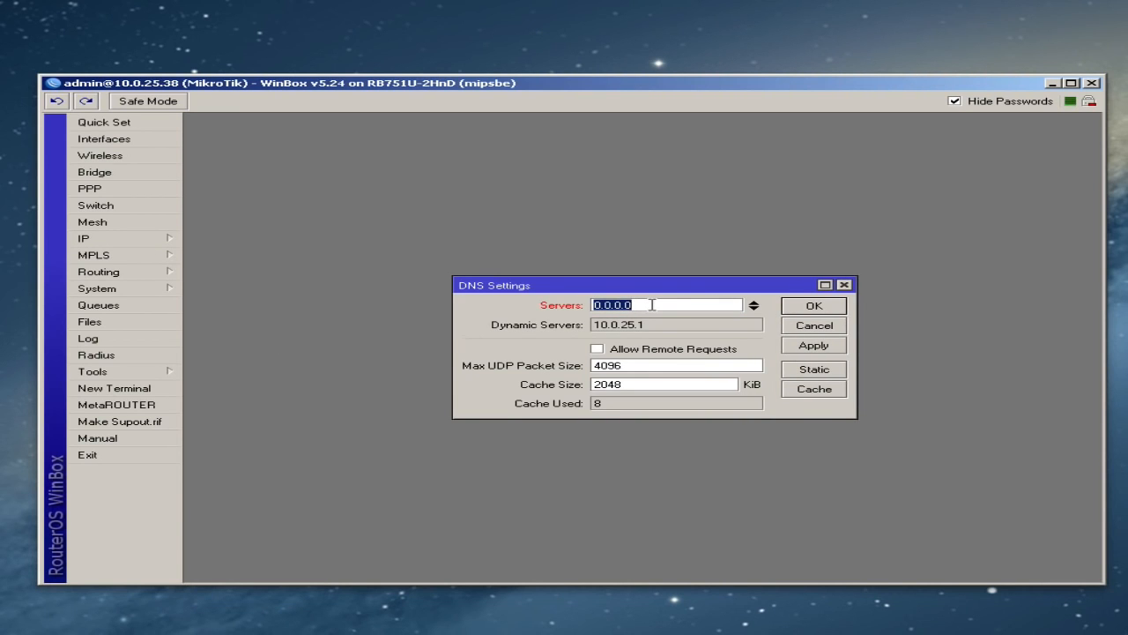
text(8.8.8.8)
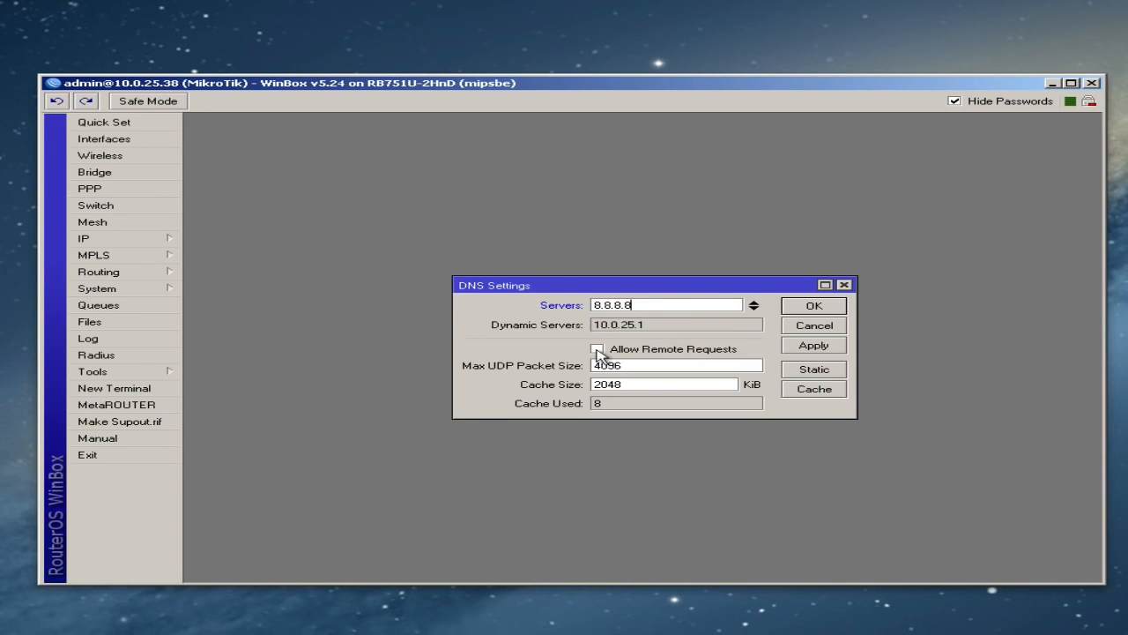
click(597, 350)
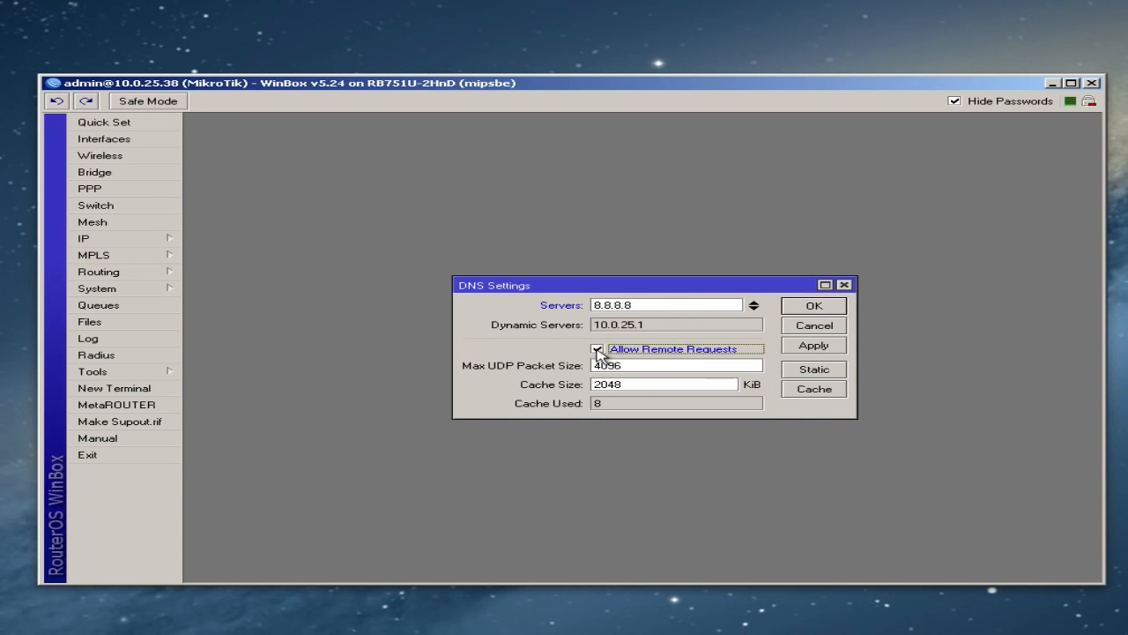
click(816, 350)
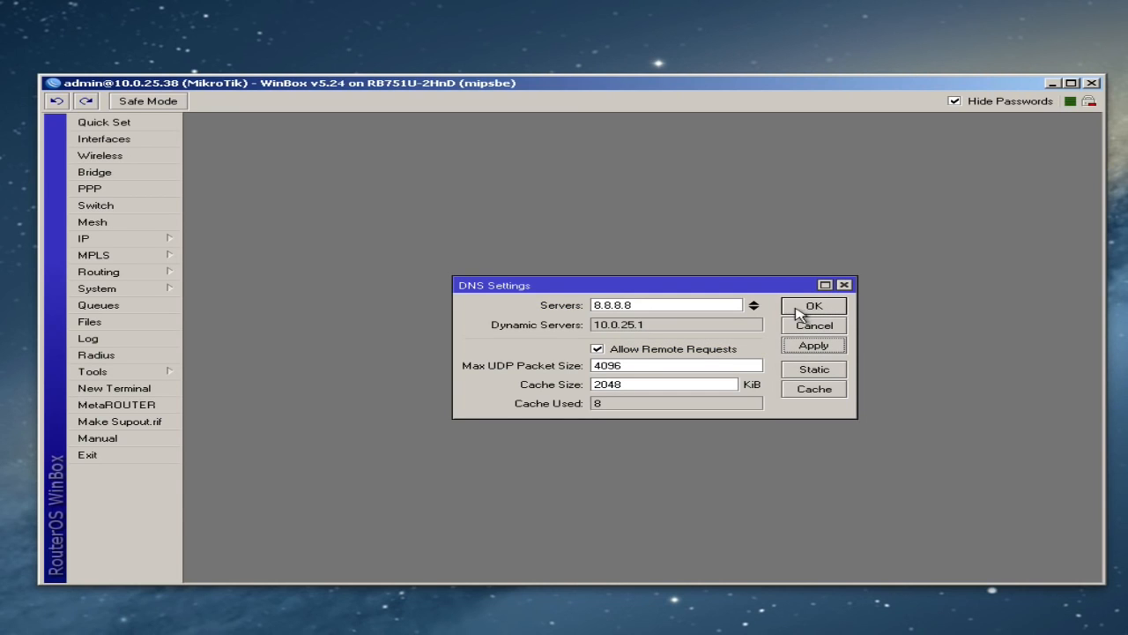
click(800, 314)
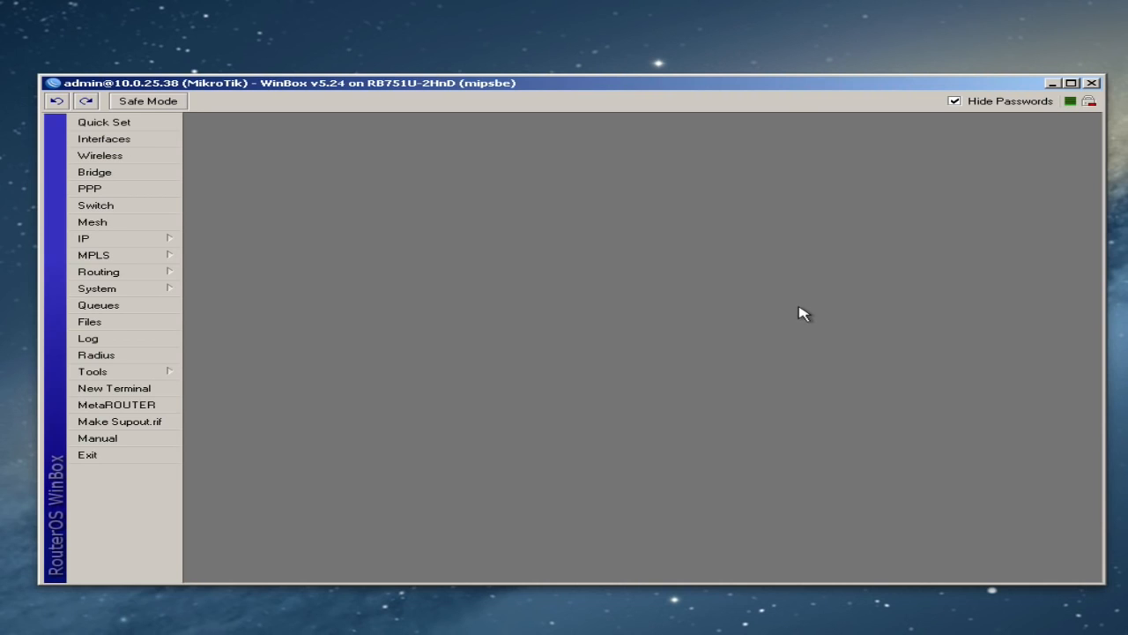
Ping 8.8.8.8 from a new router terminal and stop the ping after a few replies
click(141, 391)
text(p)
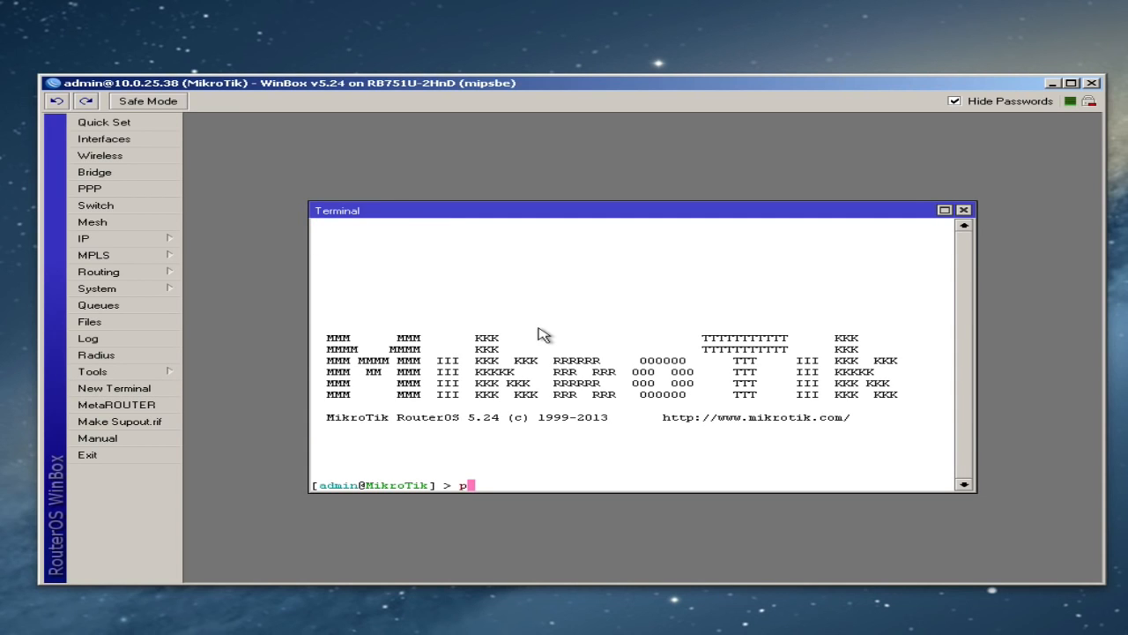
text(ing 8.8.8.8)
key(Return)
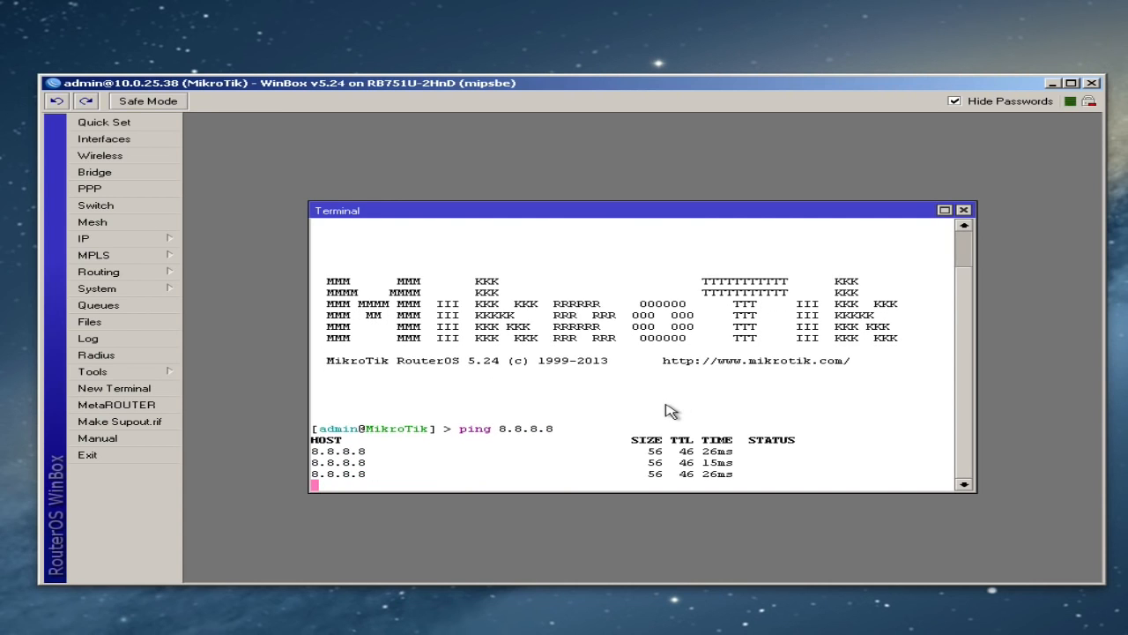
key(ctrl+c)
text(p)
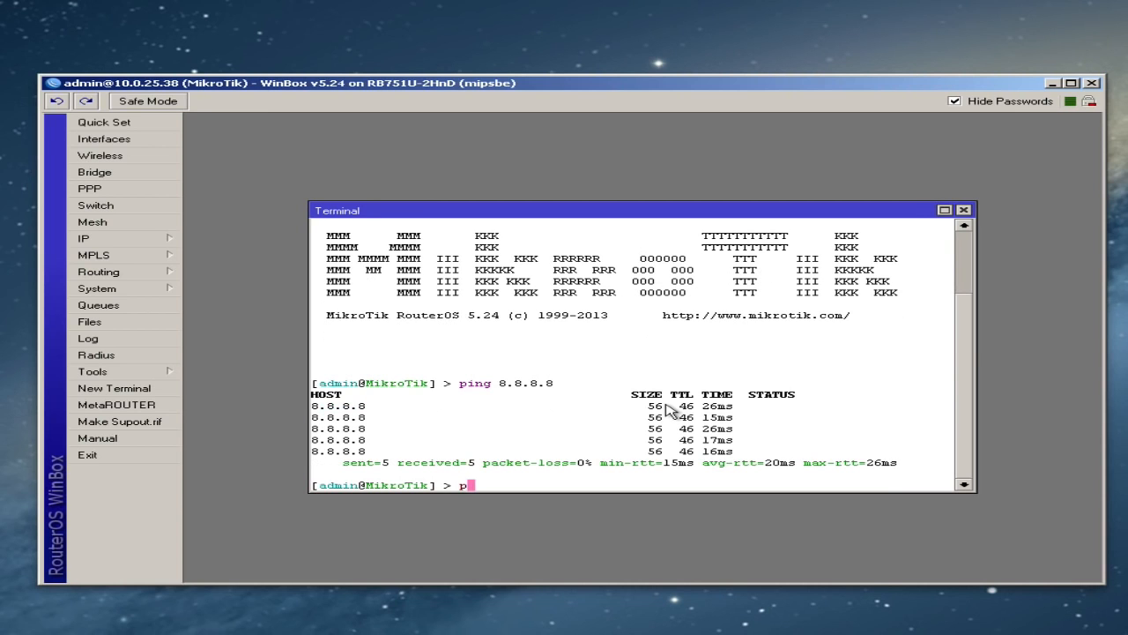
text(ing www.google.com)
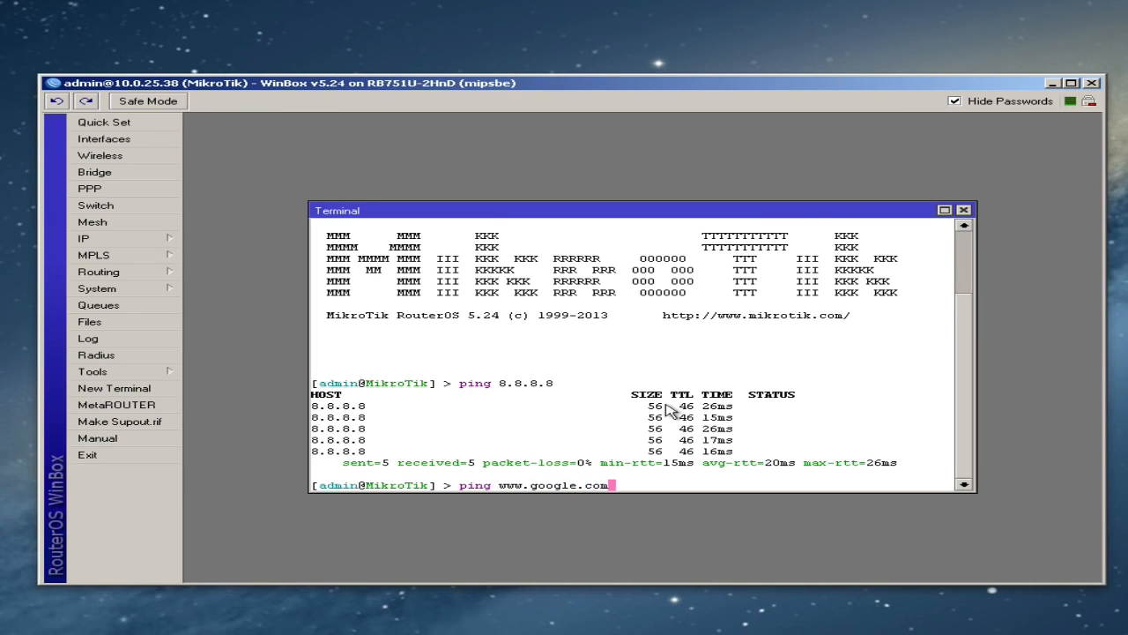
key(Return)
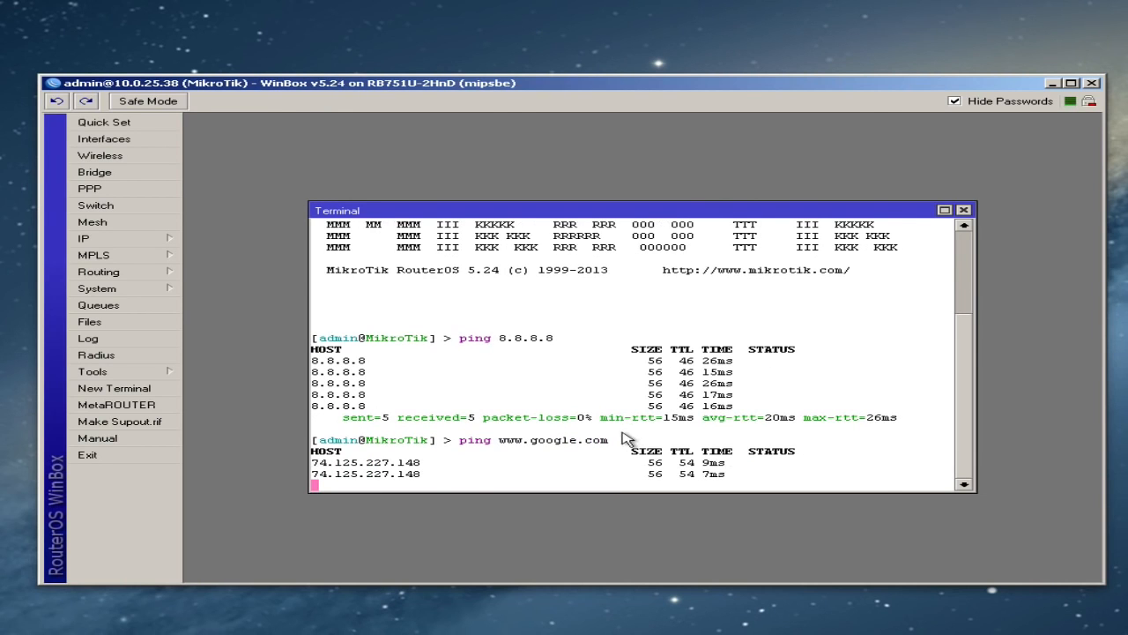
key(ctrl+c)
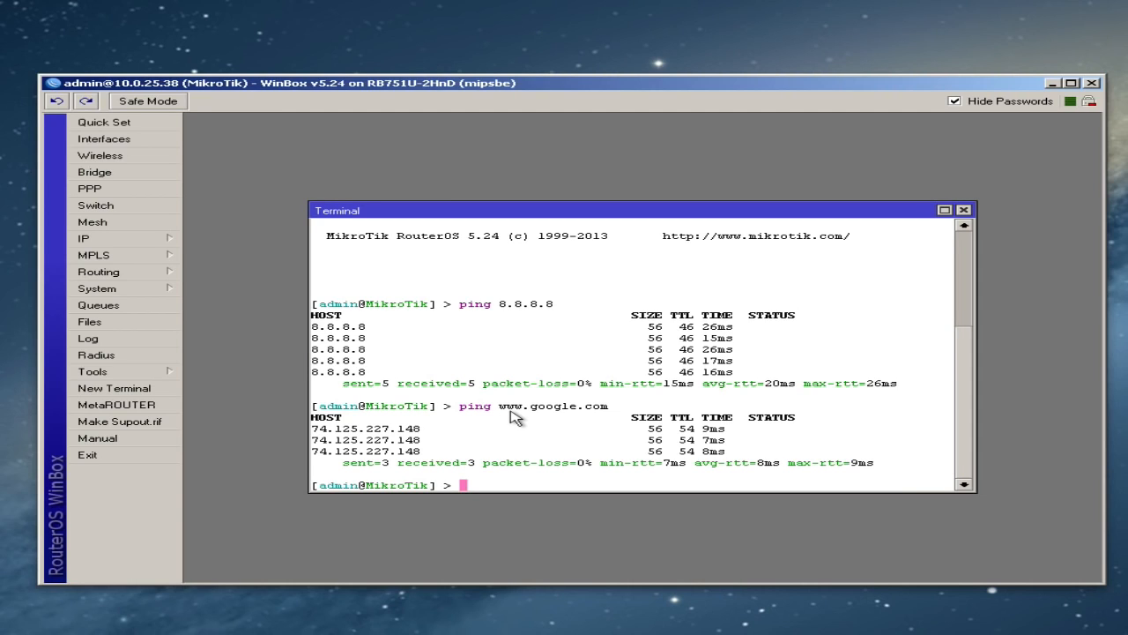
click(963, 210)
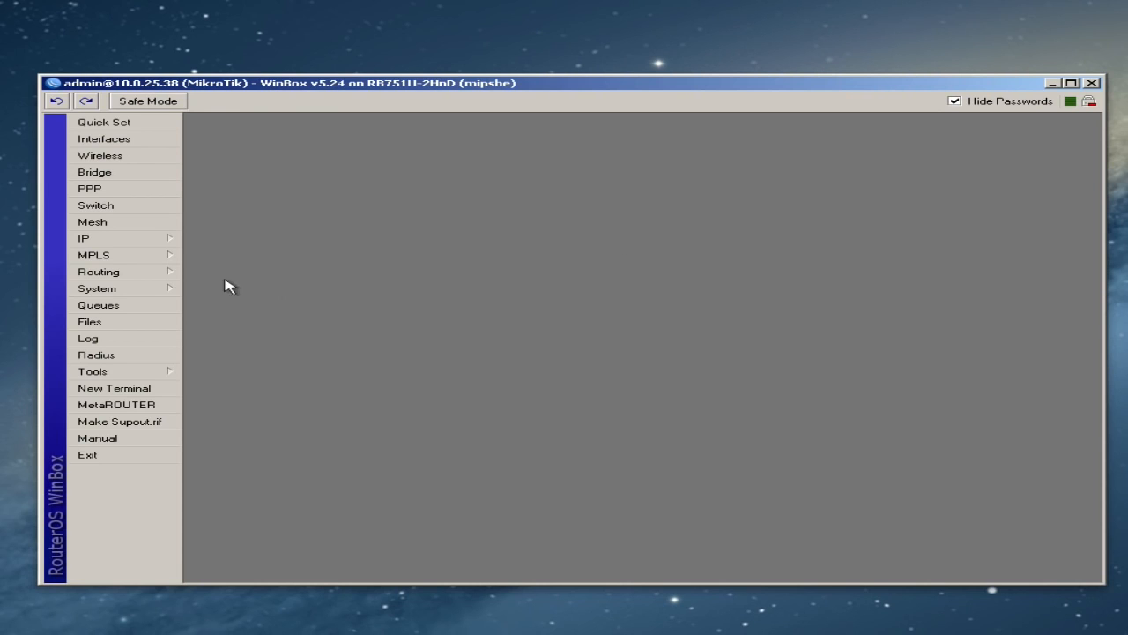
Enable the router's SNTP client and set its mode to unicast
click(135, 291)
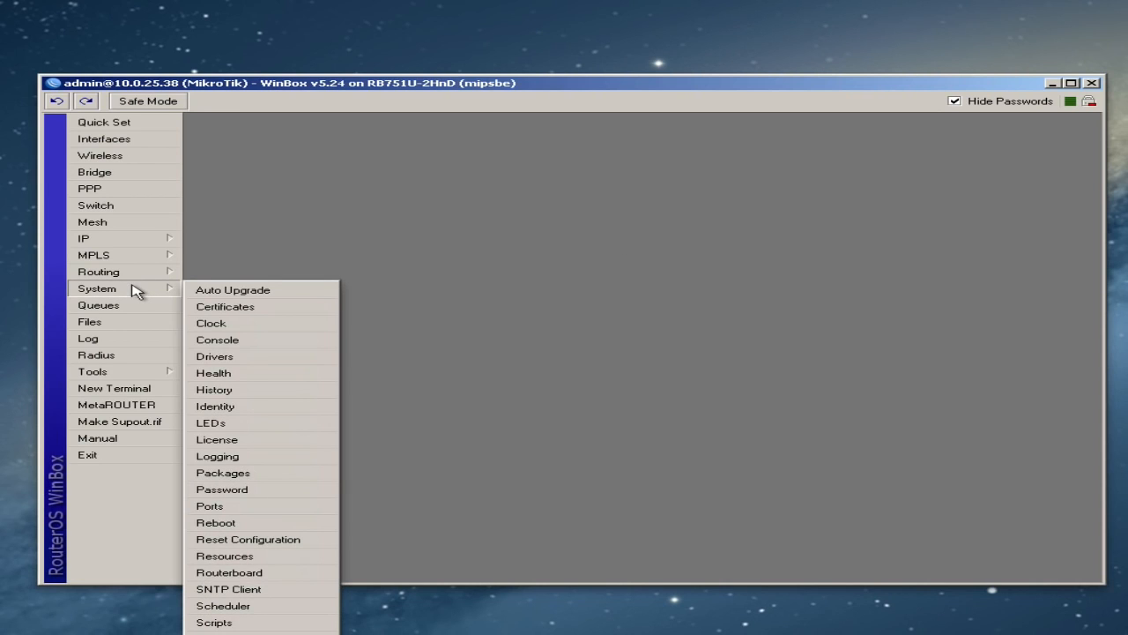
click(231, 590)
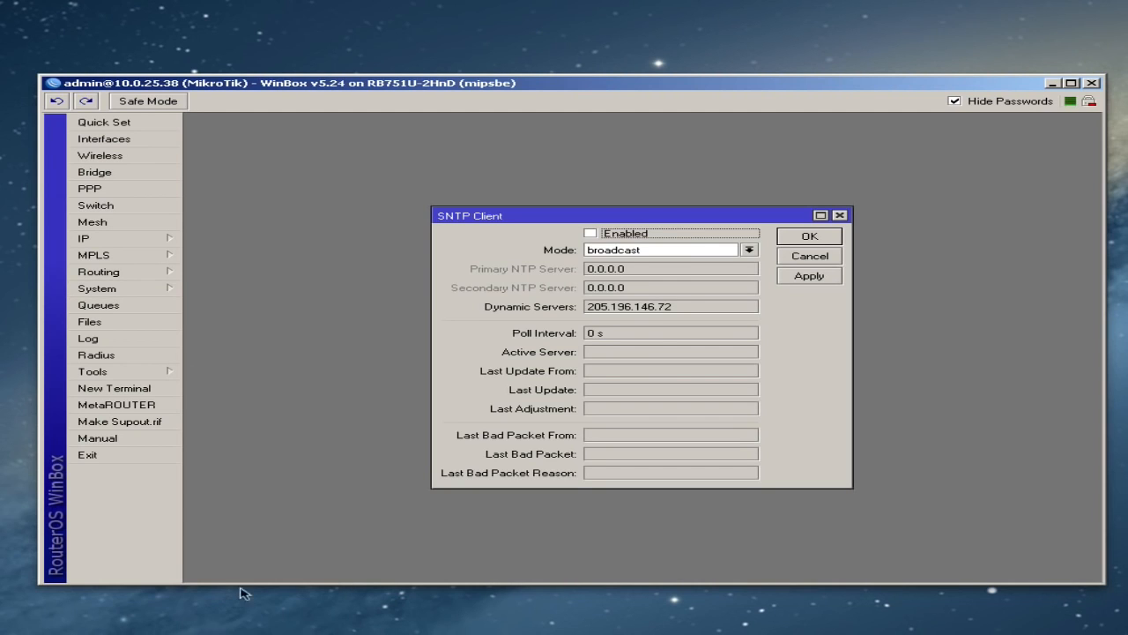
click(590, 234)
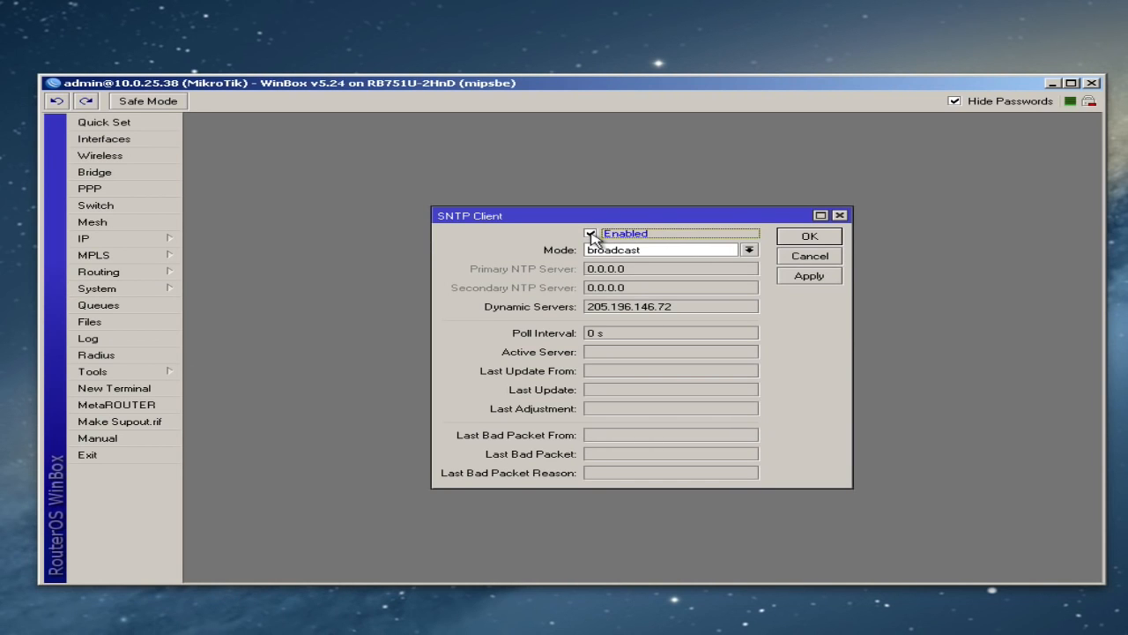
click(748, 249)
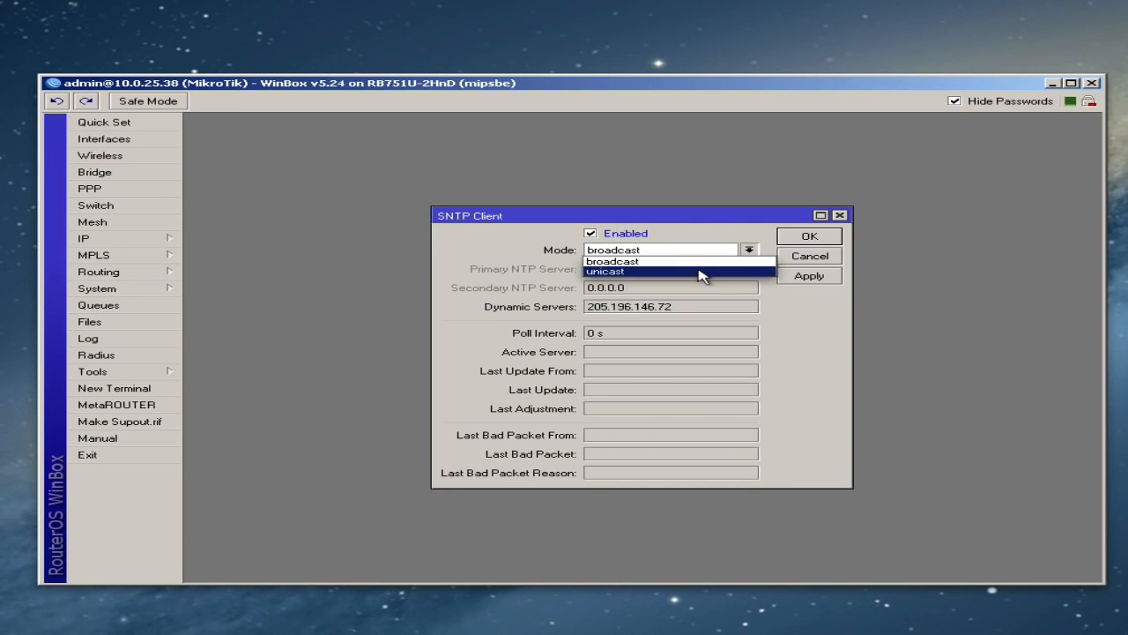
click(703, 277)
Set the primary NTP server to us.pool.ntp.org and the secondary to pool.ntp.org, and save the SNTP client settings
click(681, 269)
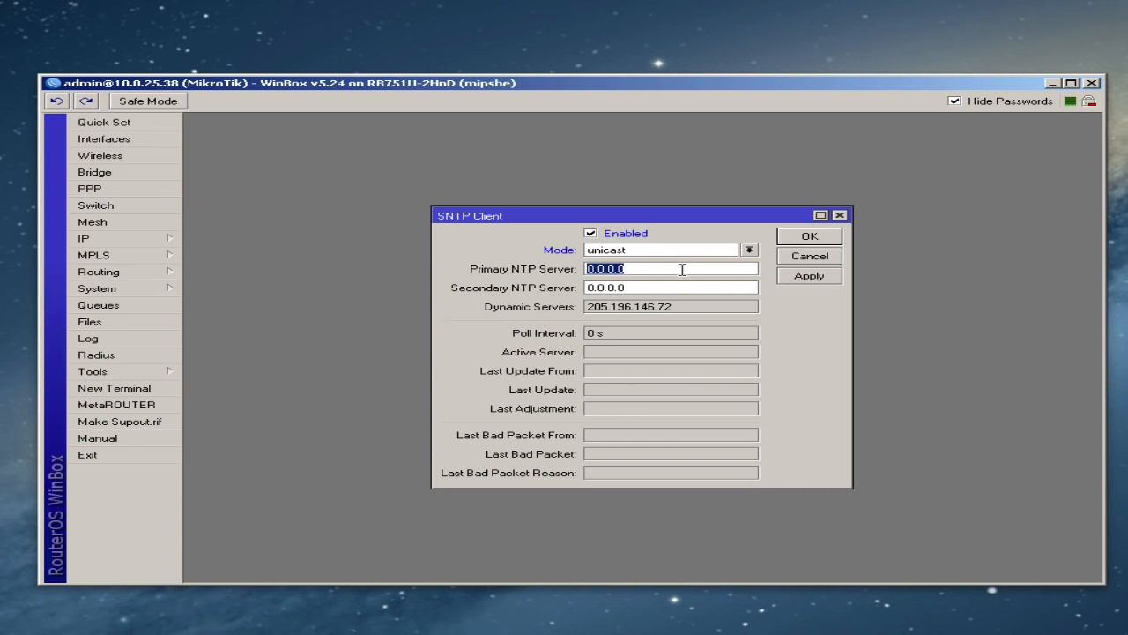
text(us.pool.ntp.org)
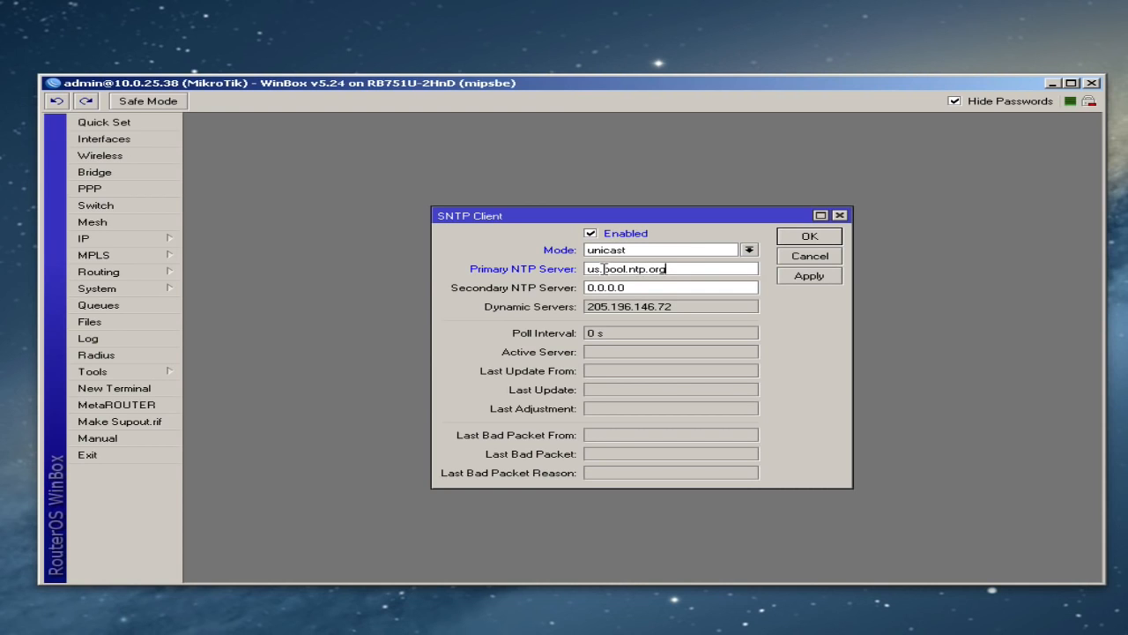
drag(603, 268, 681, 269)
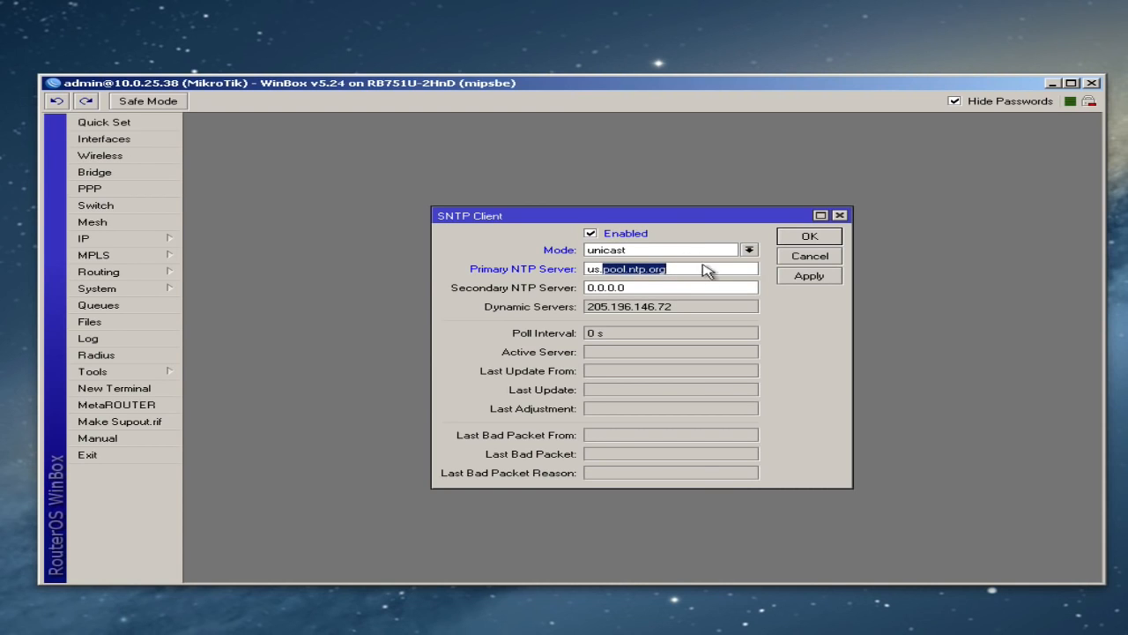
double_click(662, 290)
key(ctrl+v)
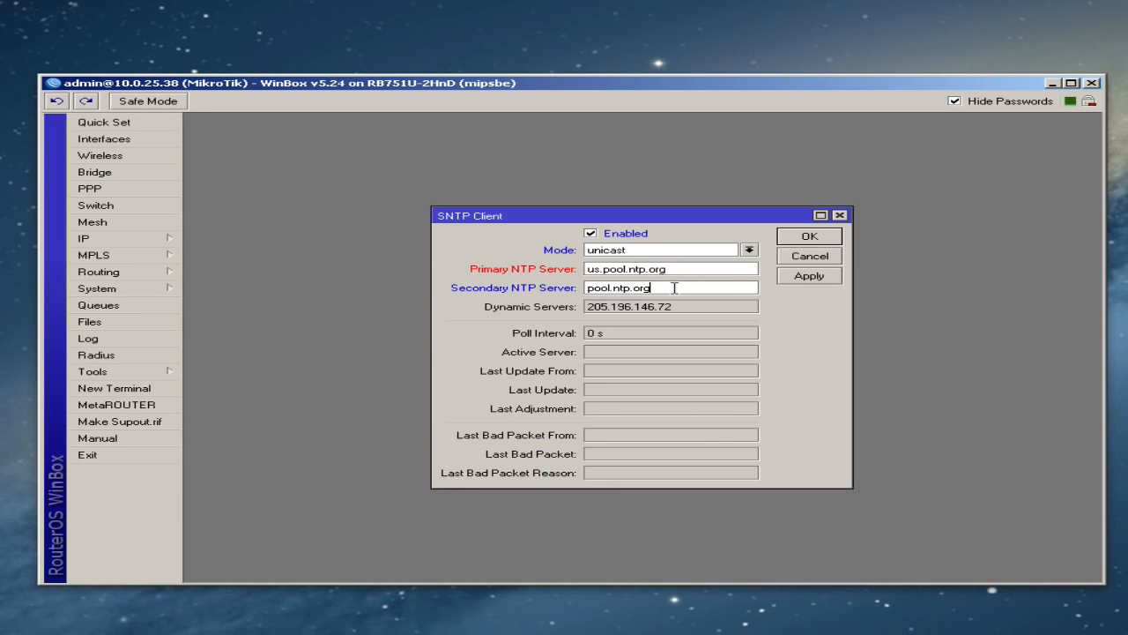
click(694, 269)
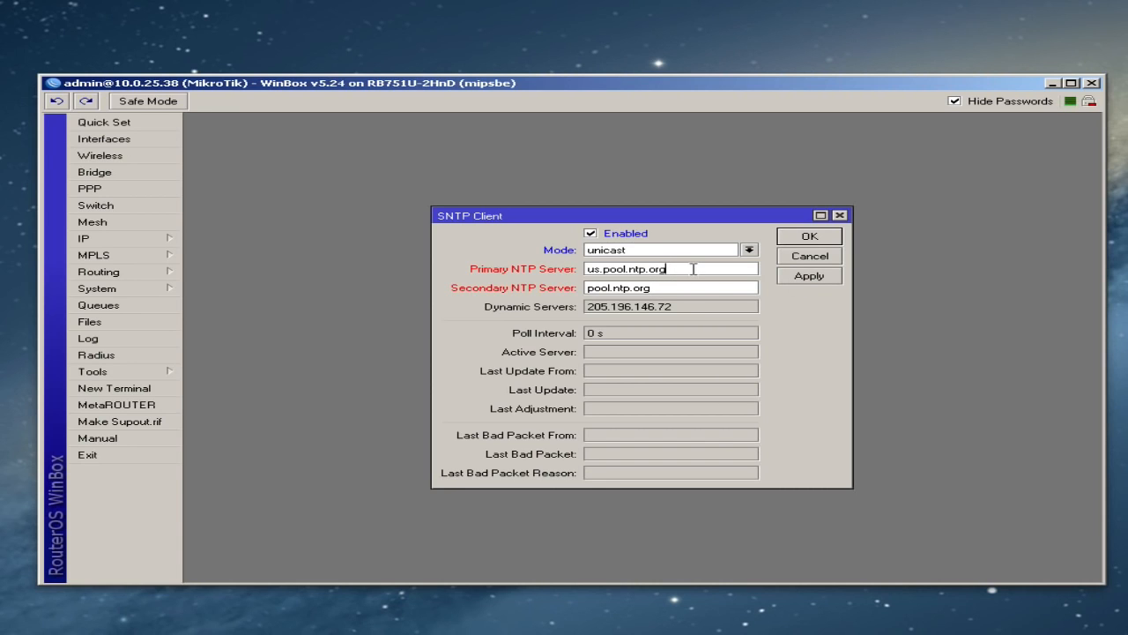
click(801, 278)
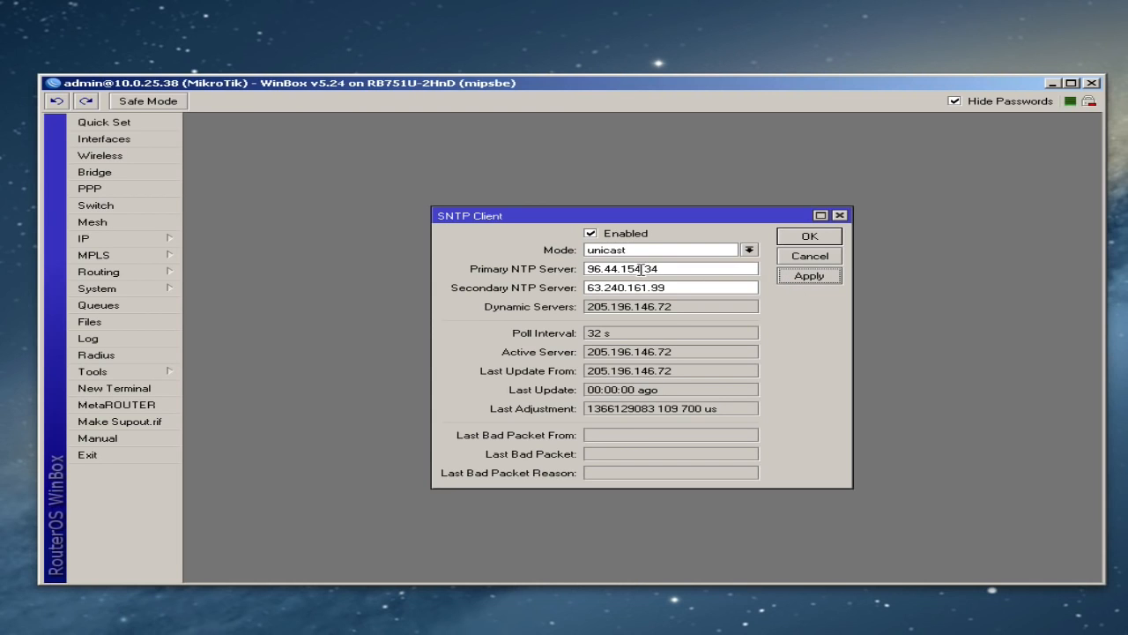
click(805, 238)
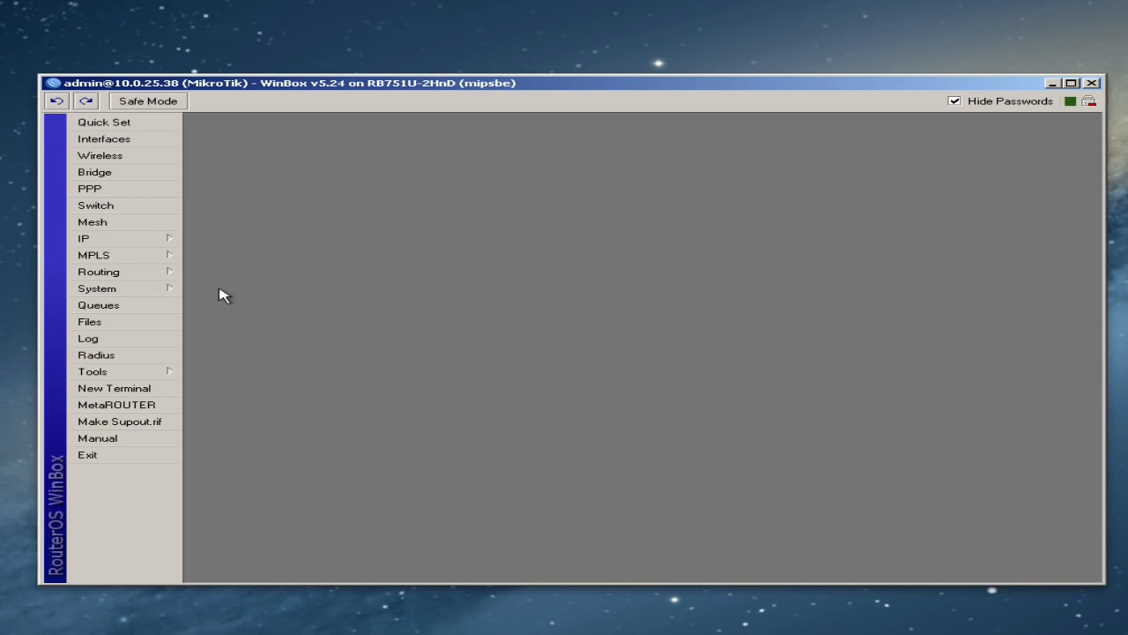
Set the system clock's time zone to America/Chicago and save the clock settings
click(141, 293)
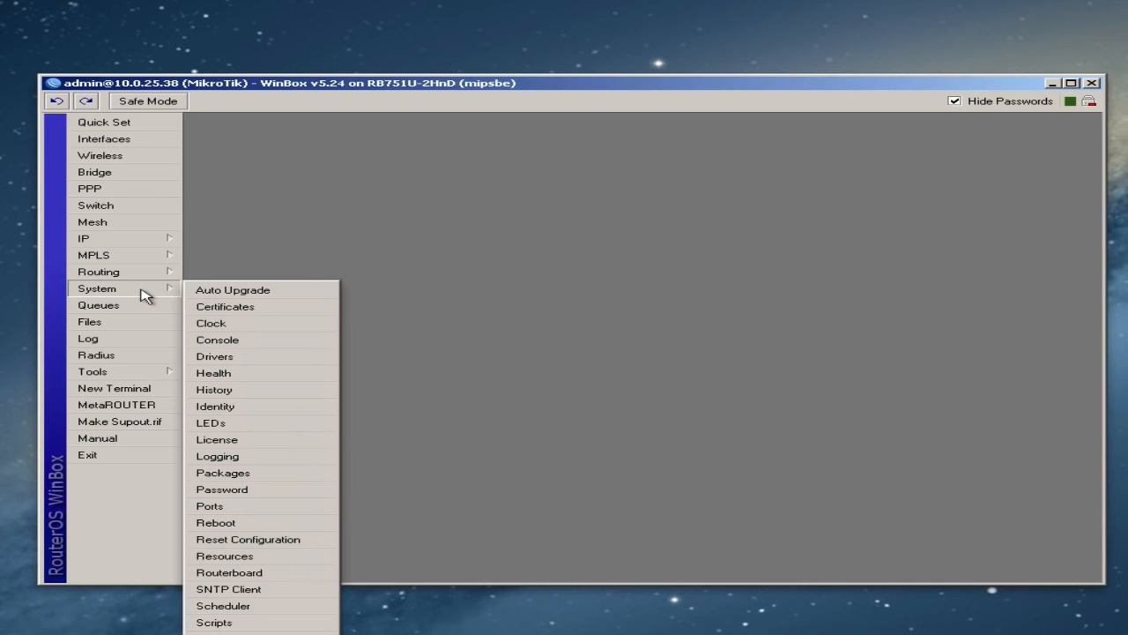
click(231, 331)
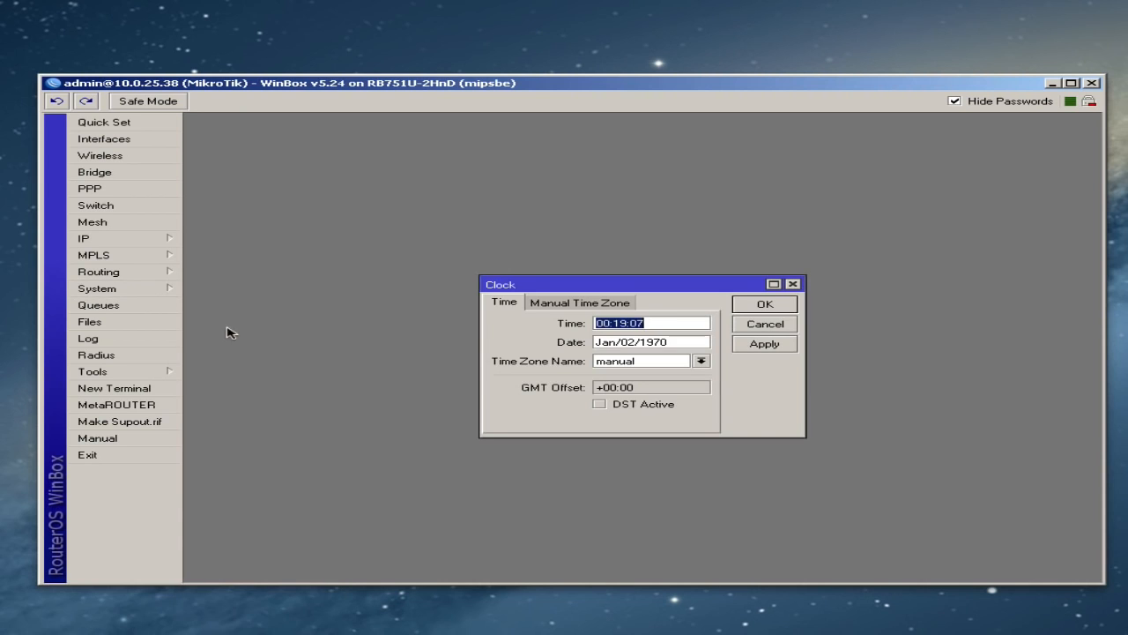
click(701, 360)
drag(723, 386, 722, 418)
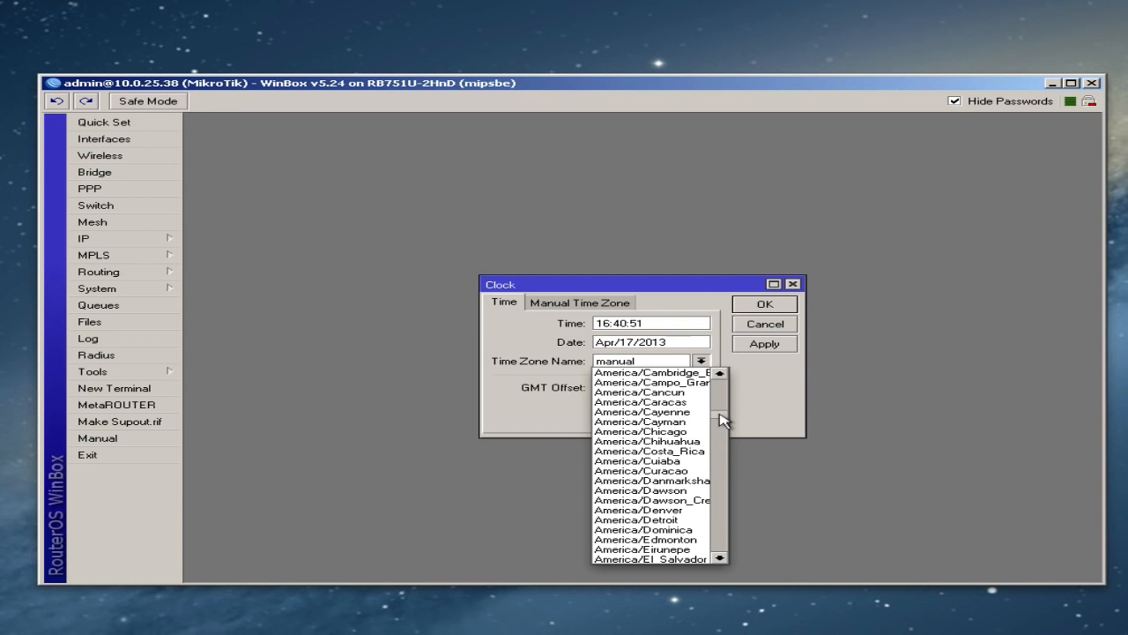
click(677, 431)
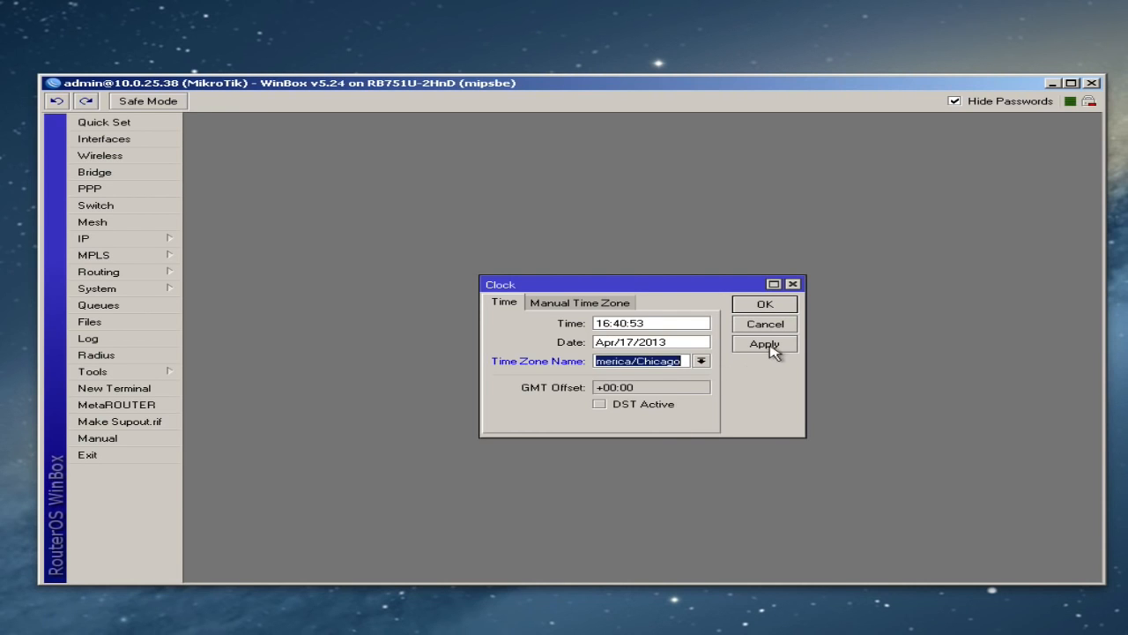
click(764, 345)
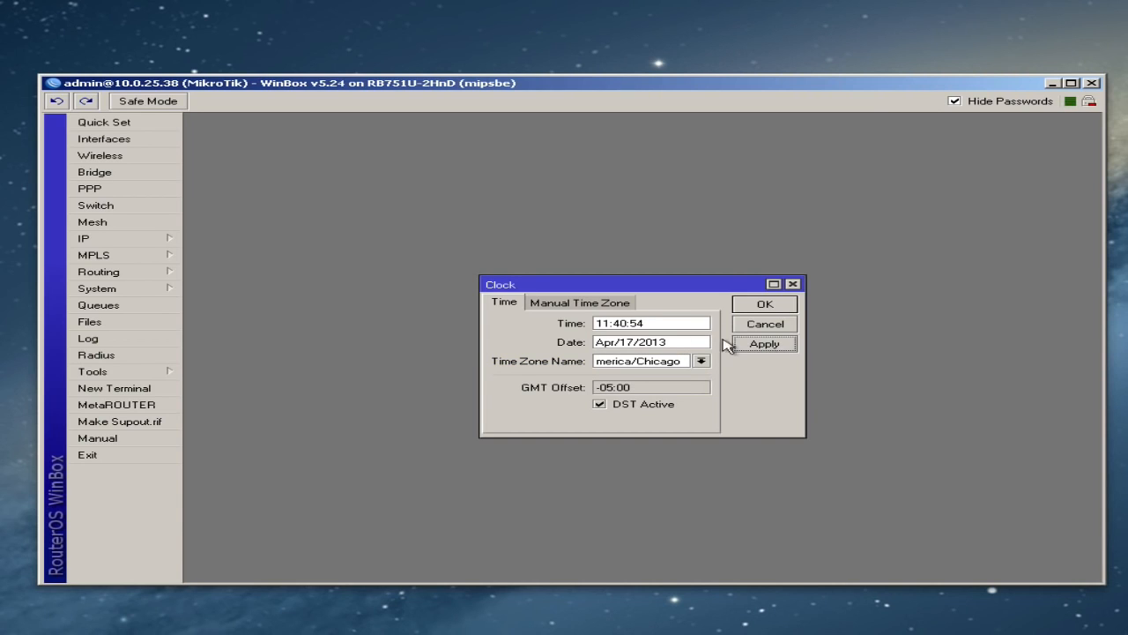
click(660, 323)
click(763, 309)
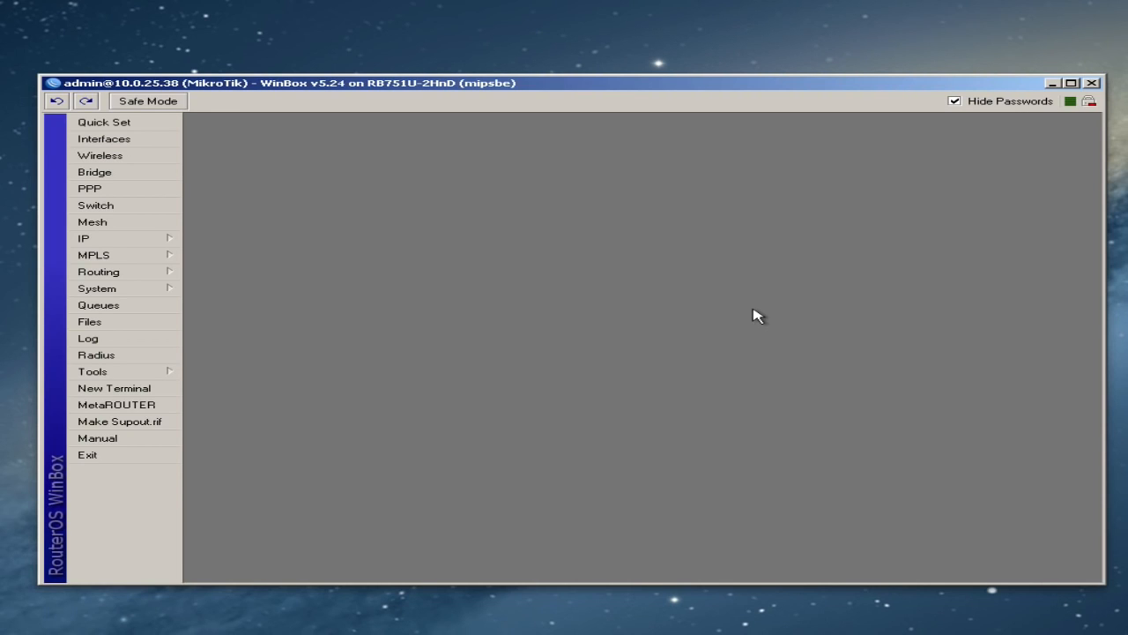
Check the timestamps in the router log, and look up the router's identity among the devices discovered by the WinBox Loader
click(130, 338)
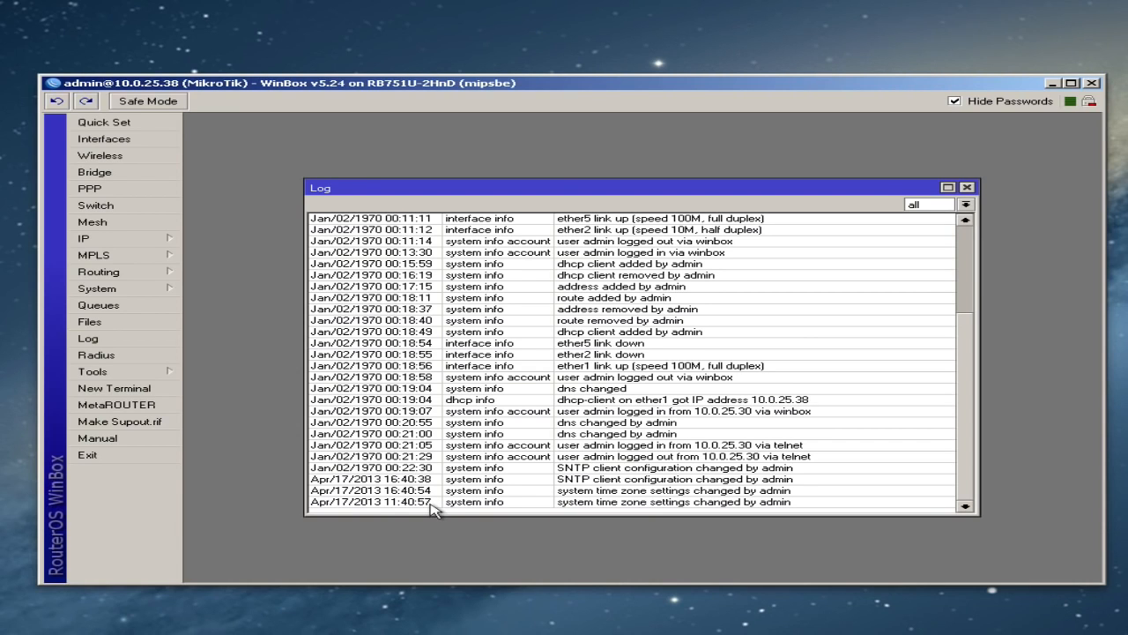
click(967, 188)
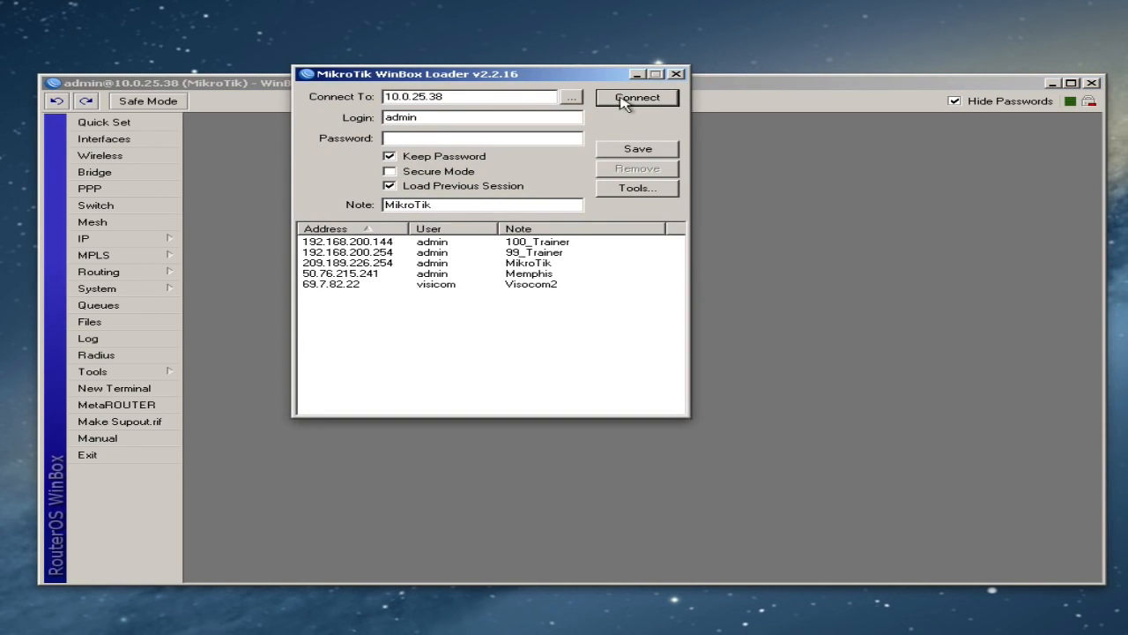
click(570, 97)
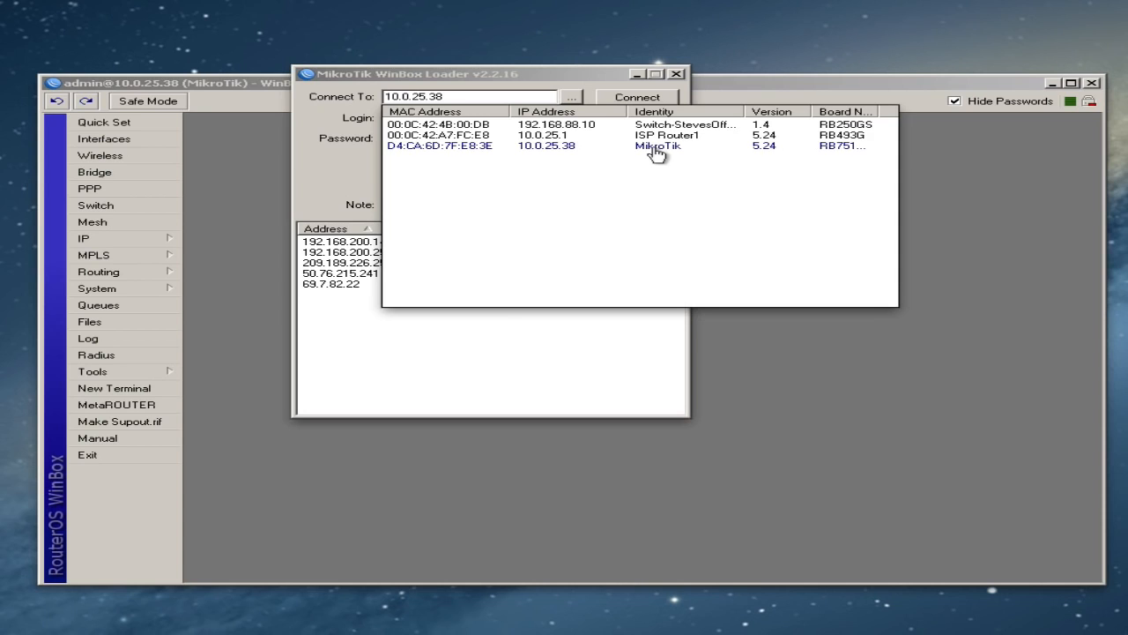
click(789, 89)
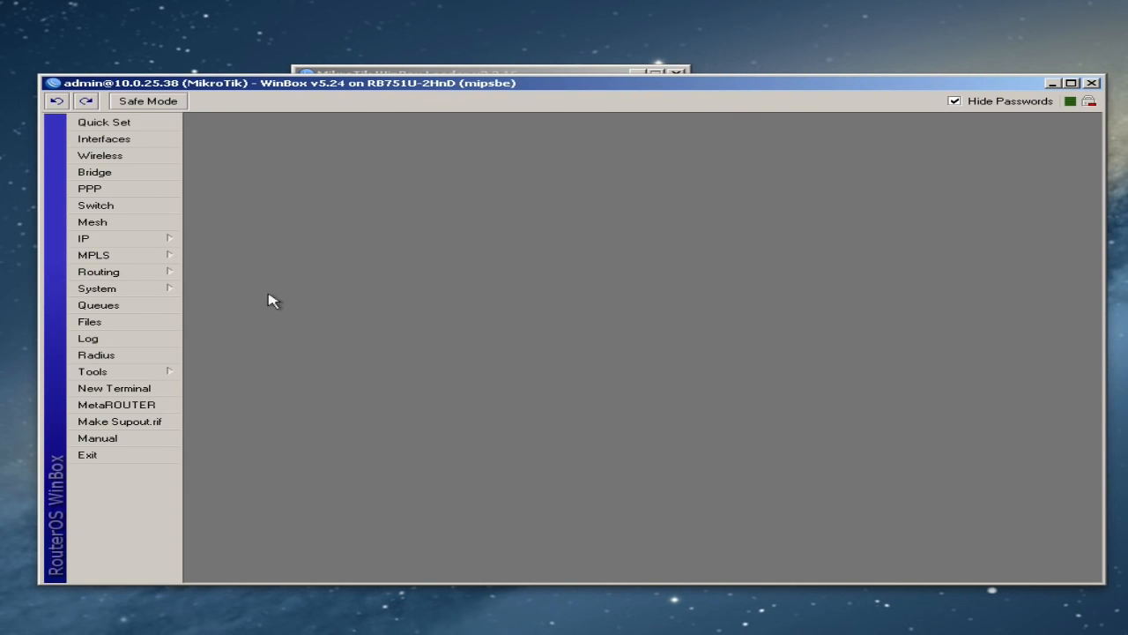
Set the router's system identity to MikroTikHomeRouter and save it
click(142, 292)
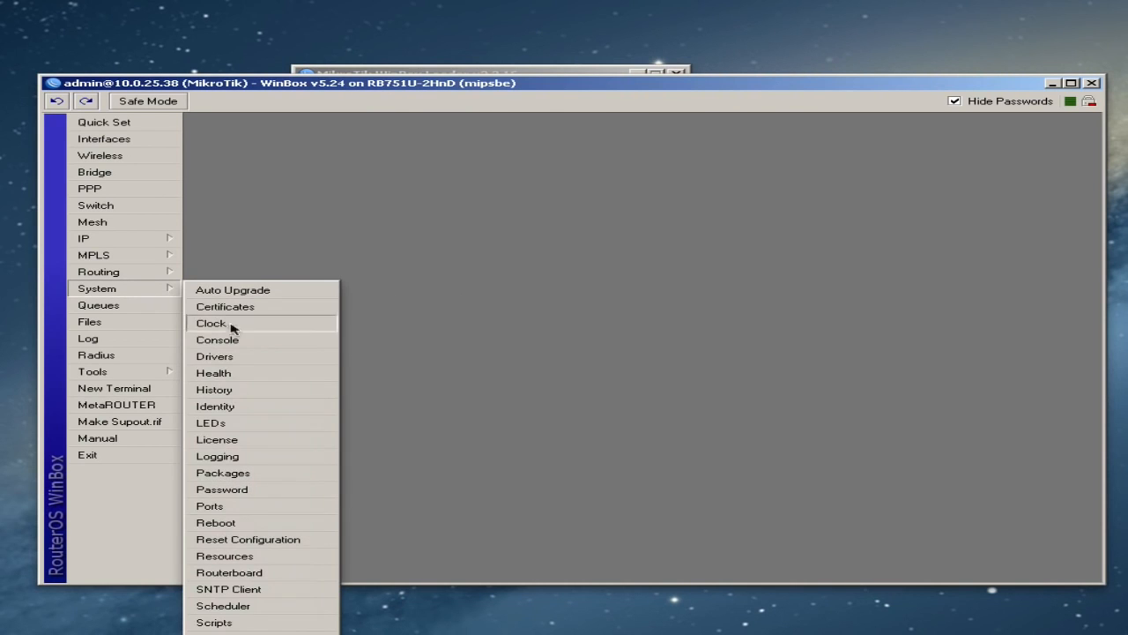
click(236, 408)
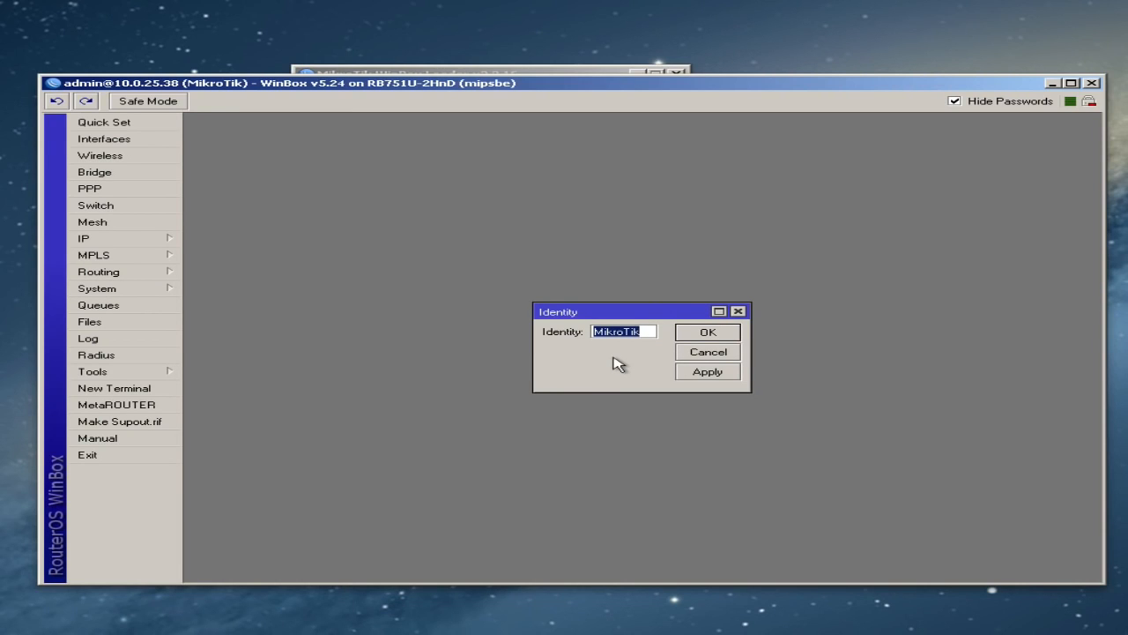
text(Mi)
text(kroTik)
text(HomeRouter)
click(711, 331)
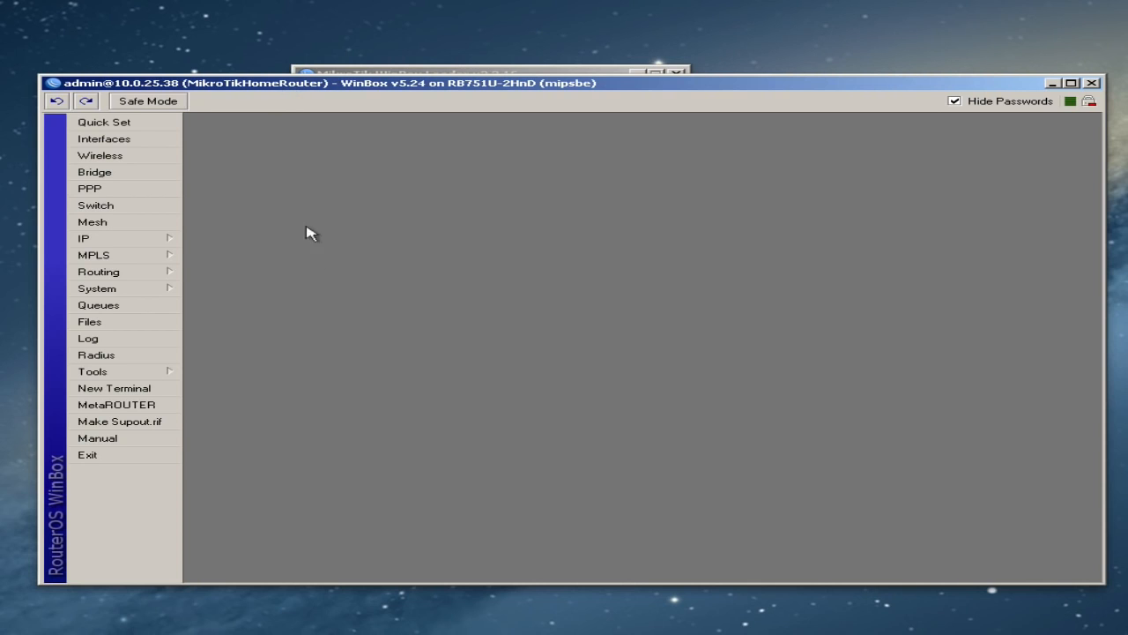
click(144, 388)
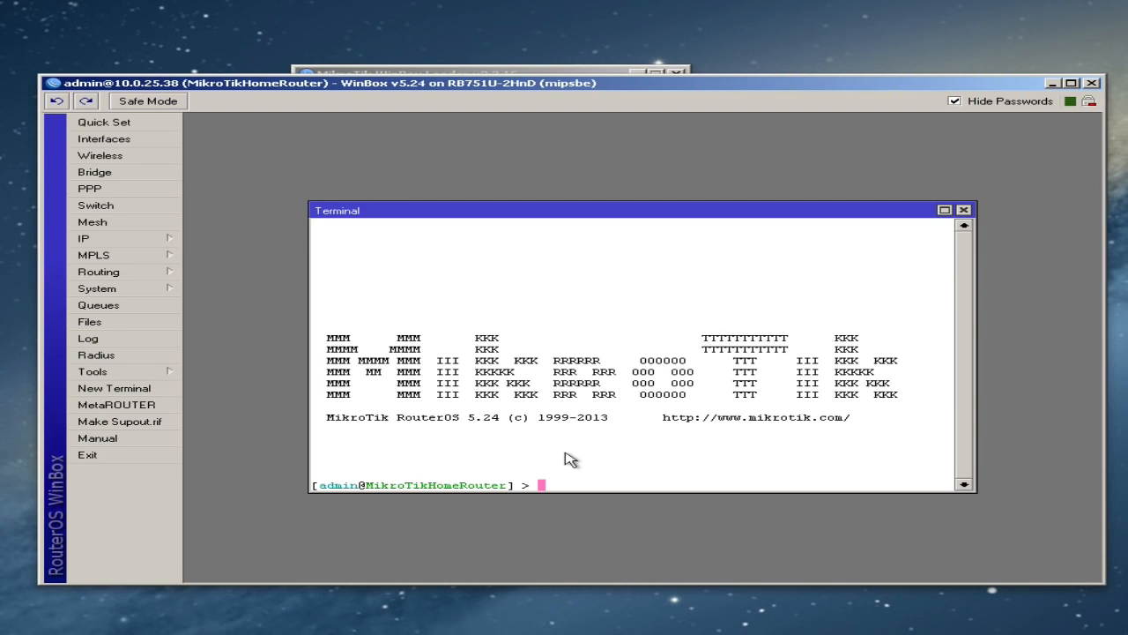
click(541, 71)
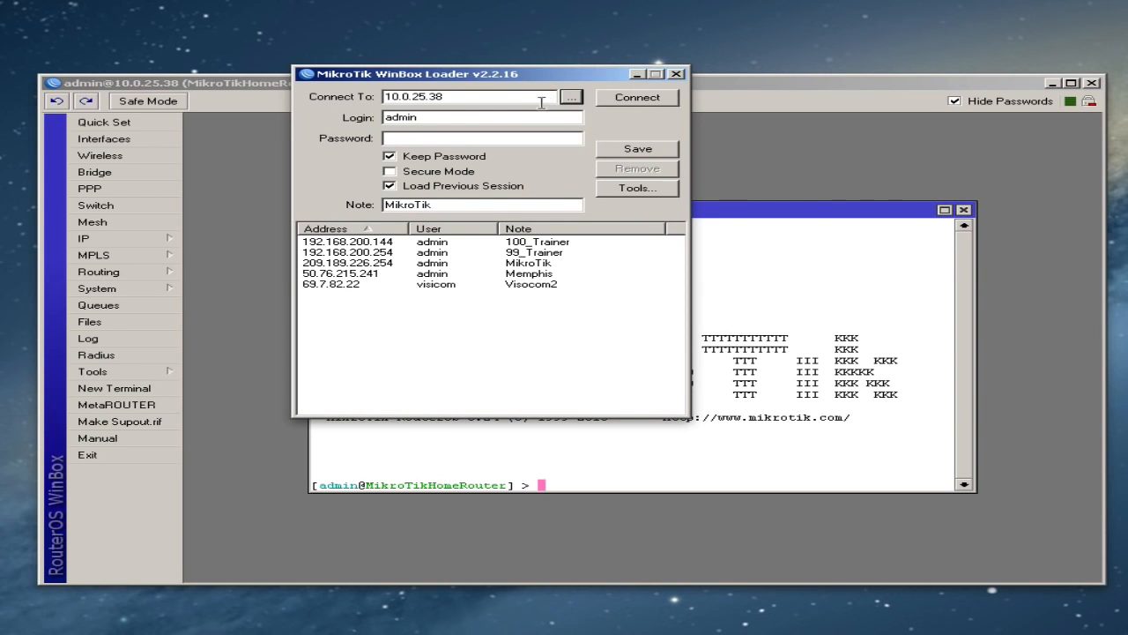
click(570, 97)
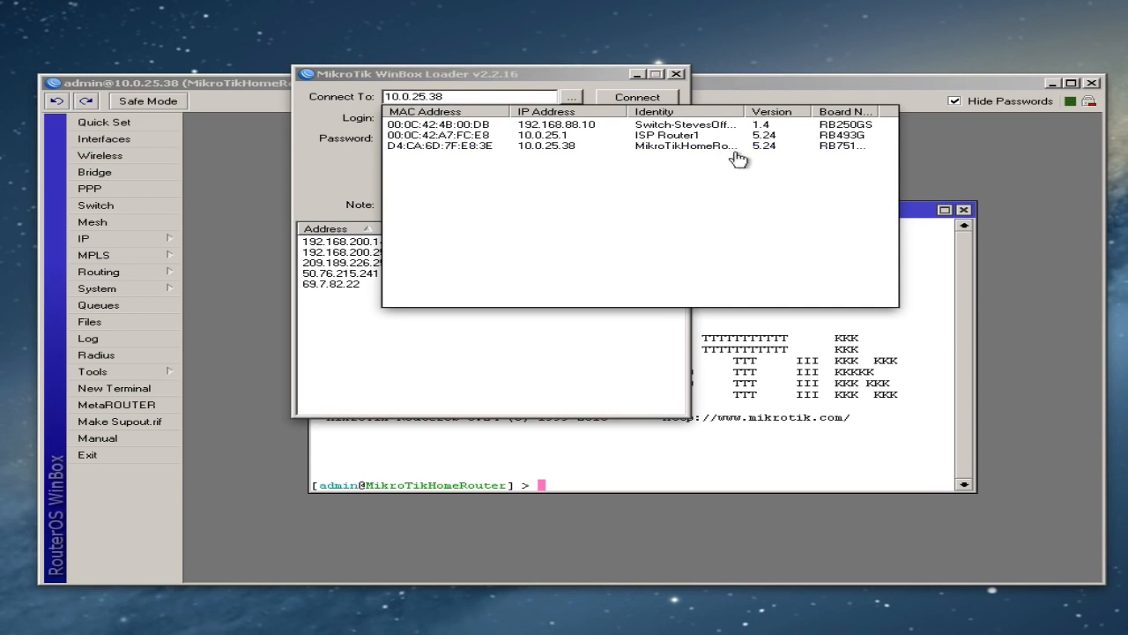
drag(747, 111, 843, 111)
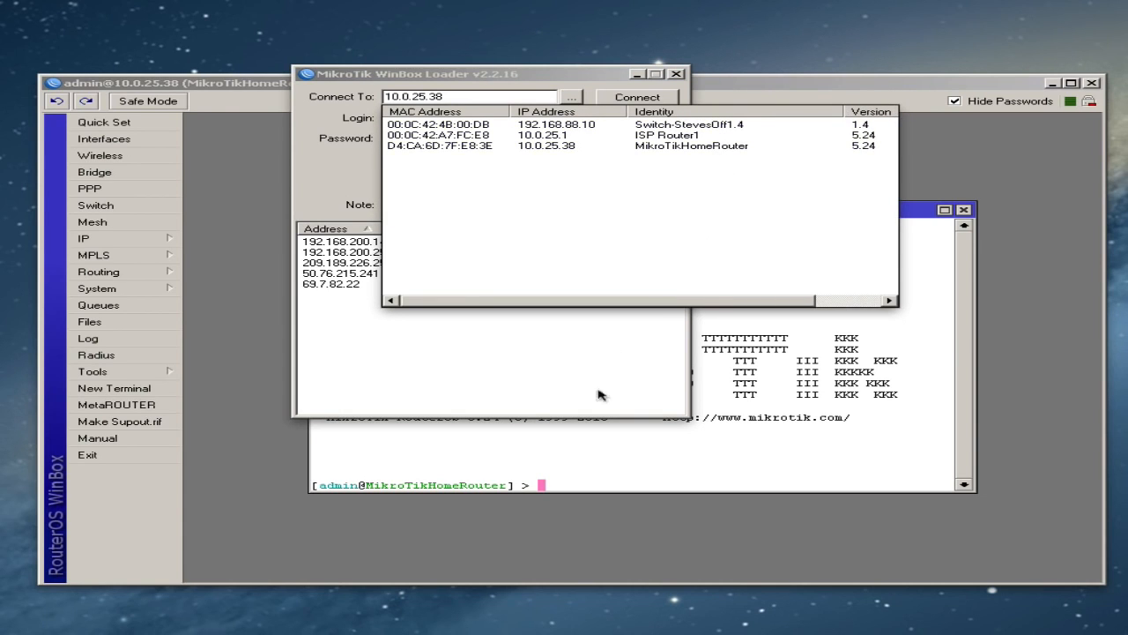
click(763, 435)
click(964, 211)
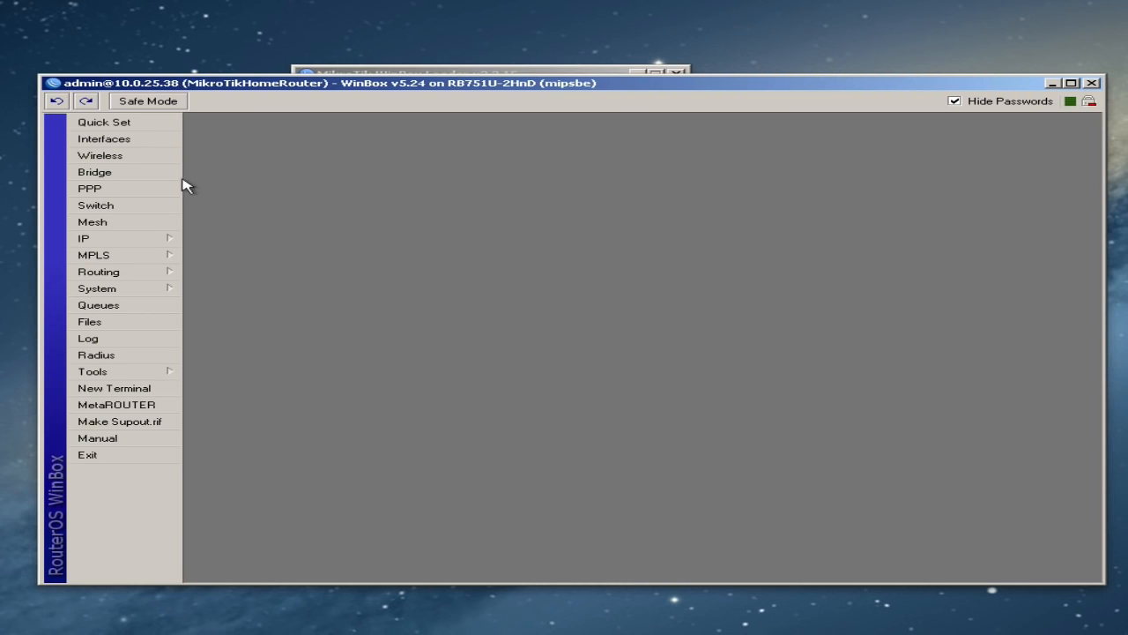
Add a bridge interface named bridge1 with the default settings
click(123, 178)
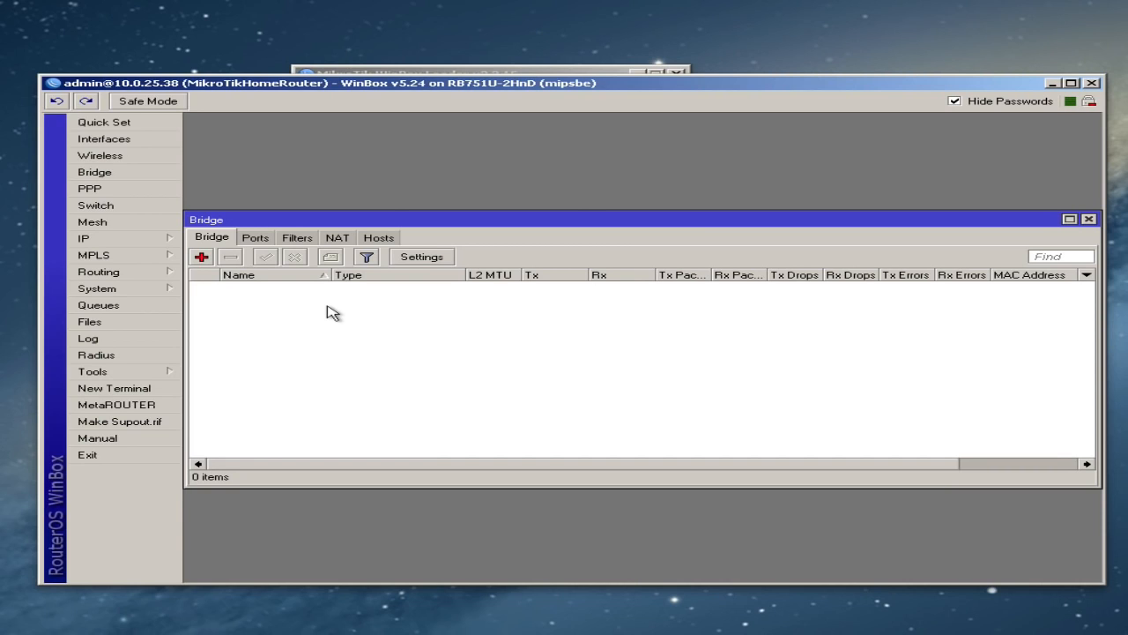
click(201, 258)
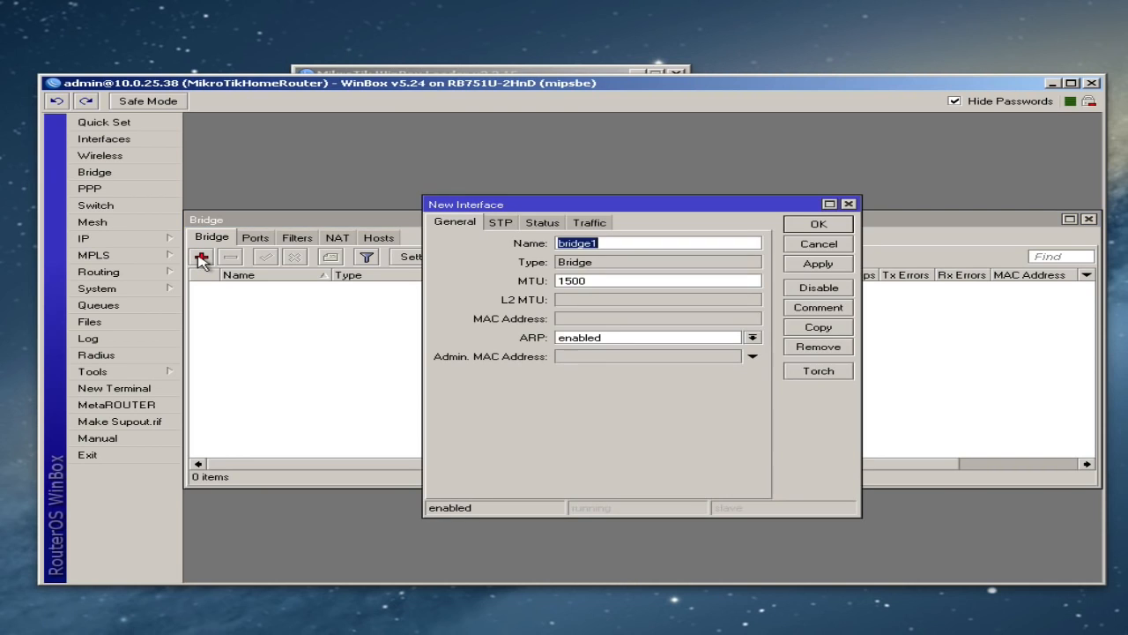
click(817, 225)
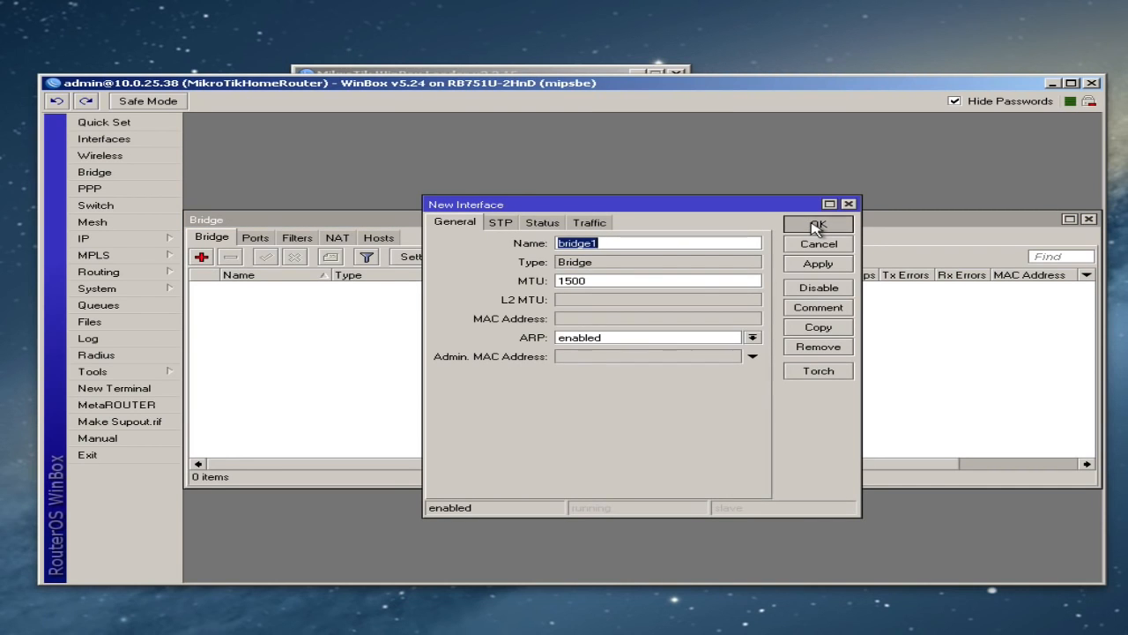
Add ether2 as a port of bridge1 and save the new bridge port
click(255, 238)
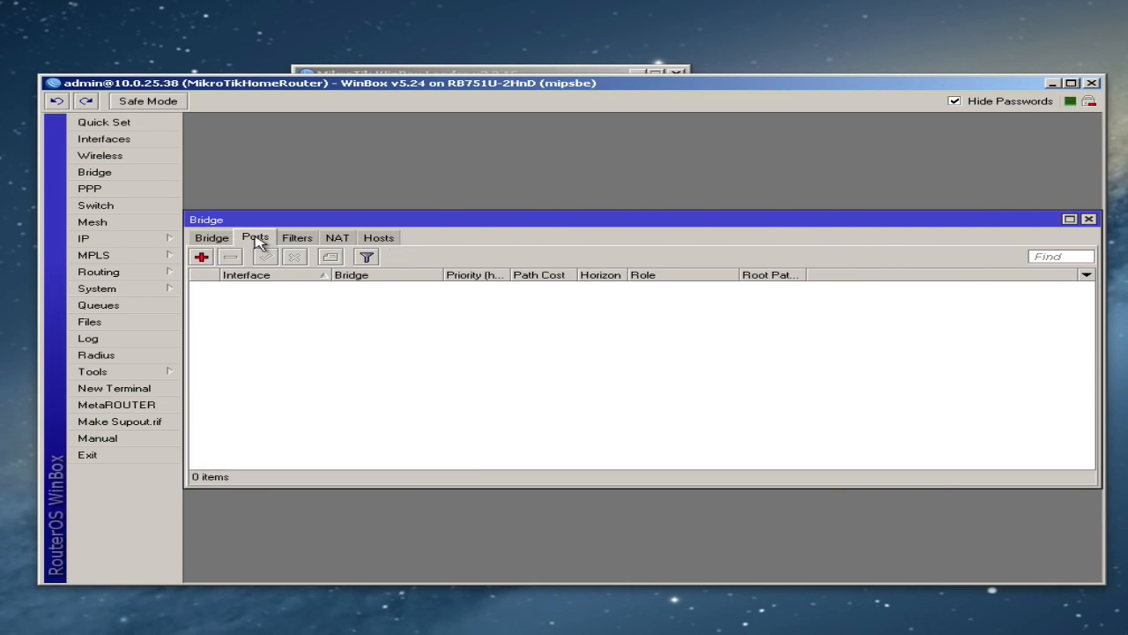
click(200, 257)
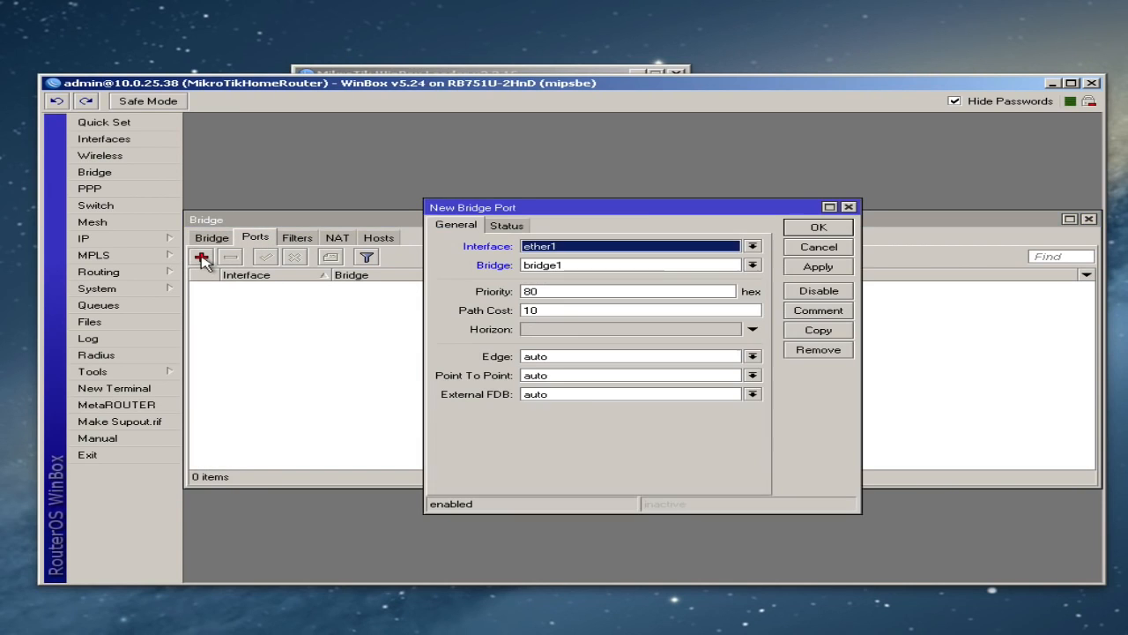
click(649, 248)
click(594, 270)
click(814, 229)
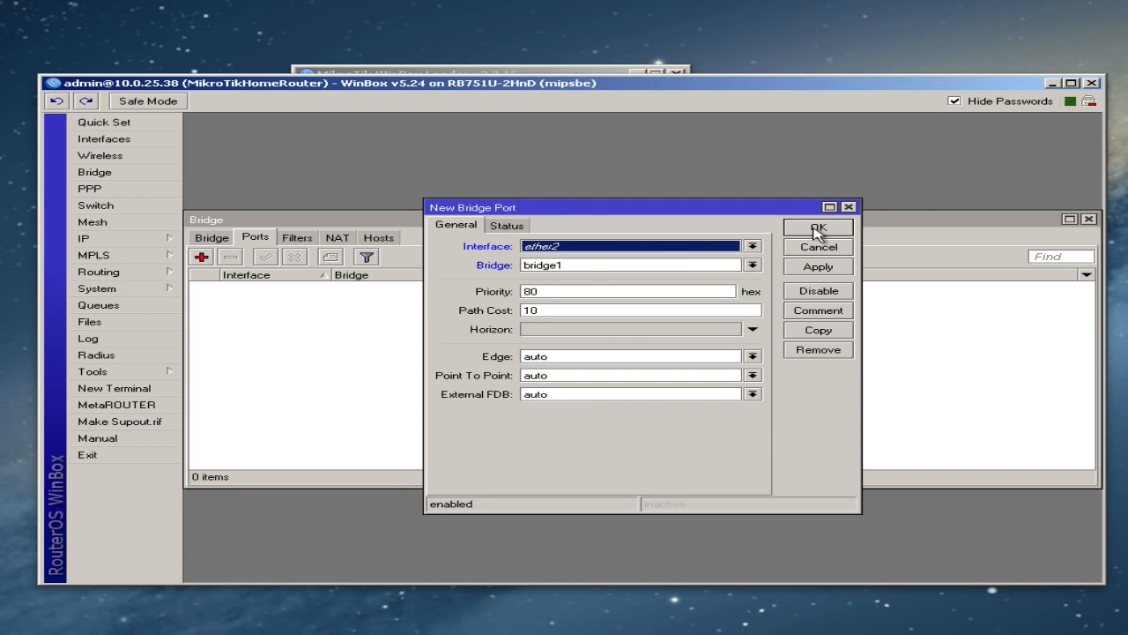
Add wlan1 as a port of bridge1, save the new bridge port and close the bridge settings
click(202, 256)
click(602, 244)
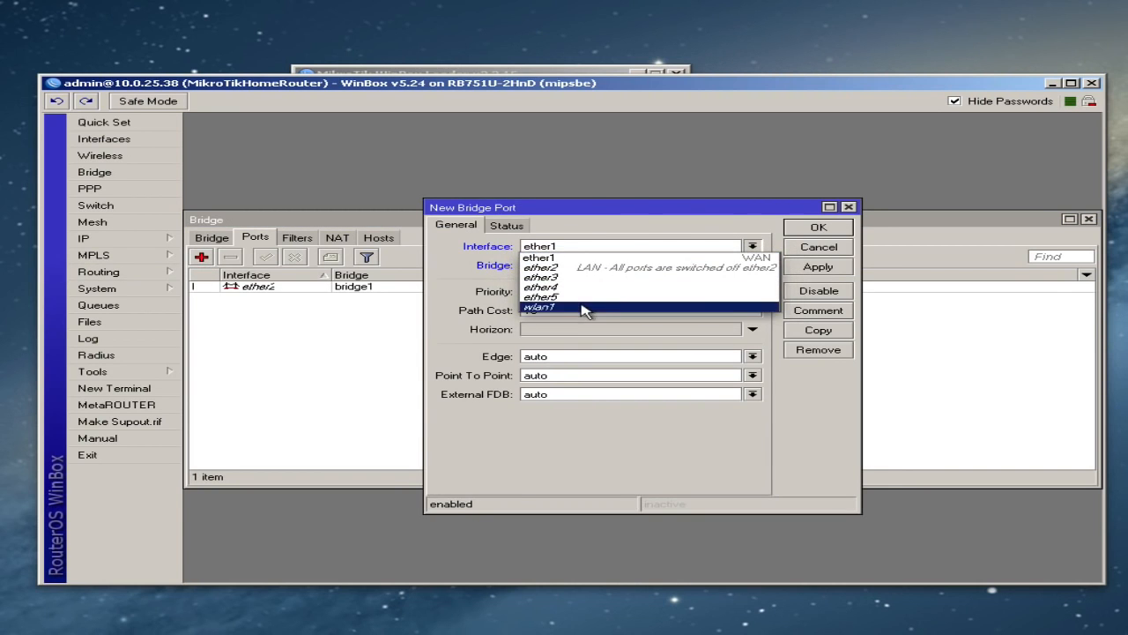
click(581, 306)
click(812, 231)
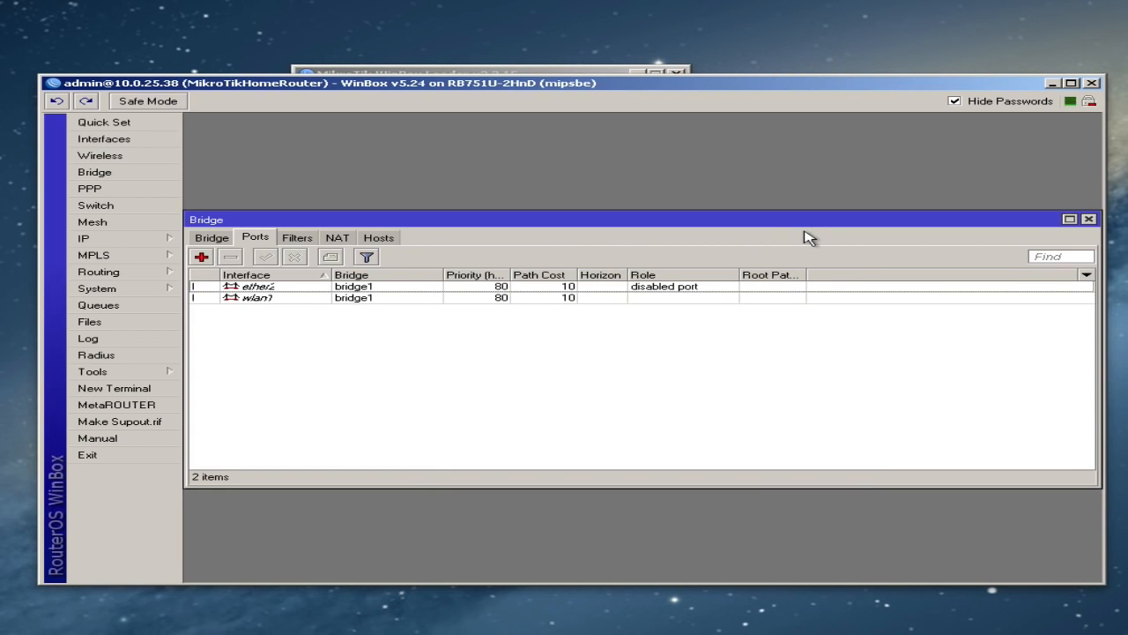
click(342, 287)
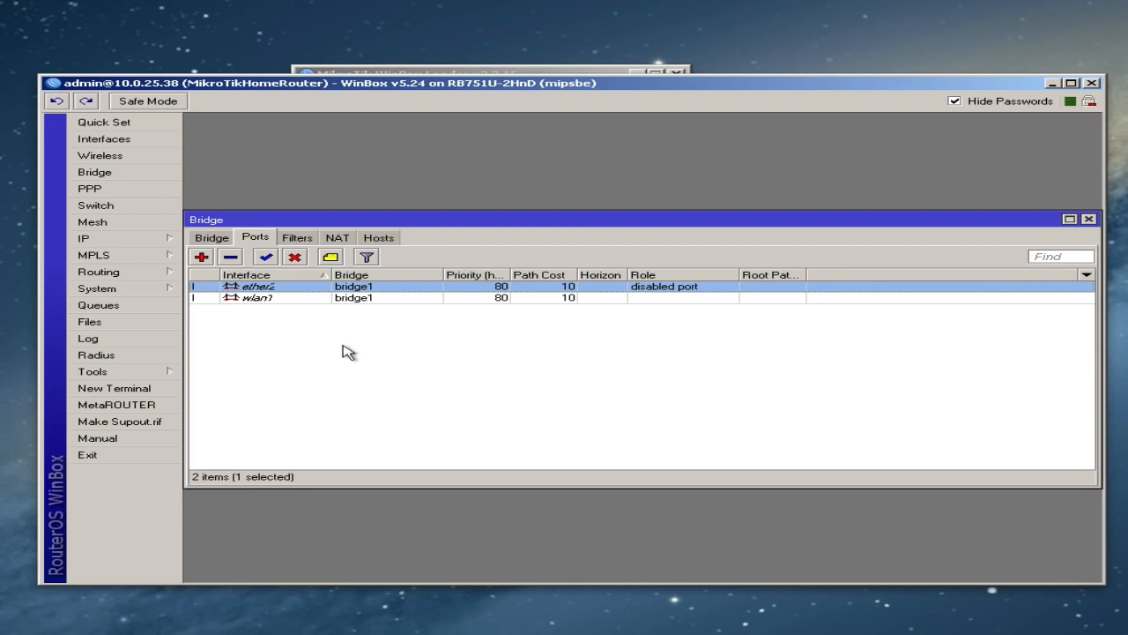
click(328, 298)
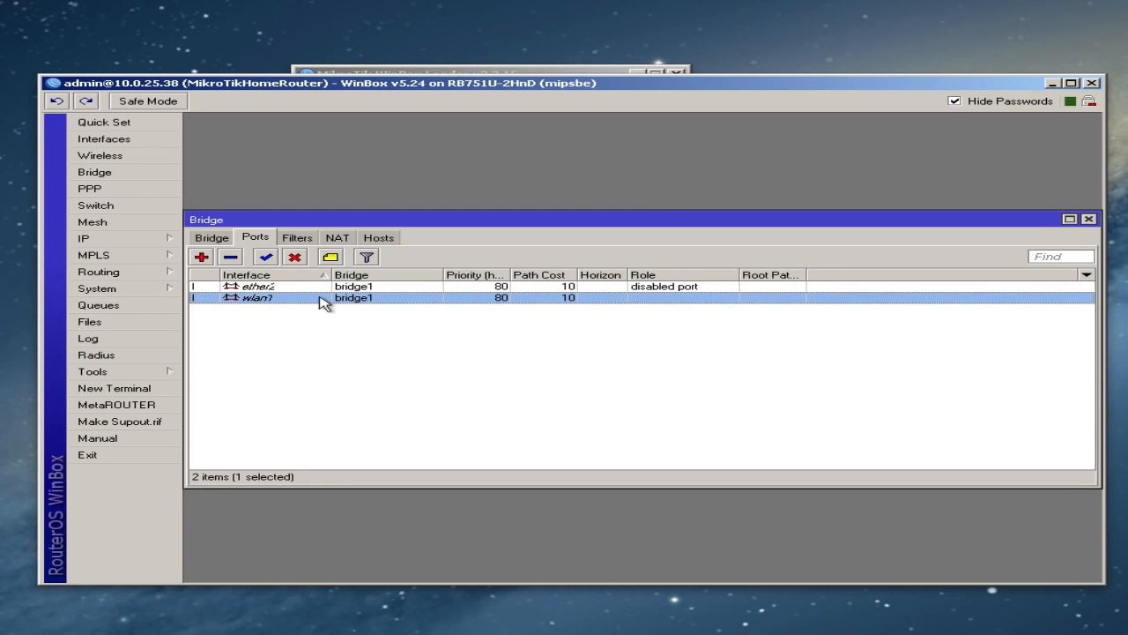
click(294, 287)
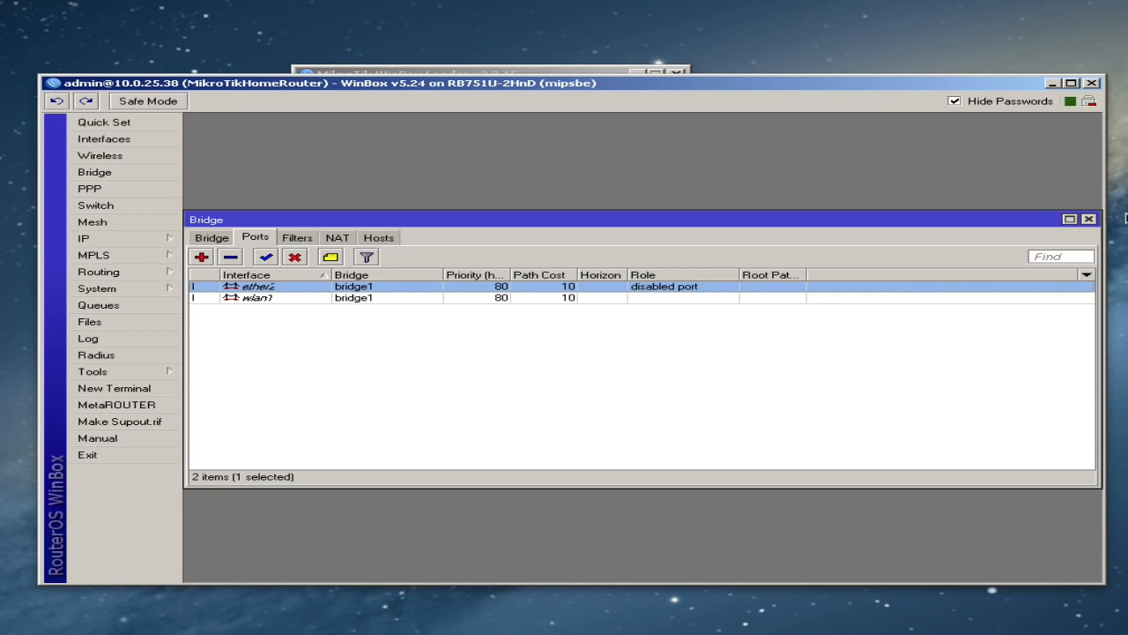
click(1089, 218)
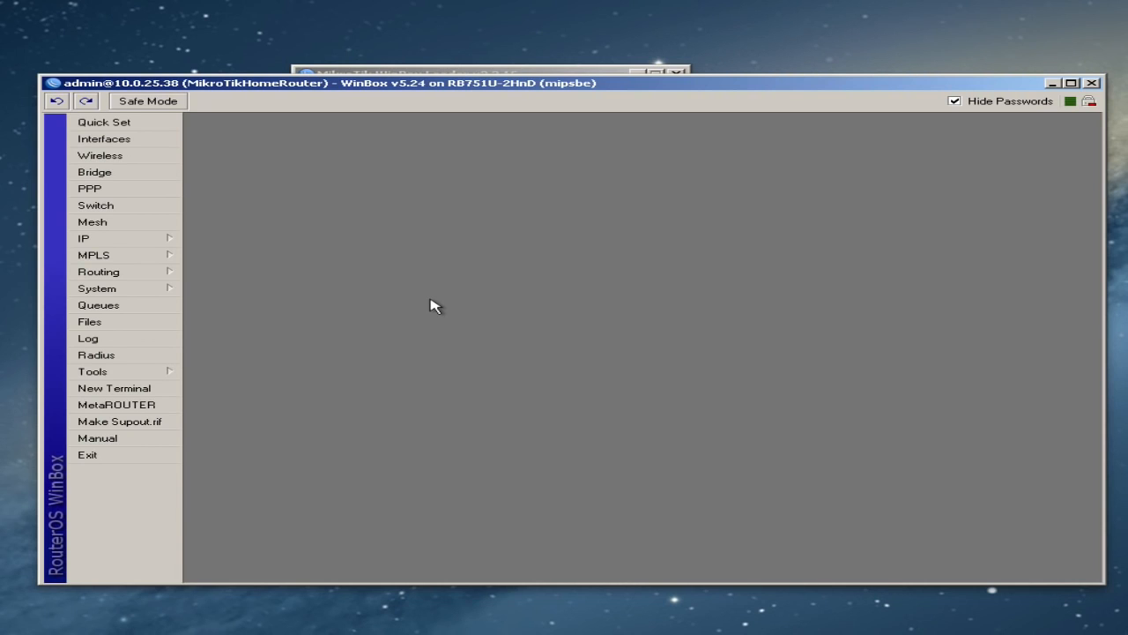
Add the IP address 192.168.1.1/24 on the bridge1 interface and apply it
click(130, 244)
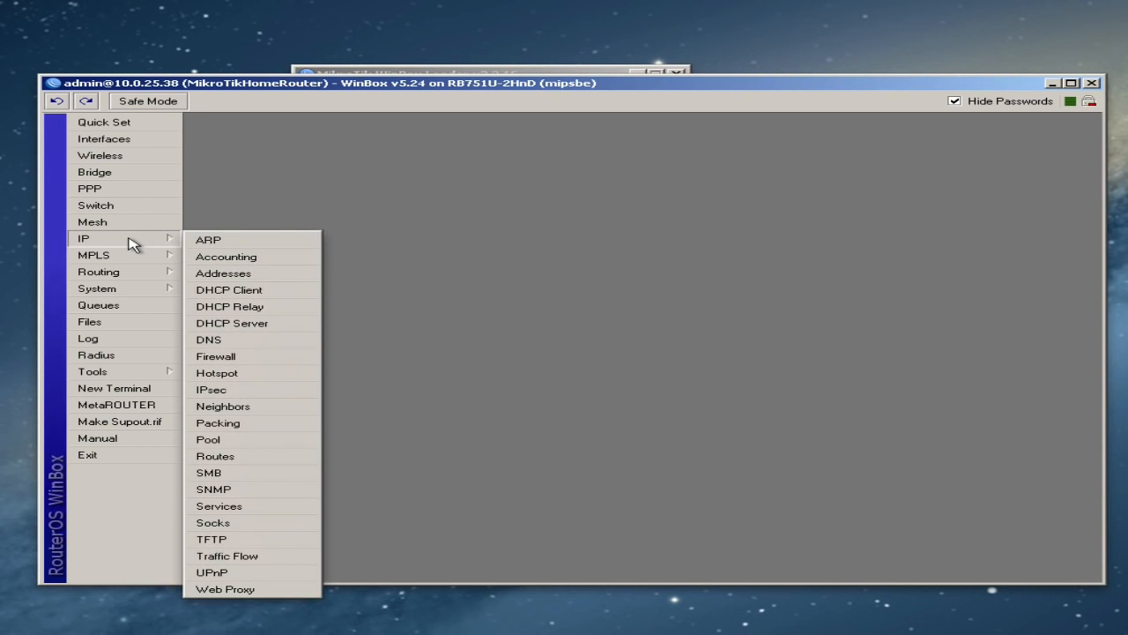
click(223, 273)
click(471, 248)
drag(565, 257, 517, 249)
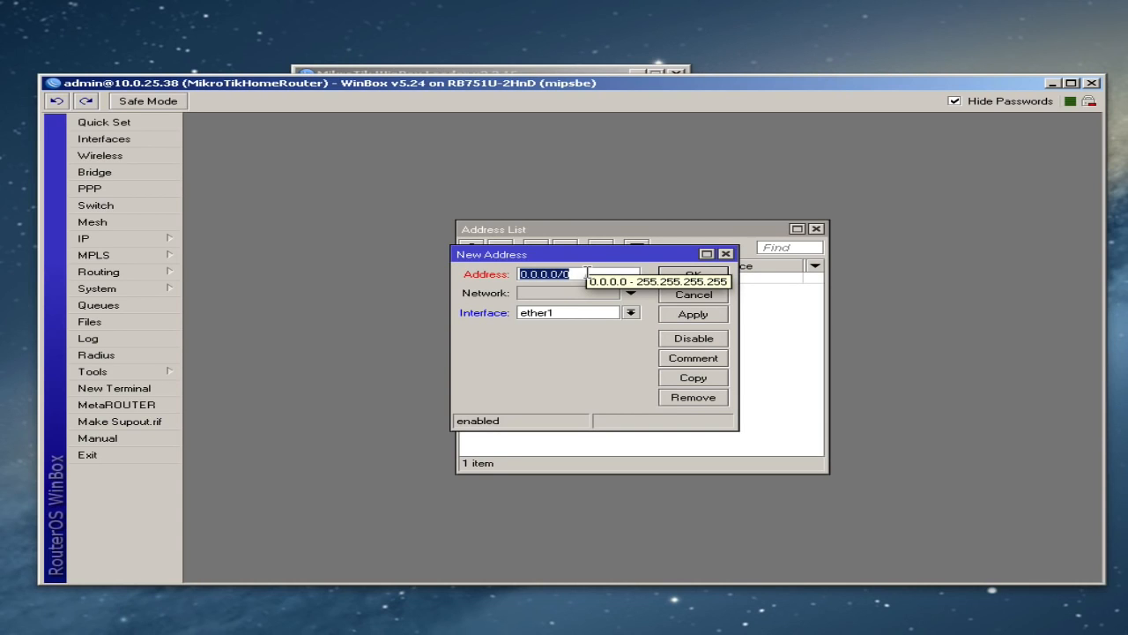
text(192.)
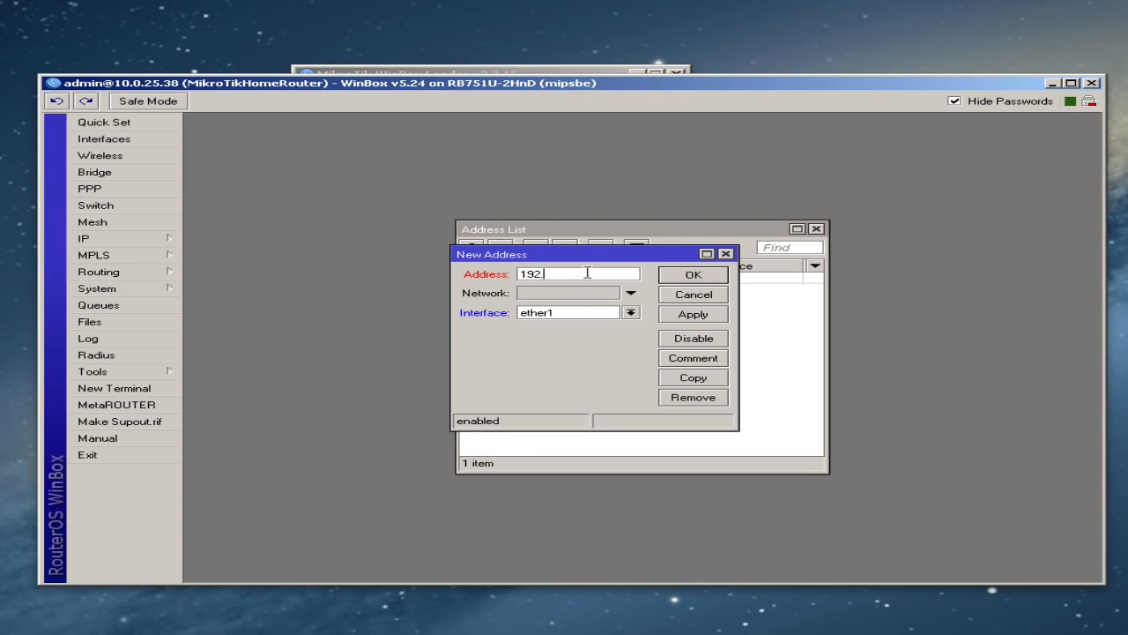
text(168.1.1/24)
mouse_move(623, 268)
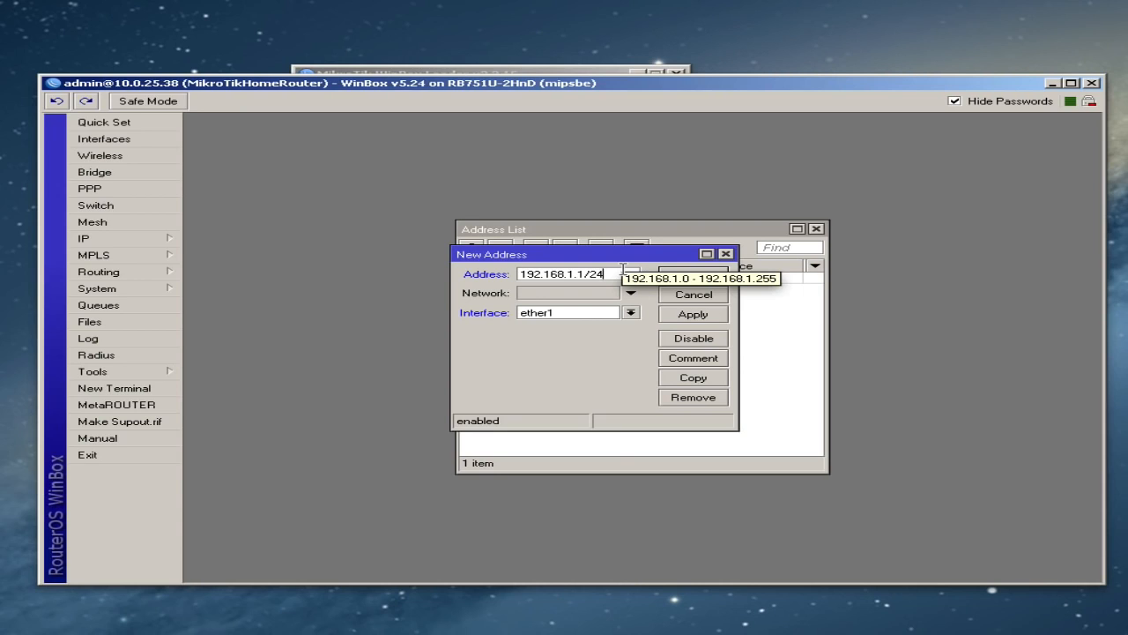
click(632, 313)
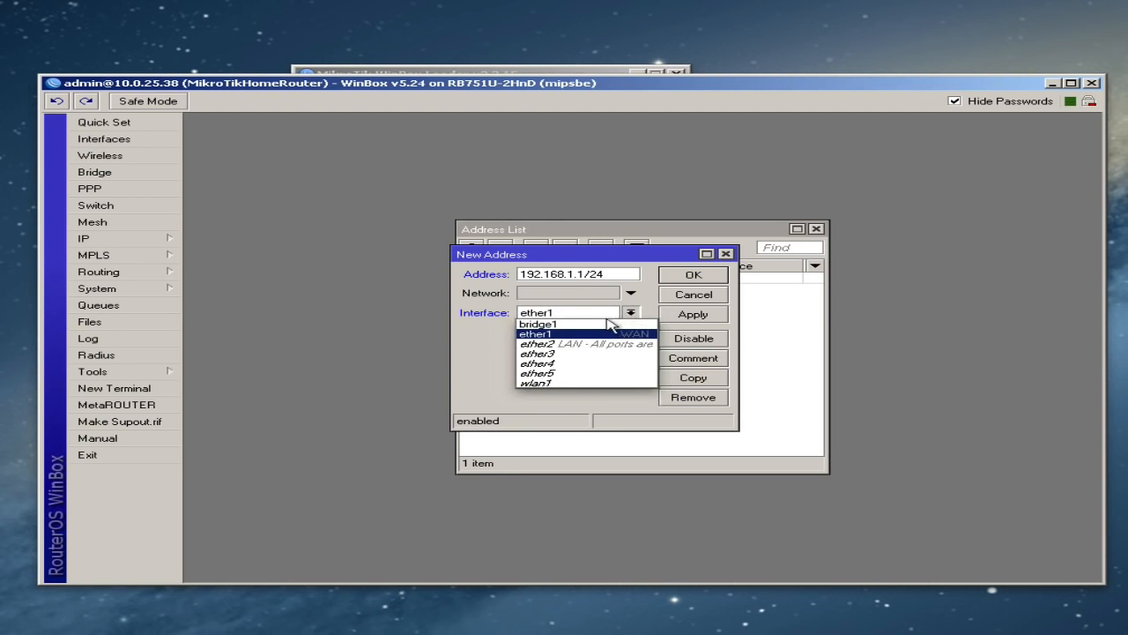
click(601, 324)
click(692, 315)
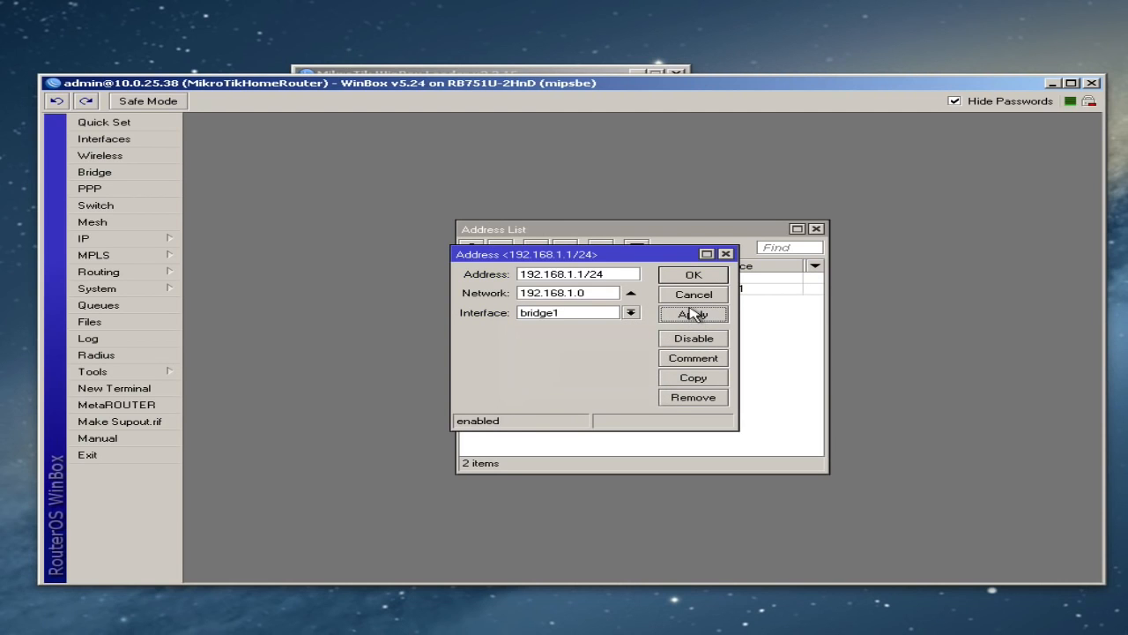
Comment the 192.168.1.1/24 address as LAN IP Subnet, save it and close the address list
click(693, 359)
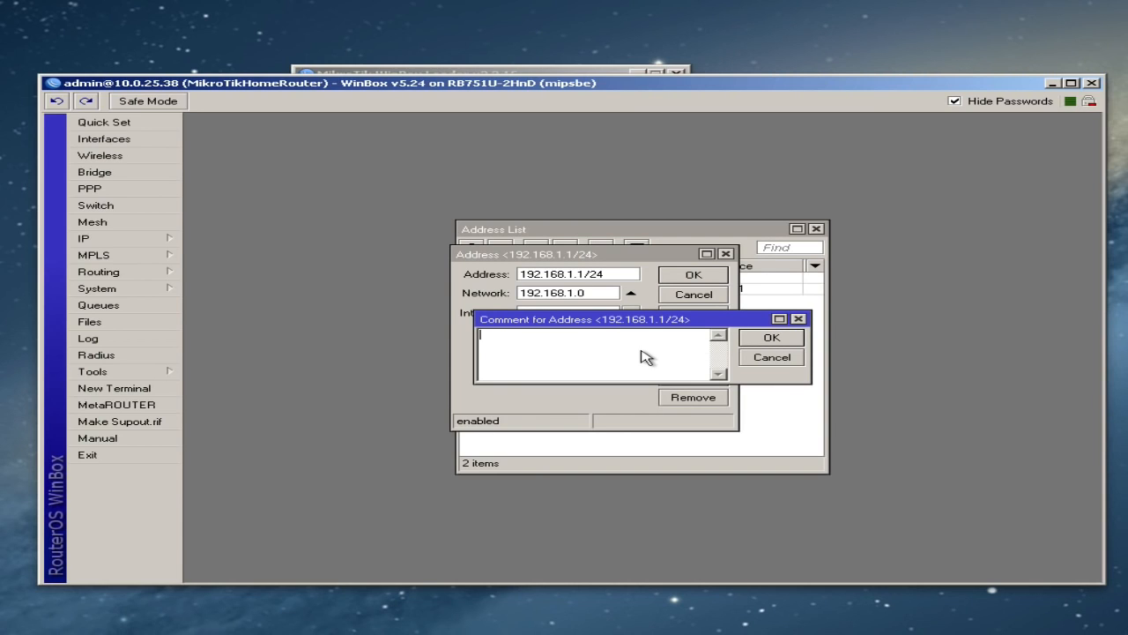
text(LAN IP Subnet)
click(779, 340)
click(675, 276)
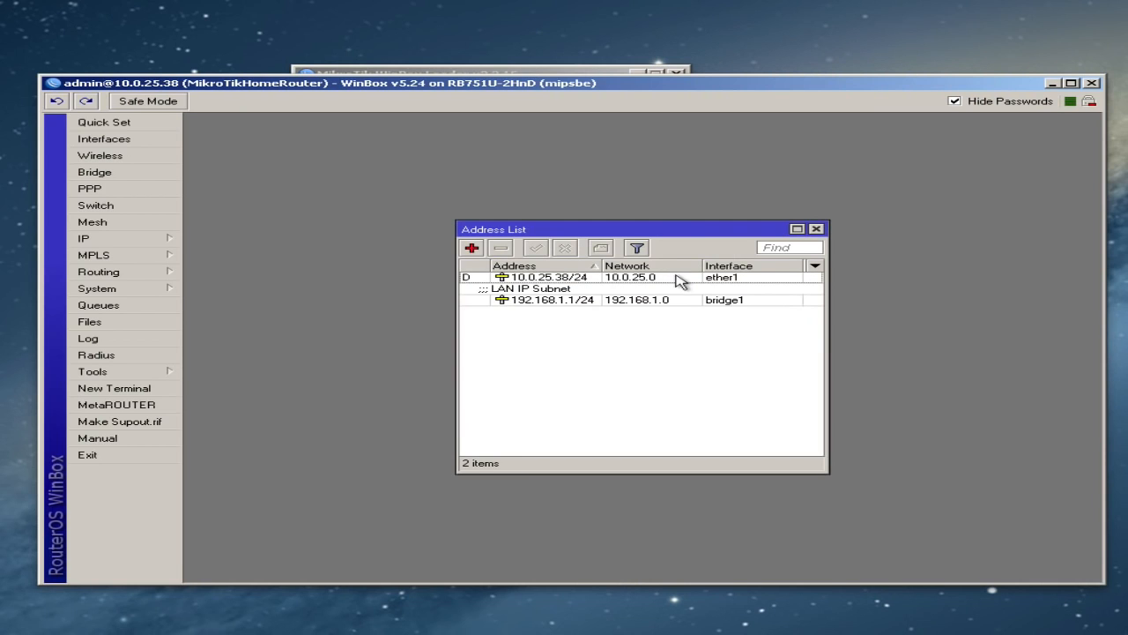
click(816, 229)
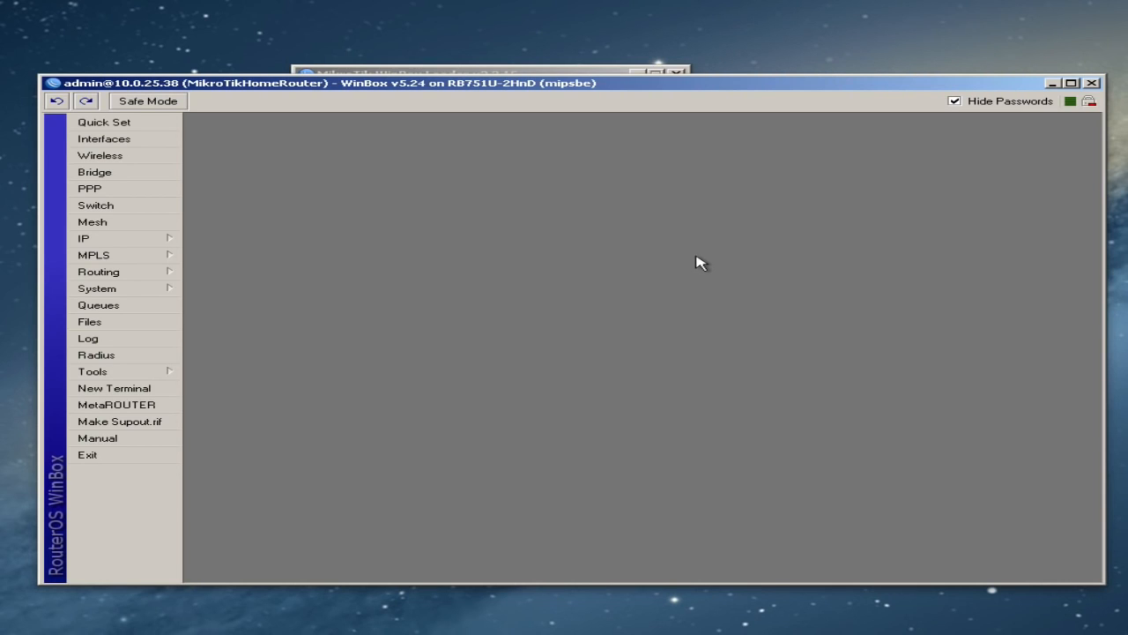
Start the DHCP server setup on bridge1, accepting address space 192.168.1.0/24, gateway 192.168.1.1 and the default address pool
click(125, 243)
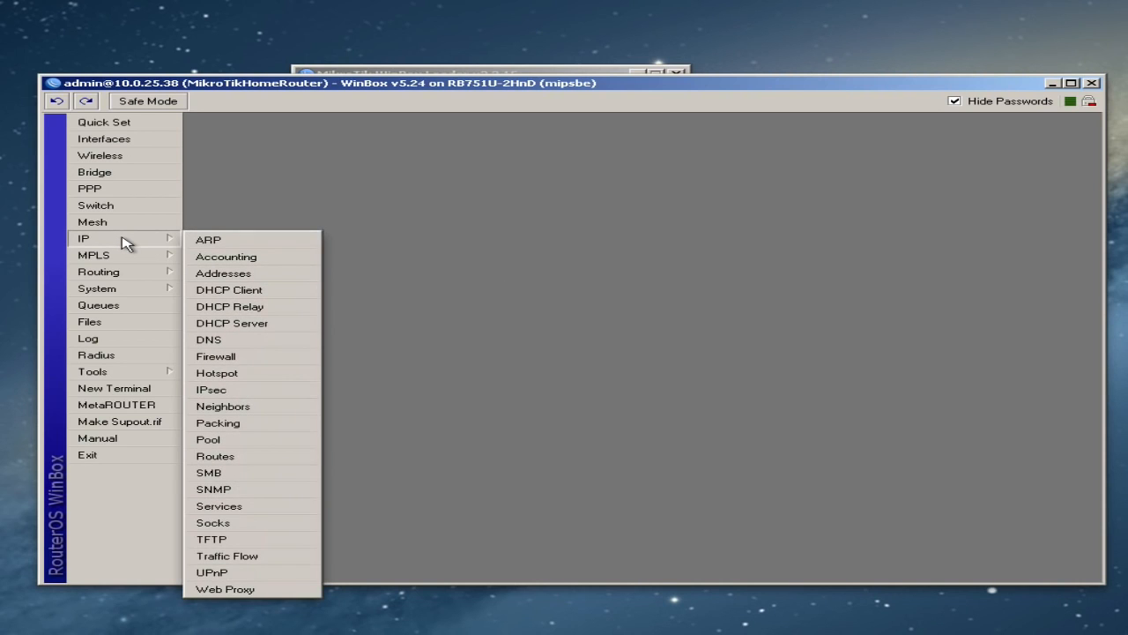
click(258, 325)
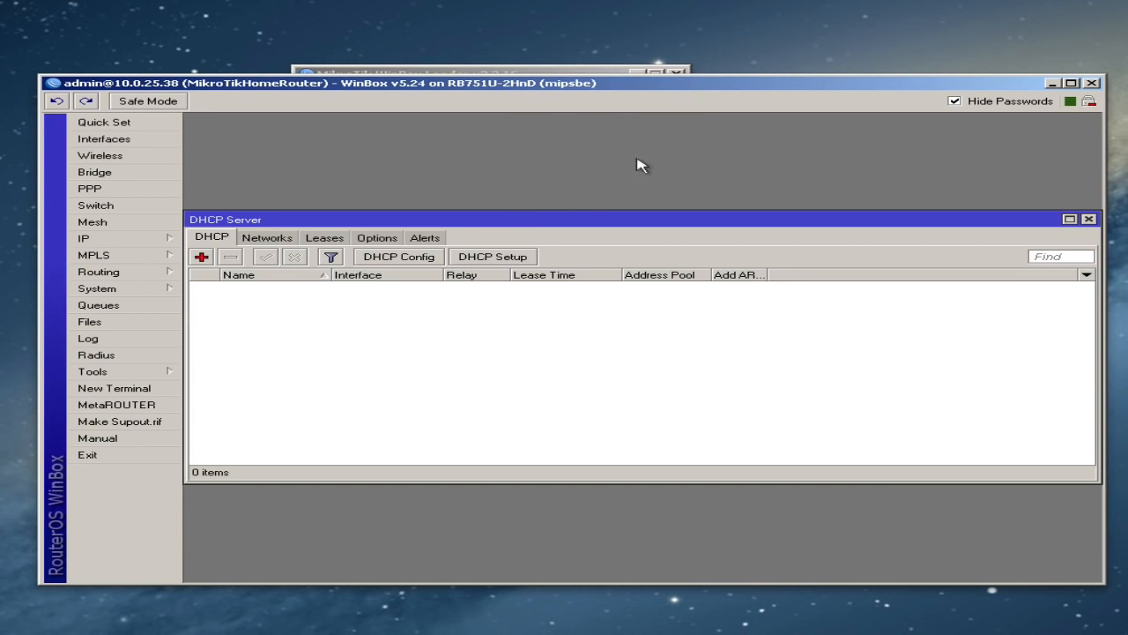
click(500, 256)
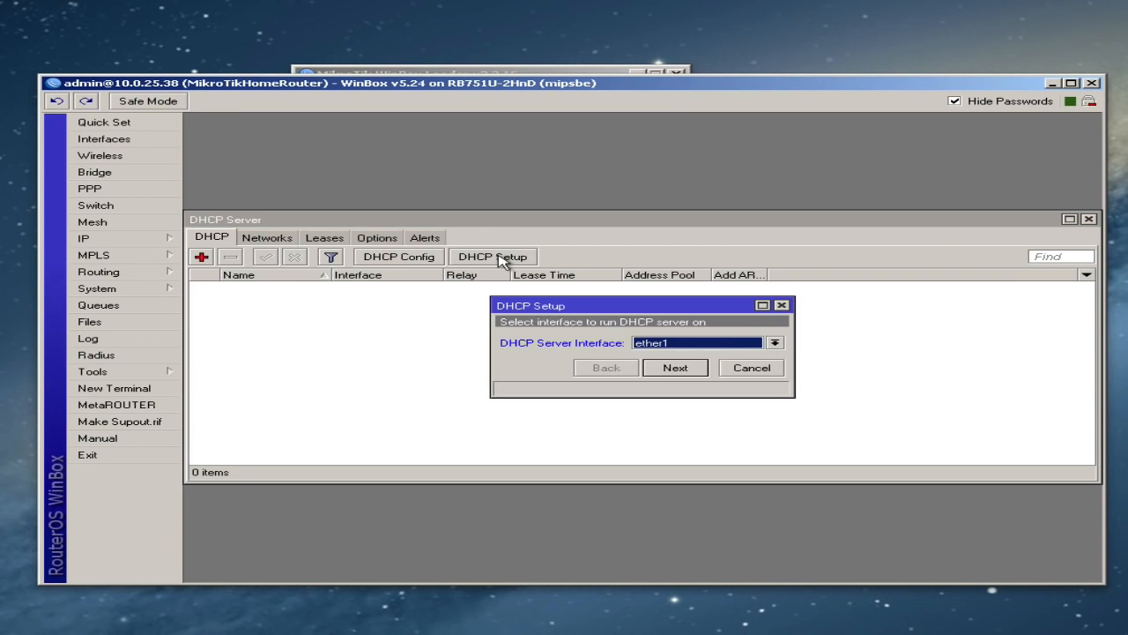
click(678, 345)
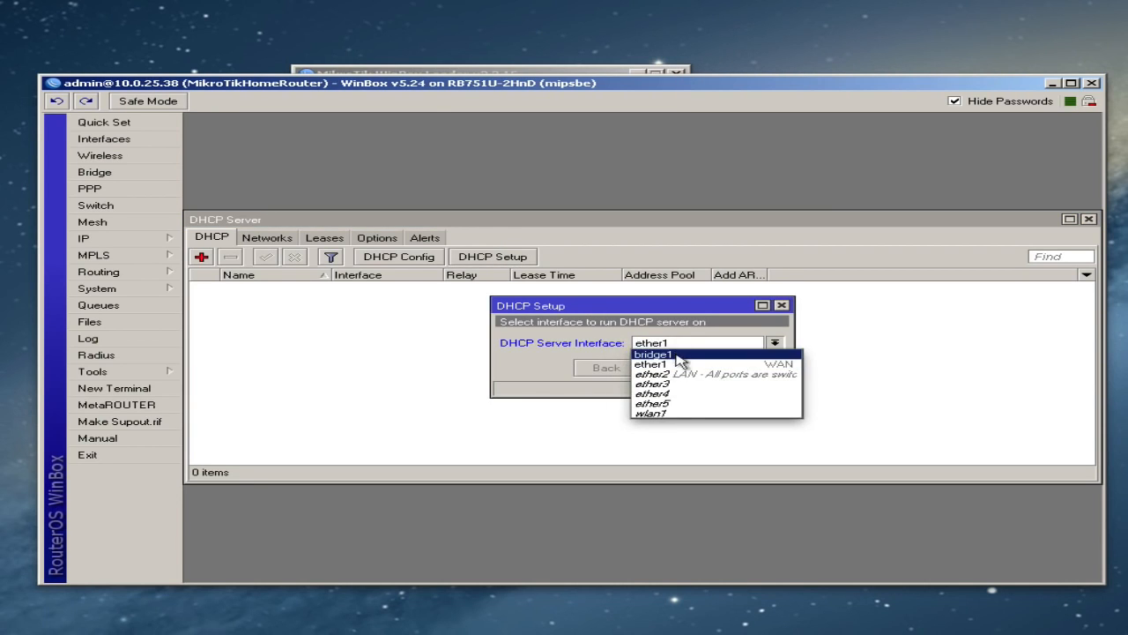
click(680, 357)
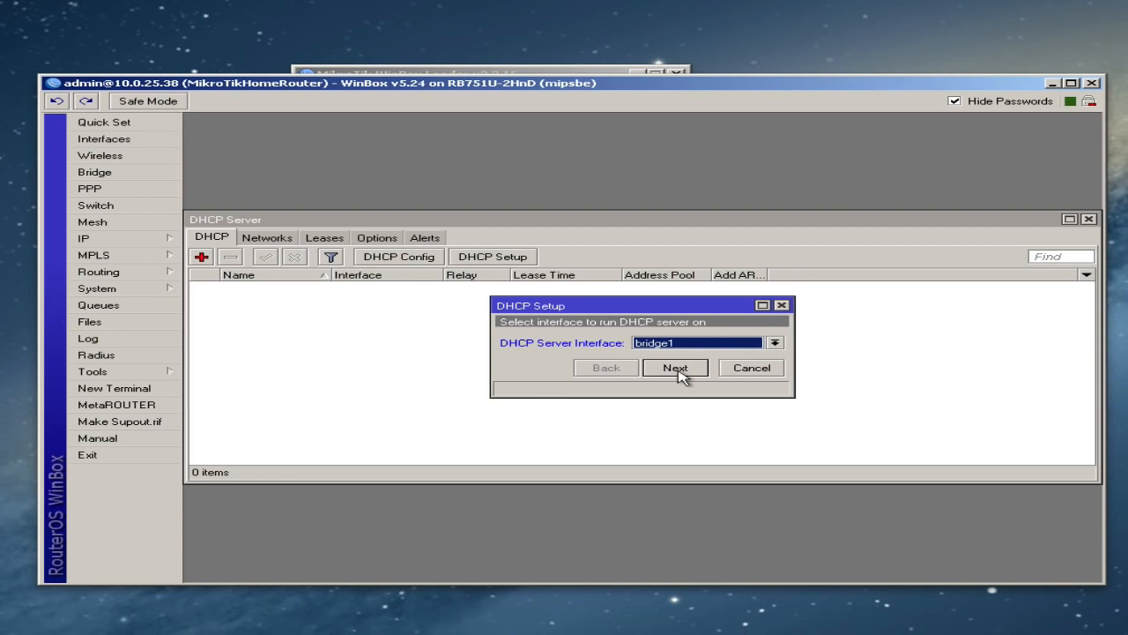
click(675, 369)
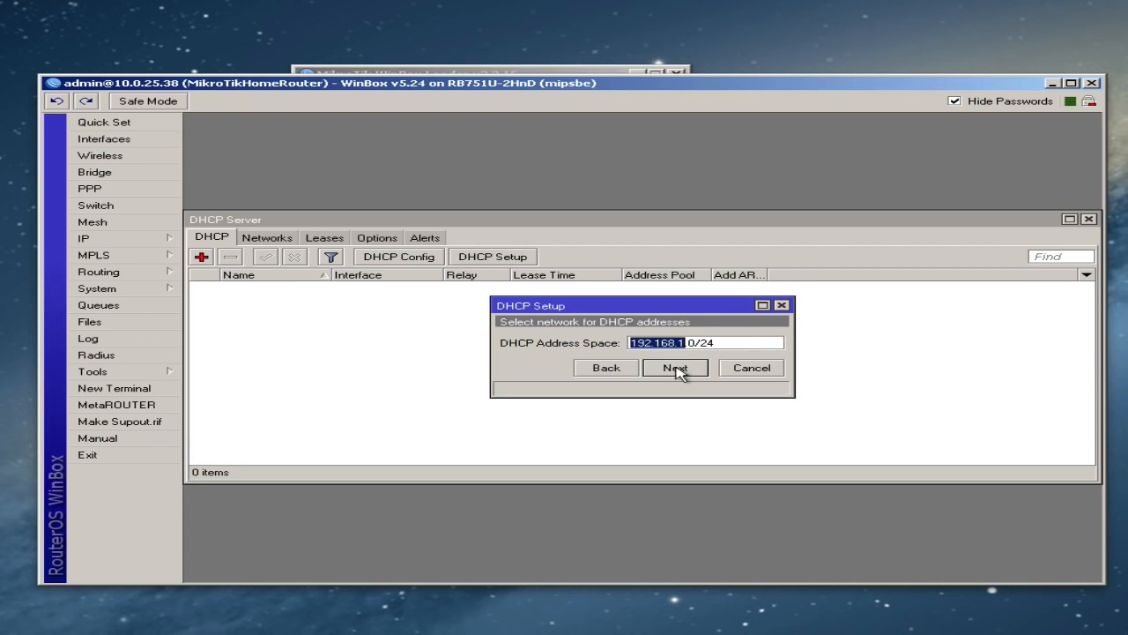
click(675, 368)
click(675, 369)
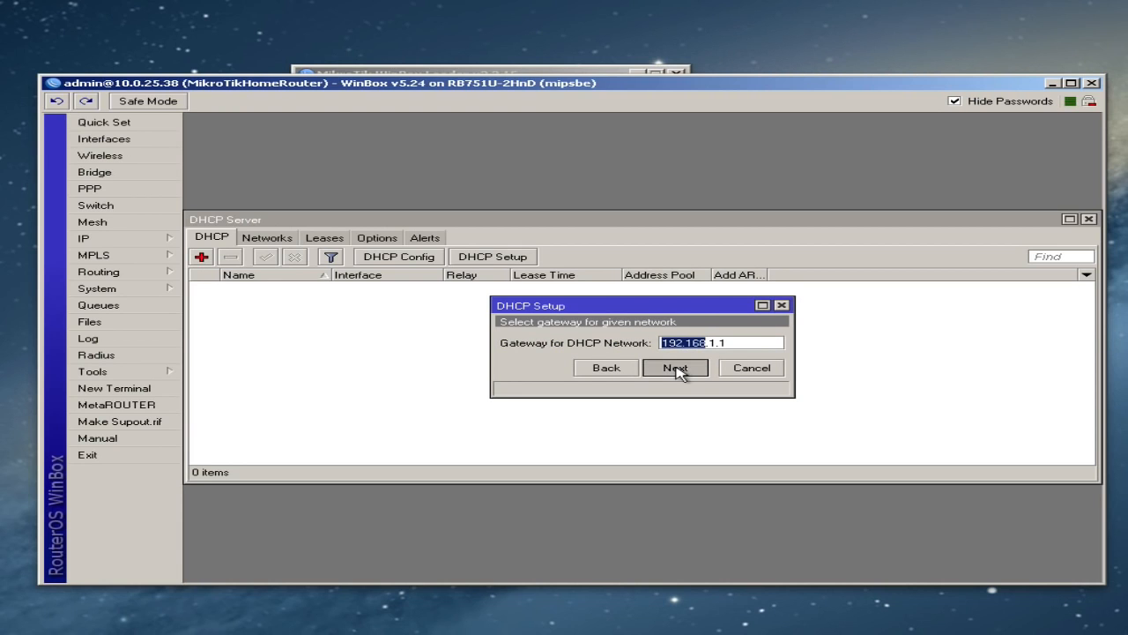
click(675, 369)
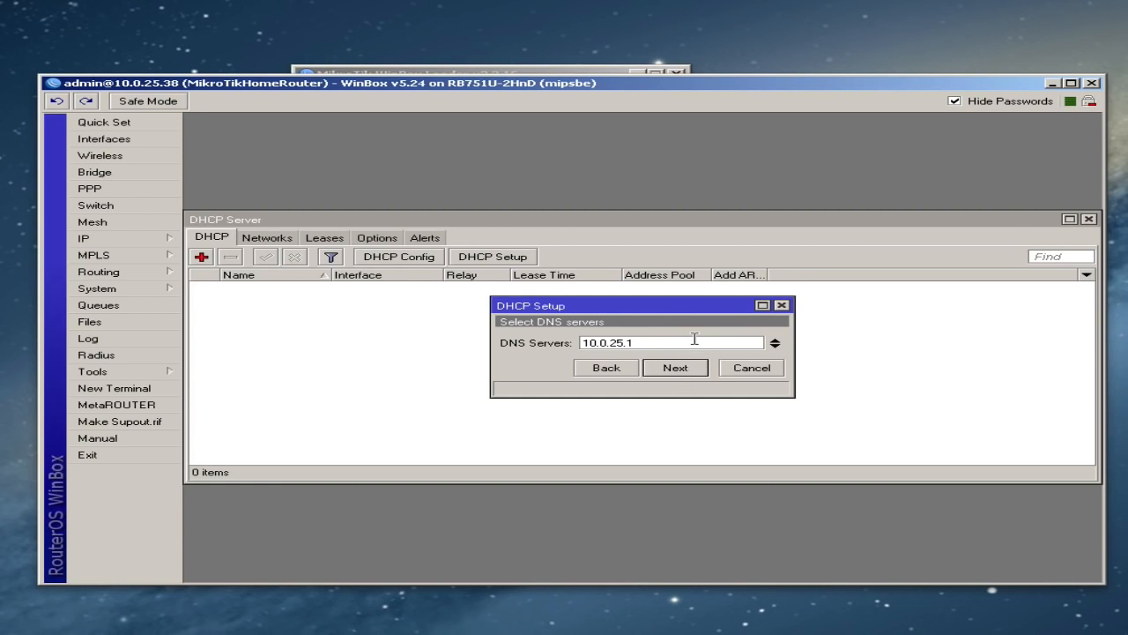
Set the DHCP server's DNS server to 192.168.1.1, accept the default lease time and finish the setup
click(649, 342)
double_click(664, 342)
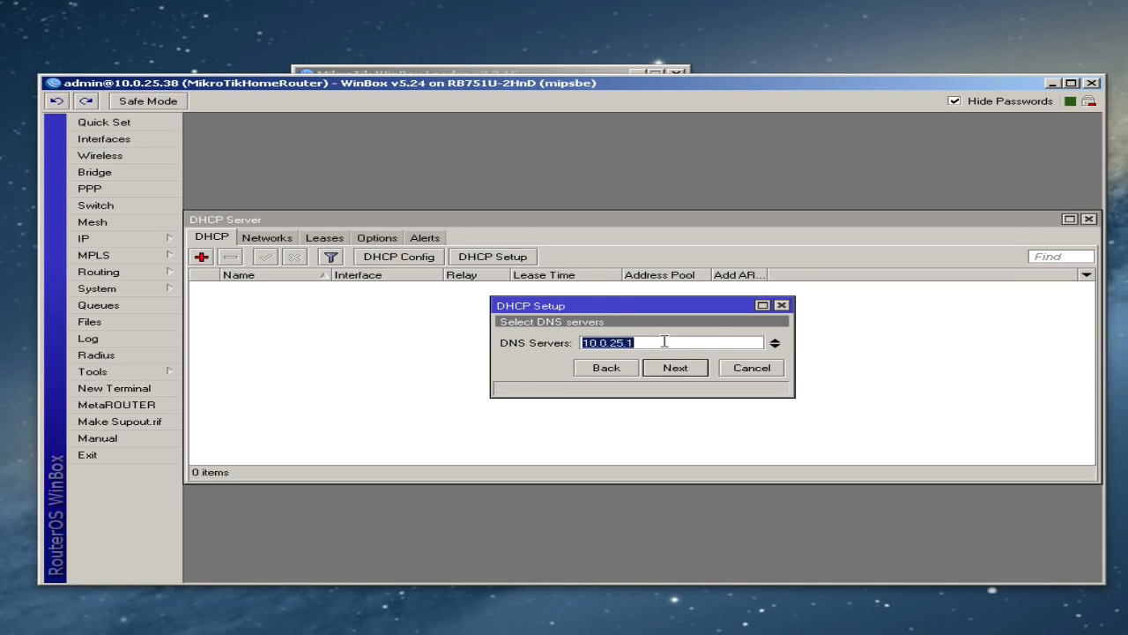
text(192.168.1.1)
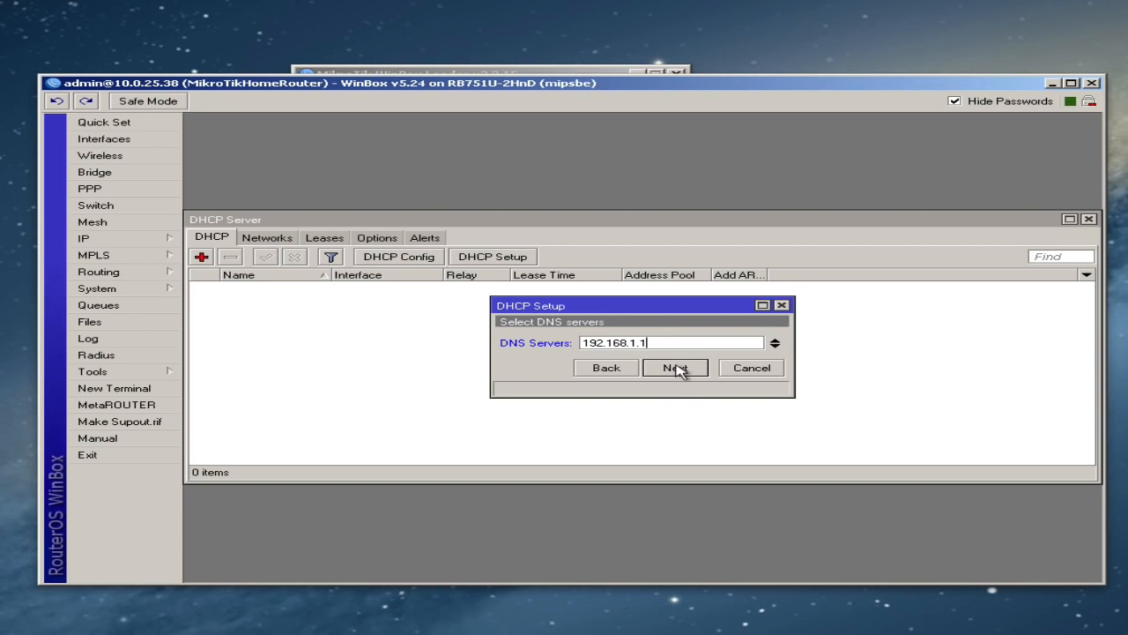
click(675, 368)
click(675, 368)
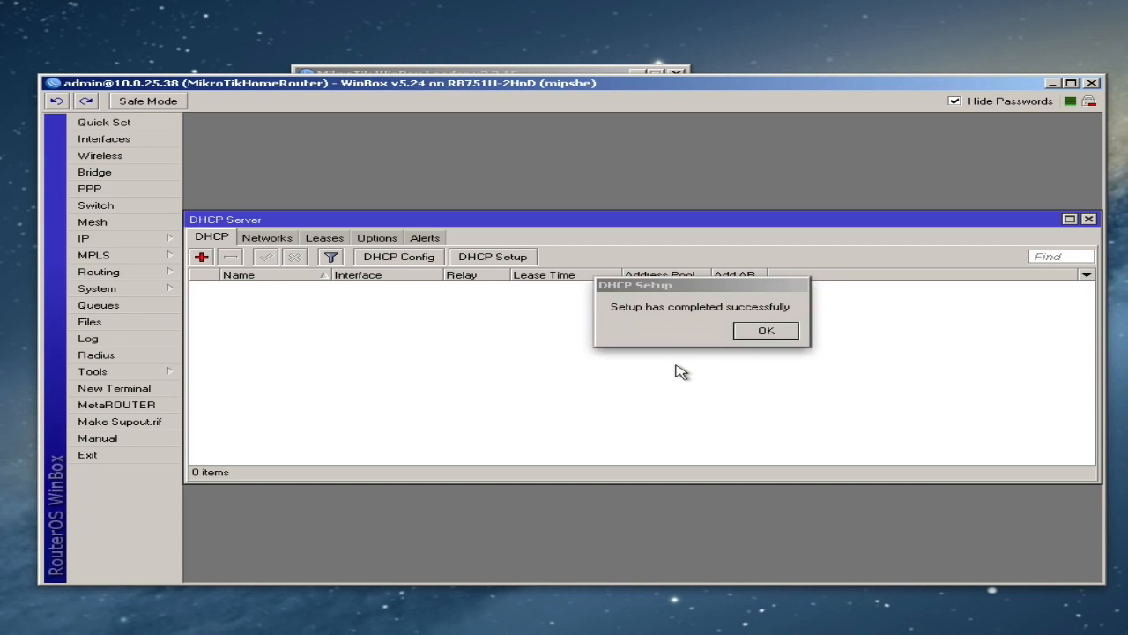
click(765, 330)
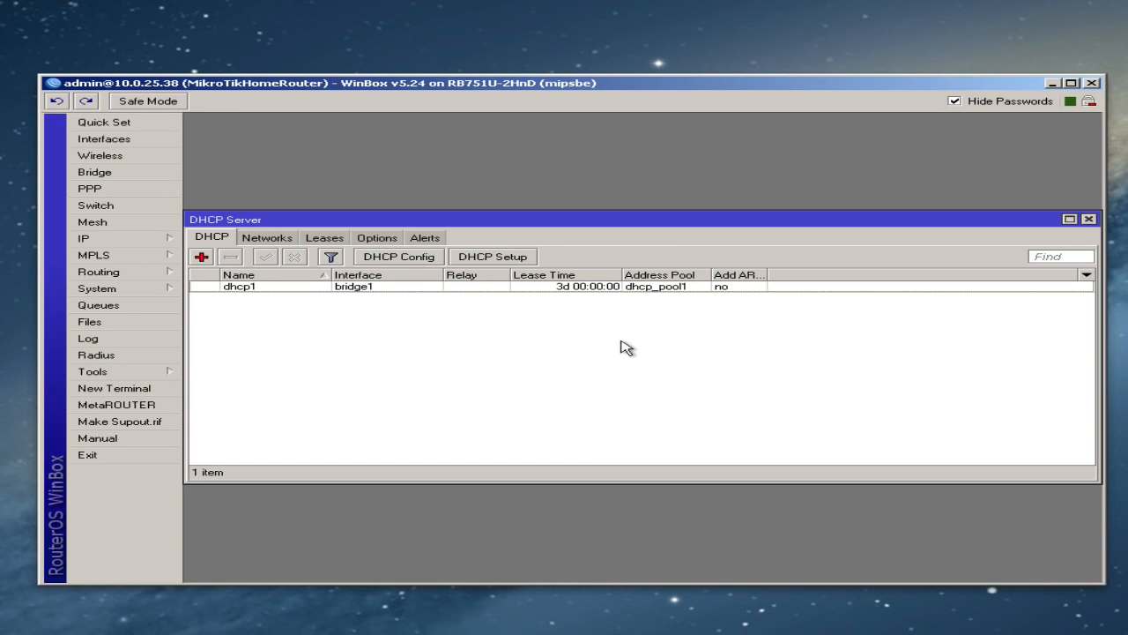
Close the DHCP server settings and enable the wlan1 wireless interface
click(101, 155)
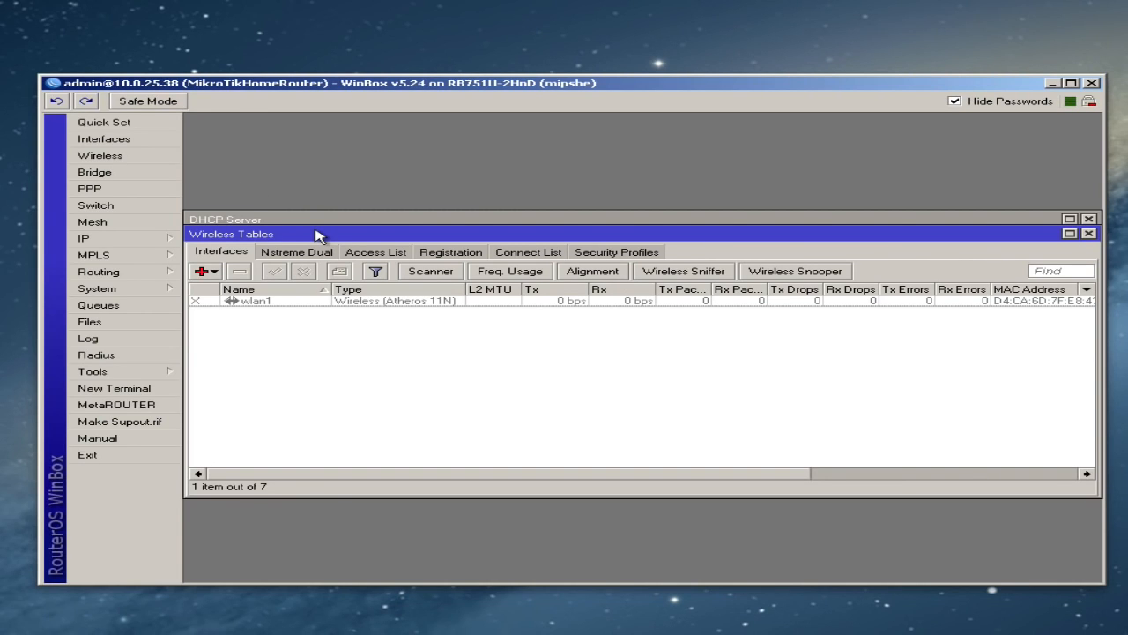
click(1089, 220)
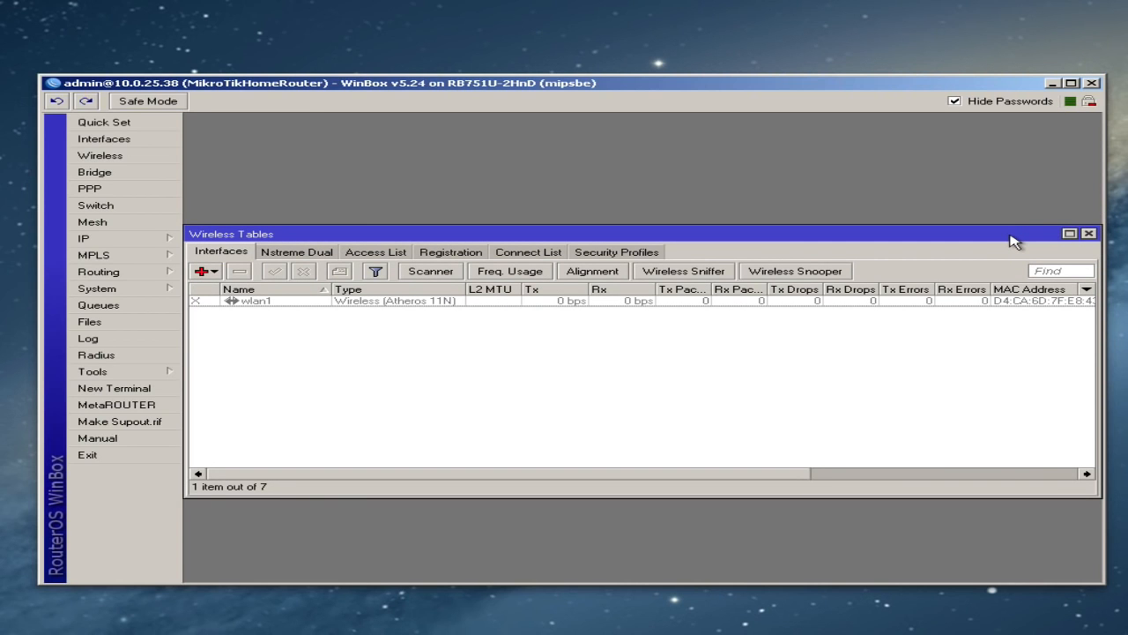
click(1088, 234)
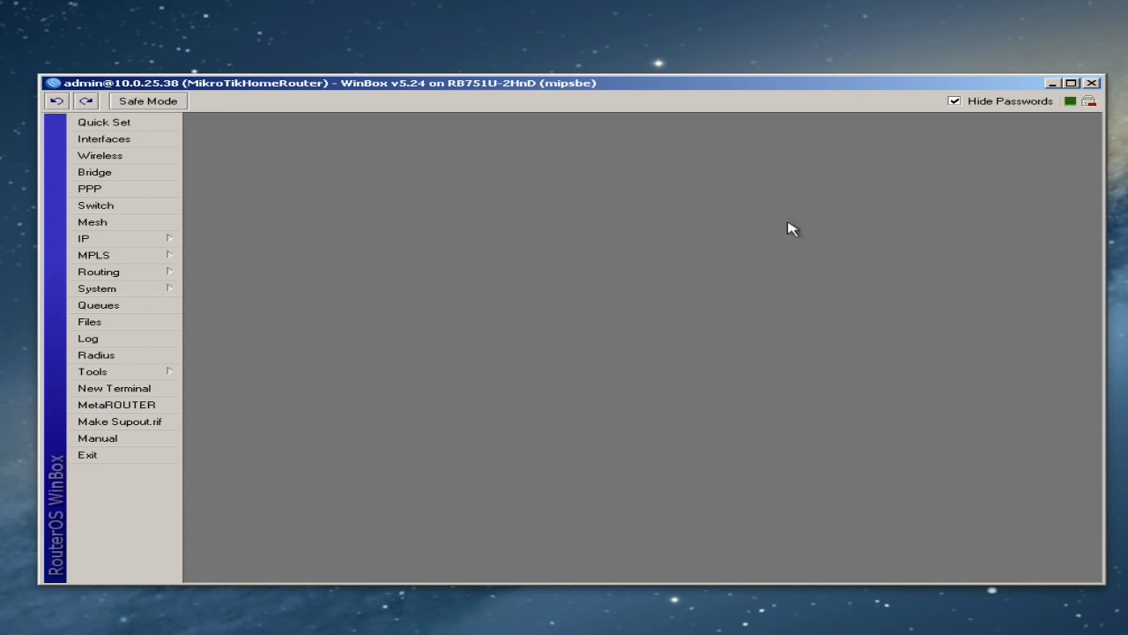
click(110, 158)
click(278, 305)
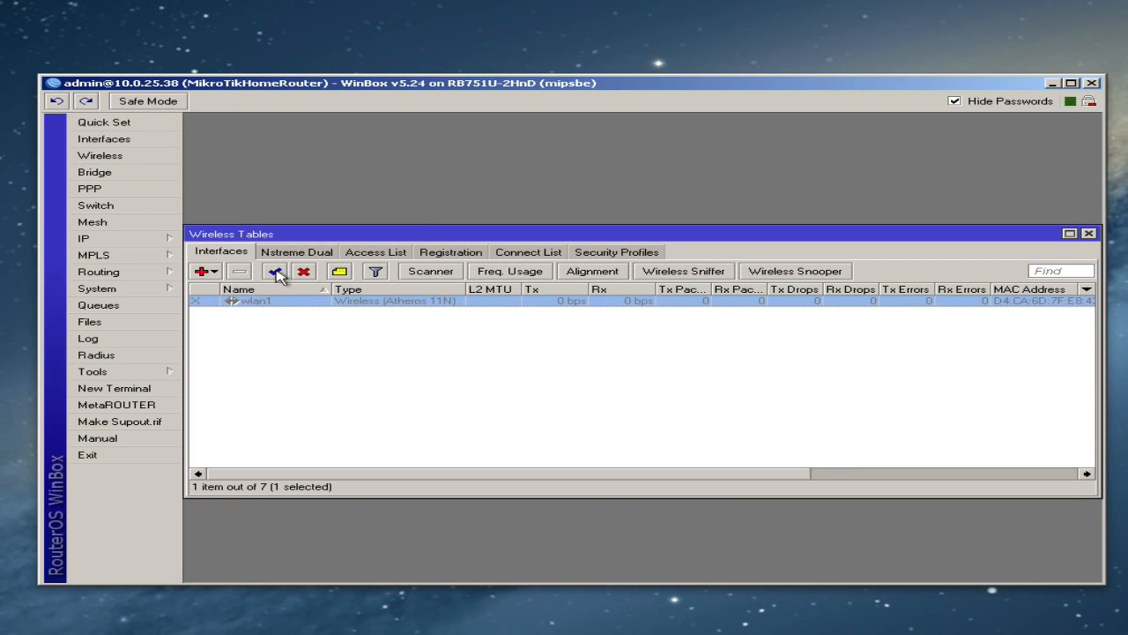
click(276, 273)
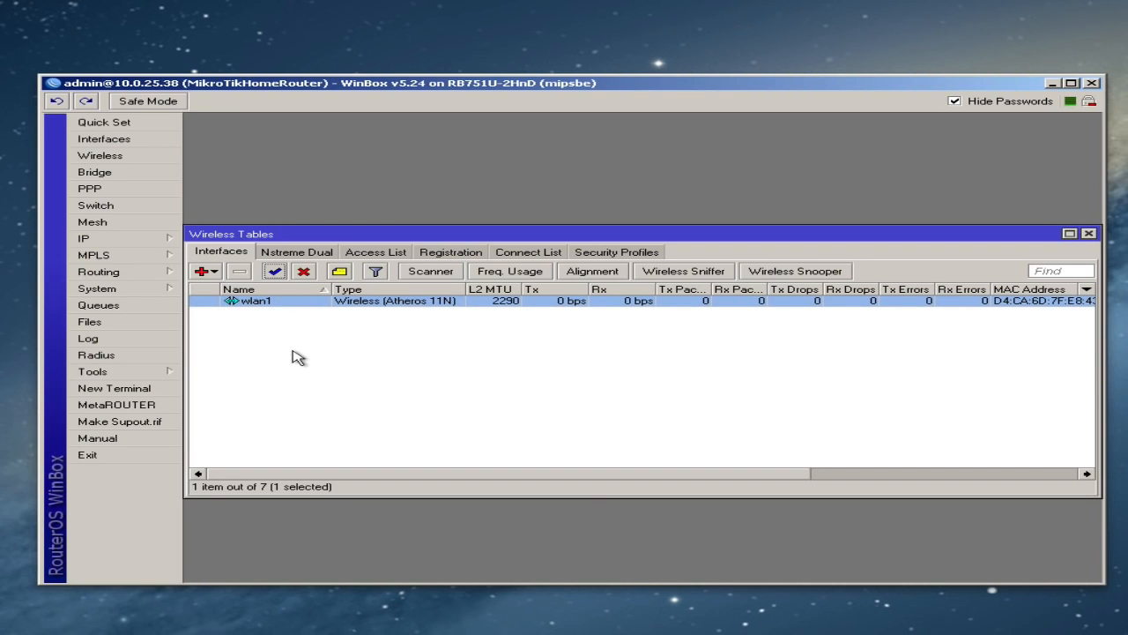
Open the wlan1 interface's wireless settings in advanced mode and set its mode to ap bridge
double_click(289, 304)
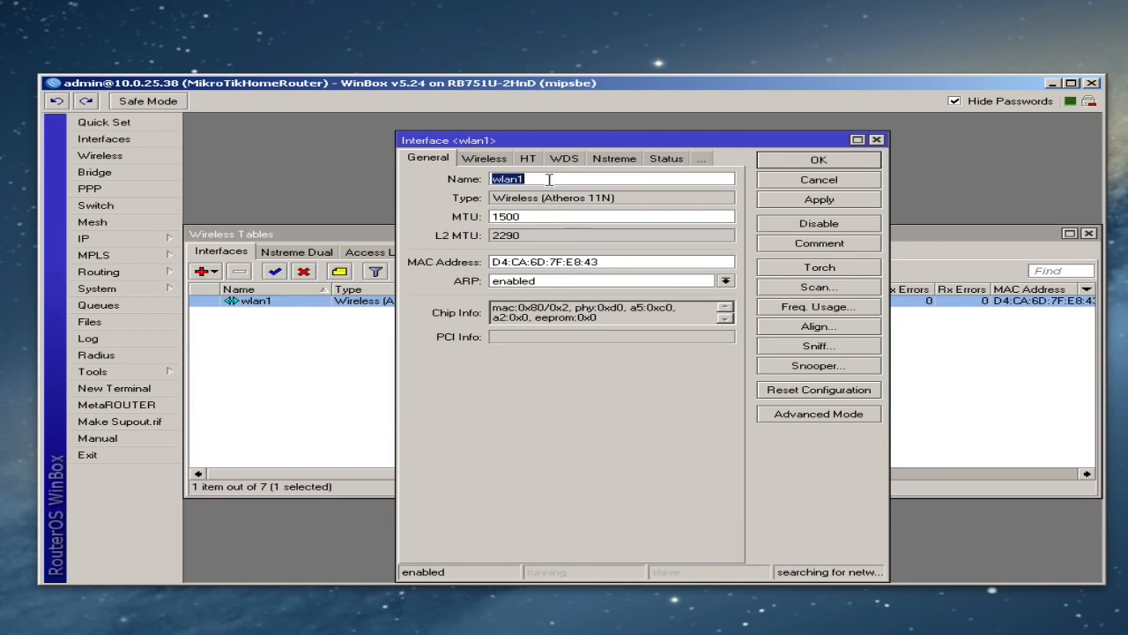
drag(531, 140, 513, 124)
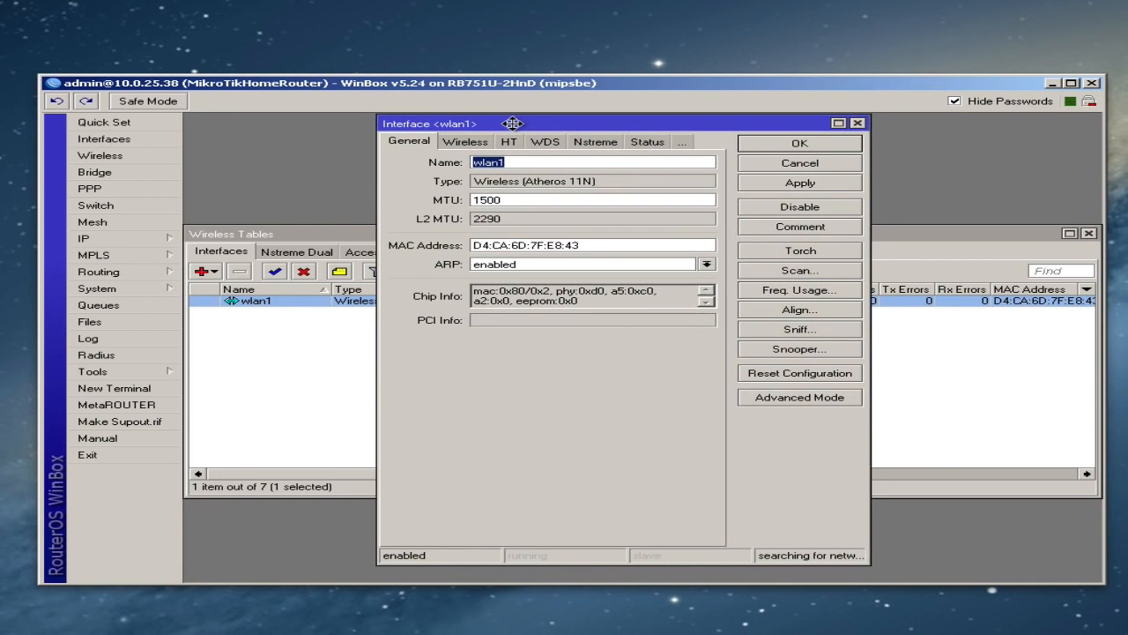
click(463, 142)
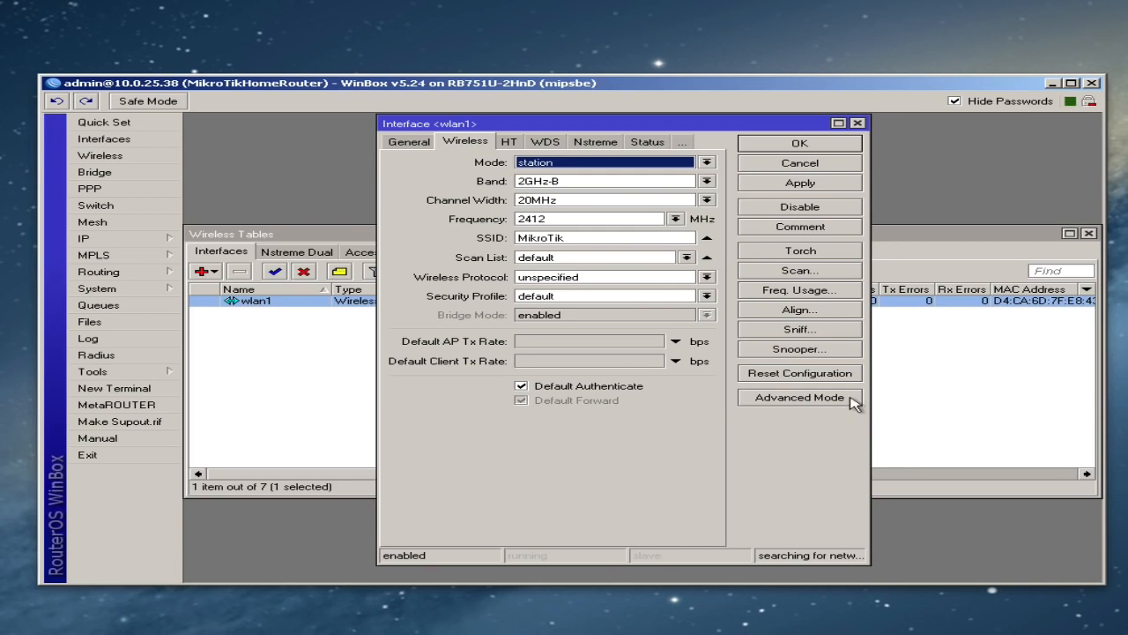
click(786, 401)
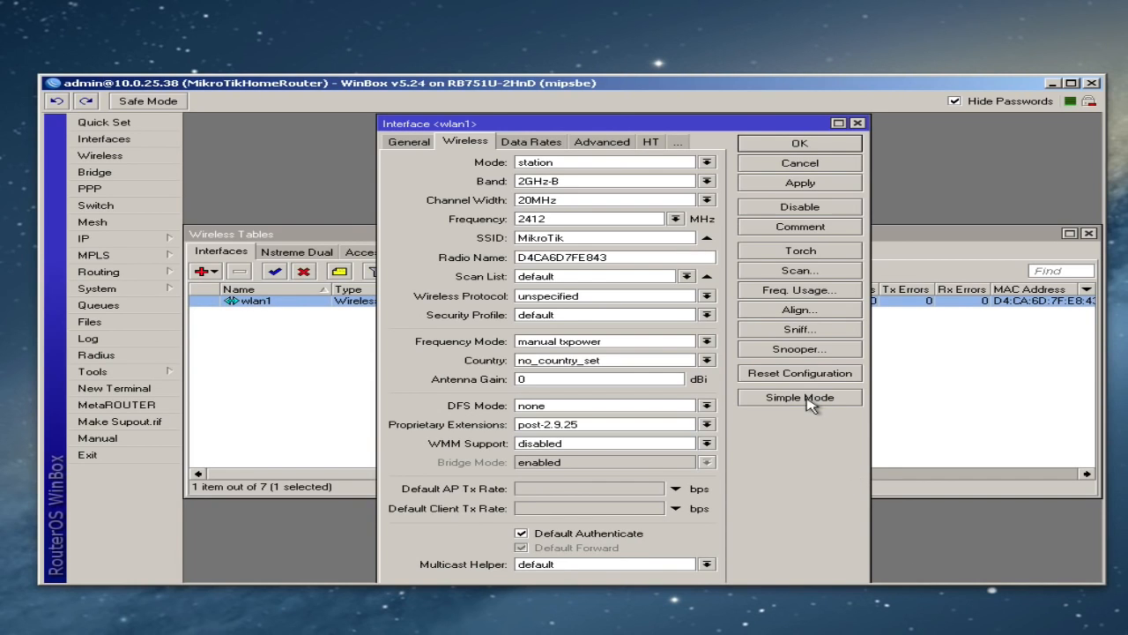
click(707, 163)
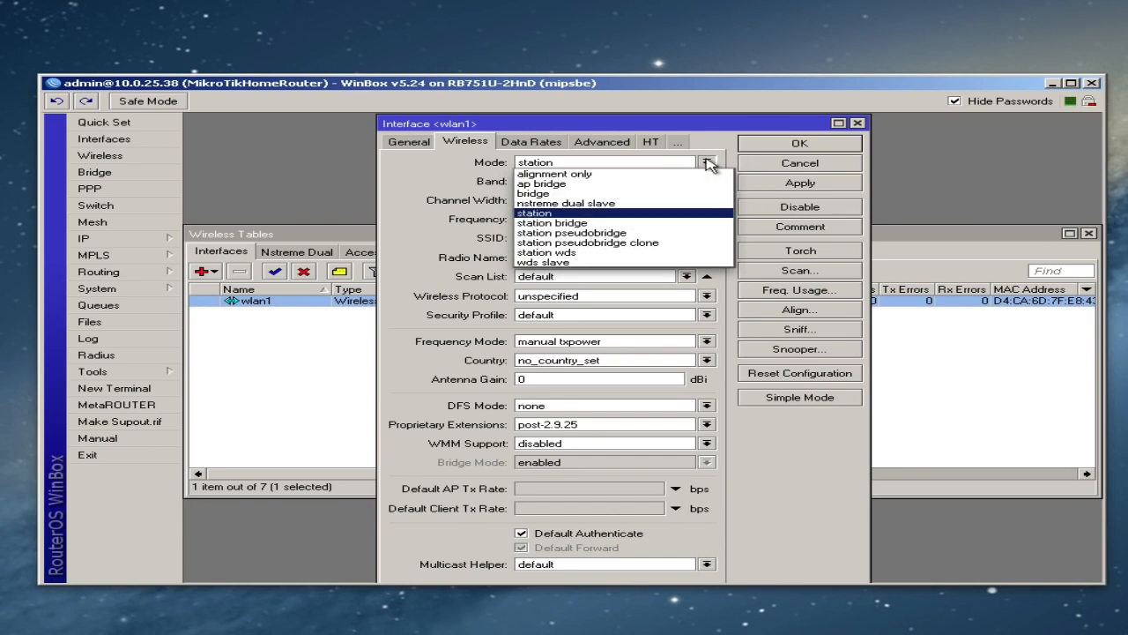
click(585, 183)
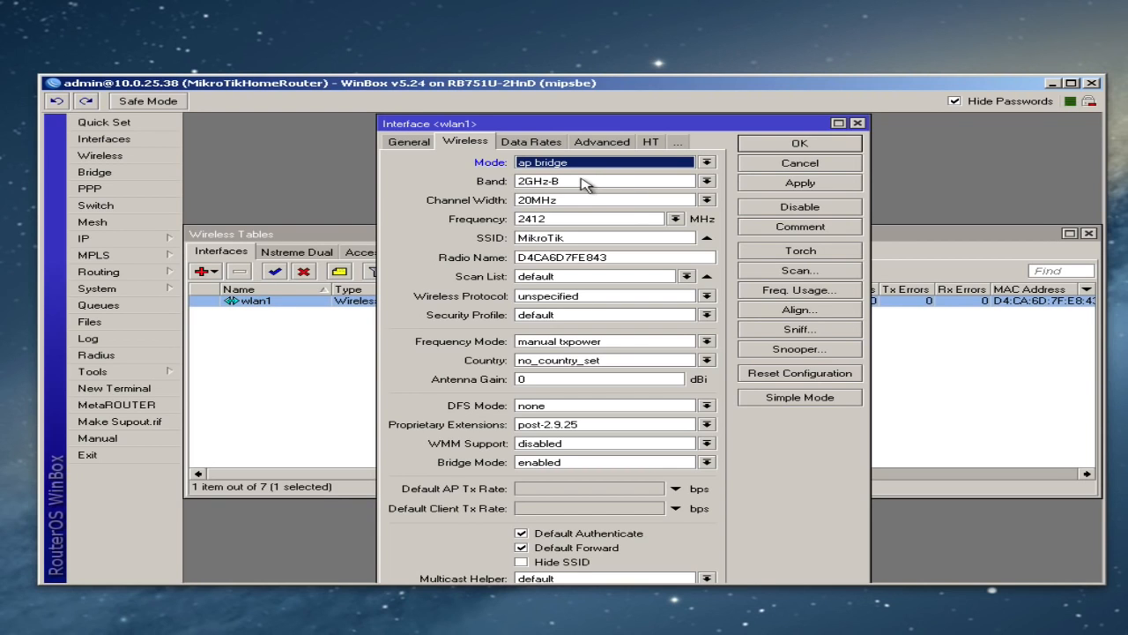
Set wlan1's band to 2GHz-B/G/N and its DFS mode to no radar detect
click(581, 183)
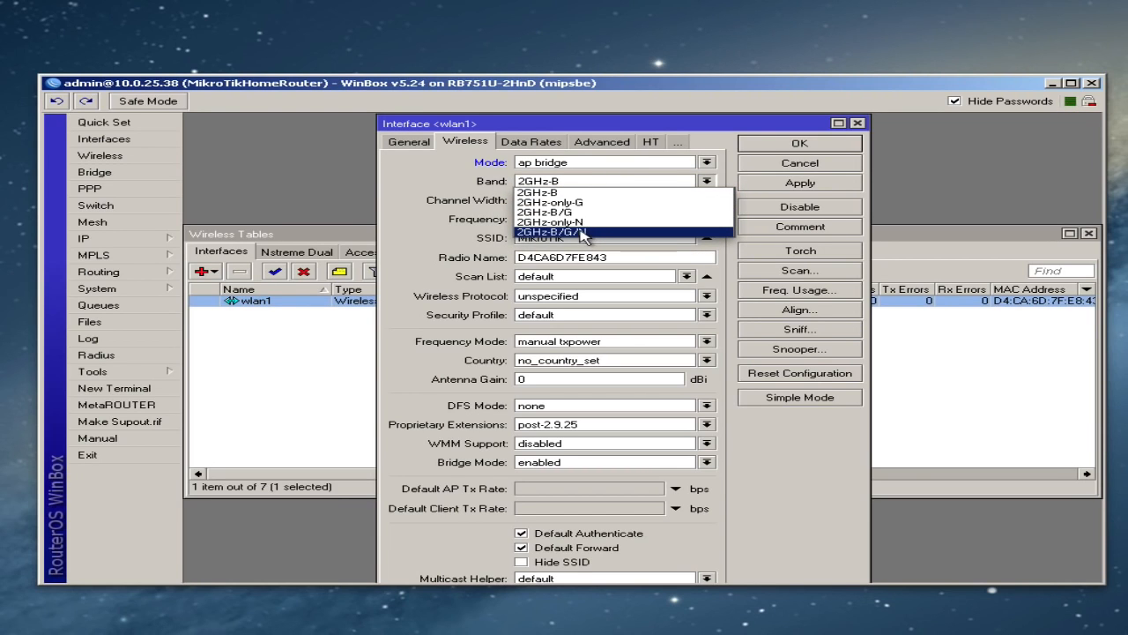
click(584, 233)
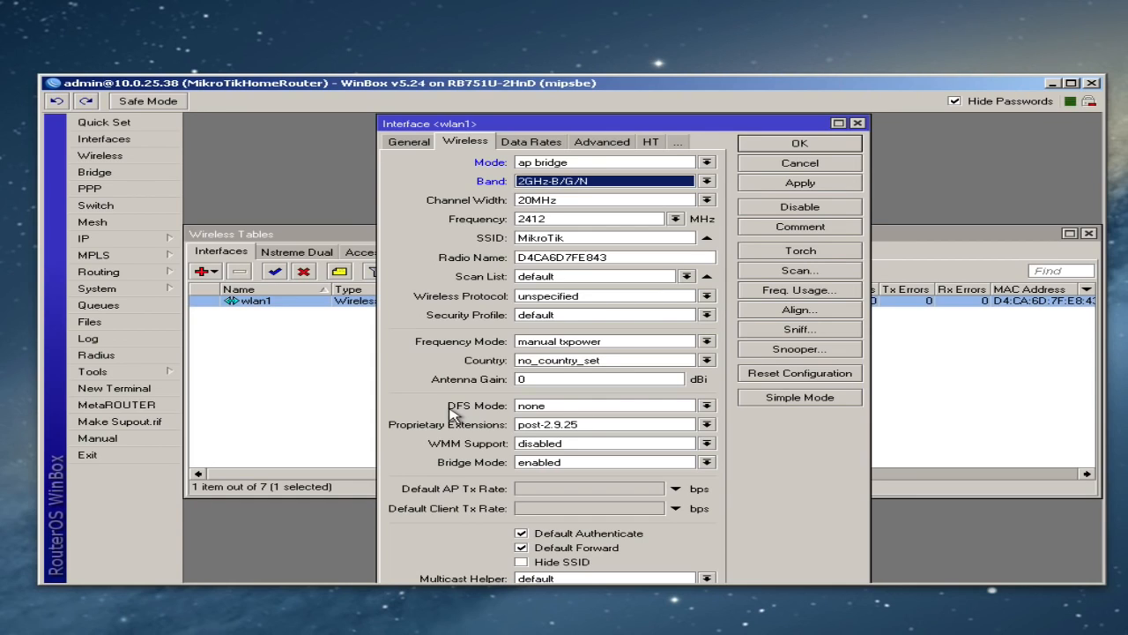
click(706, 405)
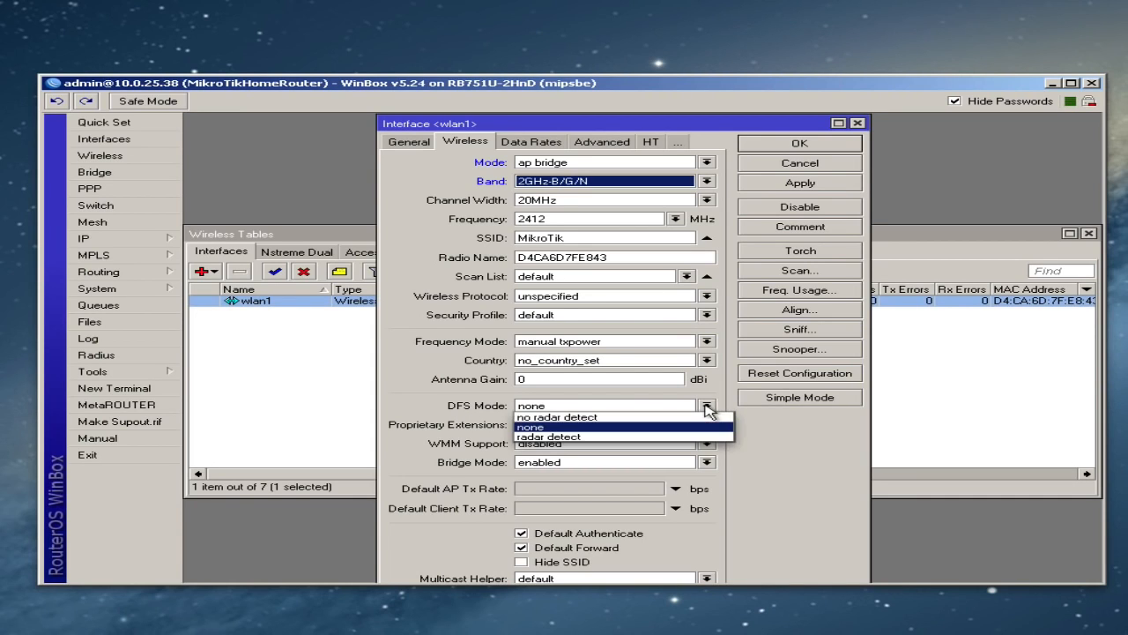
click(610, 418)
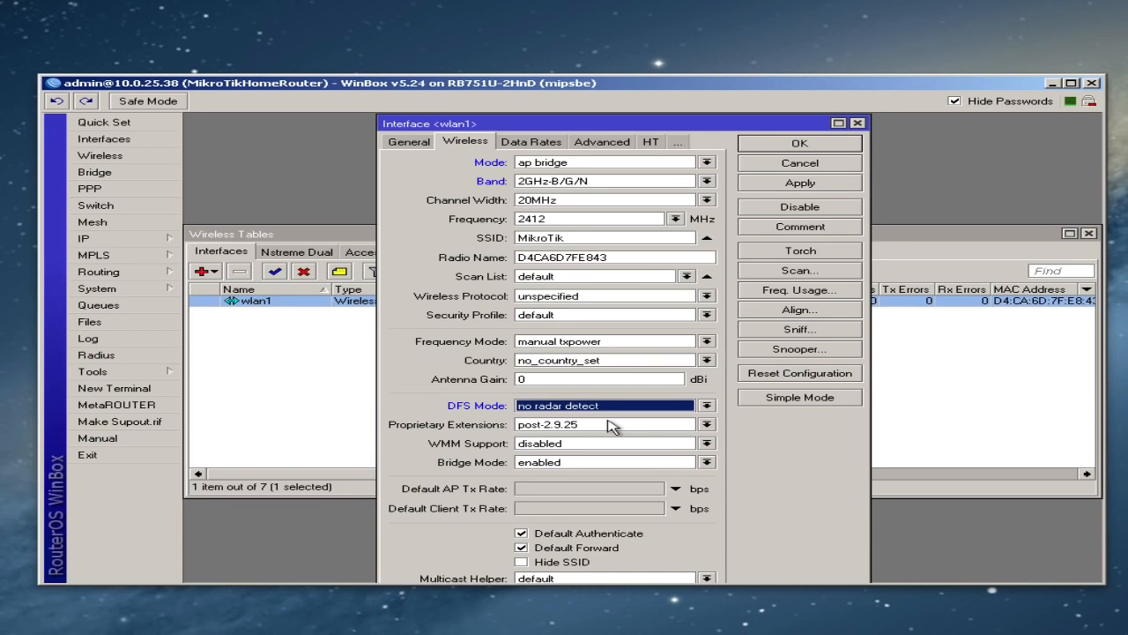
Set wlan1's SSID to MyHomeRouter and its wireless protocol to 802.11
click(622, 237)
double_click(621, 237)
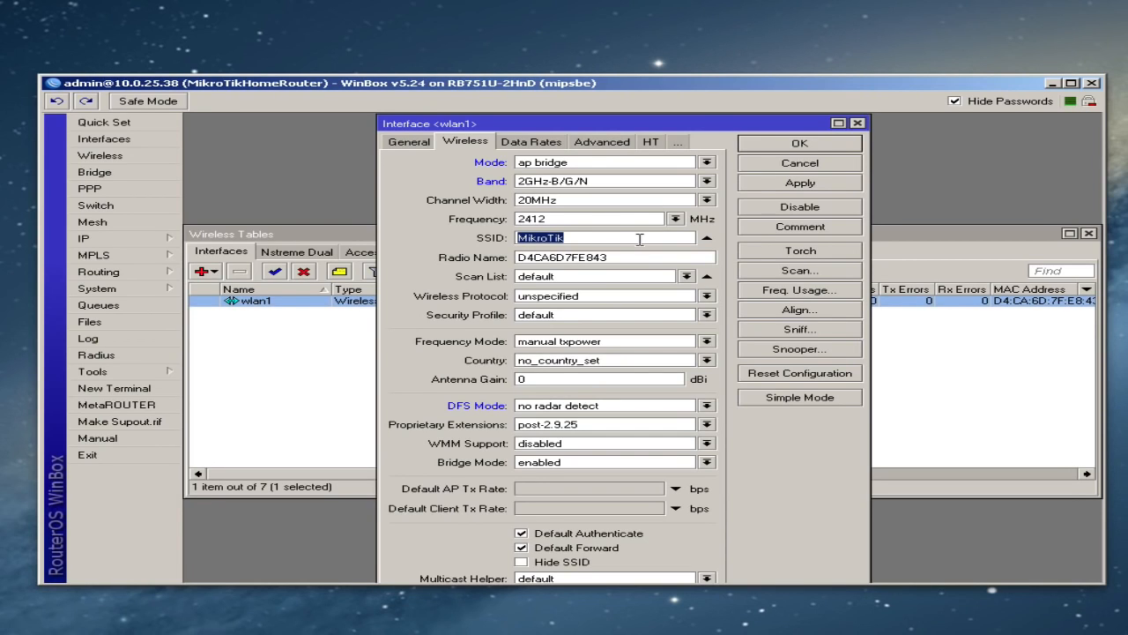
text(MyHomeRouter)
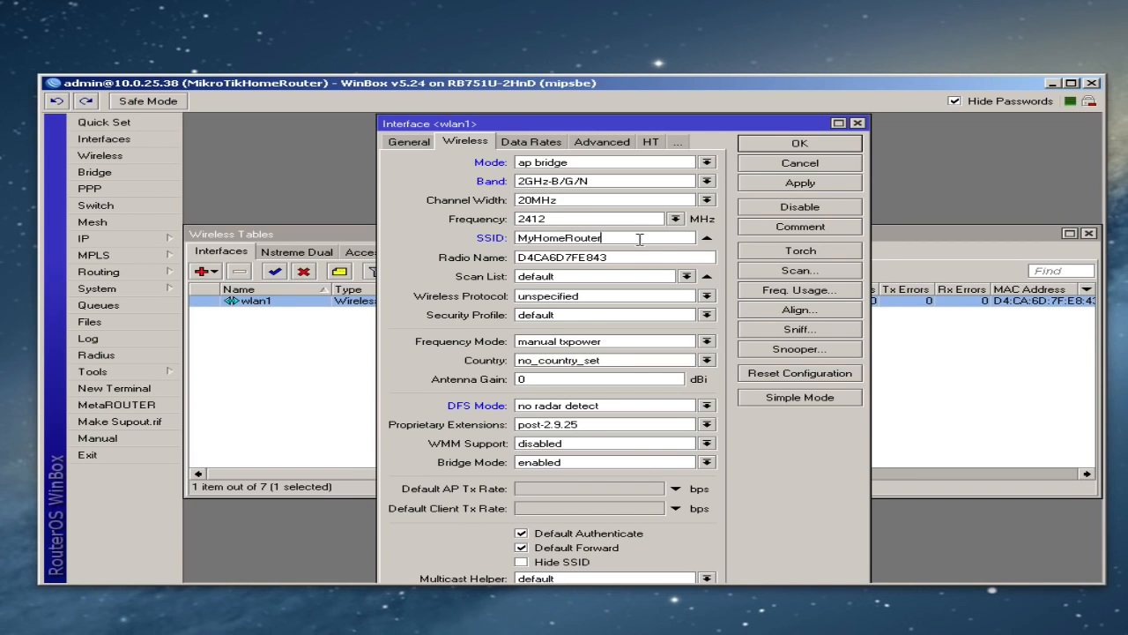
click(622, 299)
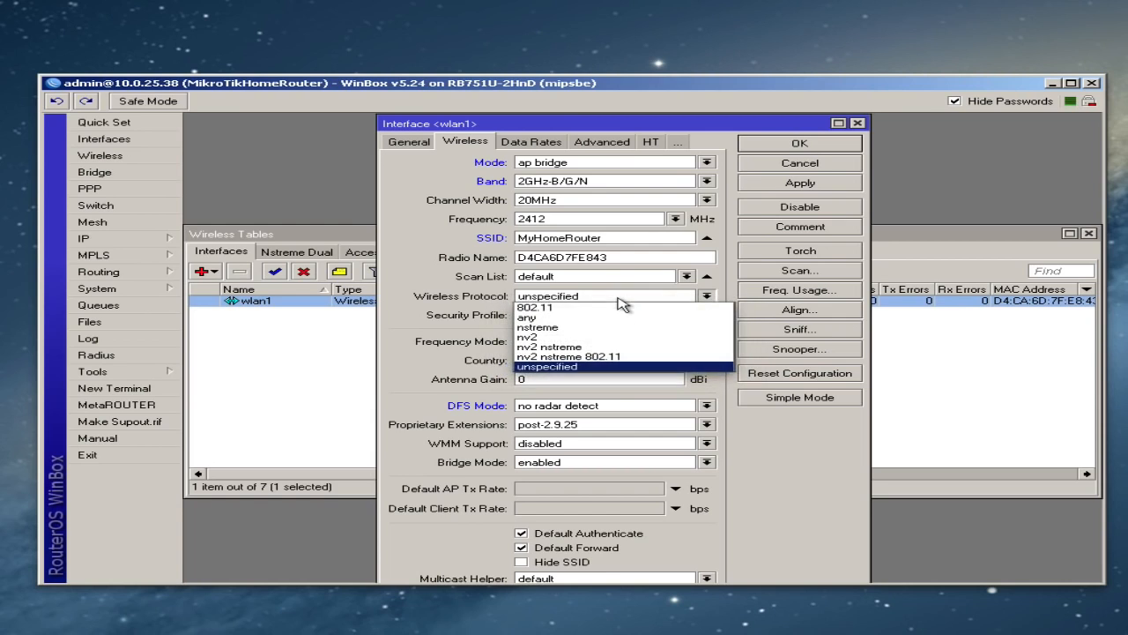
click(556, 308)
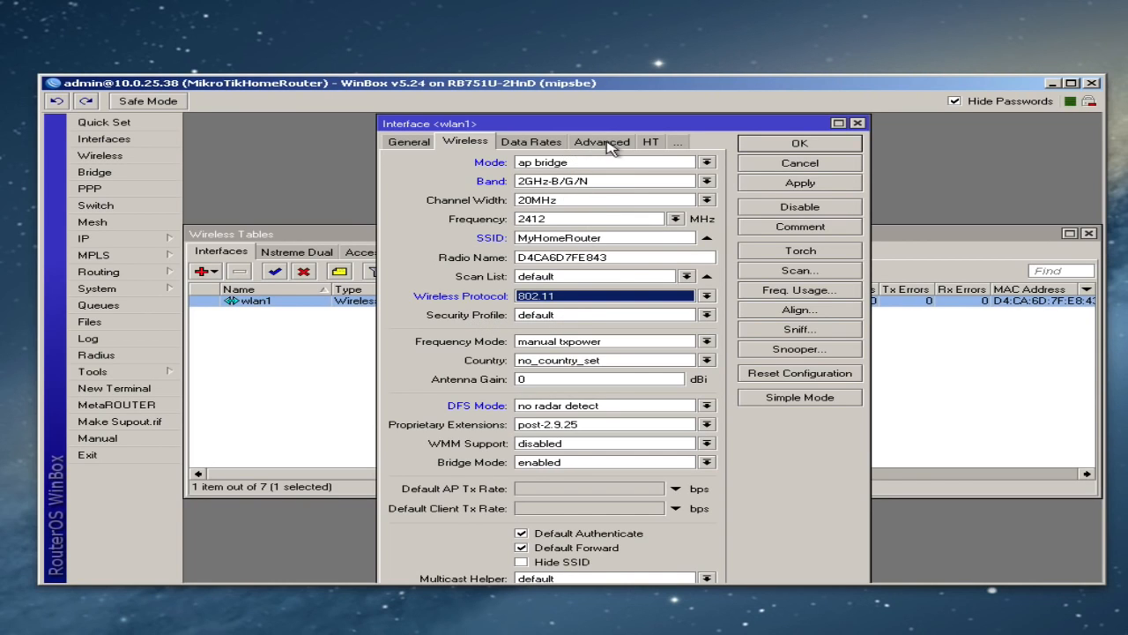
Enable chain1 for both HT Tx and HT Rx on wlan1 and save the interface settings
click(650, 143)
click(589, 160)
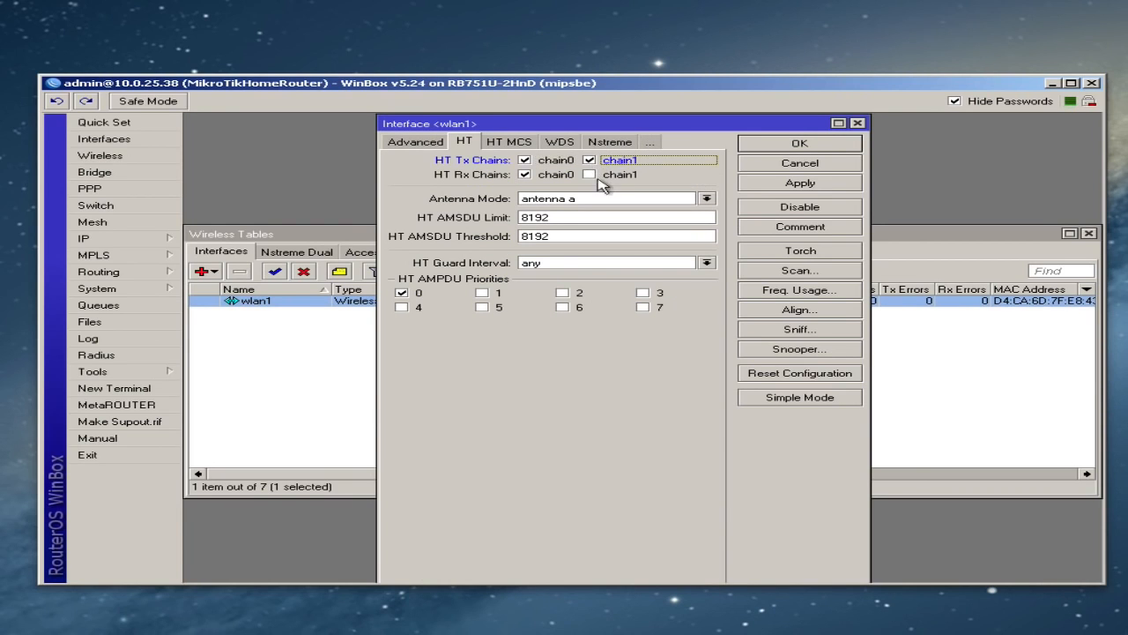
click(588, 175)
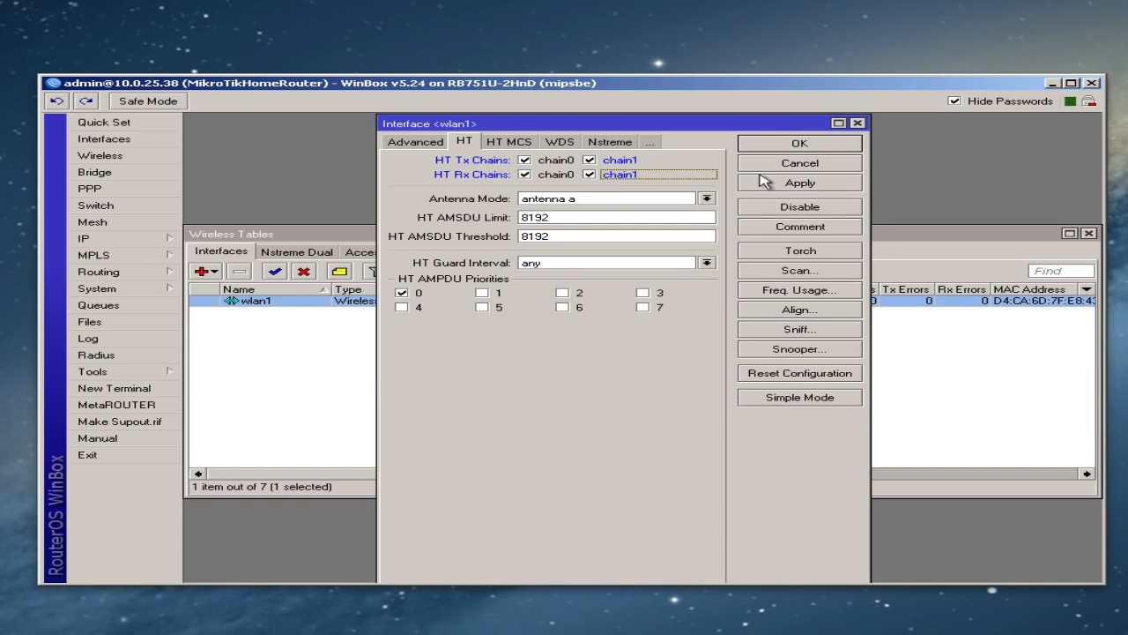
click(785, 145)
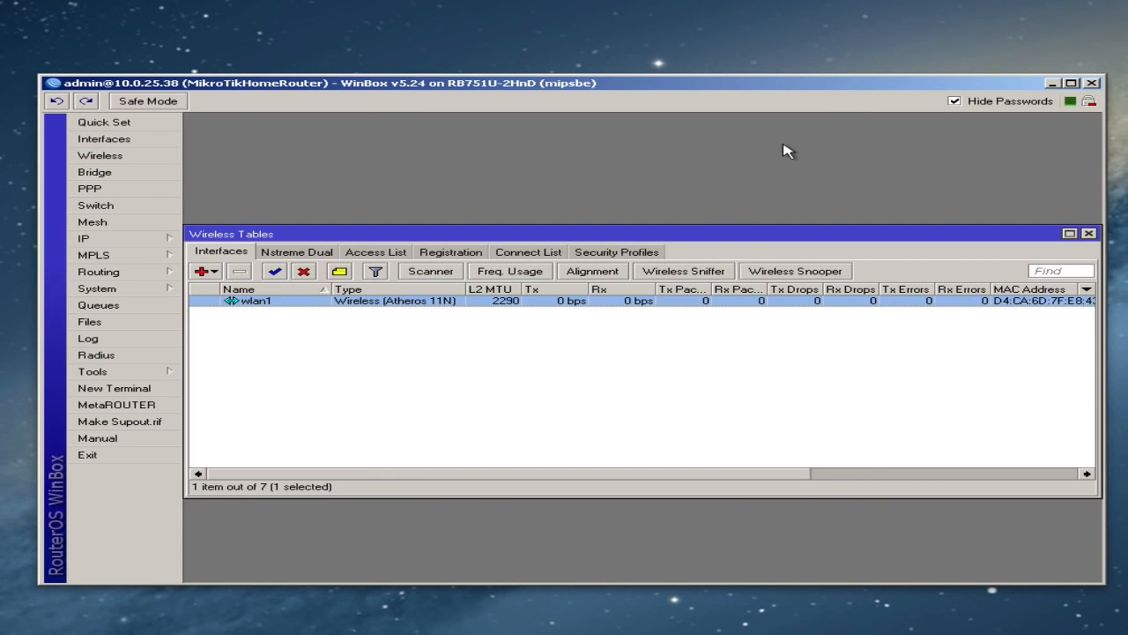
Create a wireless security profile named WPA2 and enter the WPA pre-shared key
click(626, 255)
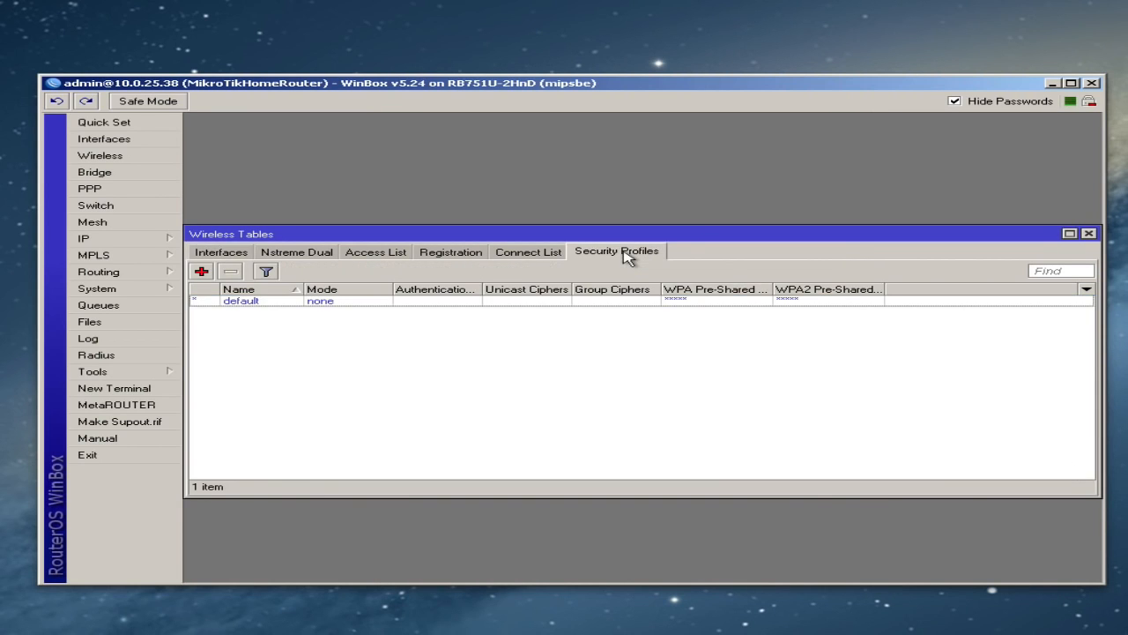
click(201, 272)
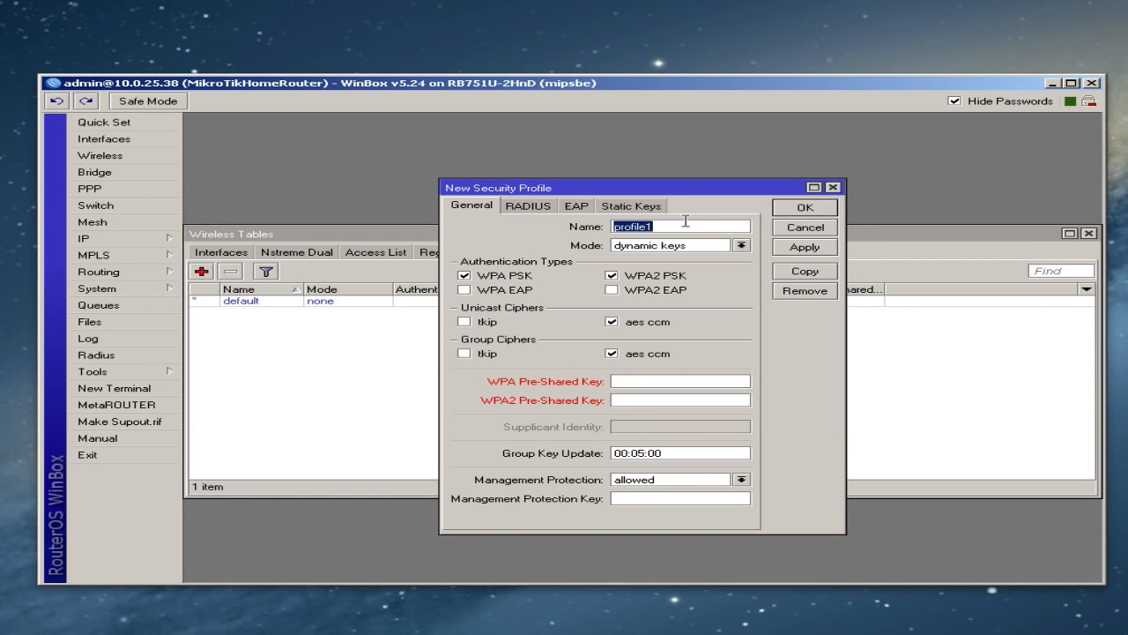
text(WPA!)
key(BackSpace)
text(2)
text(****************)
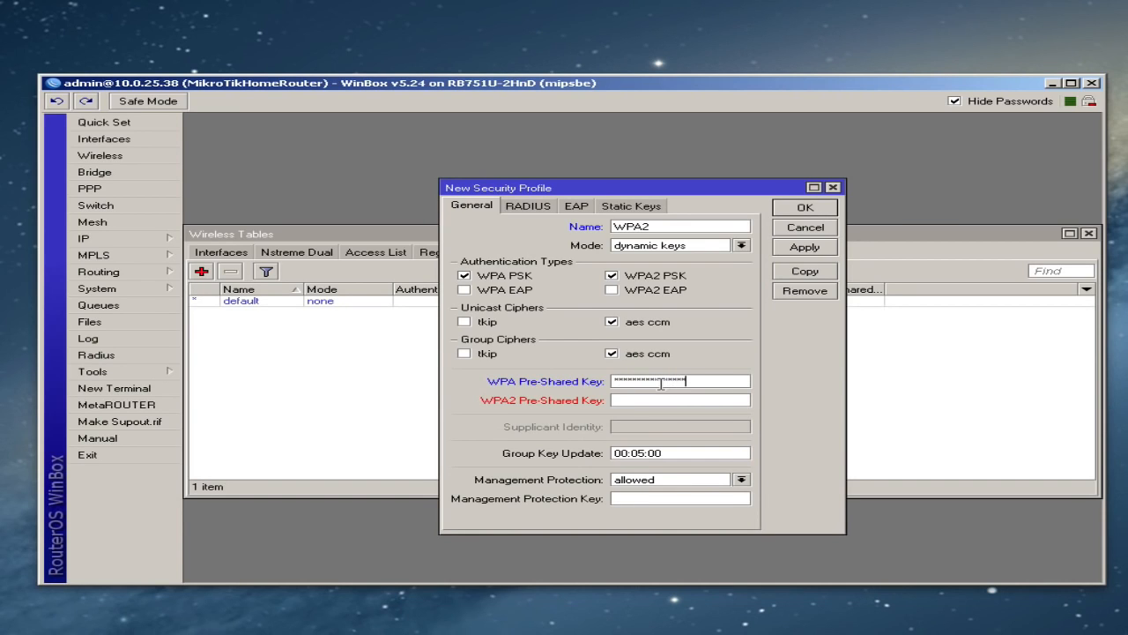
text(*****)
Unhide passwords, copy the WPA pre-shared key into the WPA2 pre-shared key and save the security profile
click(960, 101)
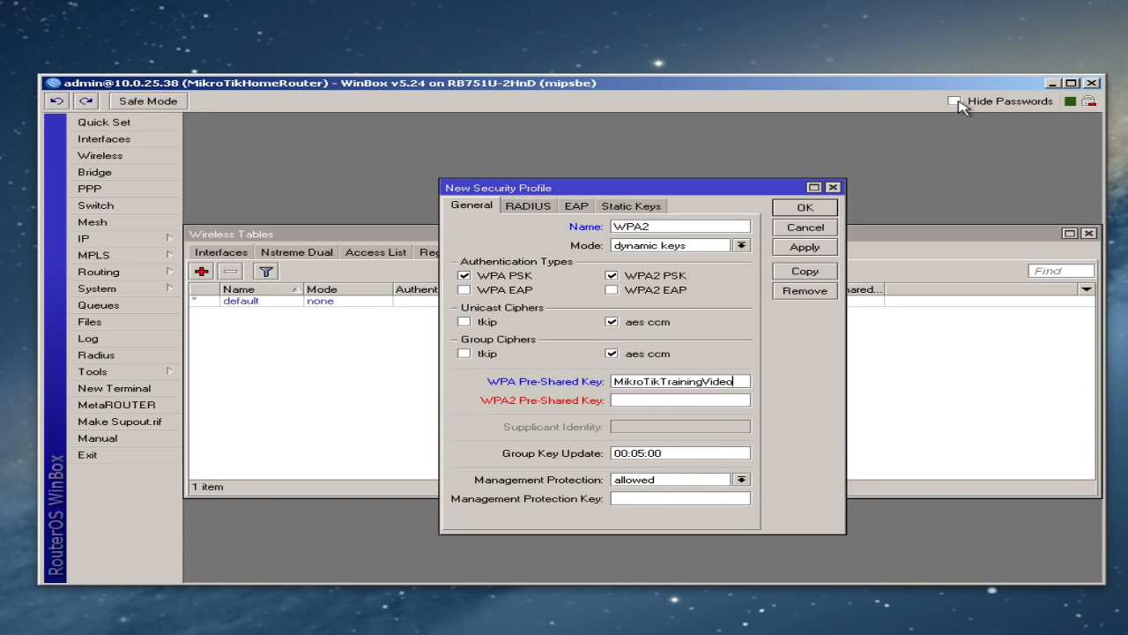
double_click(725, 381)
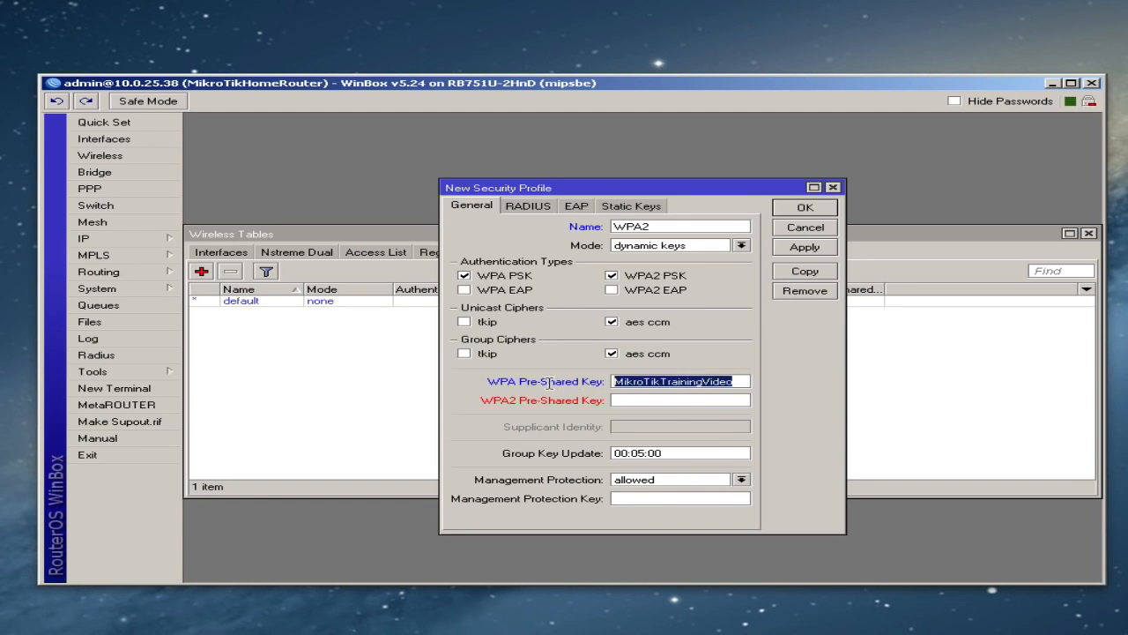
right_click(687, 381)
click(718, 401)
click(684, 400)
right_click(685, 399)
click(715, 430)
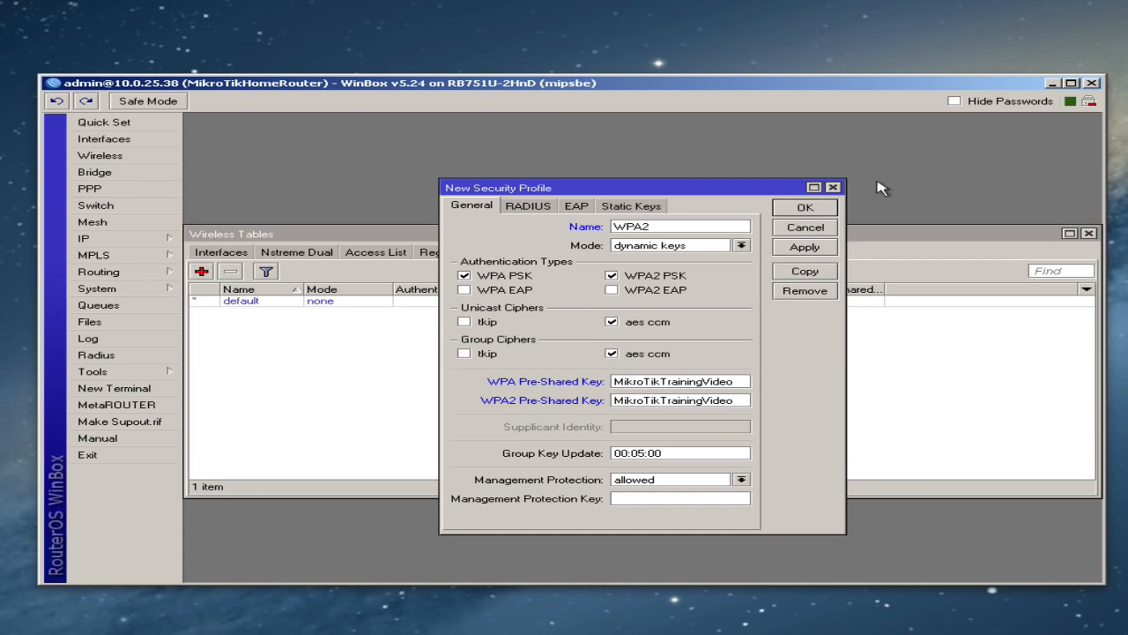
click(812, 213)
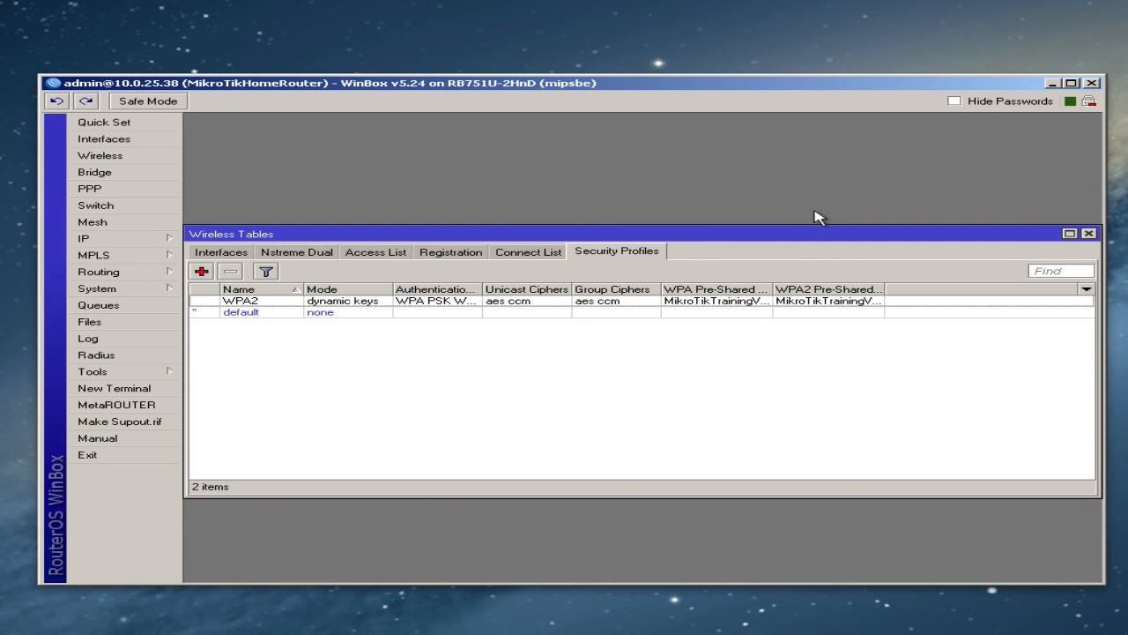
click(608, 303)
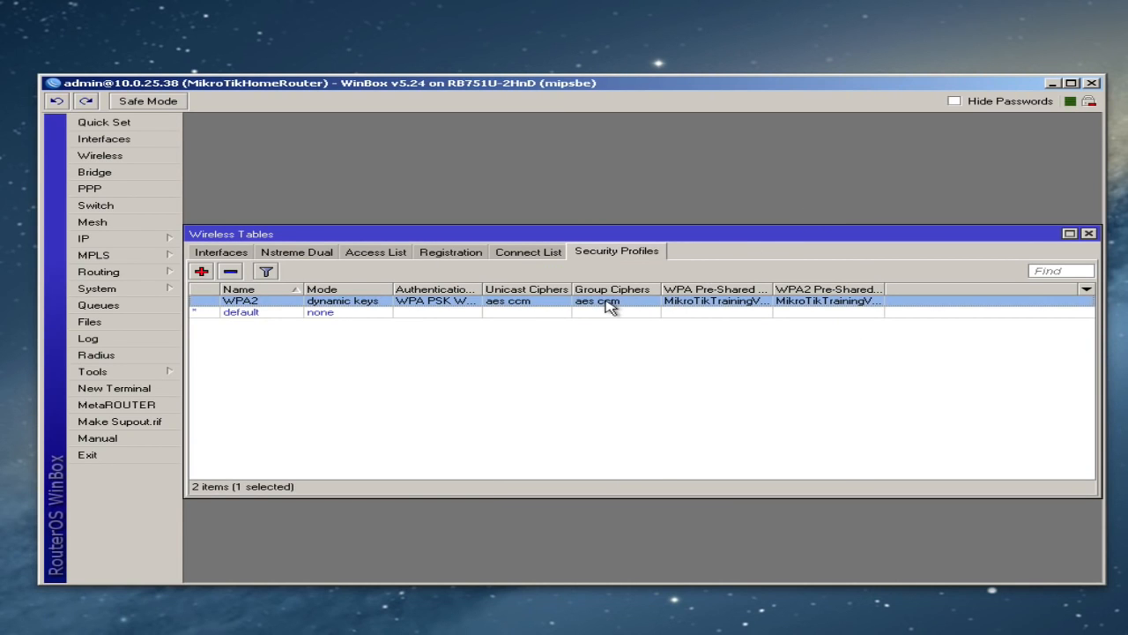
Assign the WPA2 security profile to the wlan1 interface, then apply and save the settings
click(218, 256)
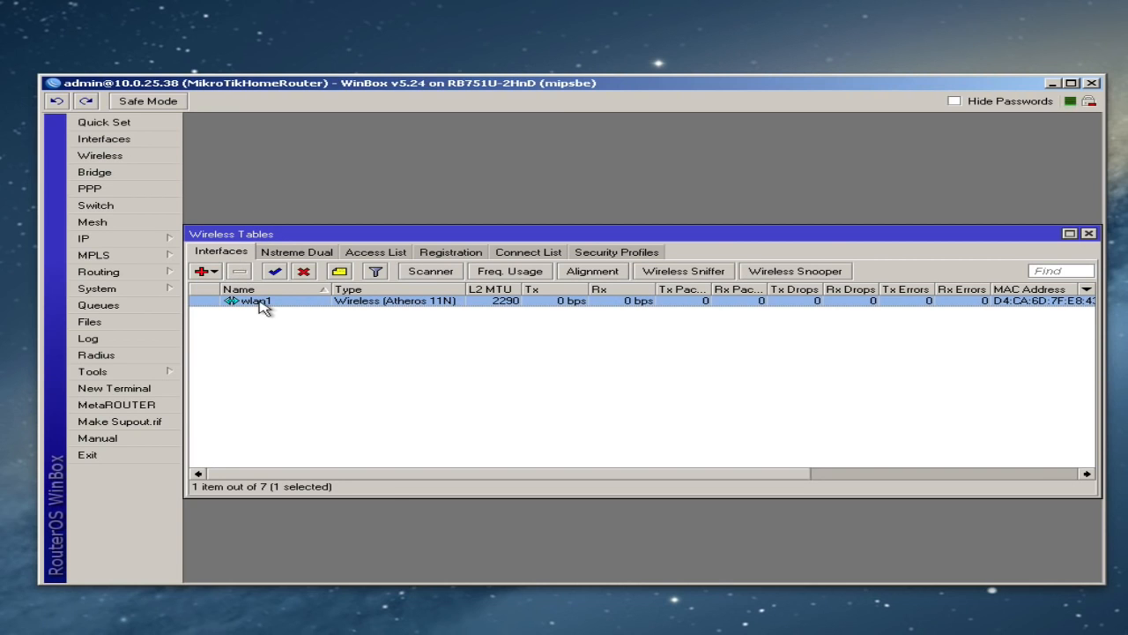
double_click(262, 302)
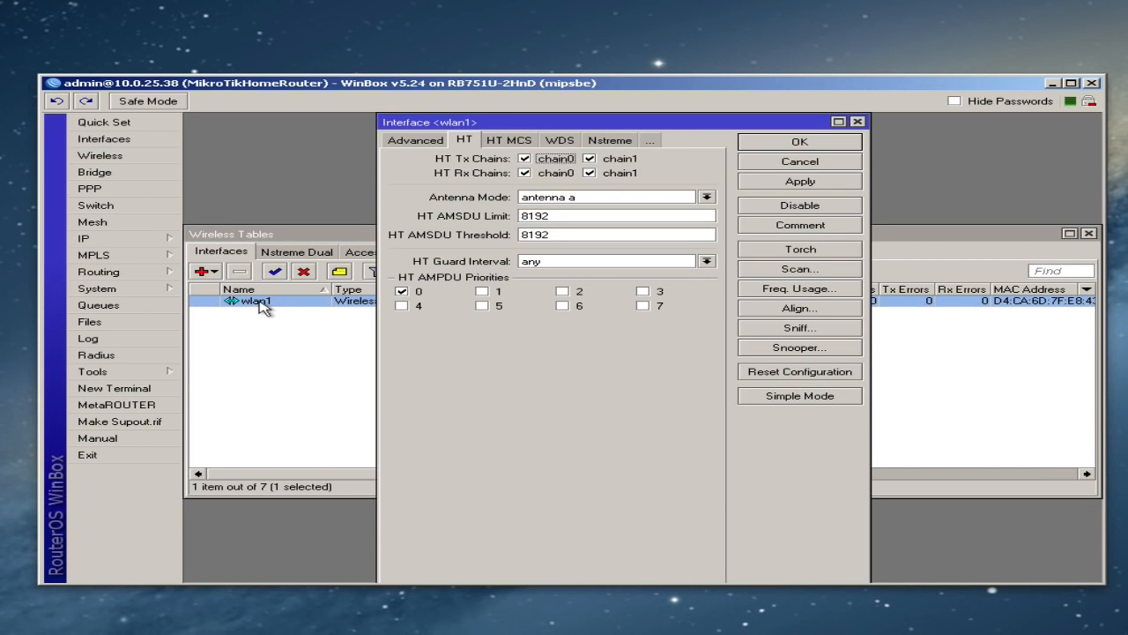
click(420, 141)
click(418, 141)
click(407, 141)
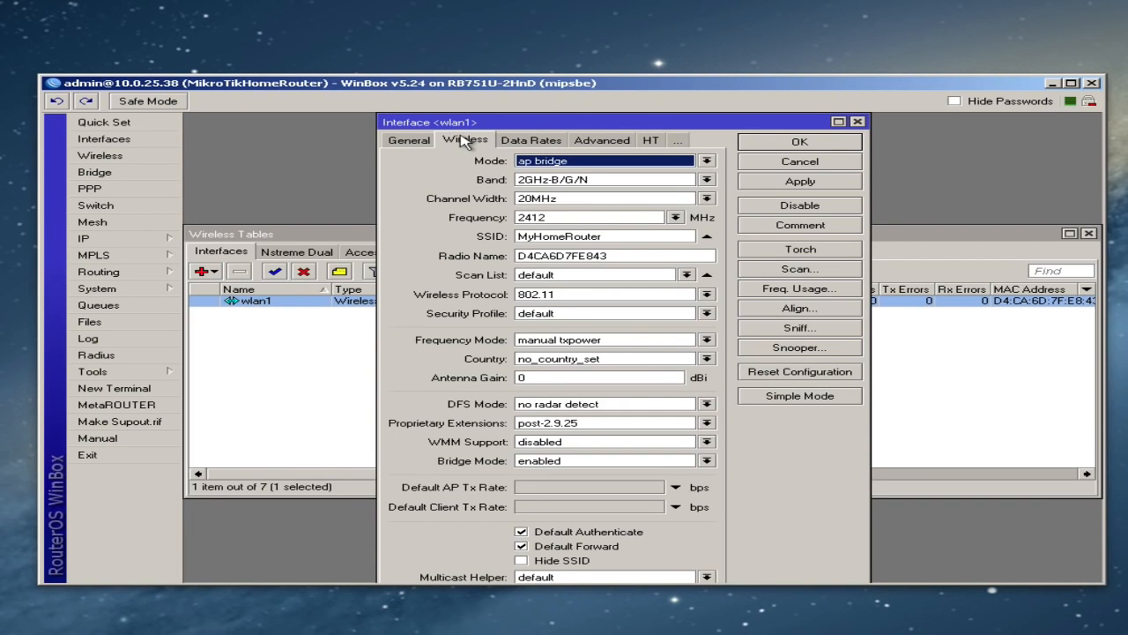
click(571, 318)
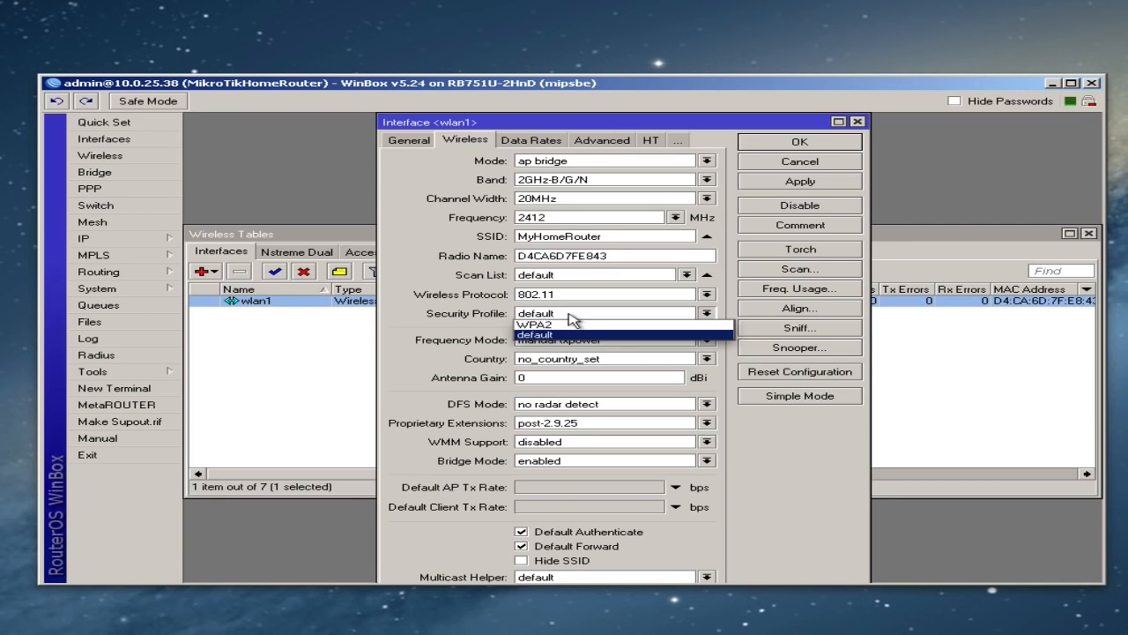
click(565, 325)
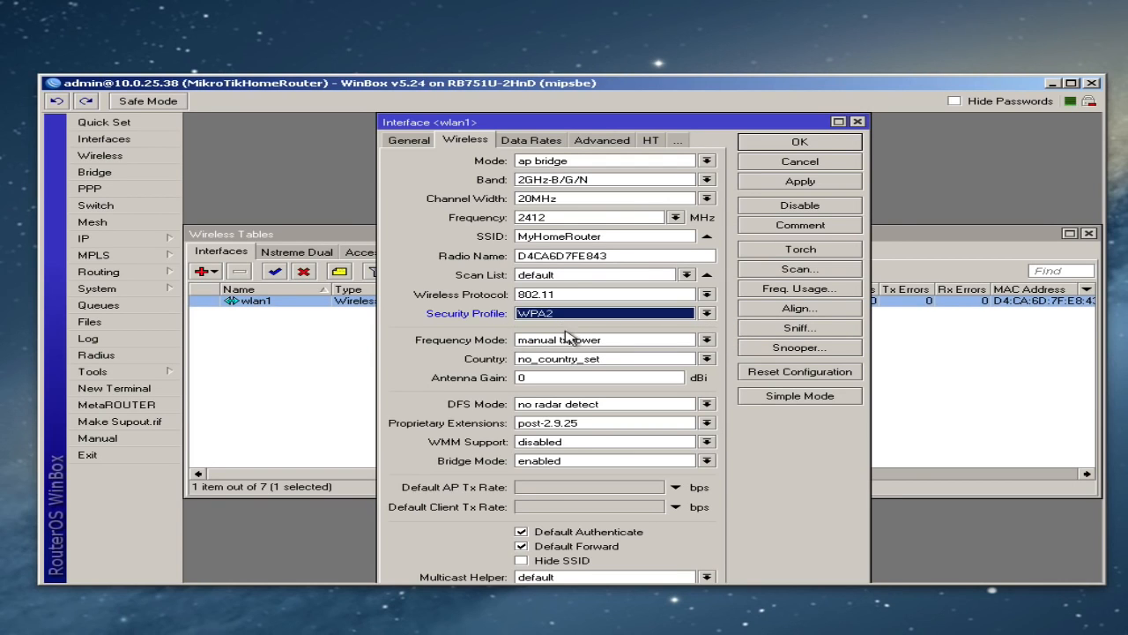
click(798, 182)
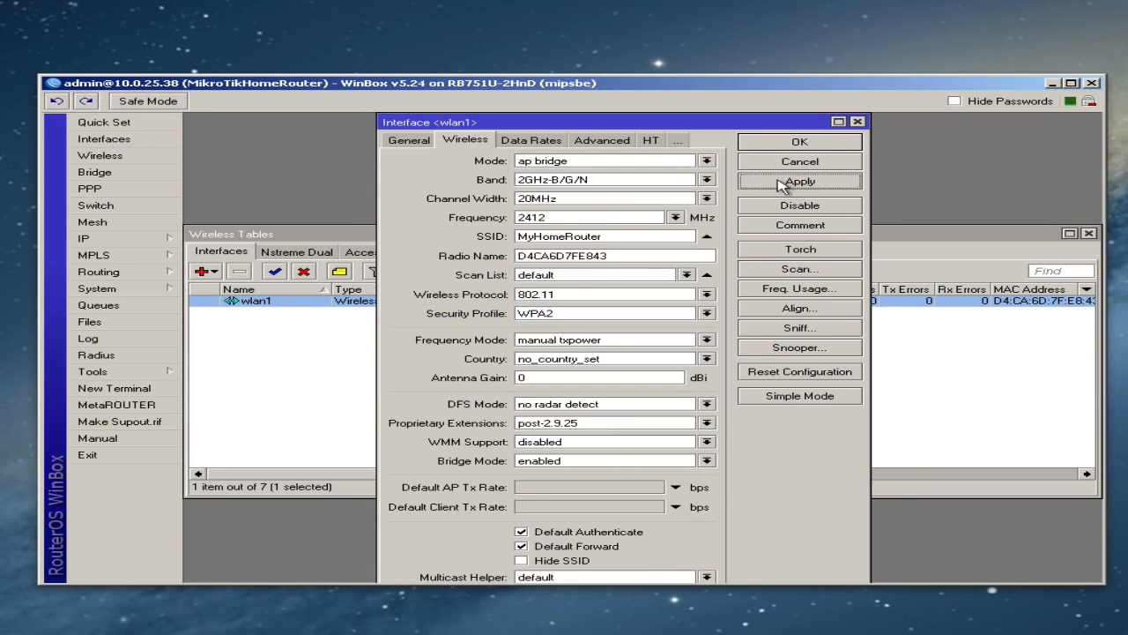
click(797, 141)
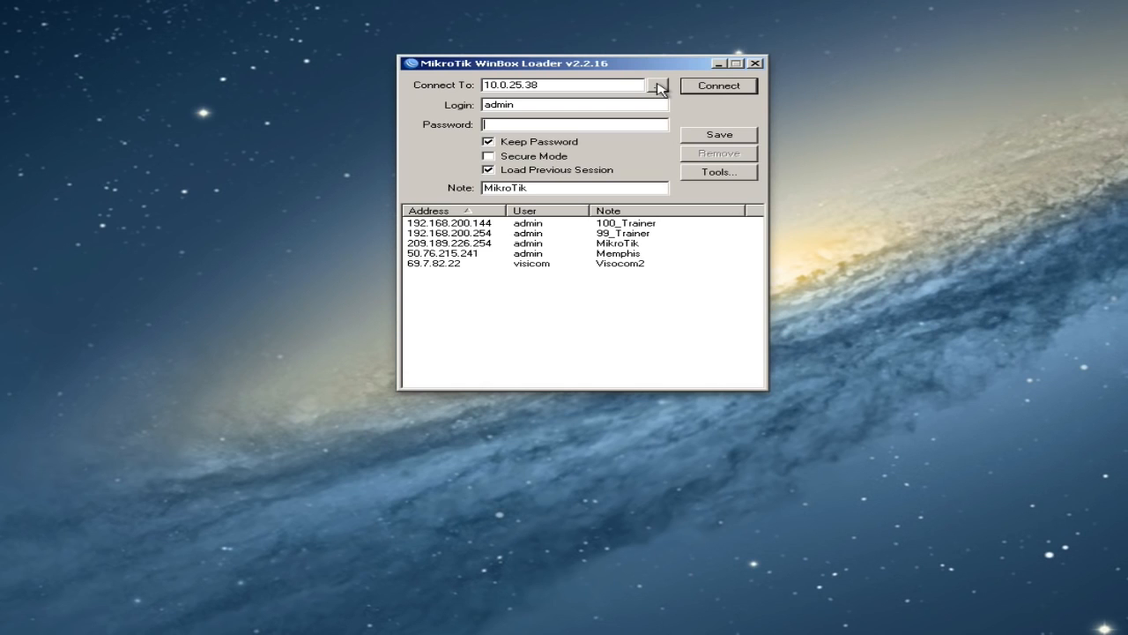
Reconnect to the router at 10.0.25.38 from the WinBox Loader and close the file list
click(660, 86)
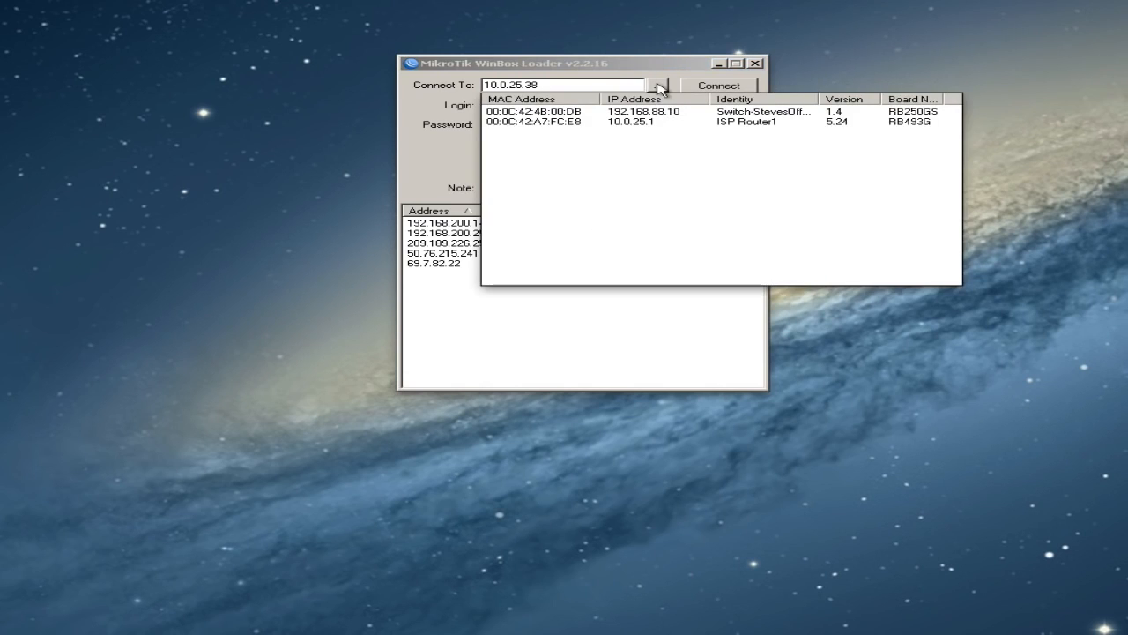
click(708, 89)
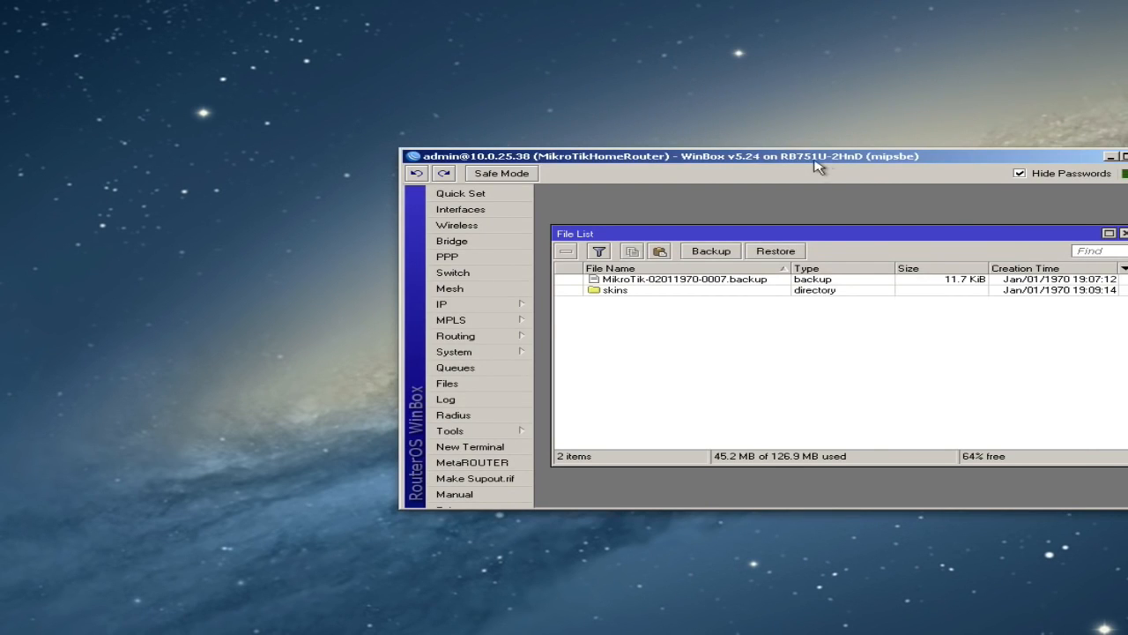
drag(797, 152, 647, 59)
click(967, 136)
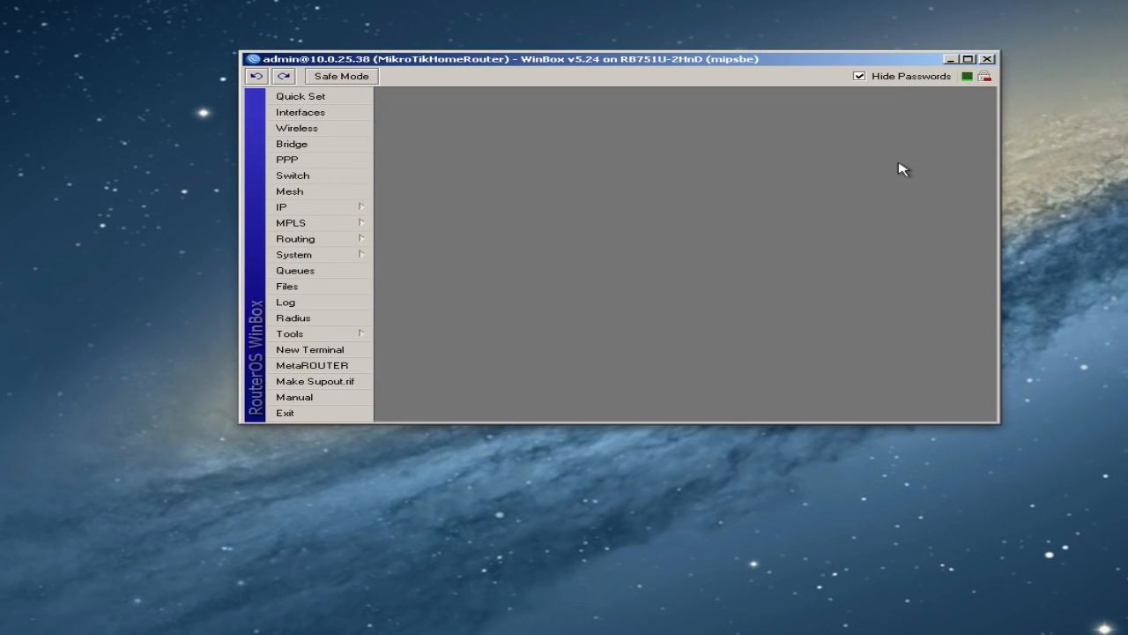
Create a new firewall NAT rule on the srcnat chain with ether1 as the outgoing interface
mouse_move(343, 212)
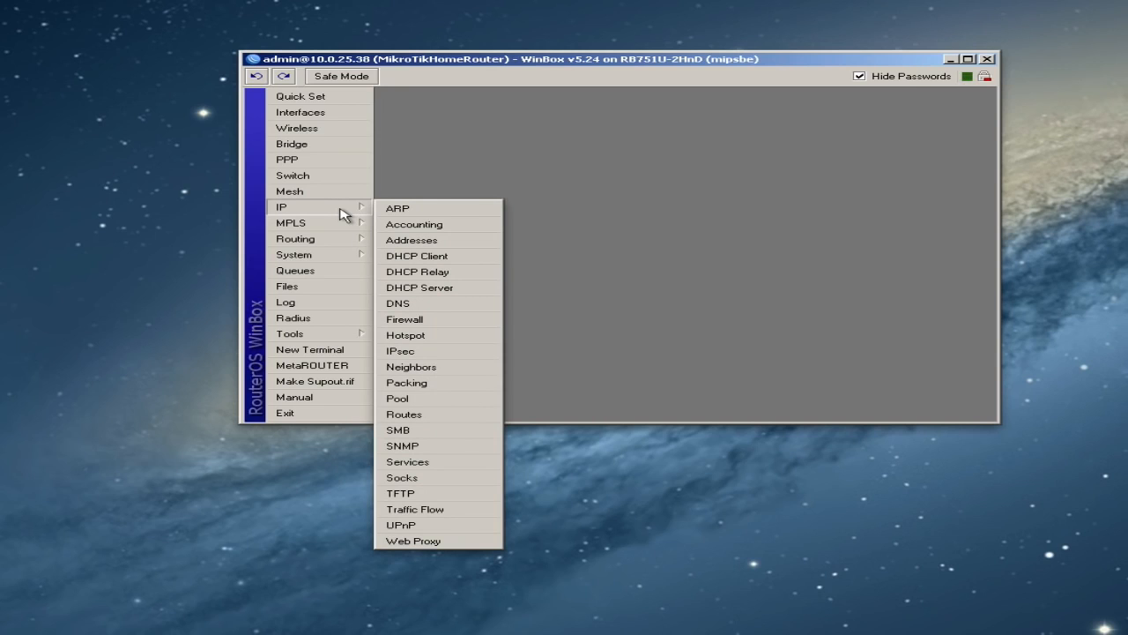
click(413, 321)
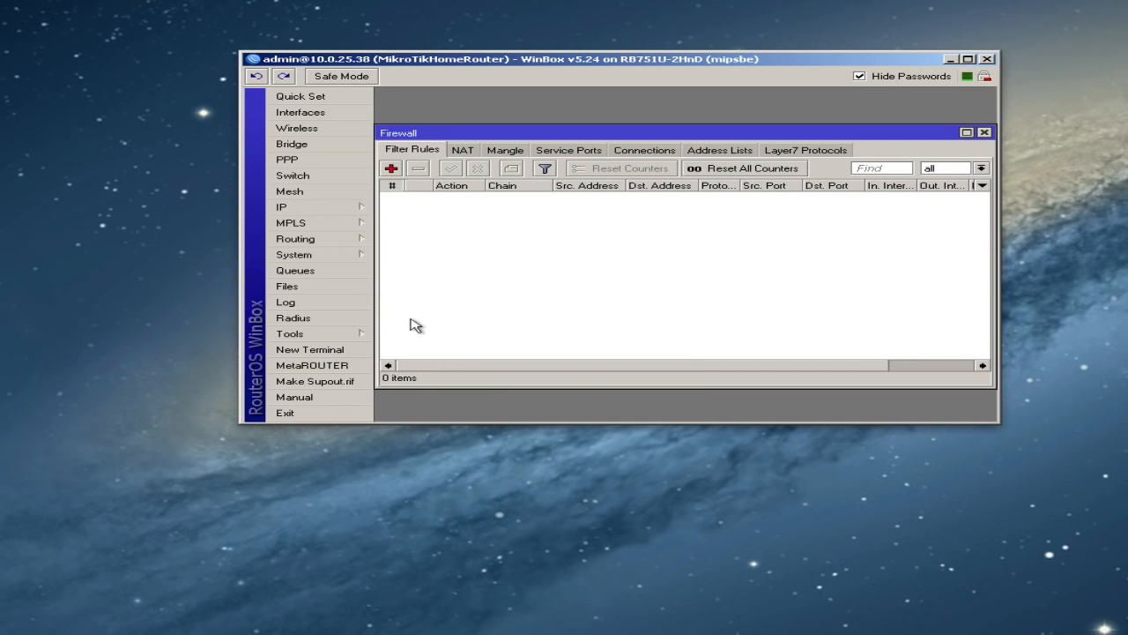
click(462, 150)
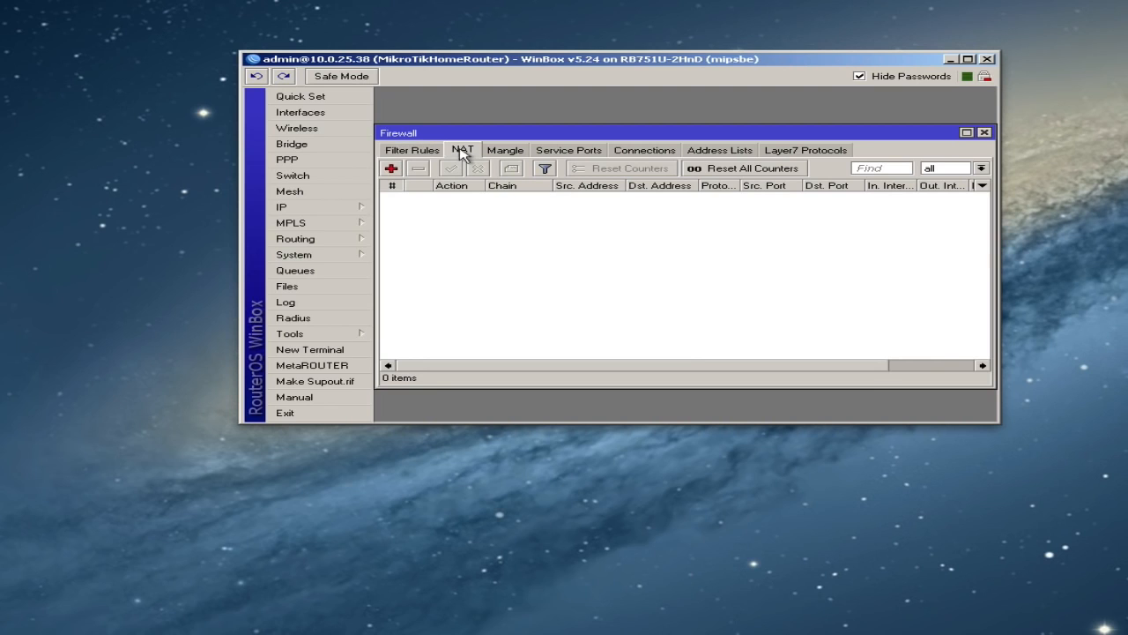
click(392, 168)
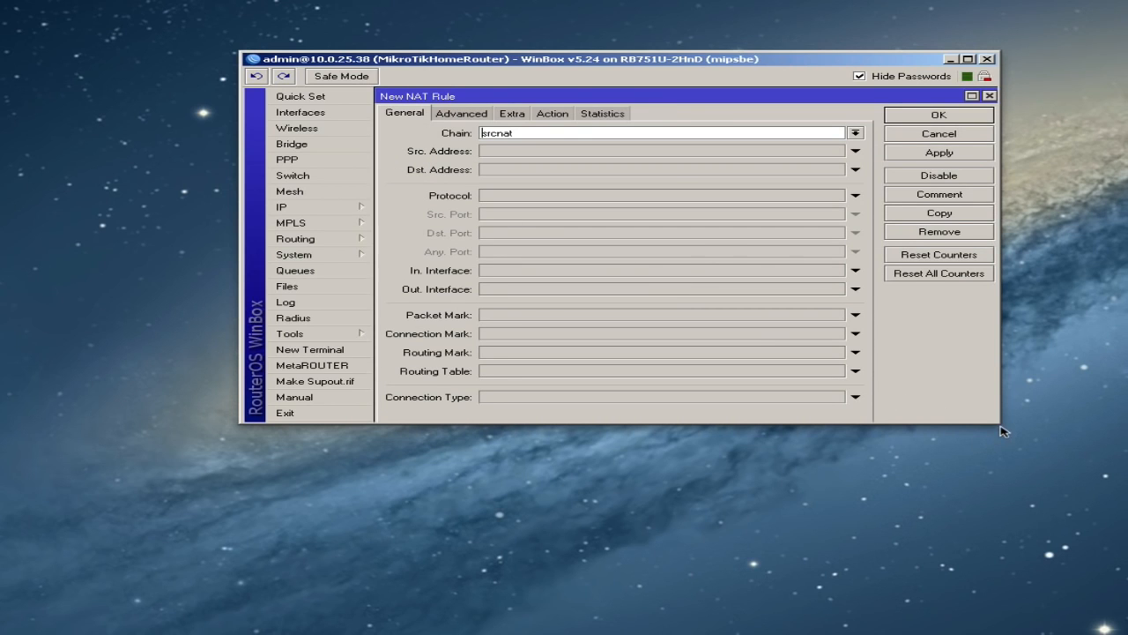
drag(997, 424, 1080, 620)
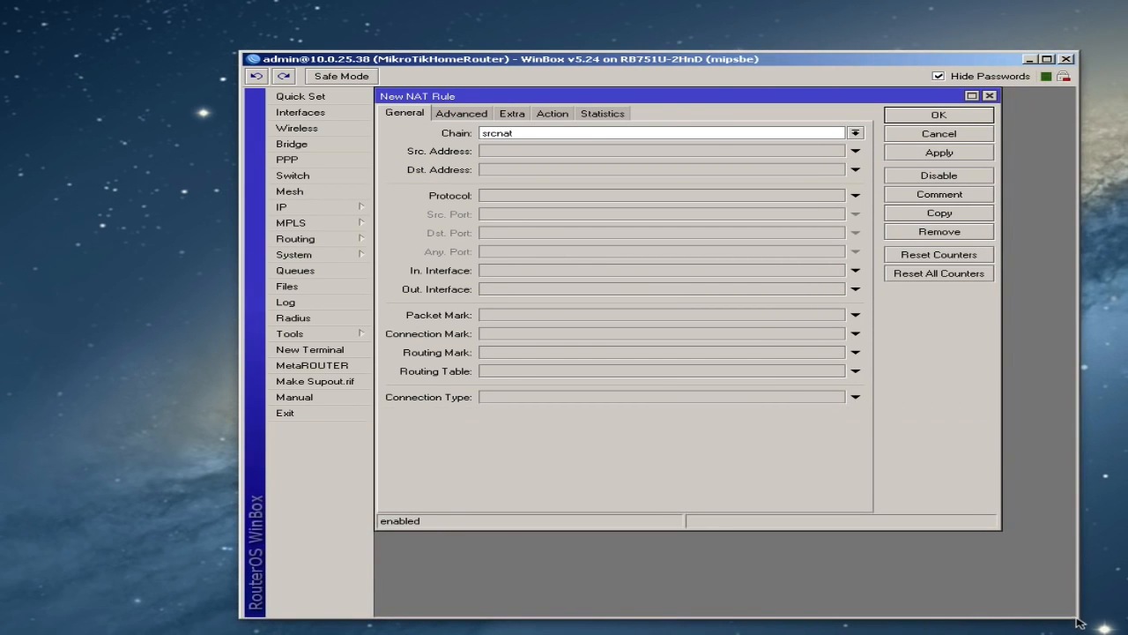
drag(813, 97, 825, 109)
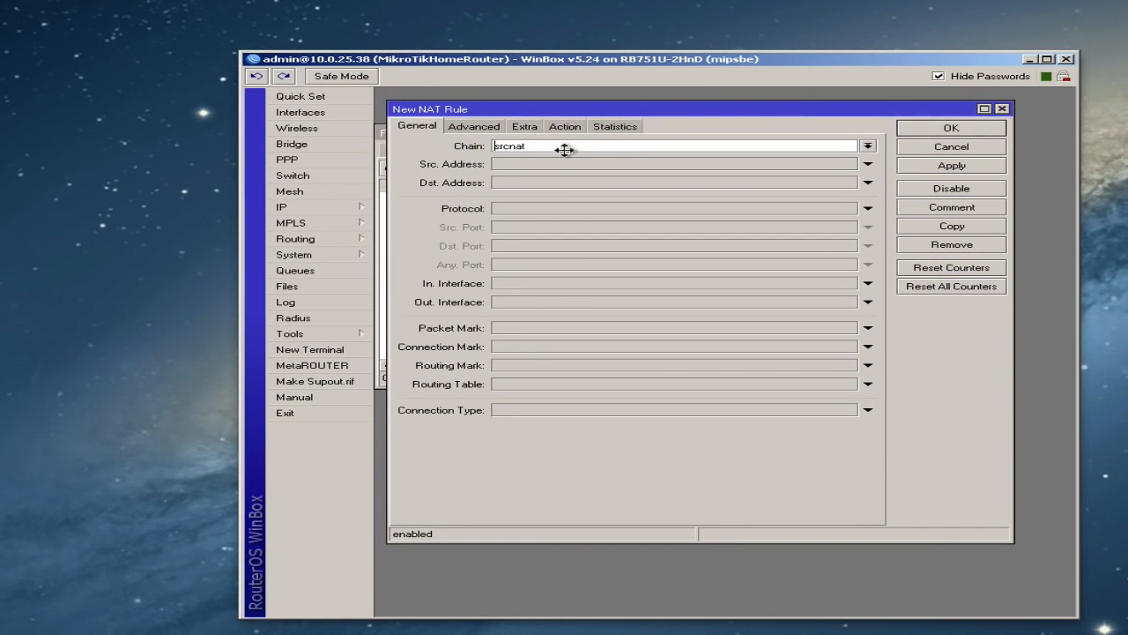
click(533, 302)
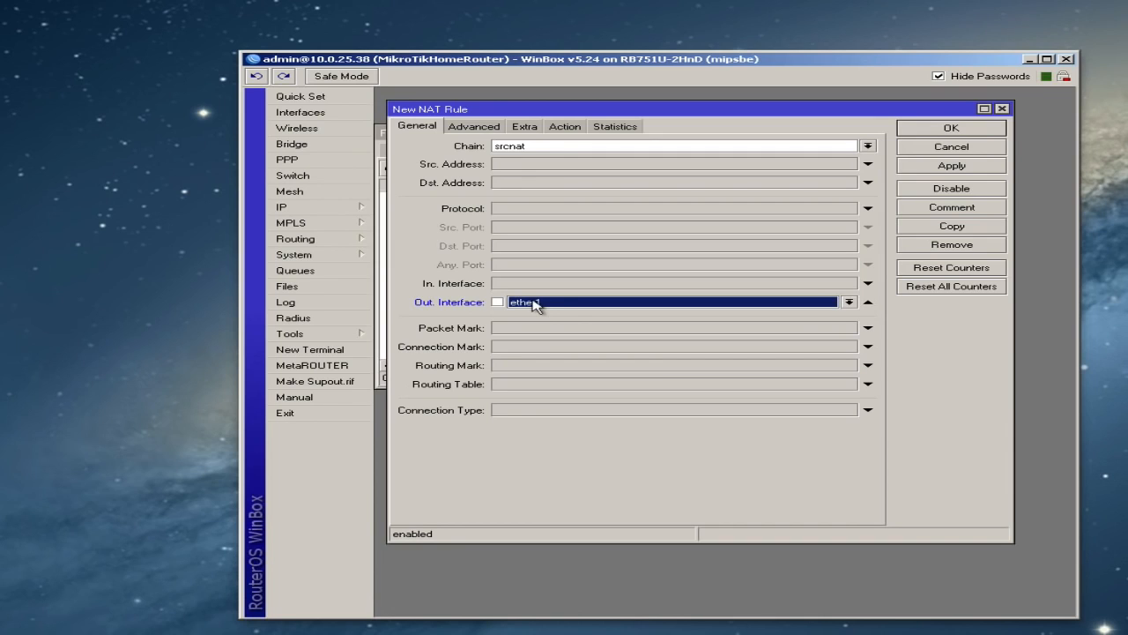
click(561, 304)
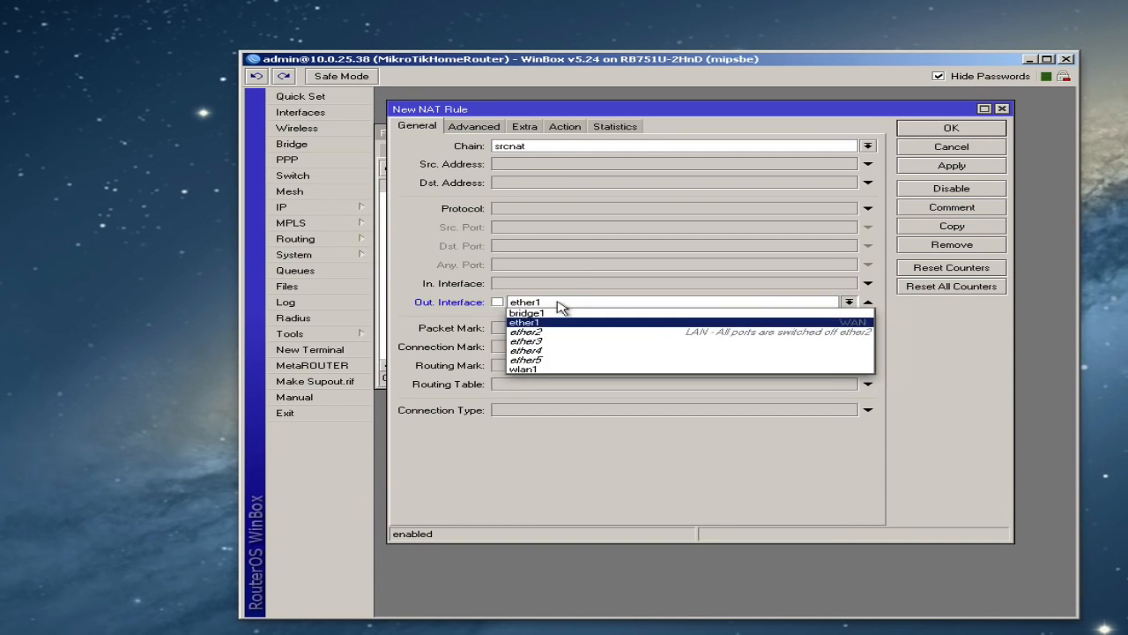
click(562, 304)
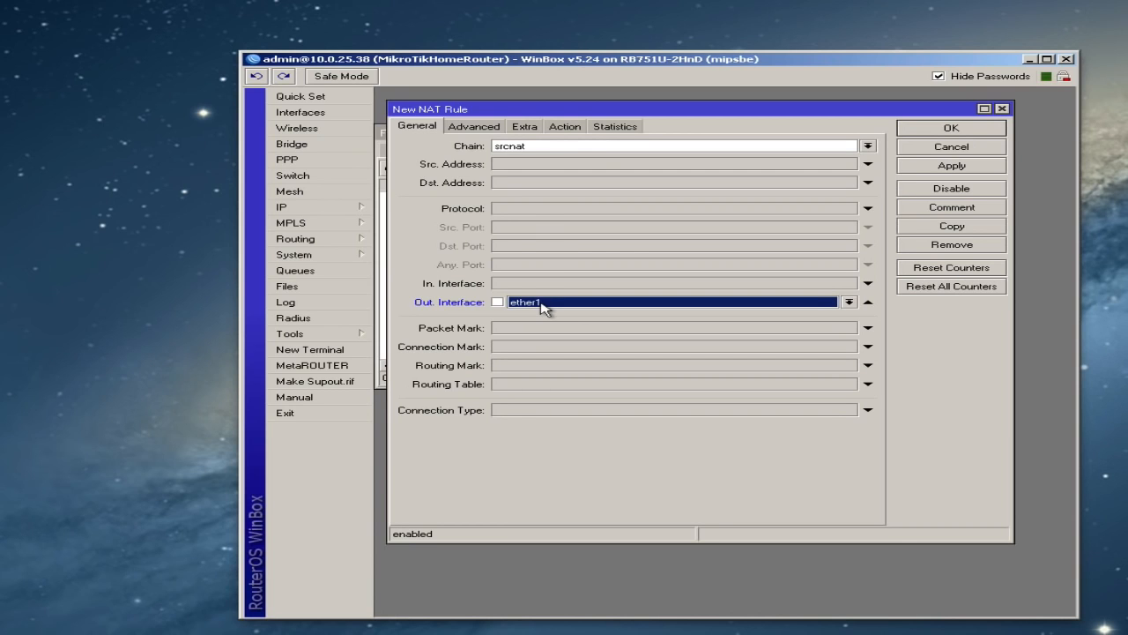
Set the NAT rule's action to masquerade and save the rule
click(568, 128)
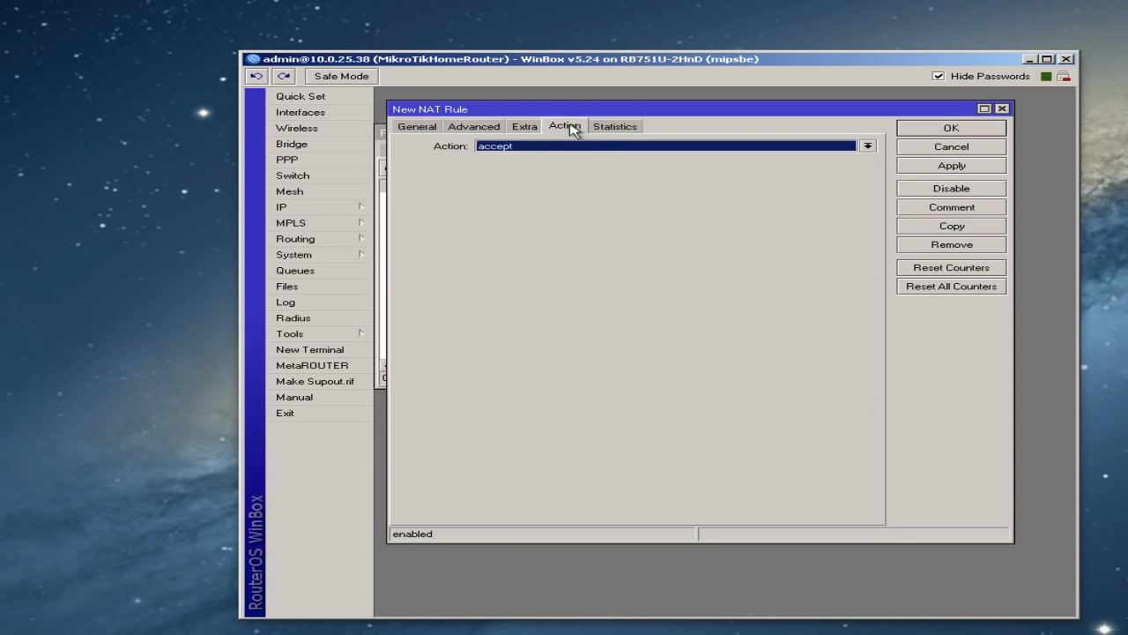
click(579, 148)
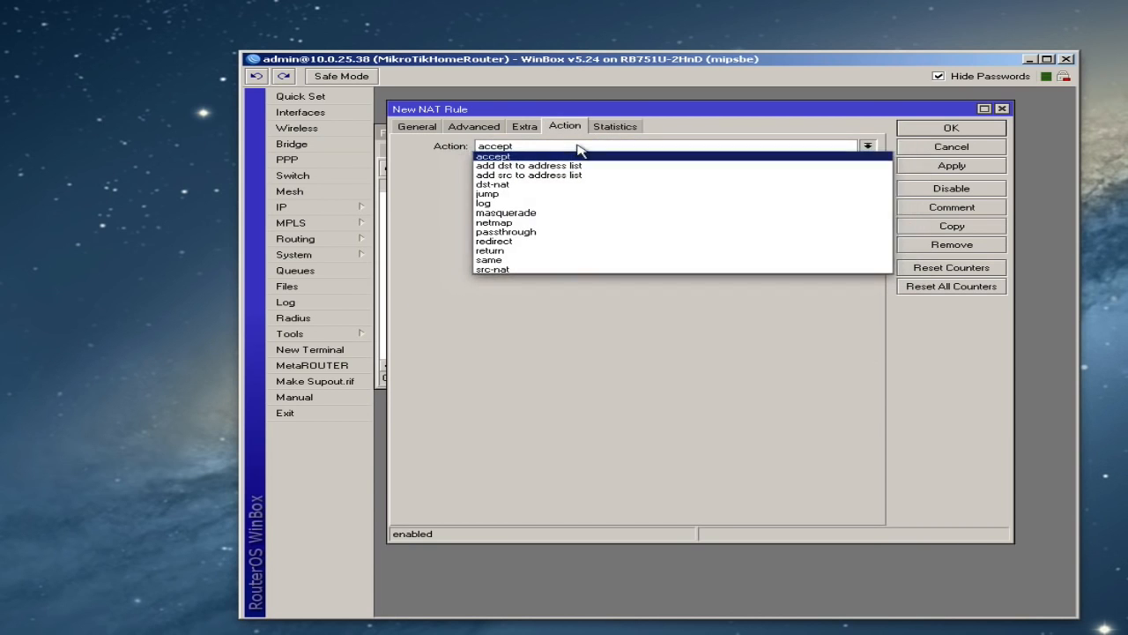
click(535, 213)
click(939, 128)
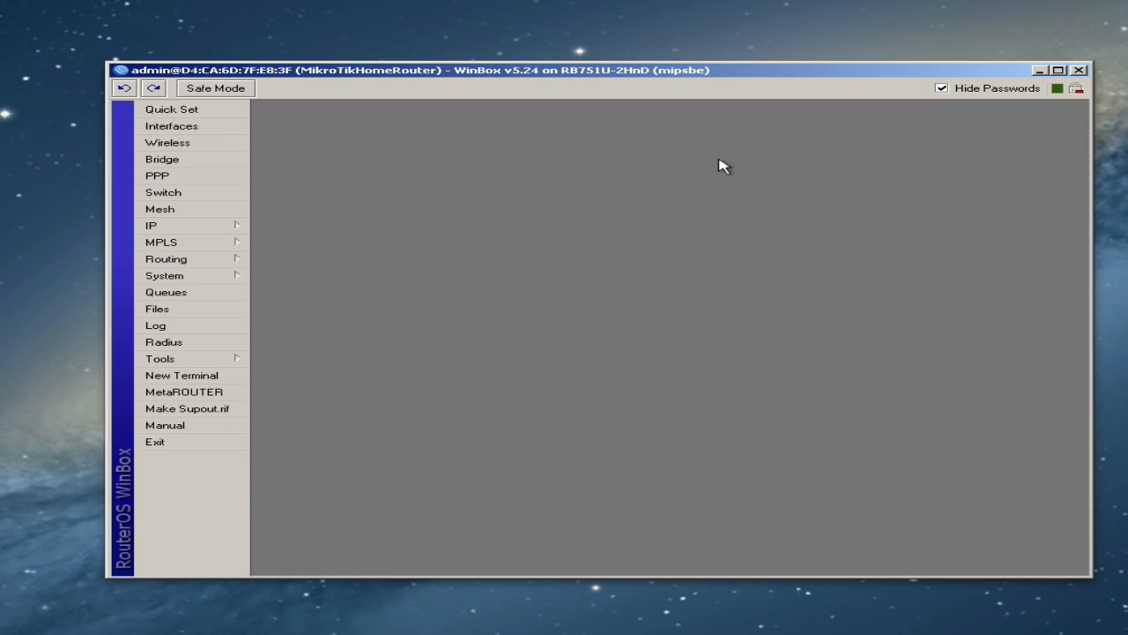
Add a firewall address list entry named OurLocalLAN with address 192.168.1.0/24
click(220, 229)
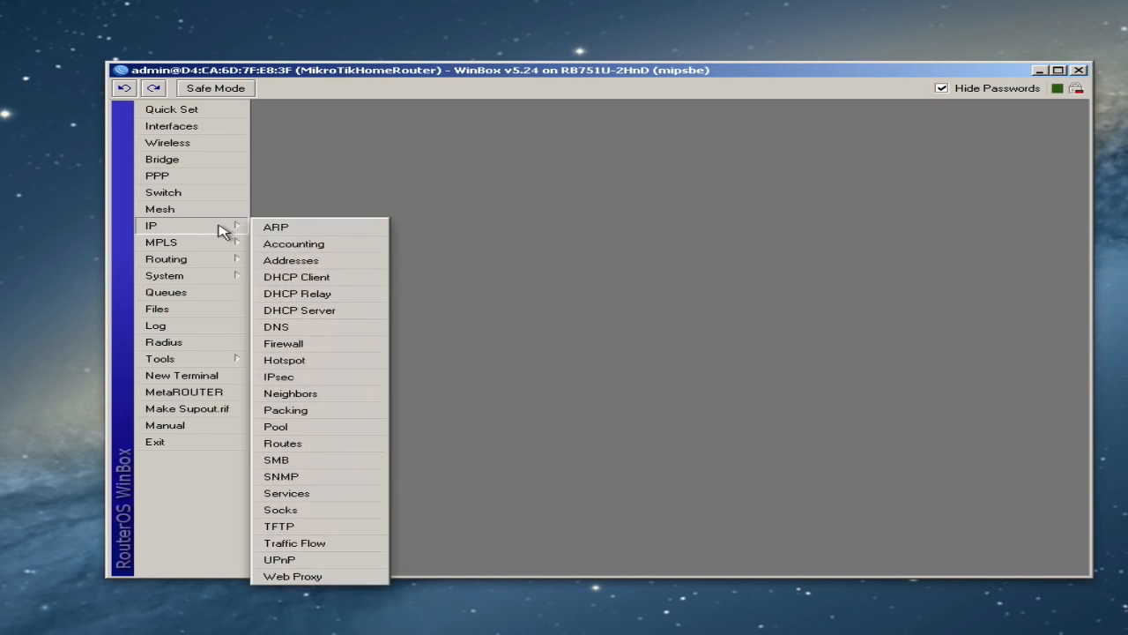
click(286, 344)
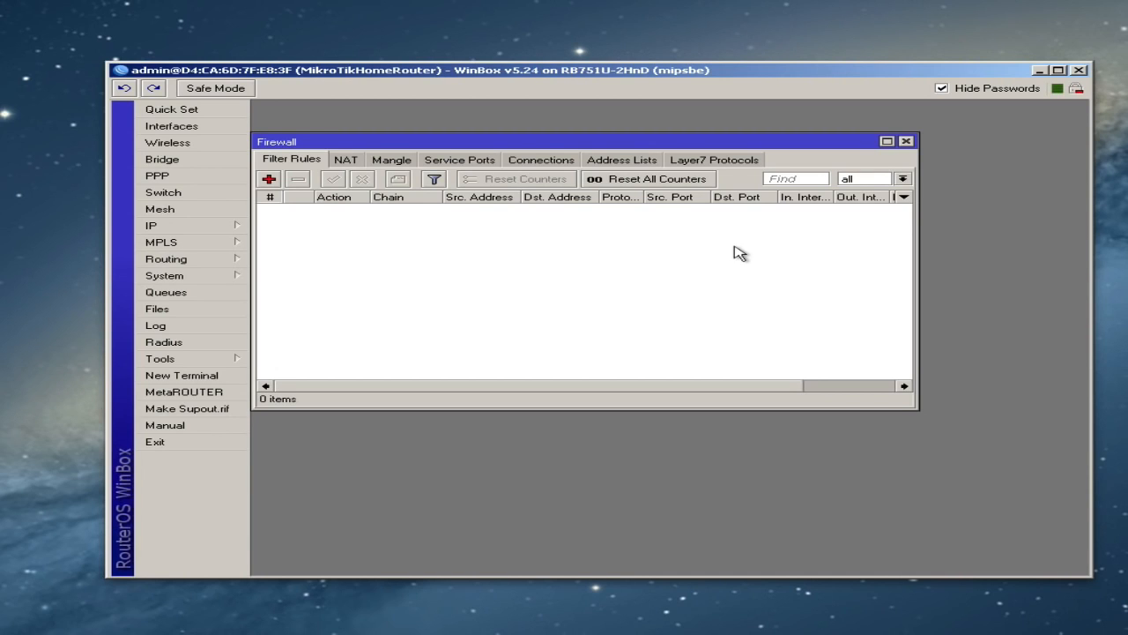
click(243, 225)
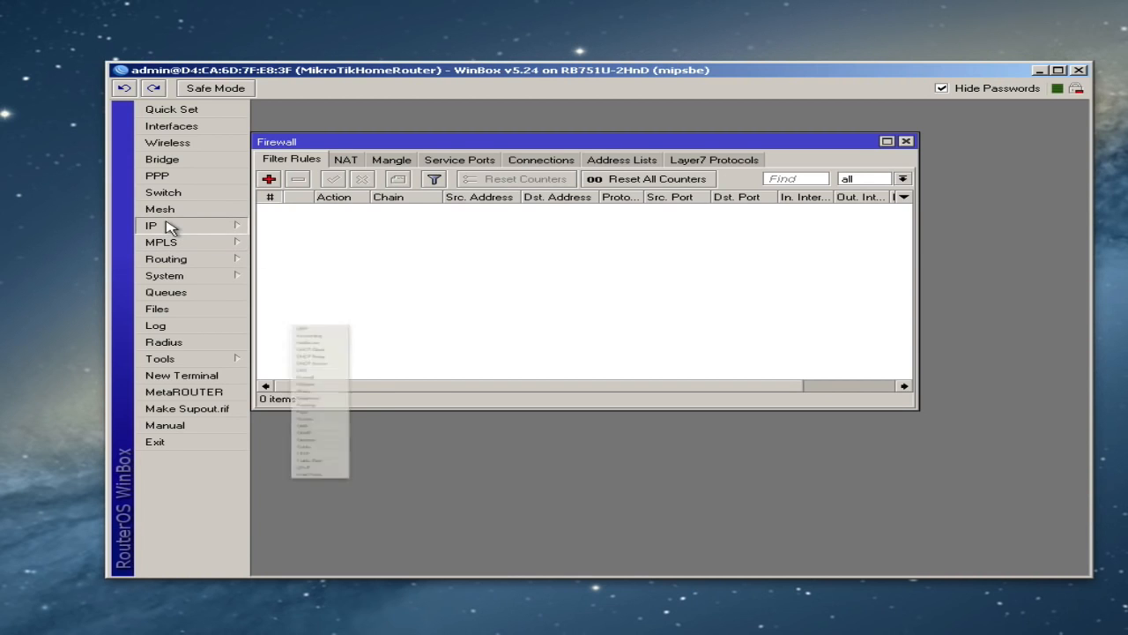
click(621, 161)
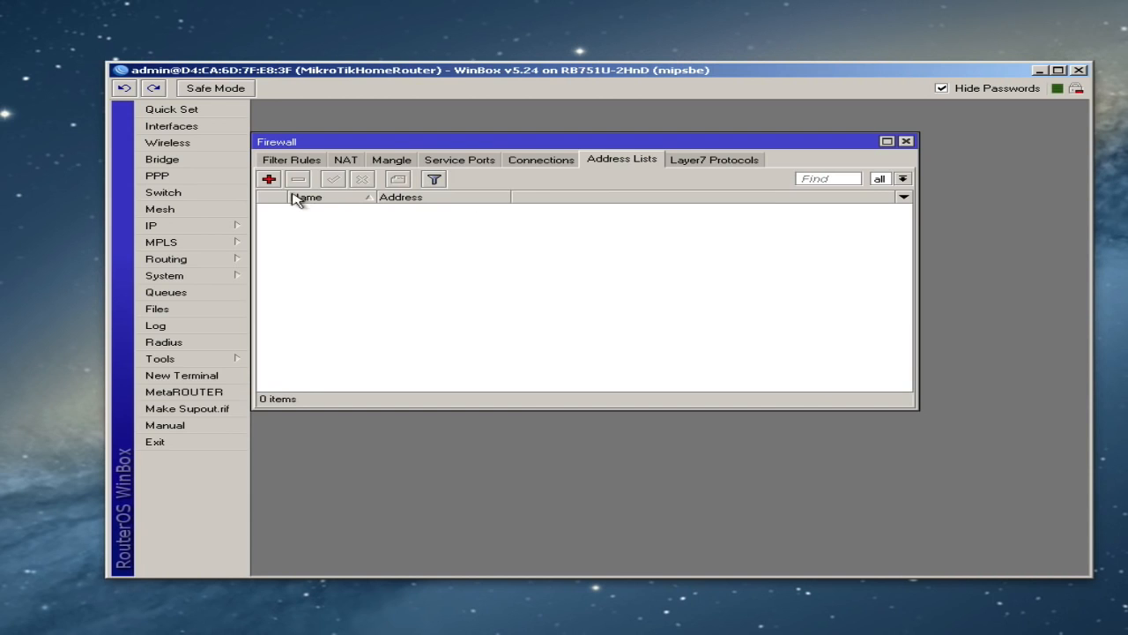
click(269, 179)
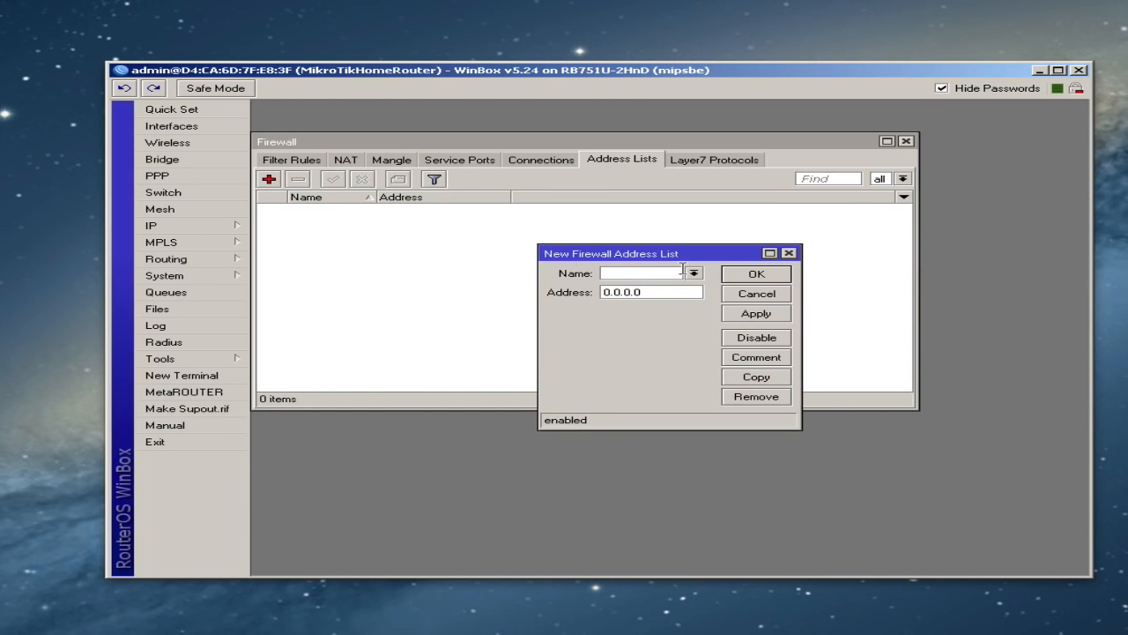
drag(659, 259, 484, 238)
drag(624, 403, 835, 456)
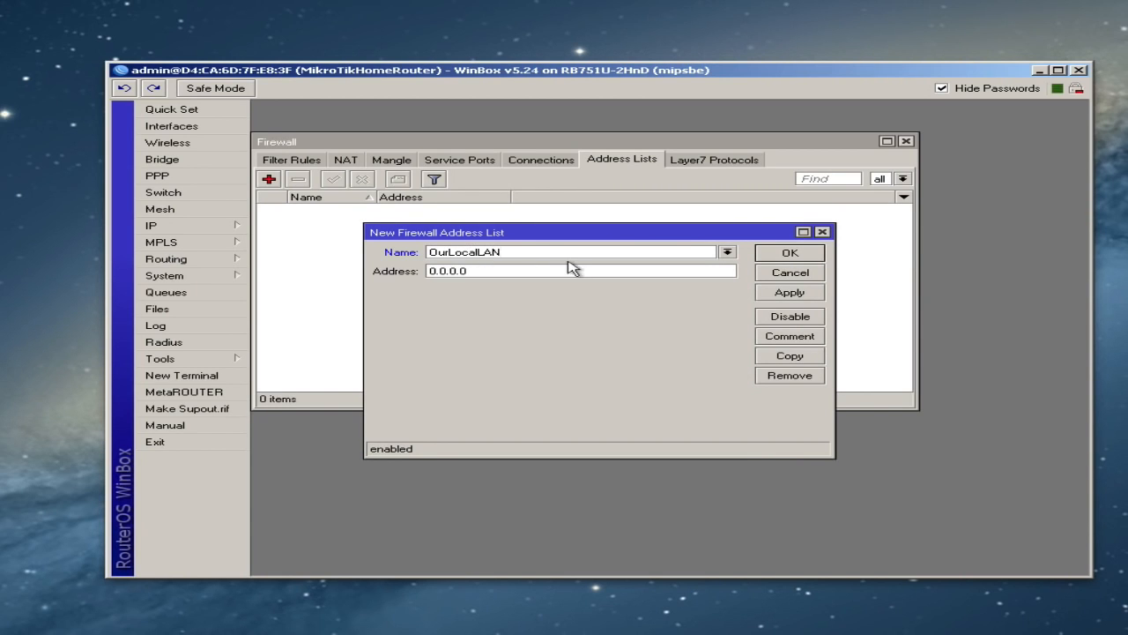
double_click(518, 269)
text(192.168.1.0/24)
click(790, 254)
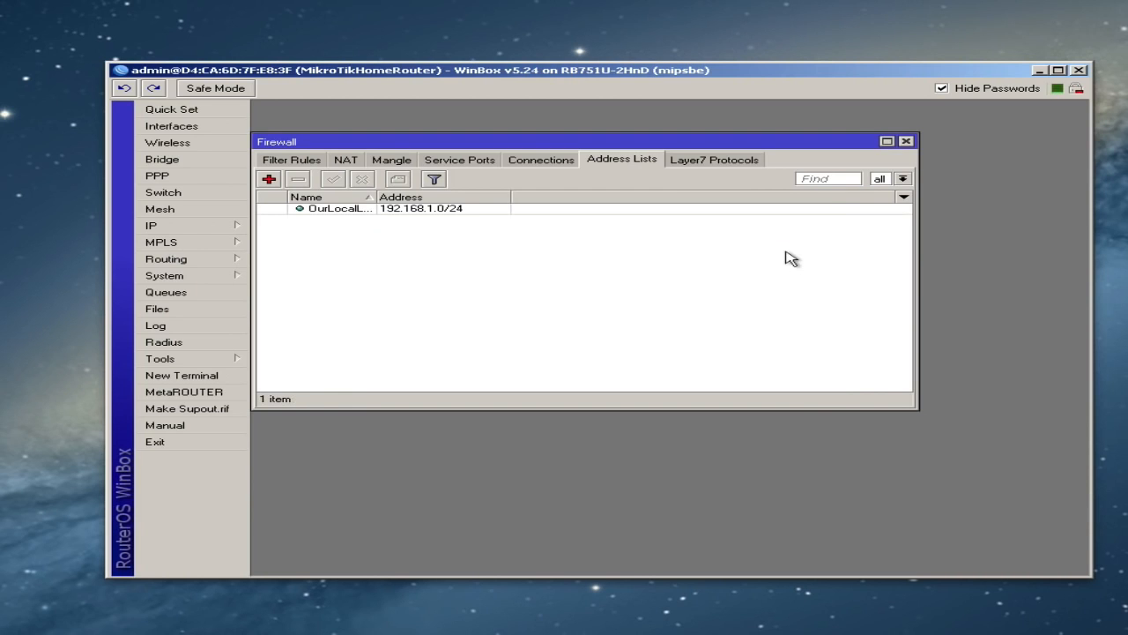
Add a second entry with address 10.0.25.0/24 to the OurLocalLAN address list
click(269, 180)
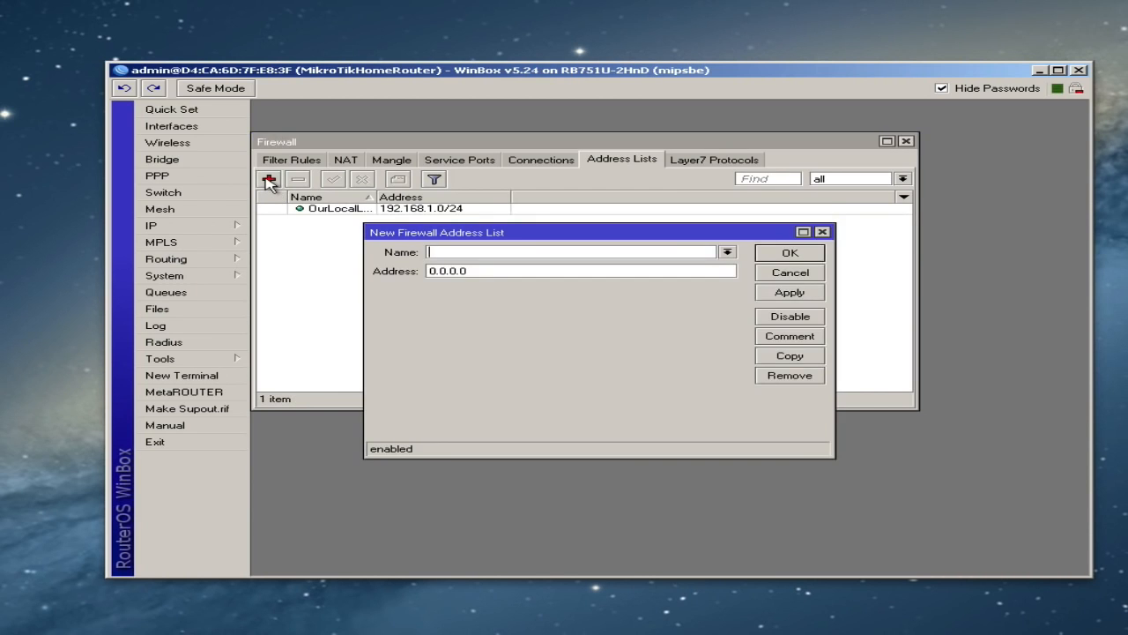
click(728, 252)
click(676, 265)
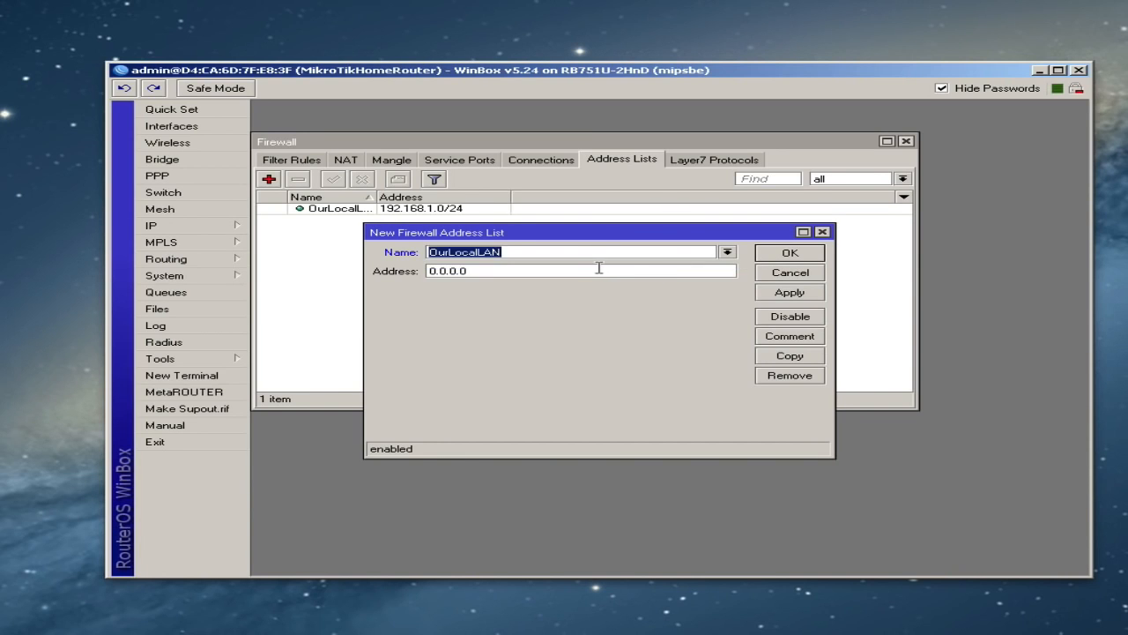
key(Tab)
text(10)
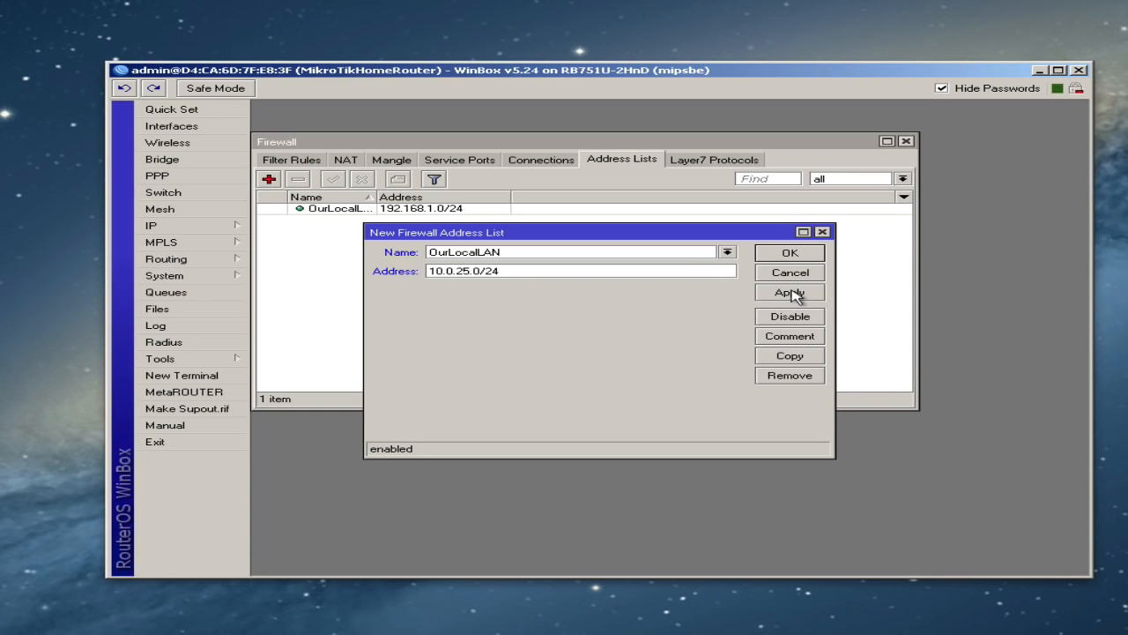
click(789, 252)
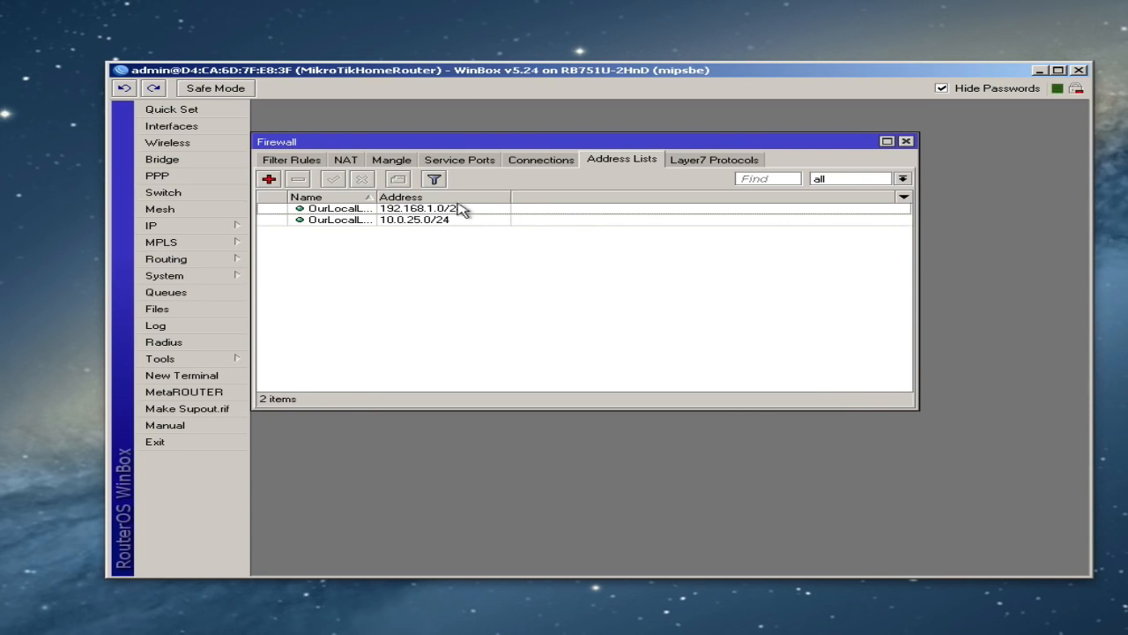
Widen the Name column of the address lists and review both OurLocalLAN entries
click(431, 212)
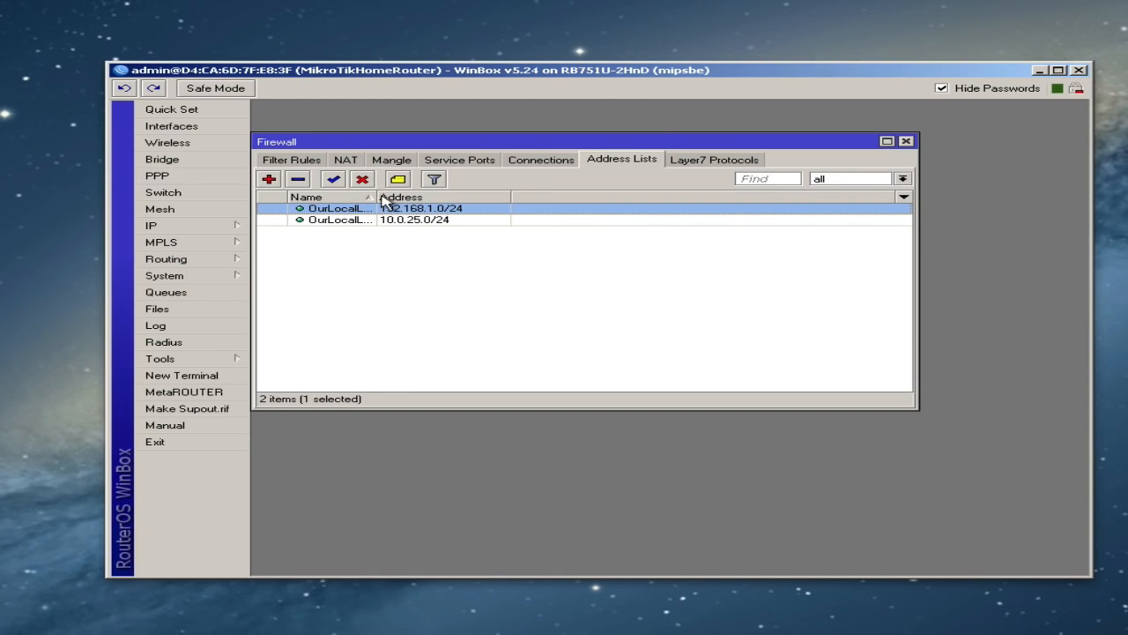
drag(381, 196, 457, 196)
click(458, 221)
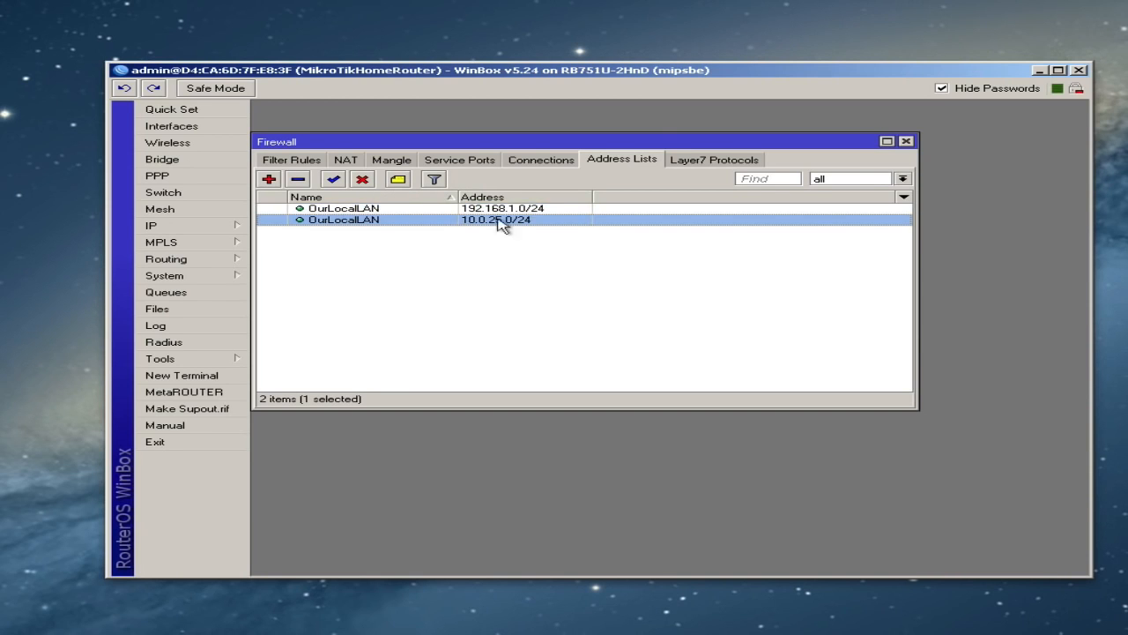
click(518, 209)
click(520, 219)
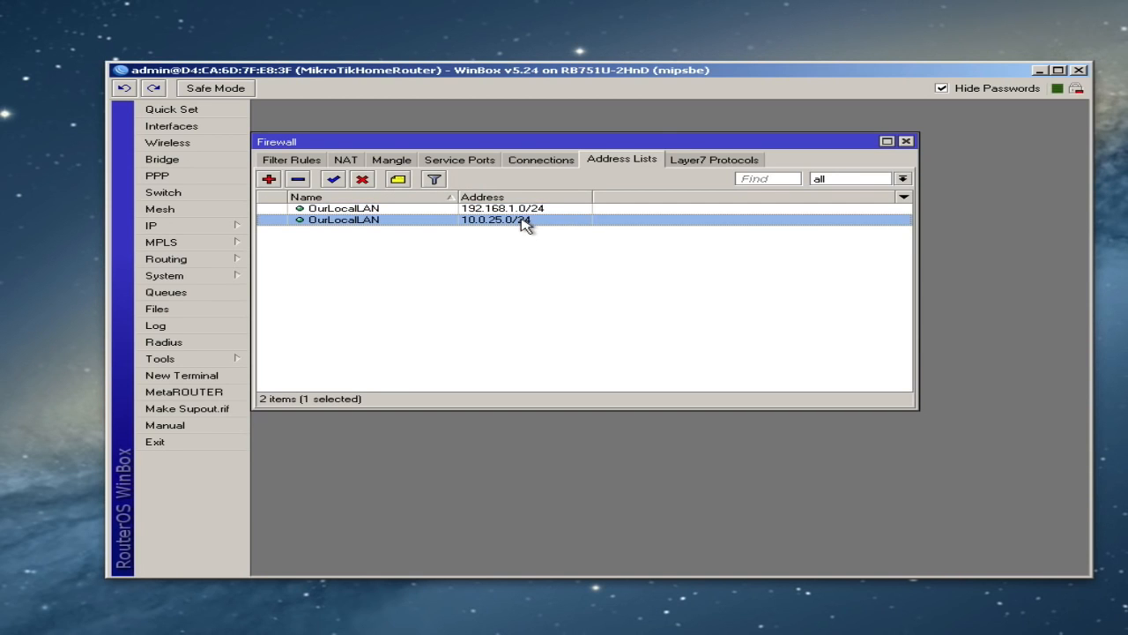
click(640, 270)
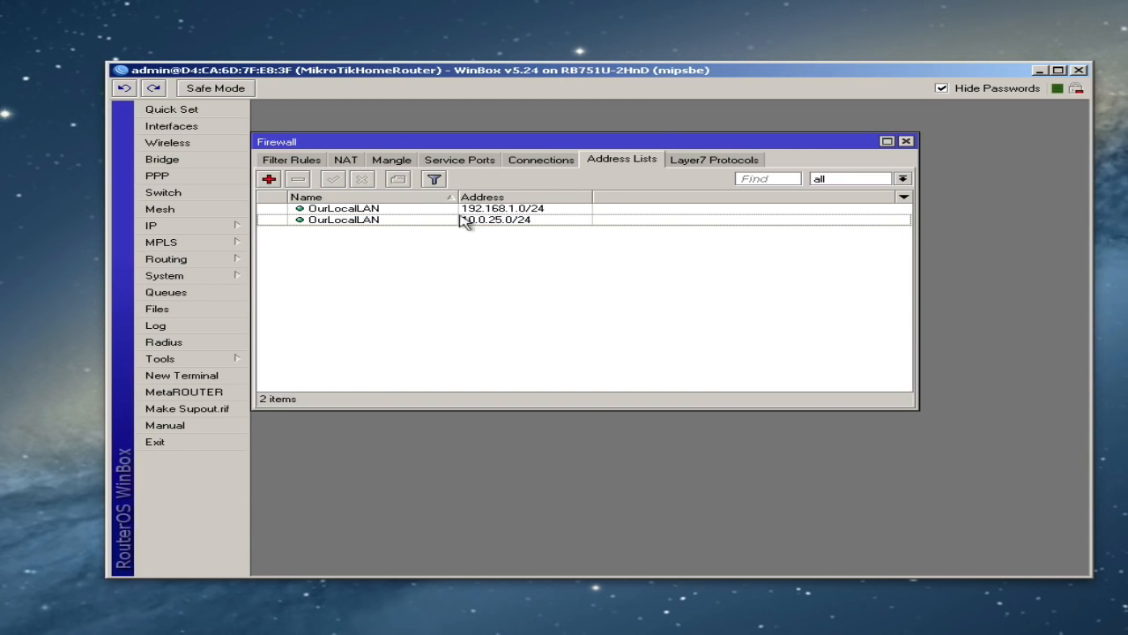
Start a new firewall filter rule on the input chain
click(295, 161)
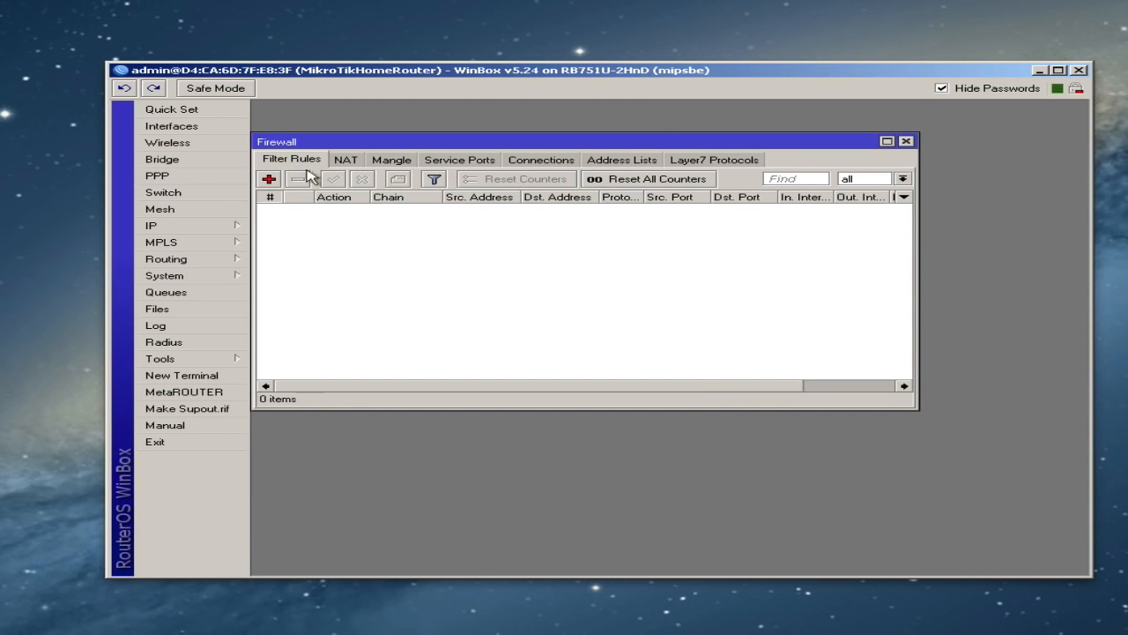
click(270, 179)
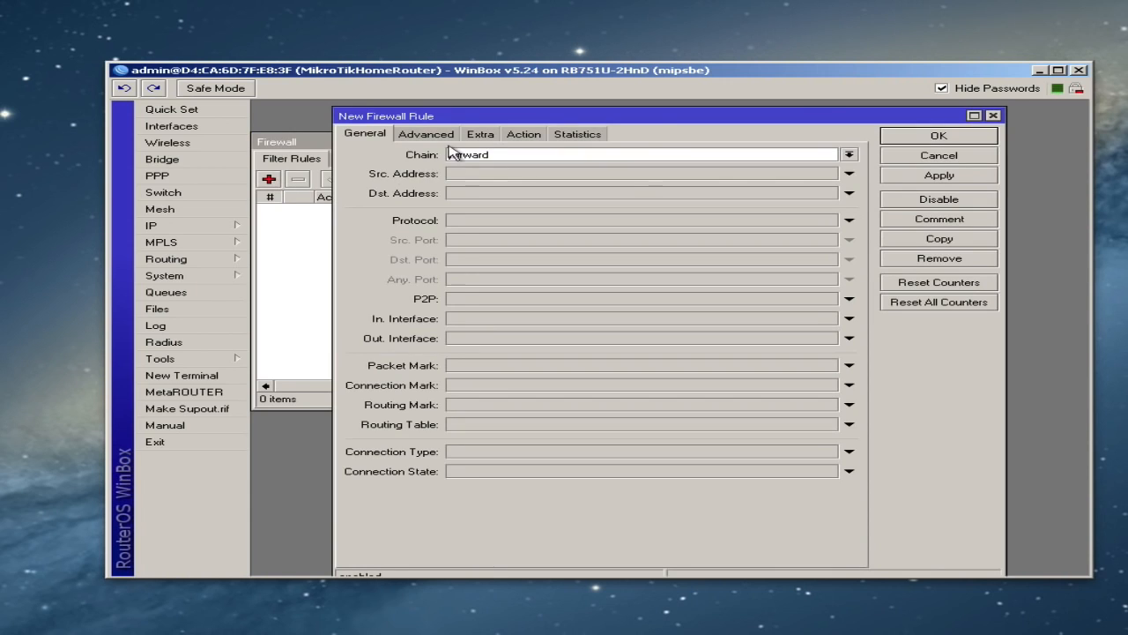
click(849, 154)
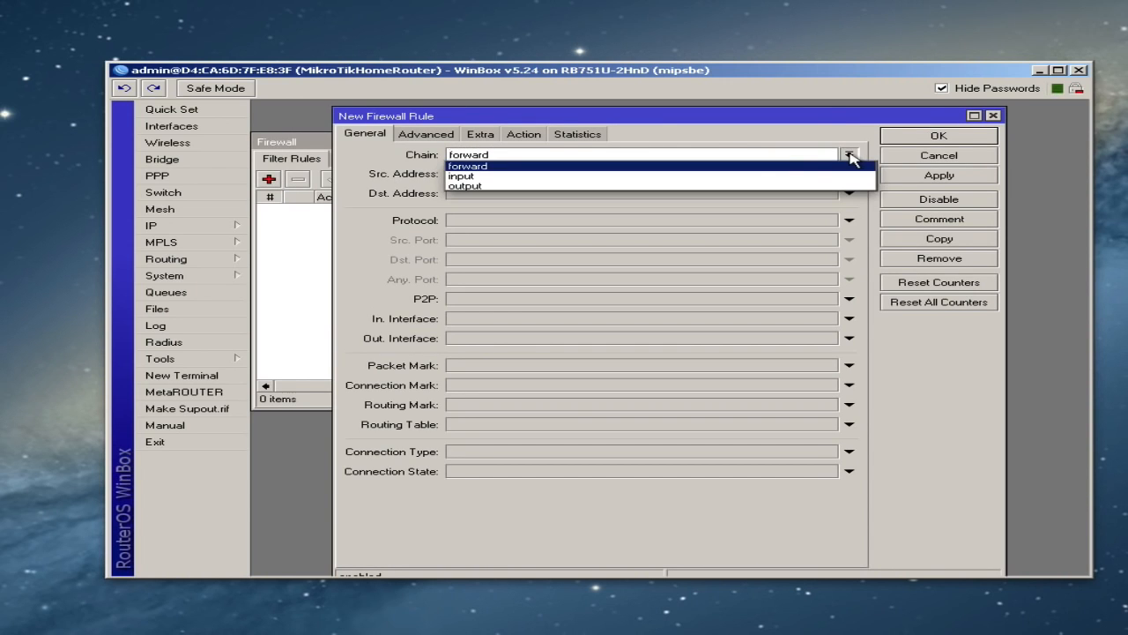
click(774, 176)
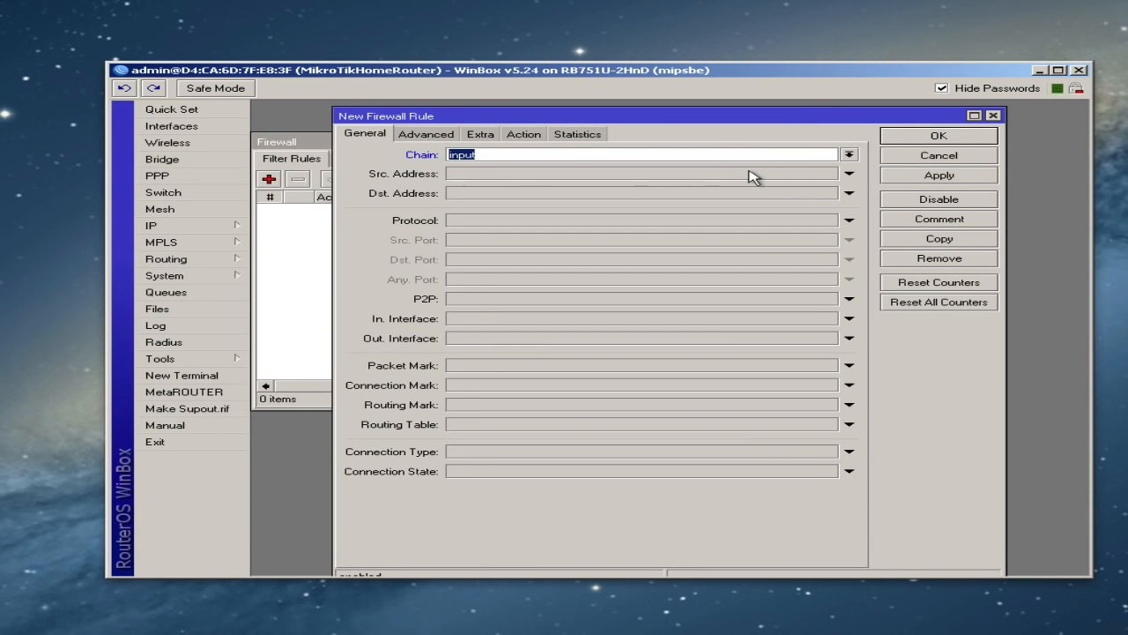
Set the filter rule's source address list to OurLocalLAN, keep the accept action and apply the rule
click(427, 135)
click(529, 157)
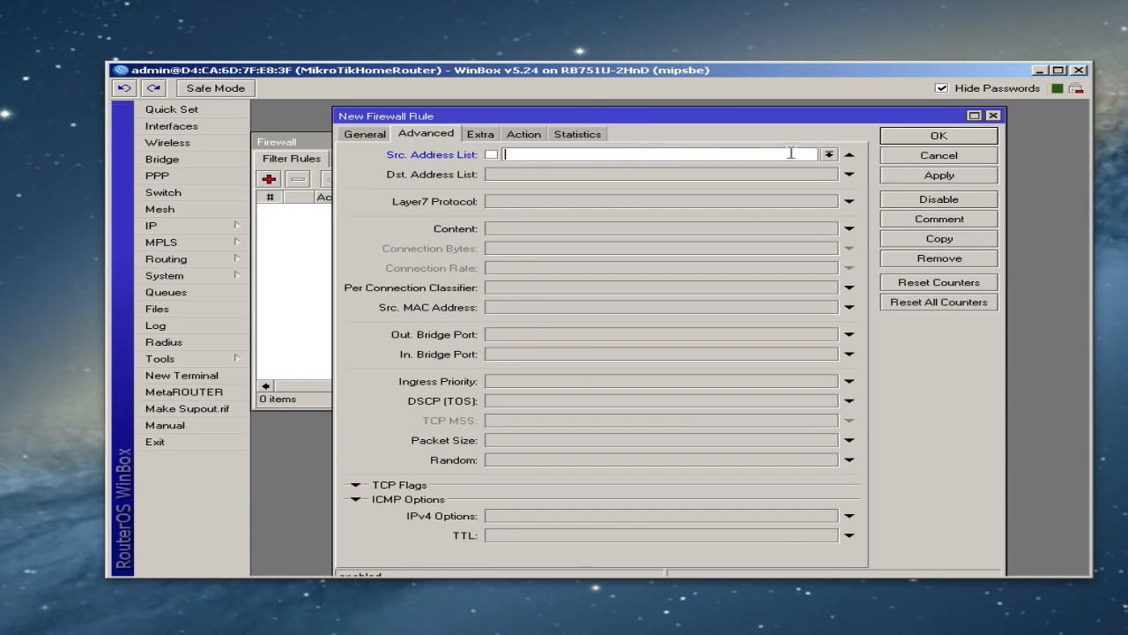
click(828, 155)
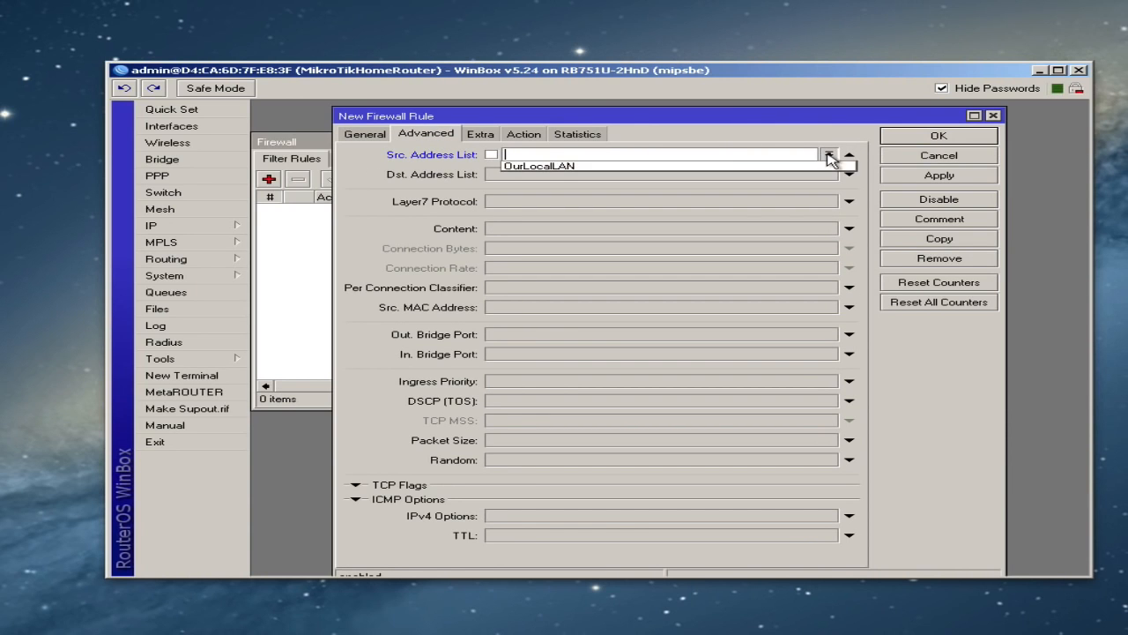
click(657, 154)
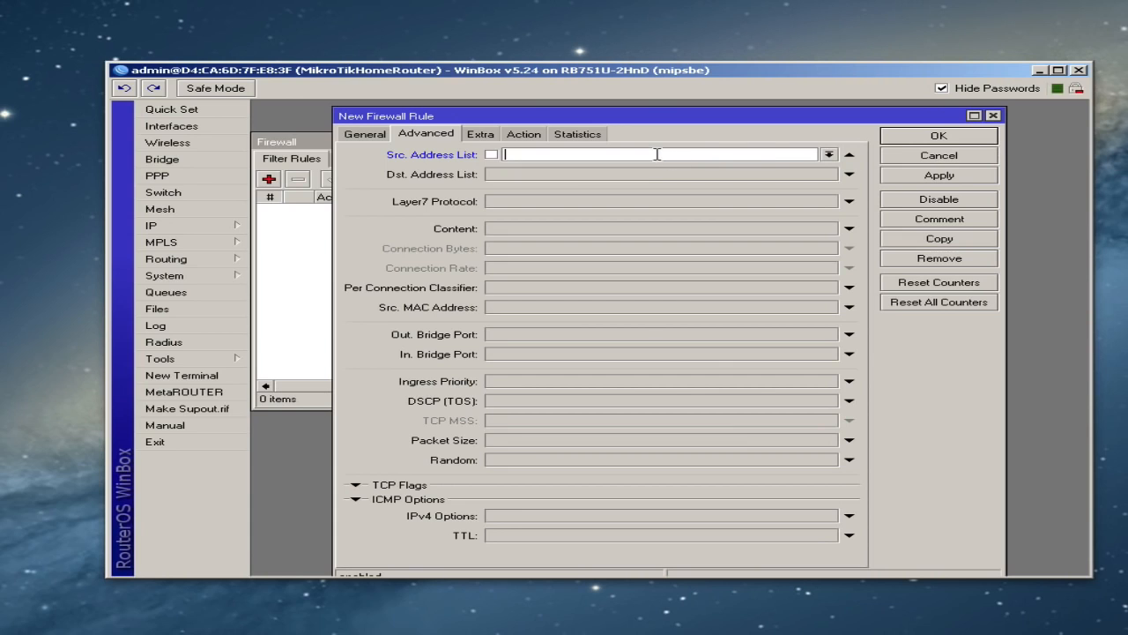
click(828, 154)
click(785, 165)
click(524, 135)
click(929, 174)
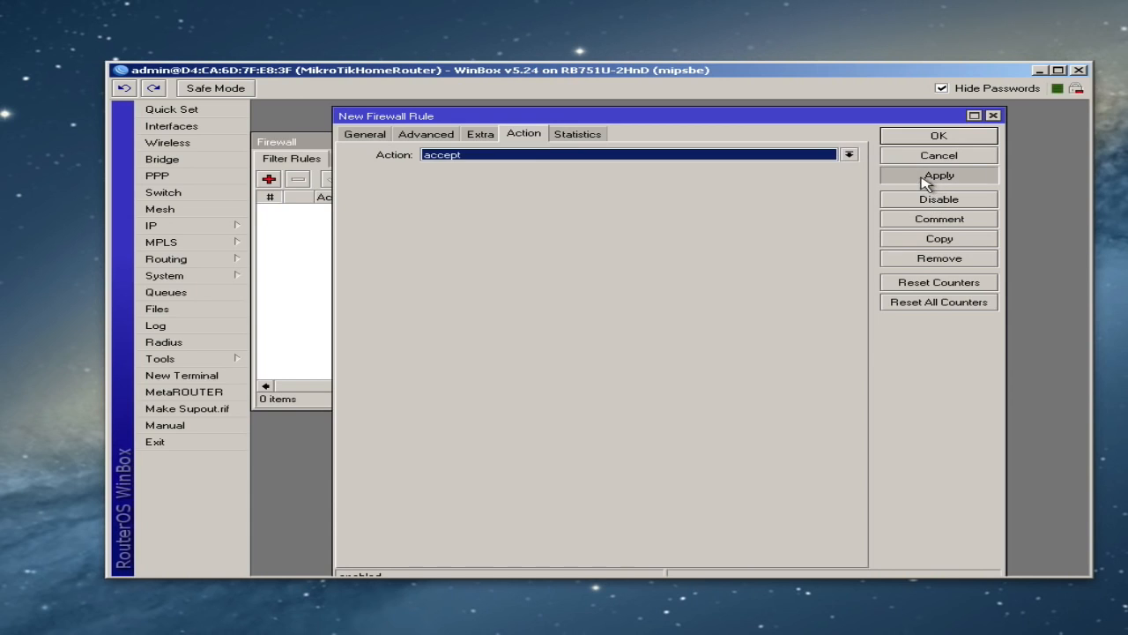
Comment the accept rule "Allow access to the router from the LAN using address list" and save it
click(932, 219)
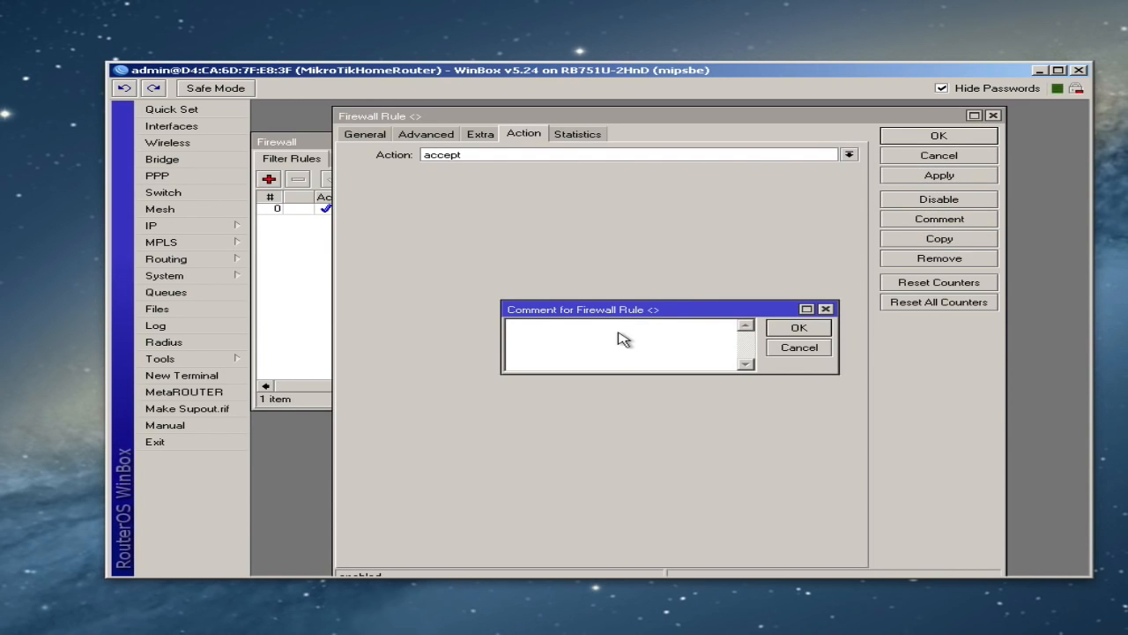
text(All)
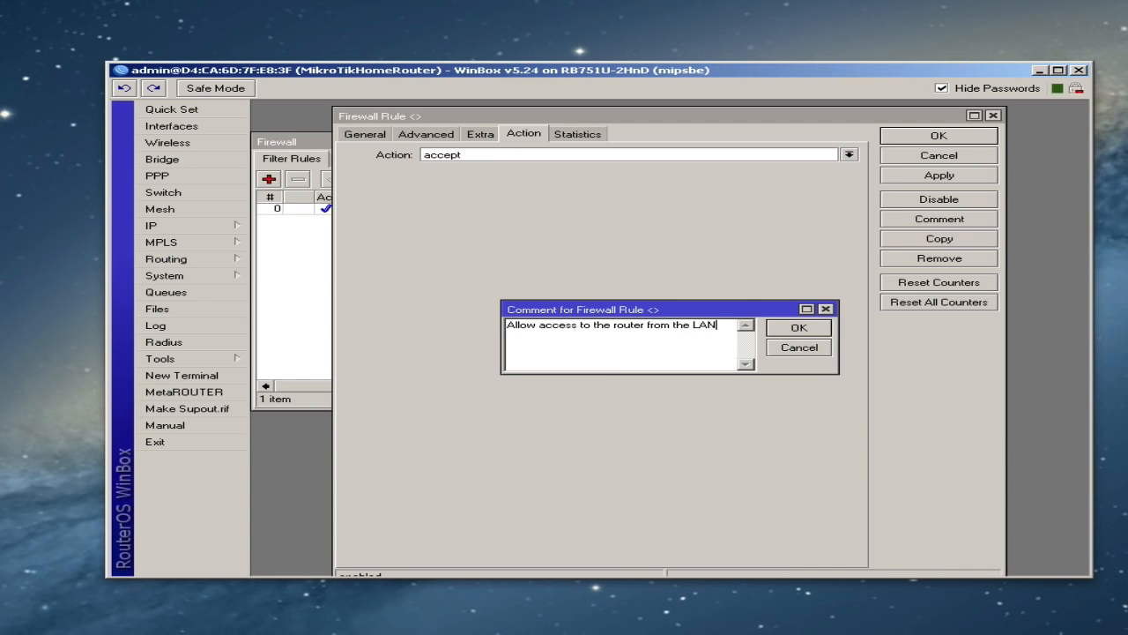
text(ow access to the router from the LAN using address list)
click(798, 329)
click(923, 137)
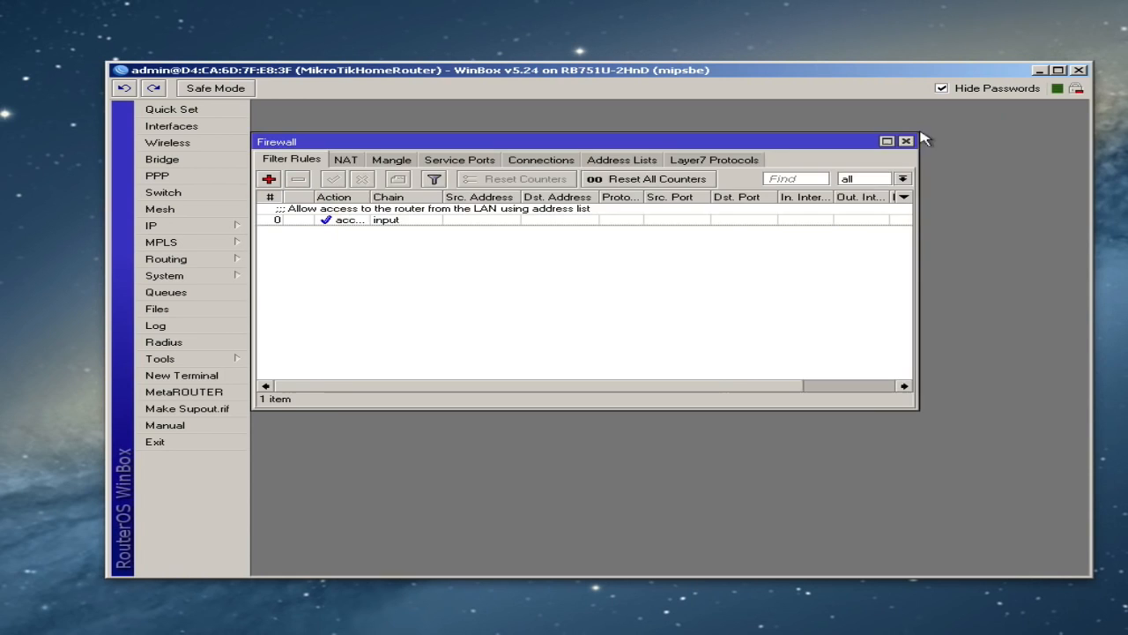
Widen the Action column of the filter rules and enlarge the Firewall window's width to show more columns
drag(370, 197, 418, 198)
click(455, 224)
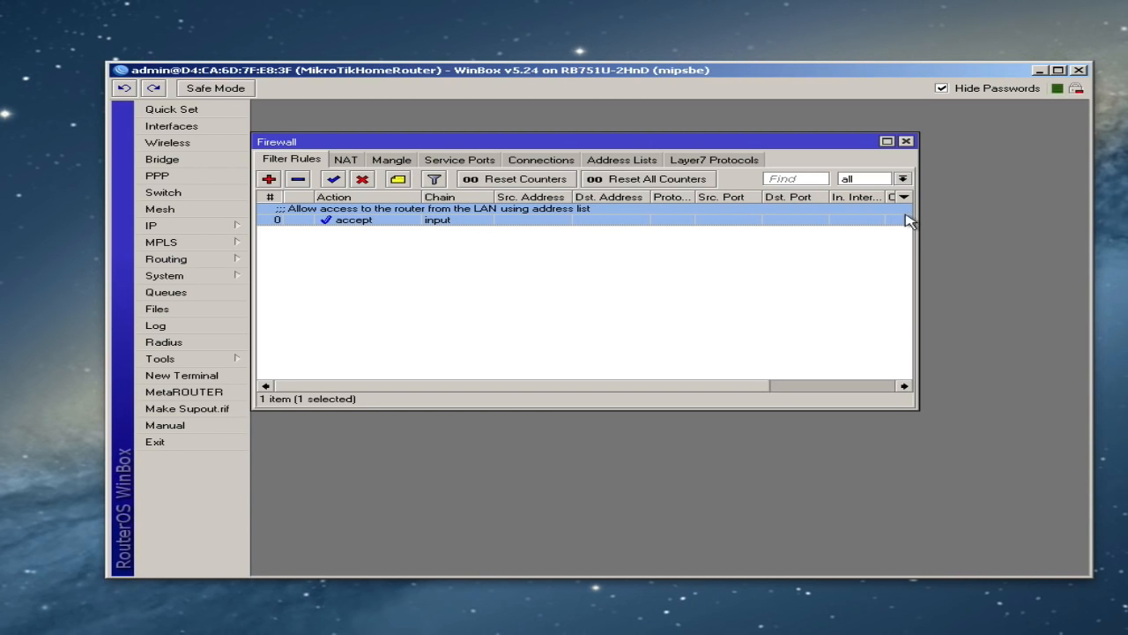
drag(919, 212, 1062, 210)
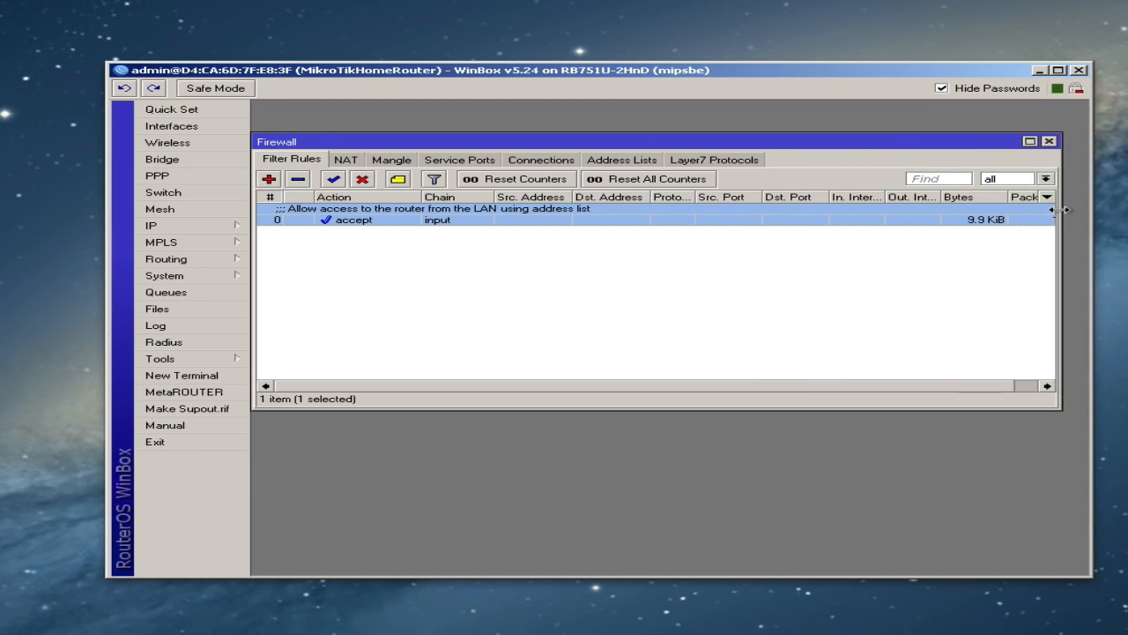
Add a filter rule on the input chain with the drop action and apply it
click(269, 179)
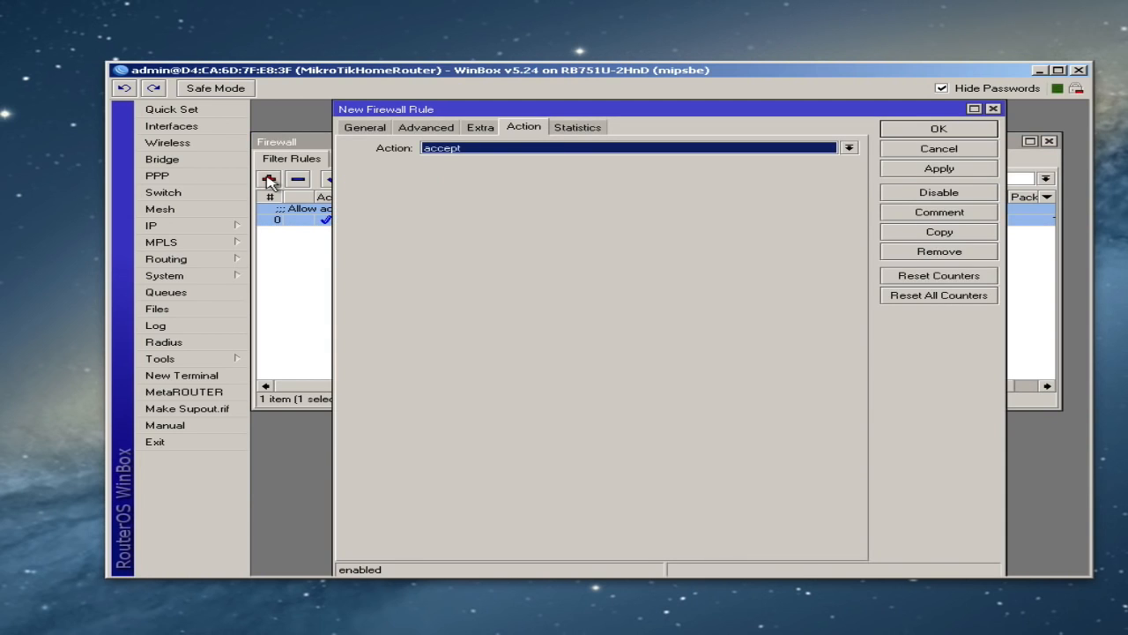
click(365, 127)
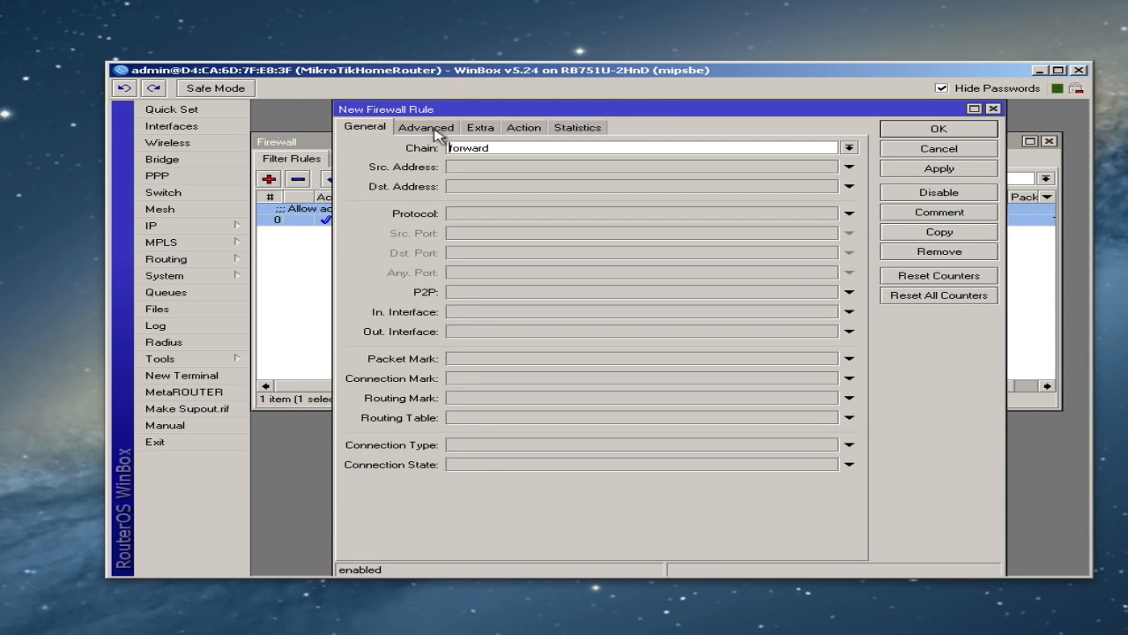
click(850, 147)
click(769, 162)
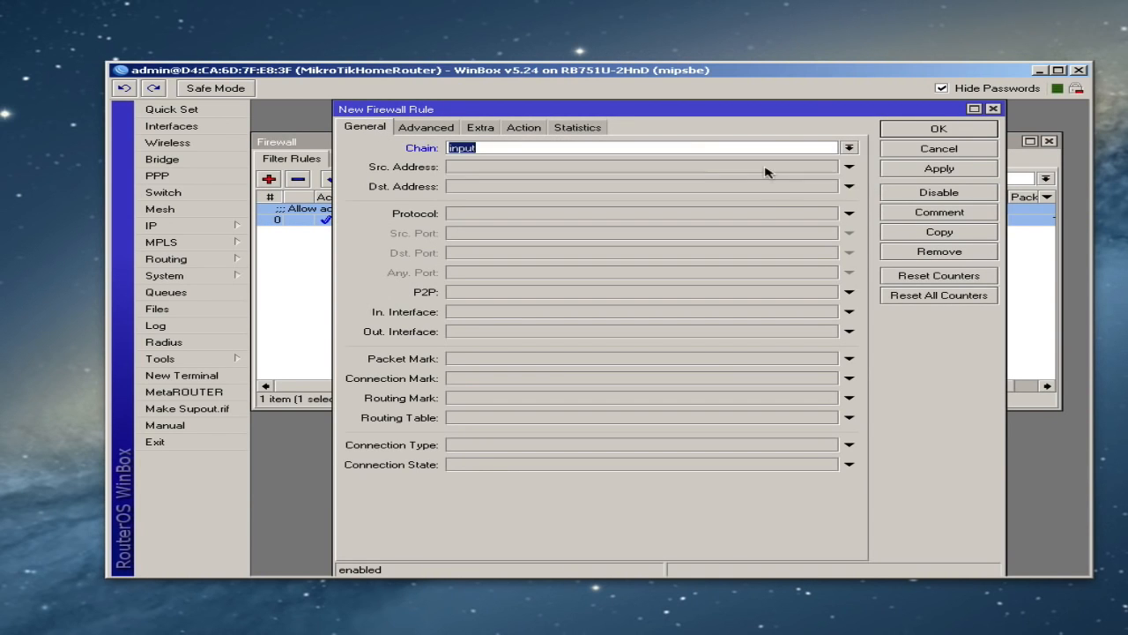
click(521, 128)
click(473, 157)
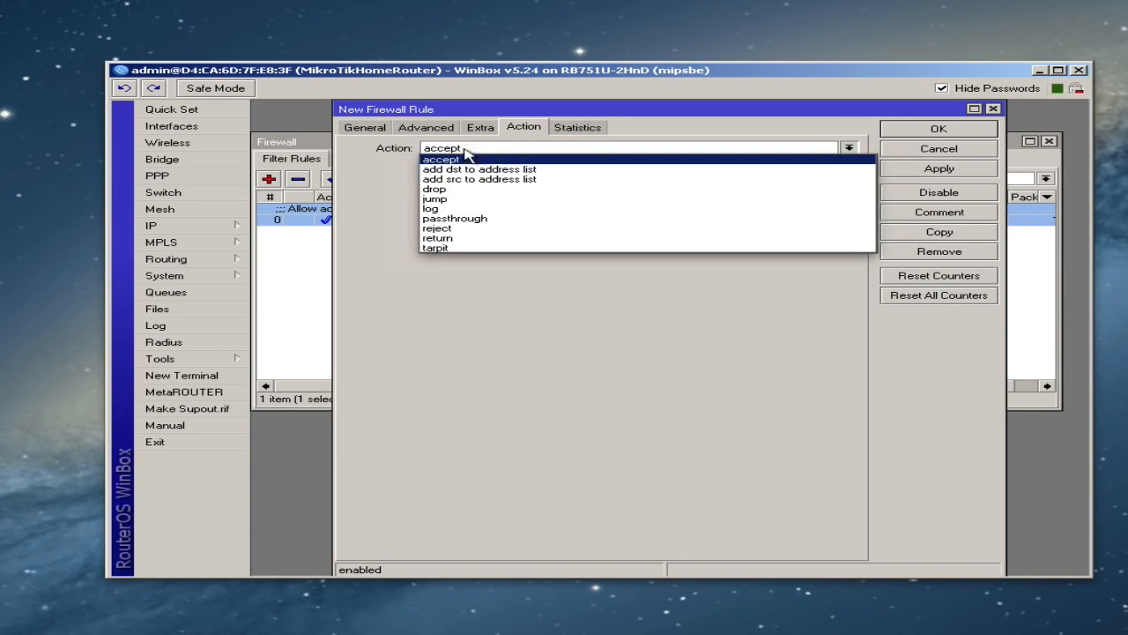
click(476, 188)
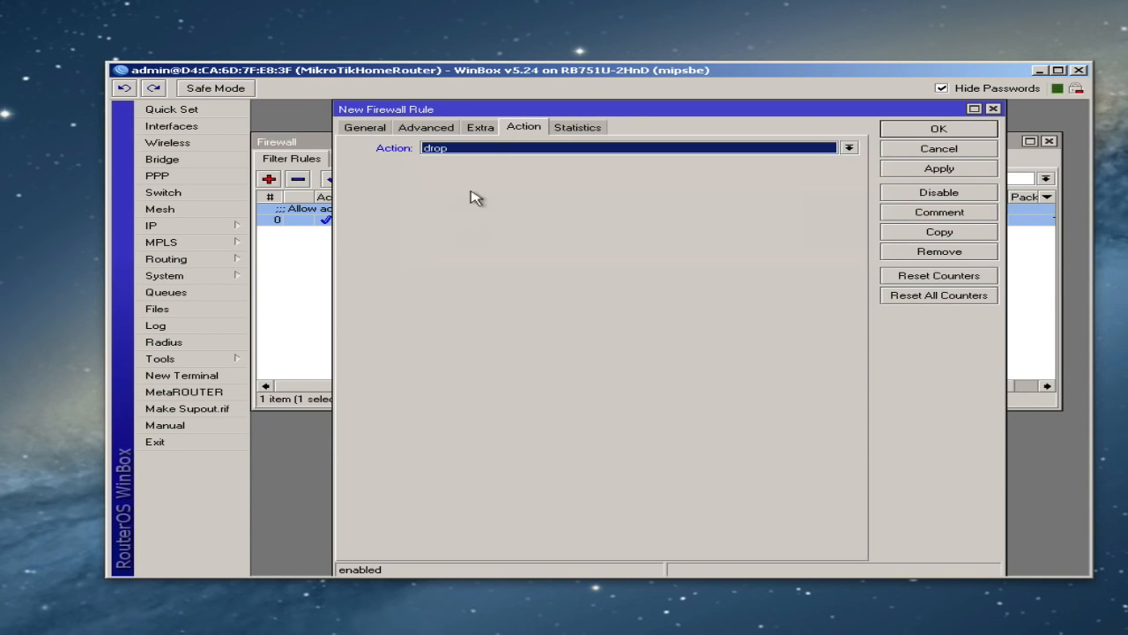
click(936, 176)
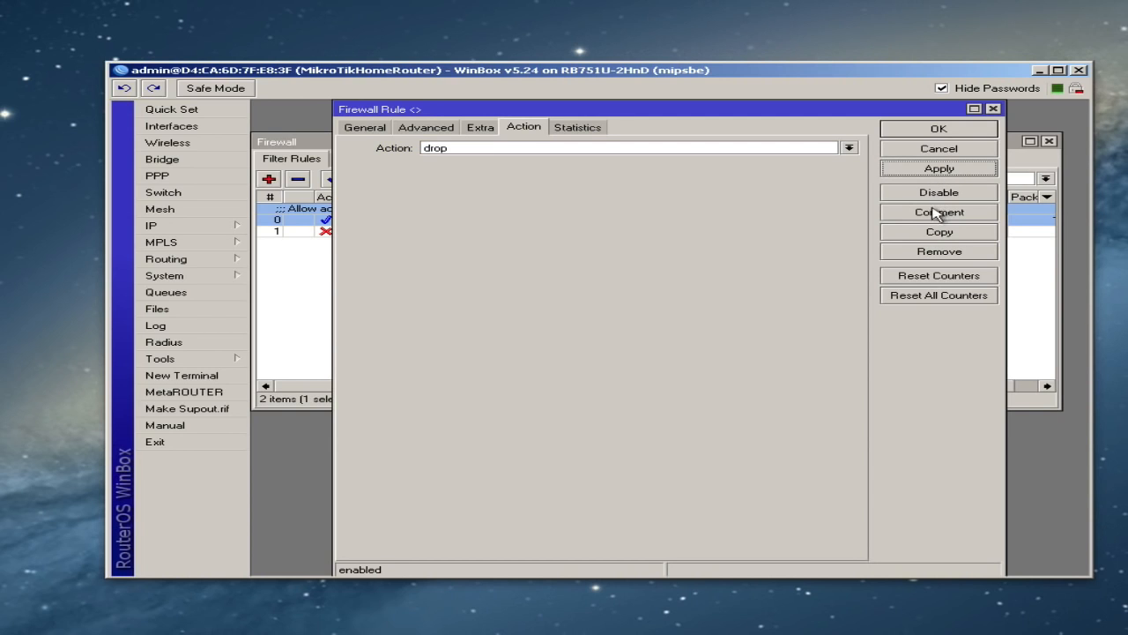
Comment the drop rule "Drop all other traffic to router" and save it
click(935, 215)
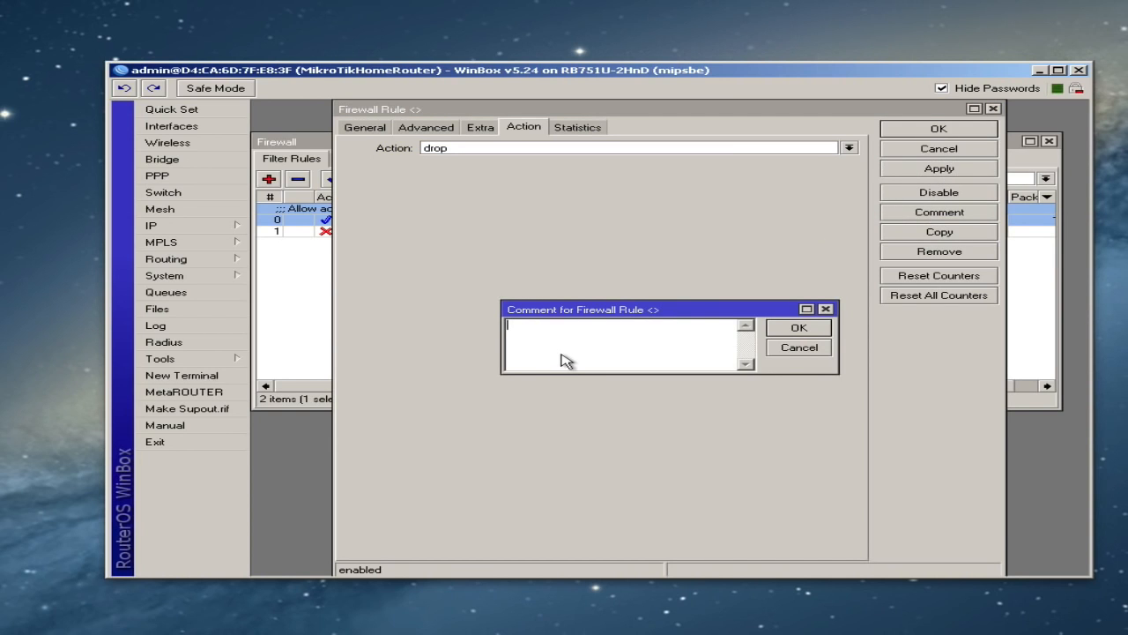
text(Drop all other traffic to router)
click(612, 325)
click(628, 326)
key(BackSpace)
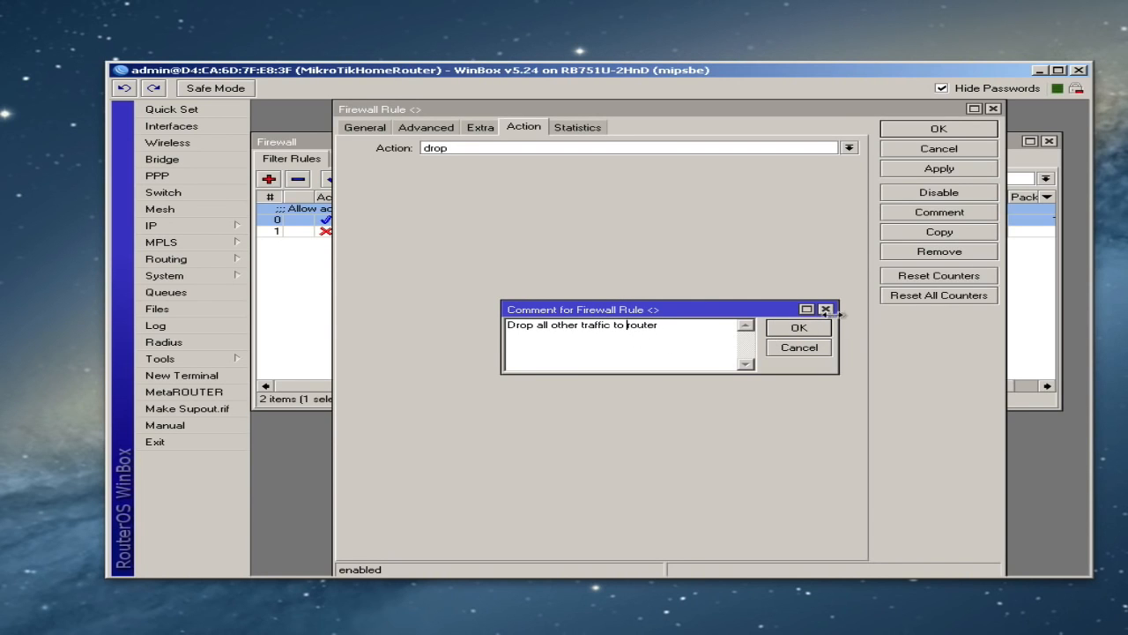
click(798, 330)
click(923, 133)
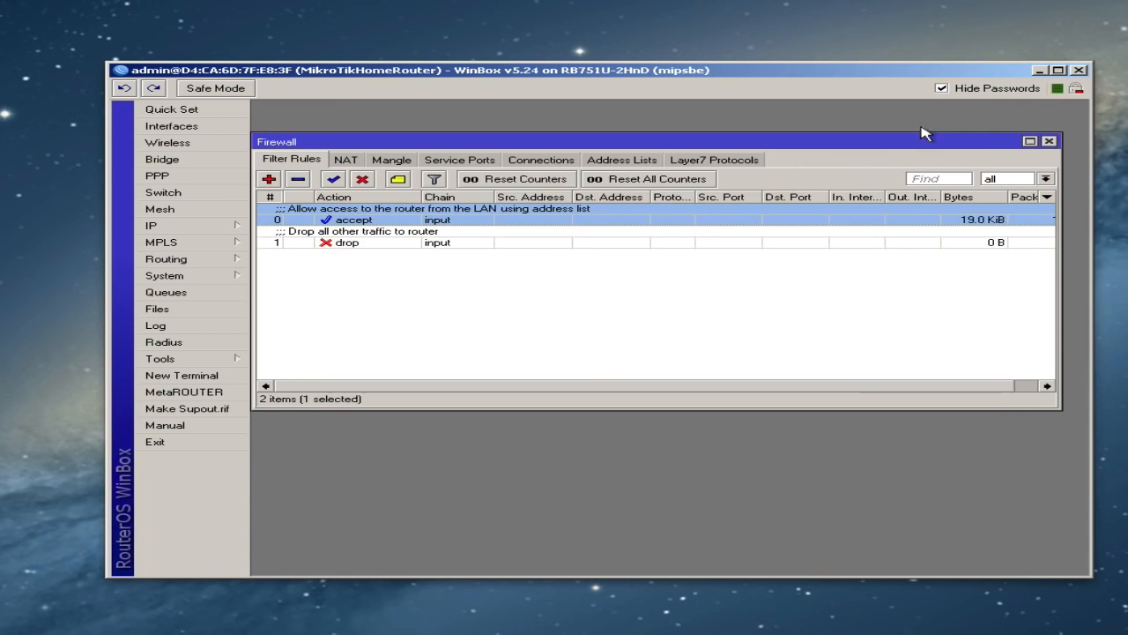
Review the accept rule's chain, source address list and action, and check both OurLocalLAN address list entries
click(518, 264)
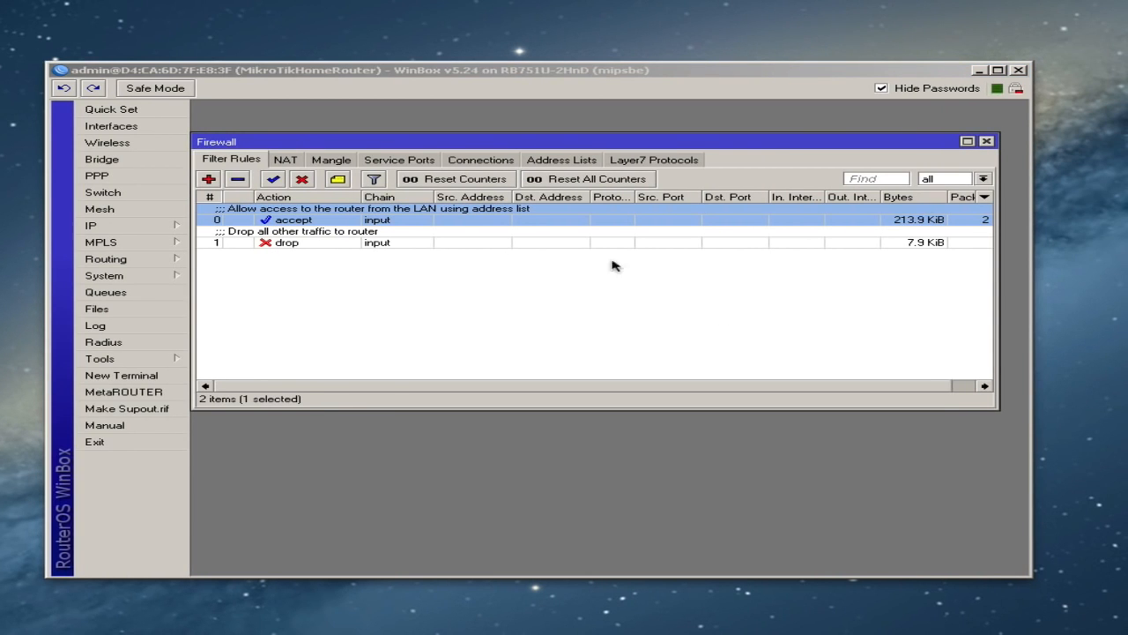
click(512, 287)
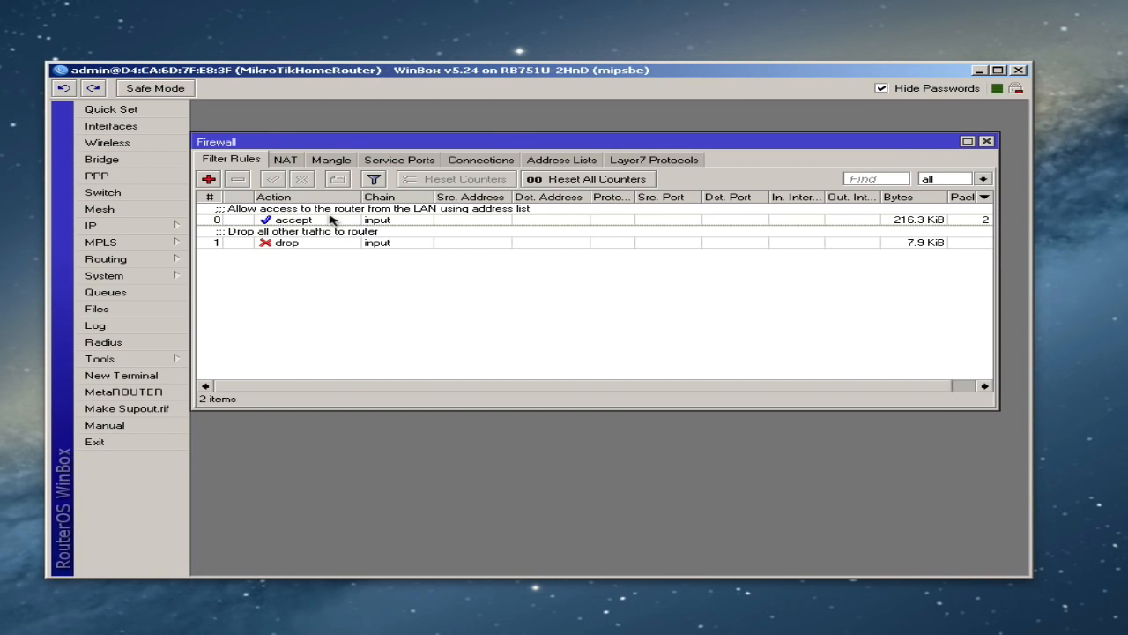
double_click(332, 219)
click(305, 131)
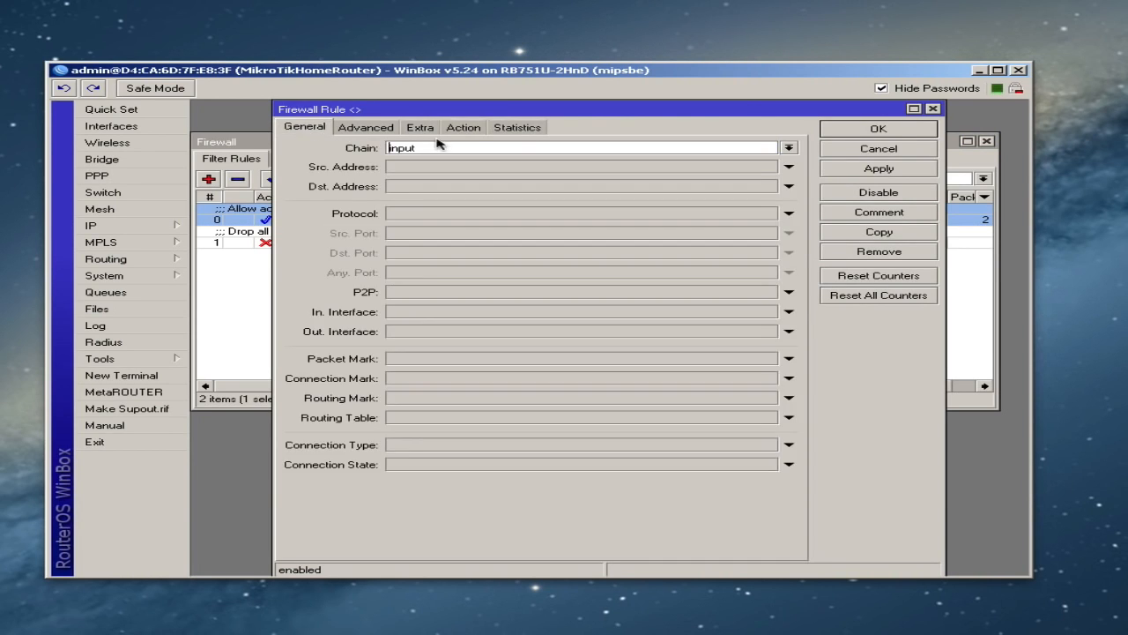
click(375, 130)
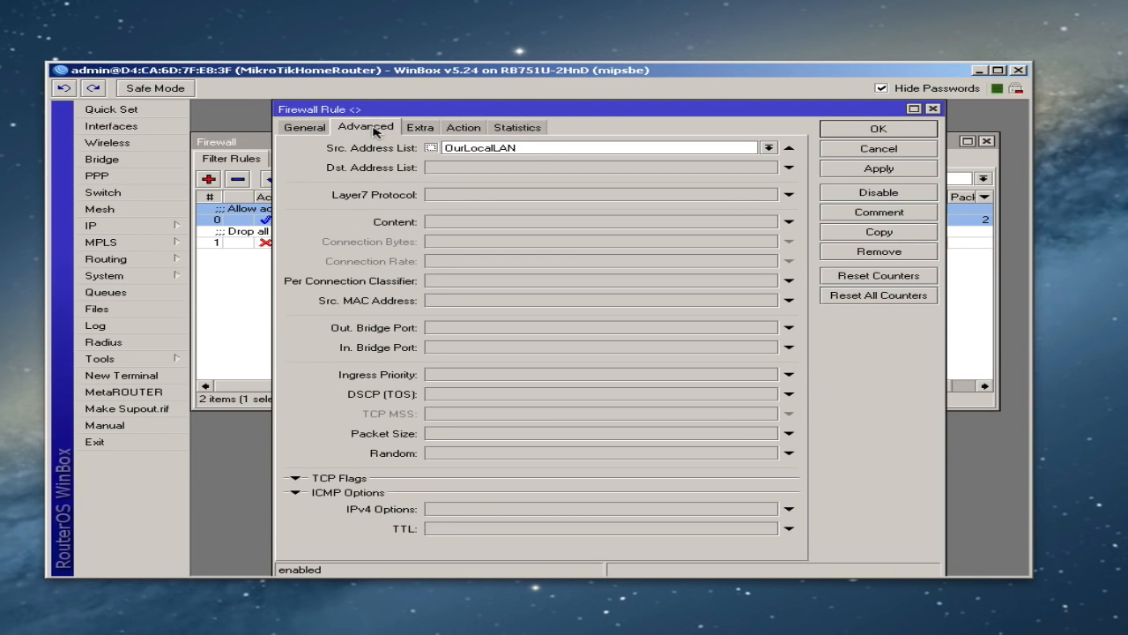
click(472, 129)
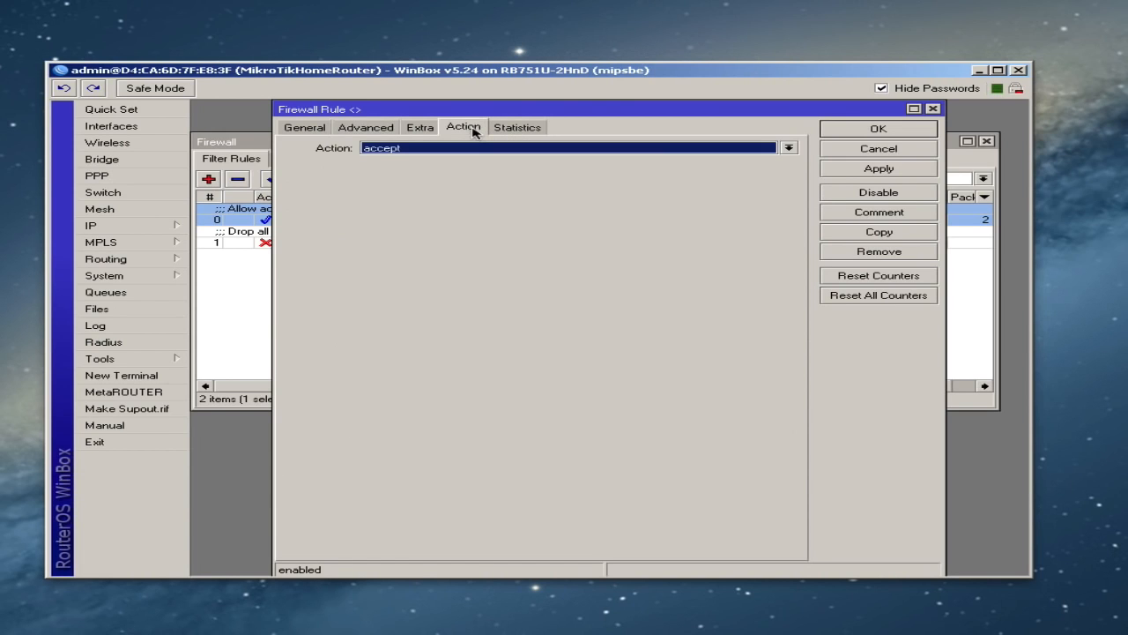
click(843, 133)
click(561, 160)
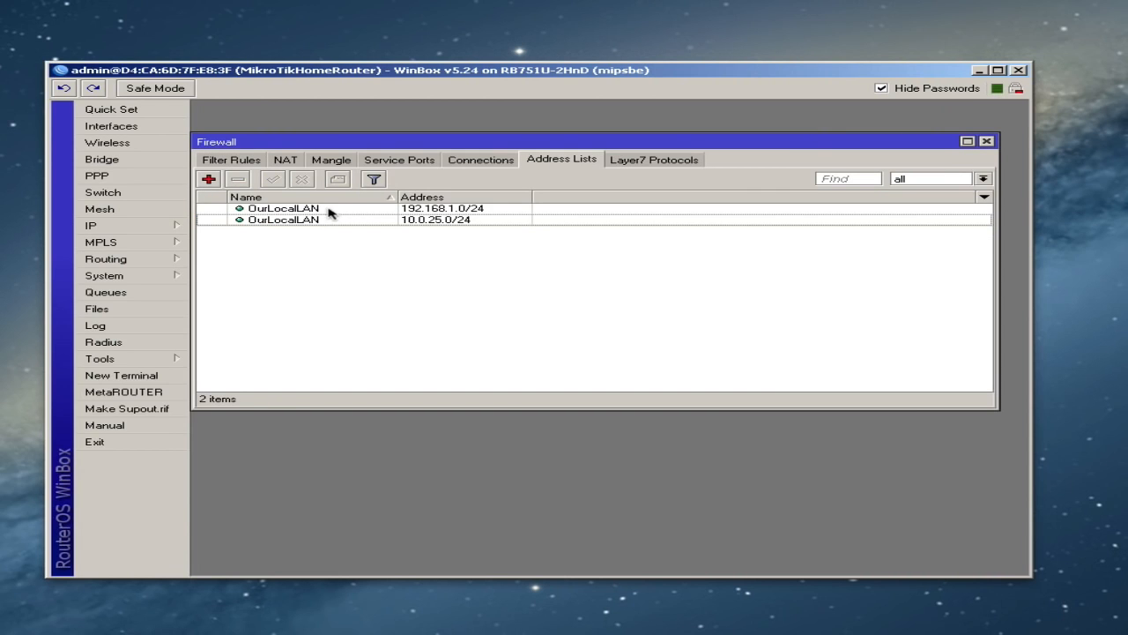
click(467, 209)
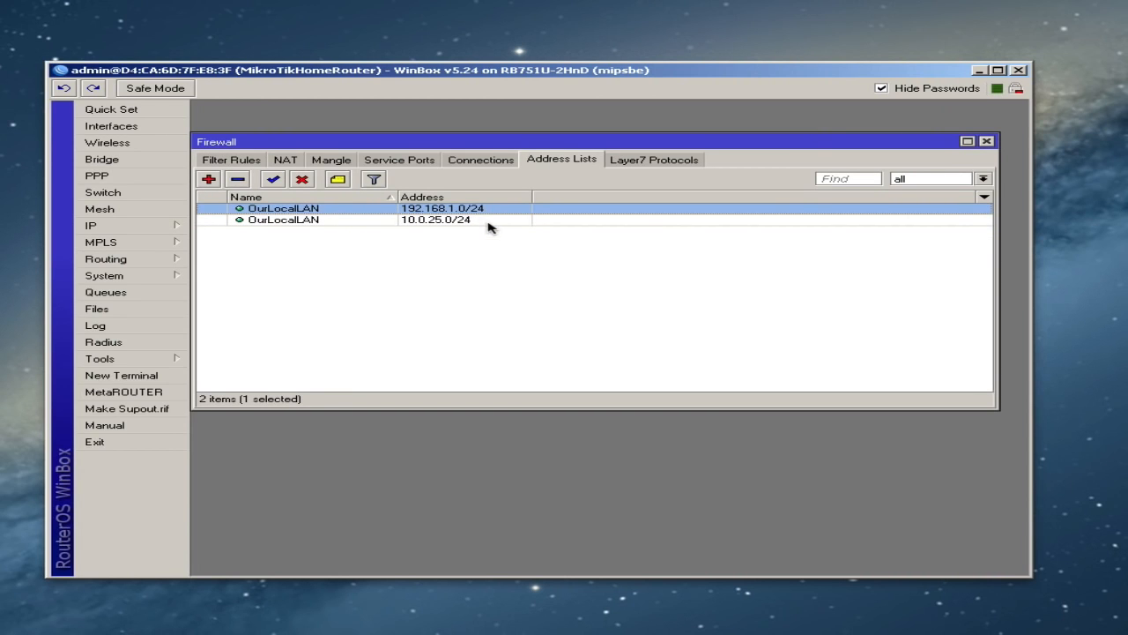
click(479, 221)
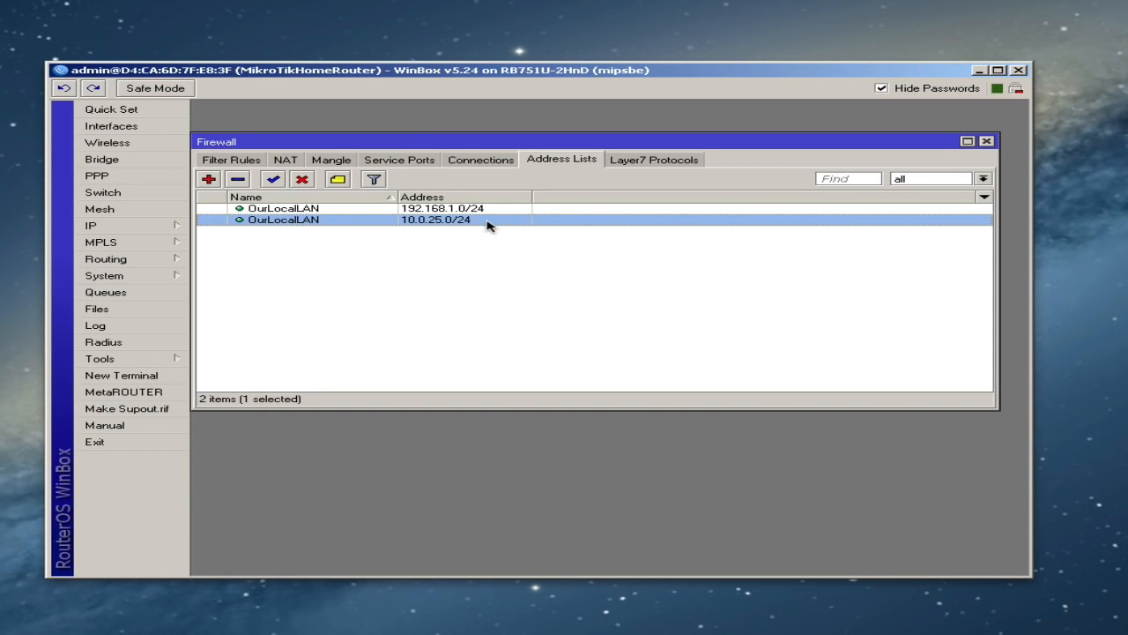
Review the chain and action of the filter rule that drops all other traffic
click(247, 160)
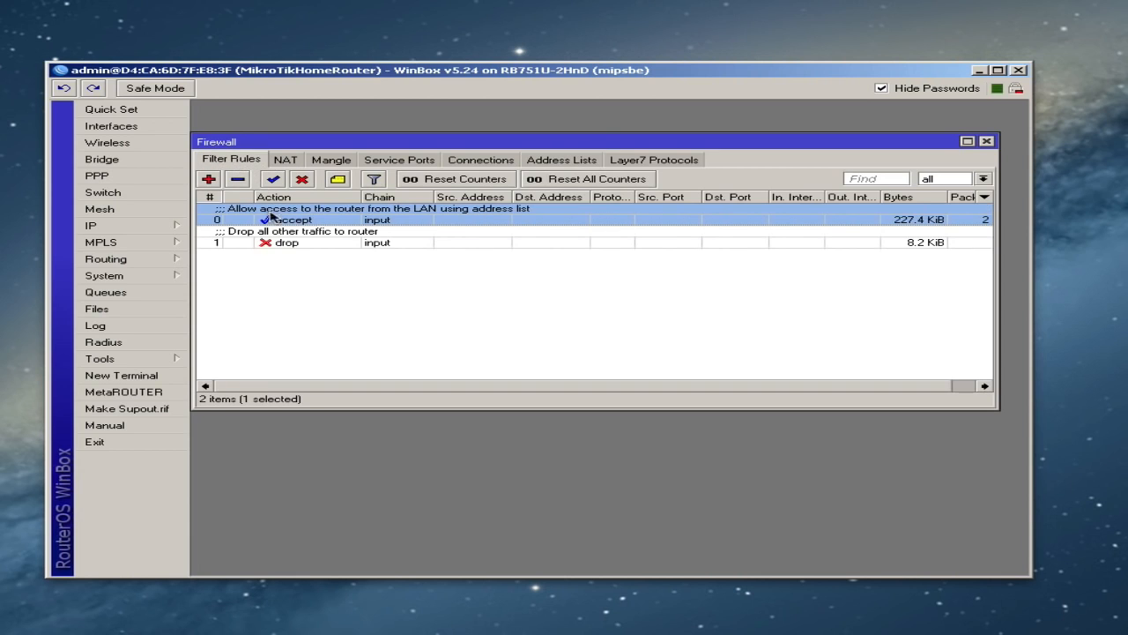
click(270, 242)
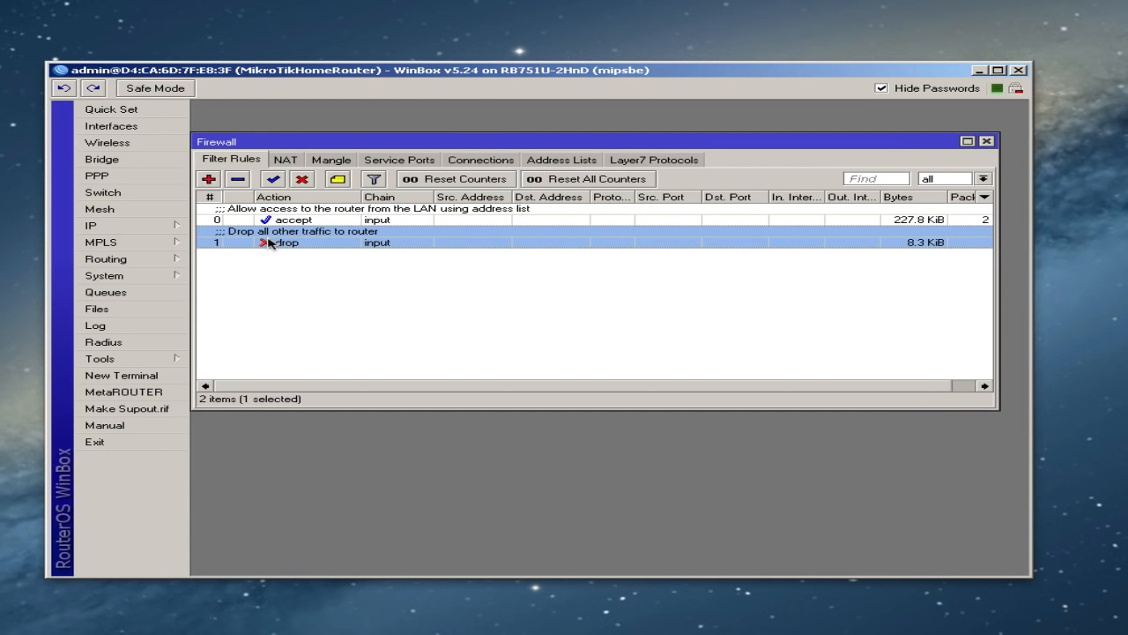
double_click(270, 242)
click(310, 128)
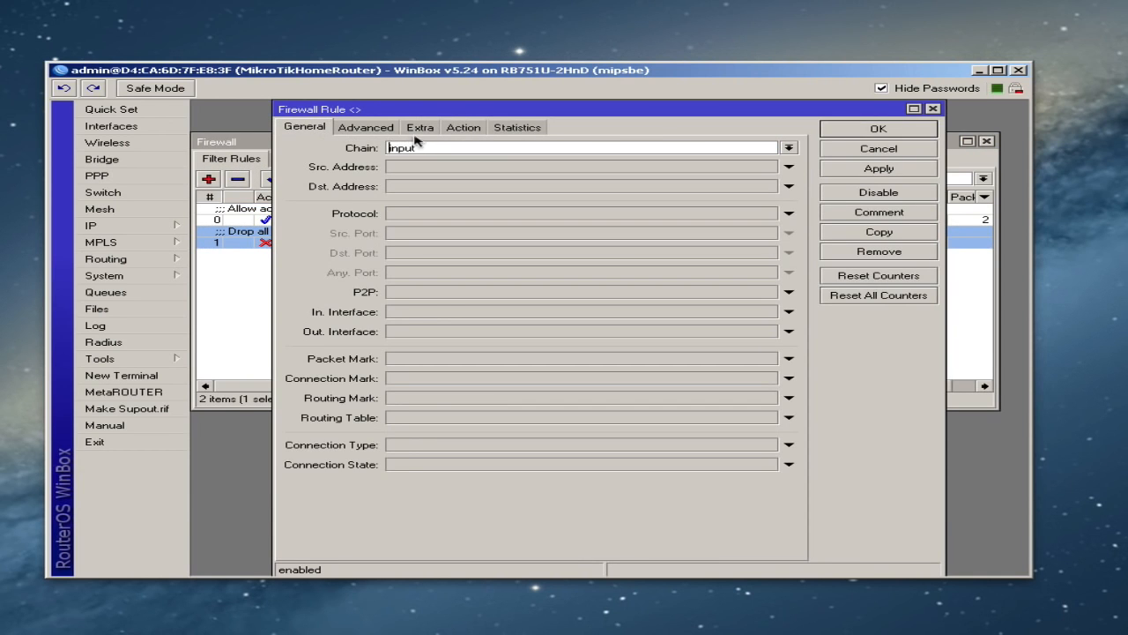
click(463, 128)
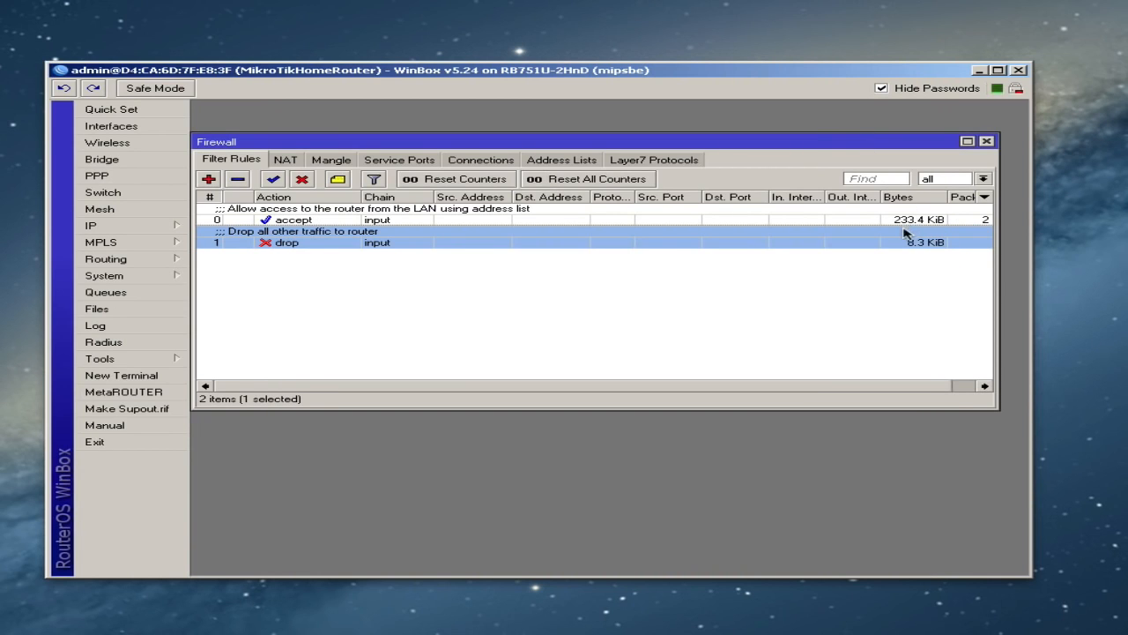
Examine the packet counters of both filter rules and reset all counters
click(965, 386)
click(970, 220)
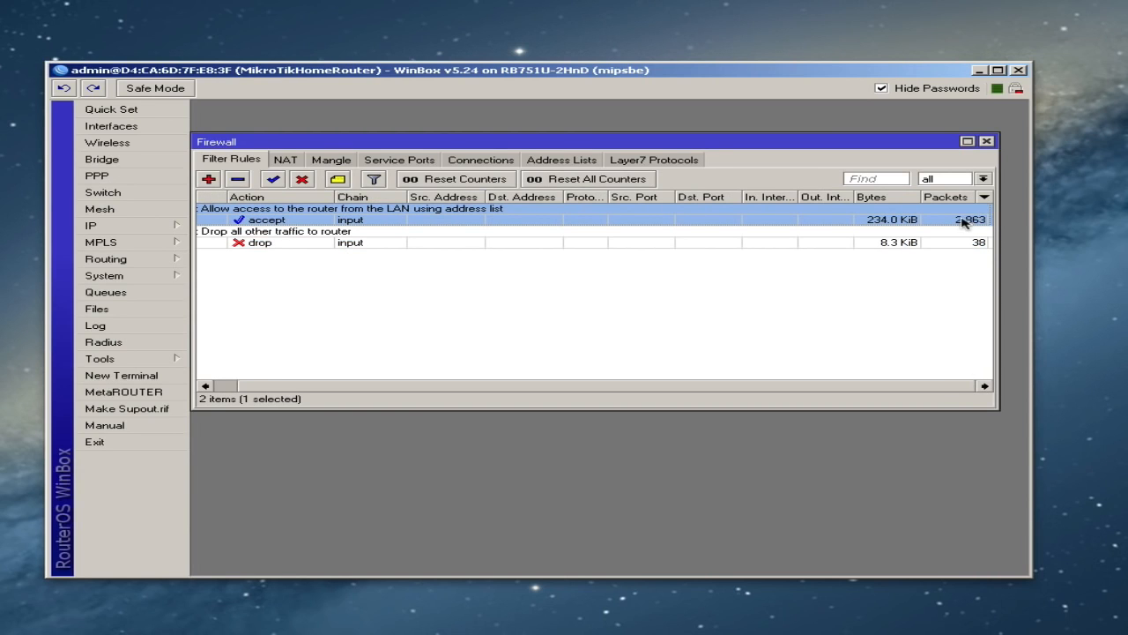
click(975, 197)
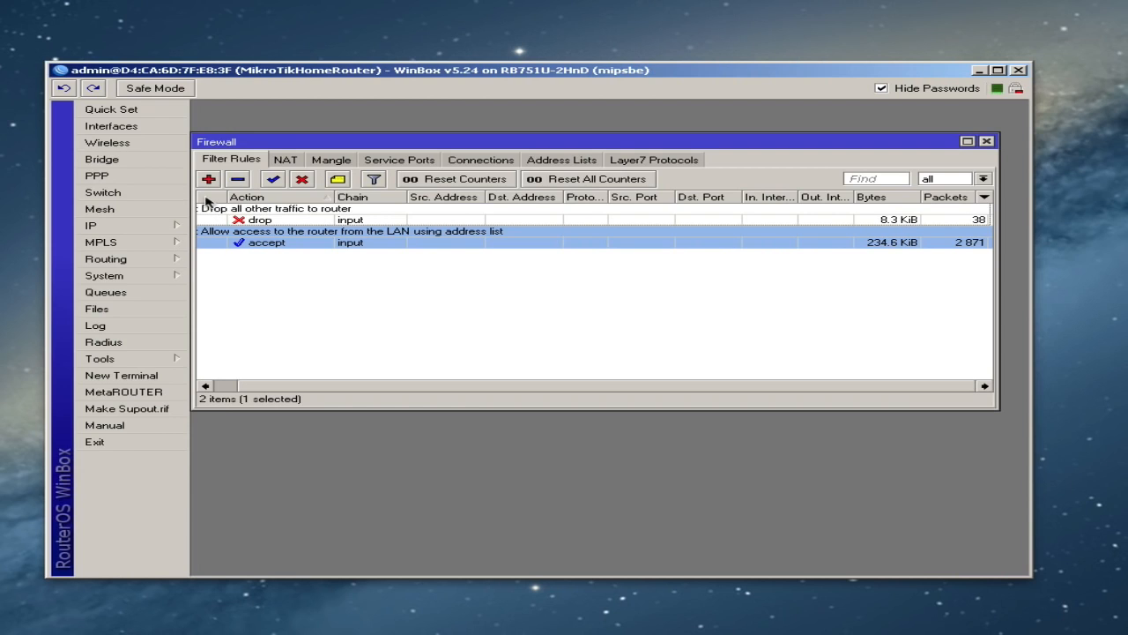
click(226, 387)
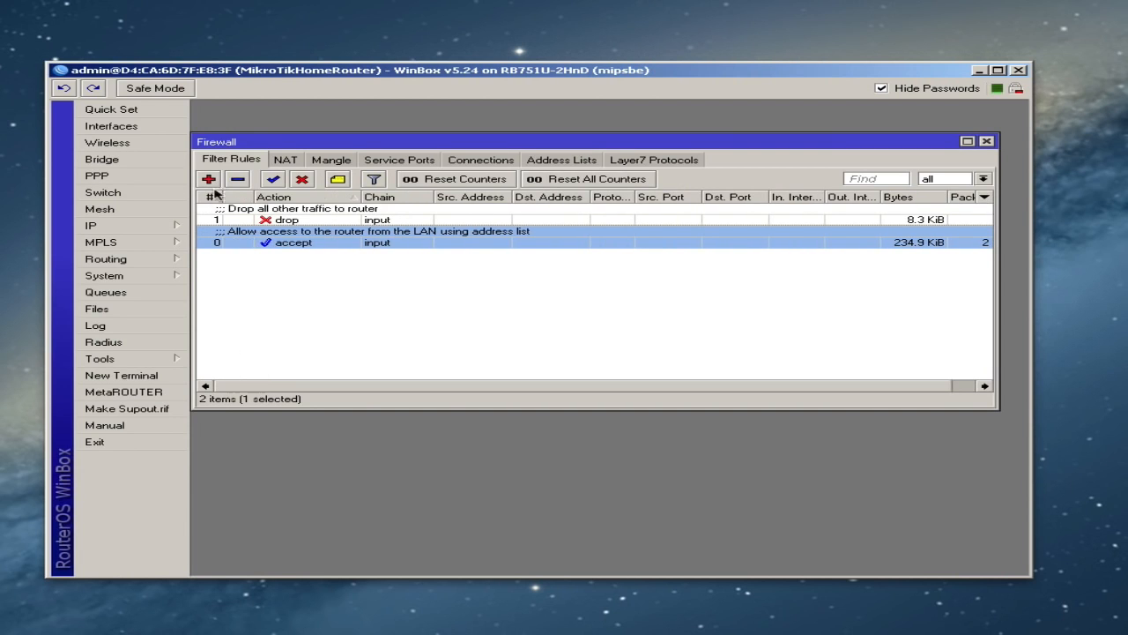
click(212, 196)
click(961, 386)
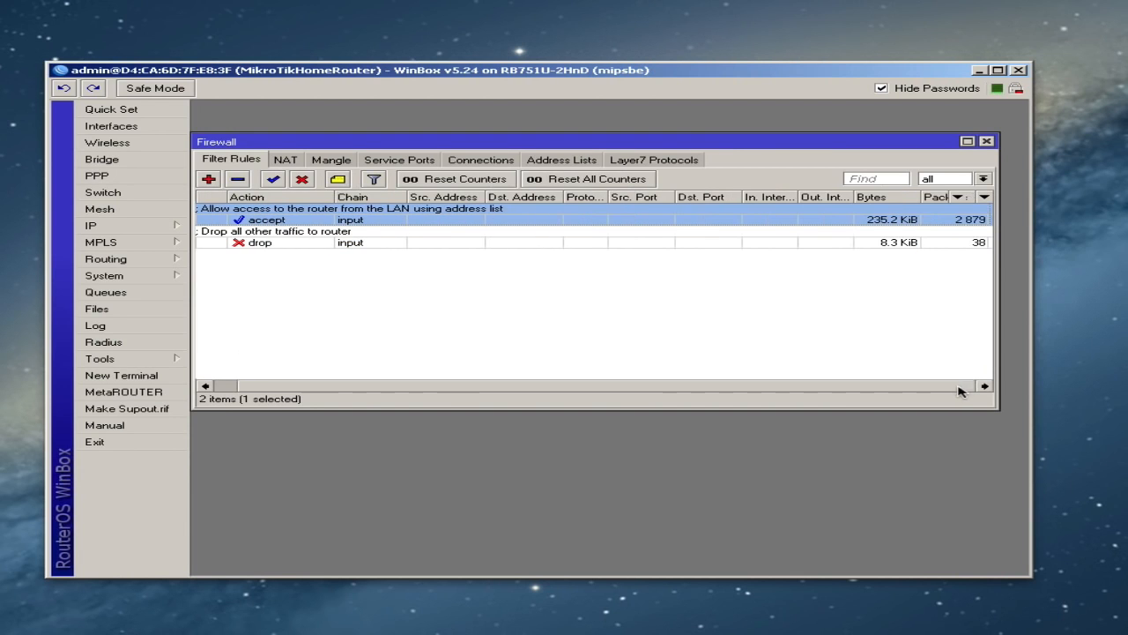
click(608, 178)
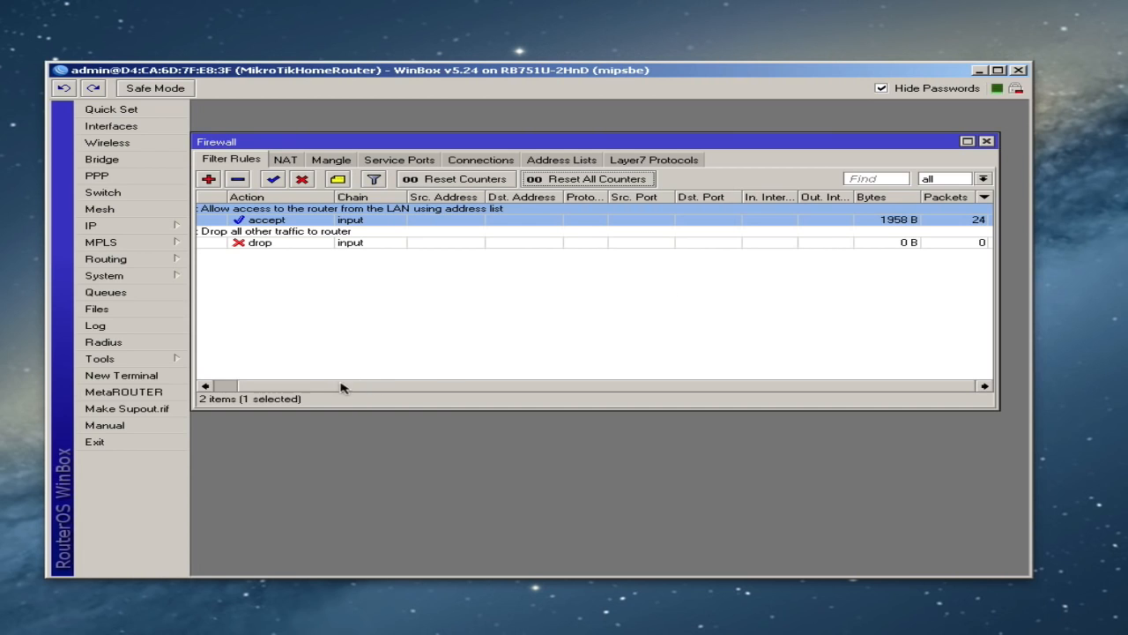
drag(338, 386, 273, 386)
click(315, 310)
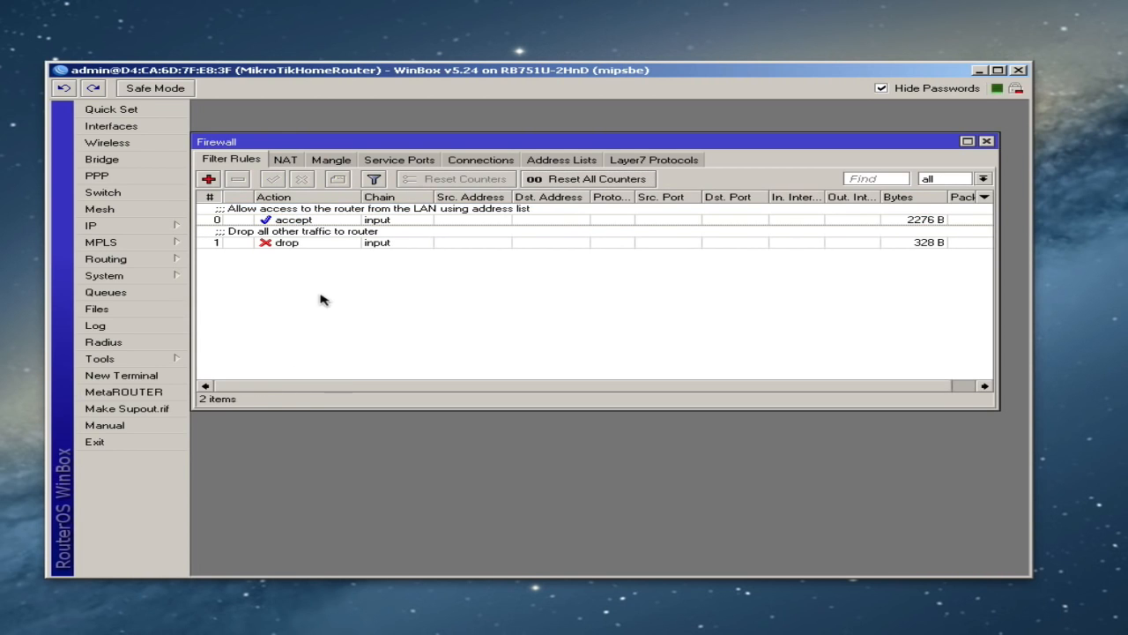
Filter the firewall rule list to show only the input chain
click(982, 178)
click(948, 222)
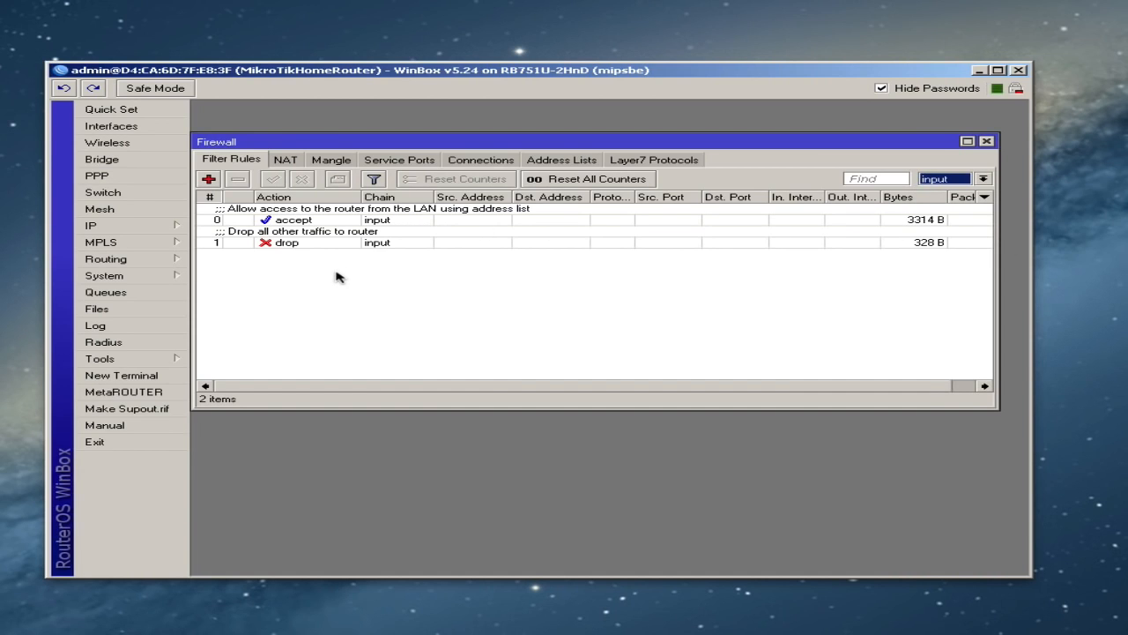
click(738, 281)
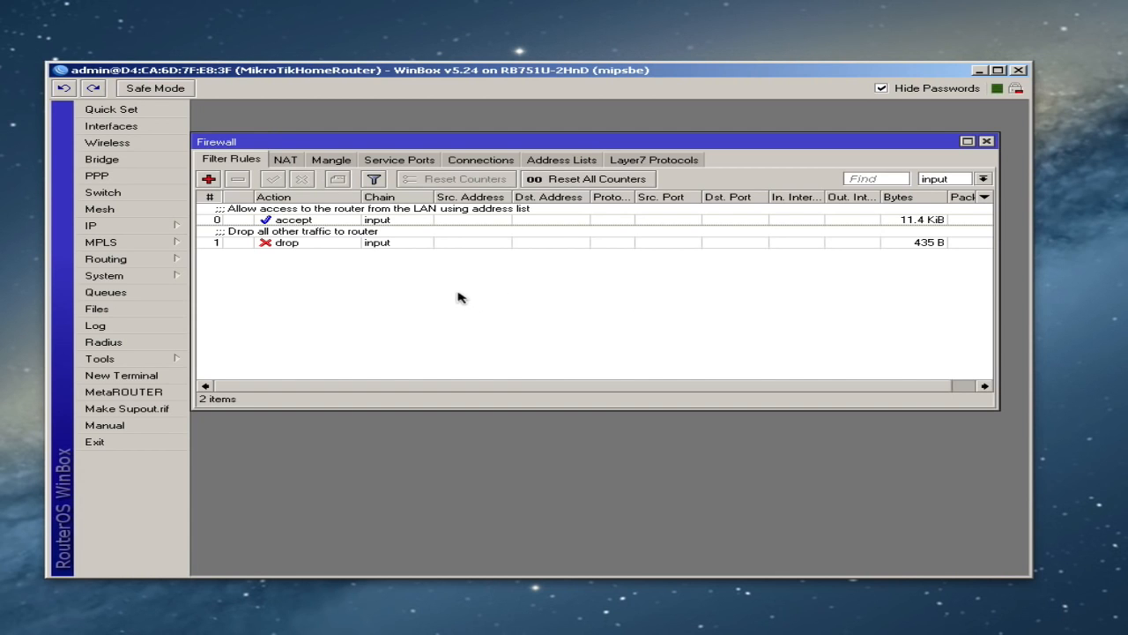
Start a new filter rule with the forward chain and connection state new
click(209, 179)
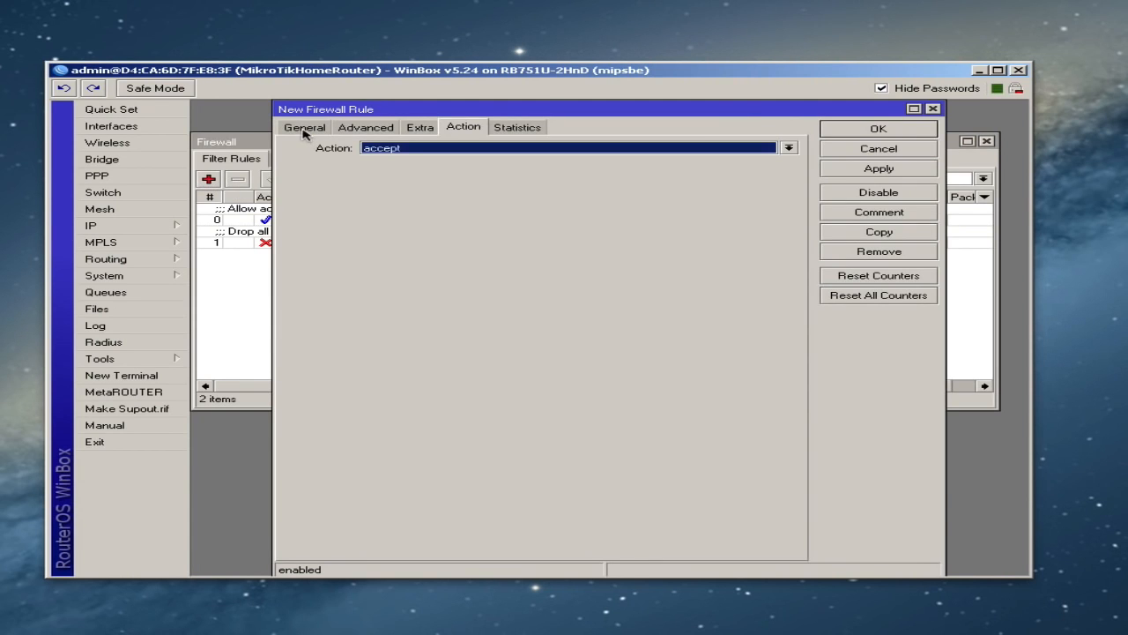
click(304, 128)
click(788, 148)
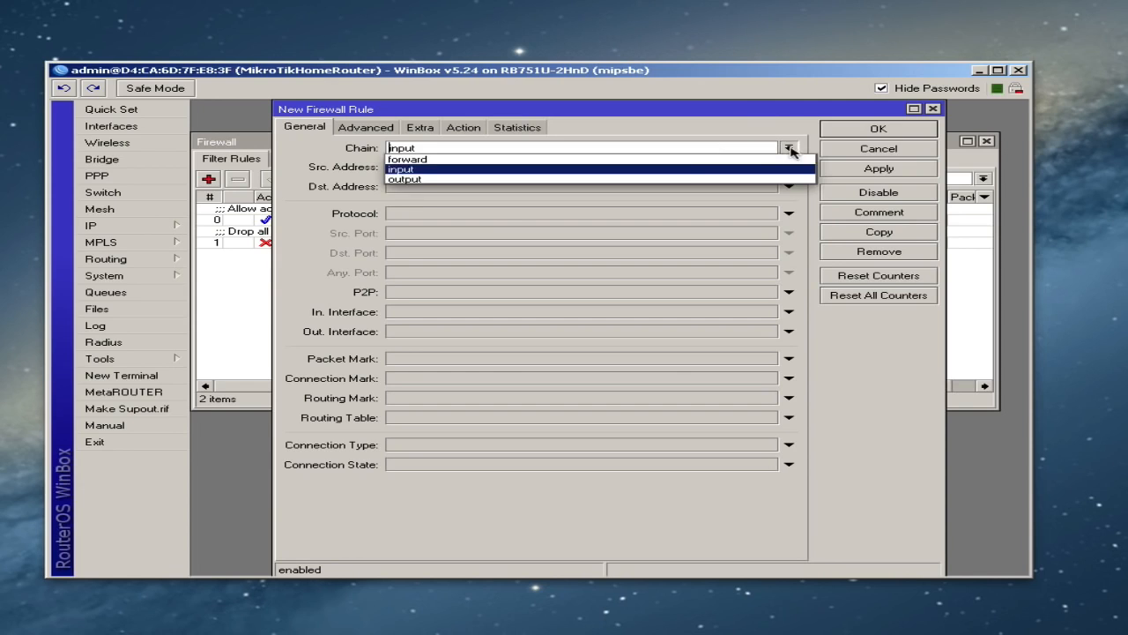
click(663, 162)
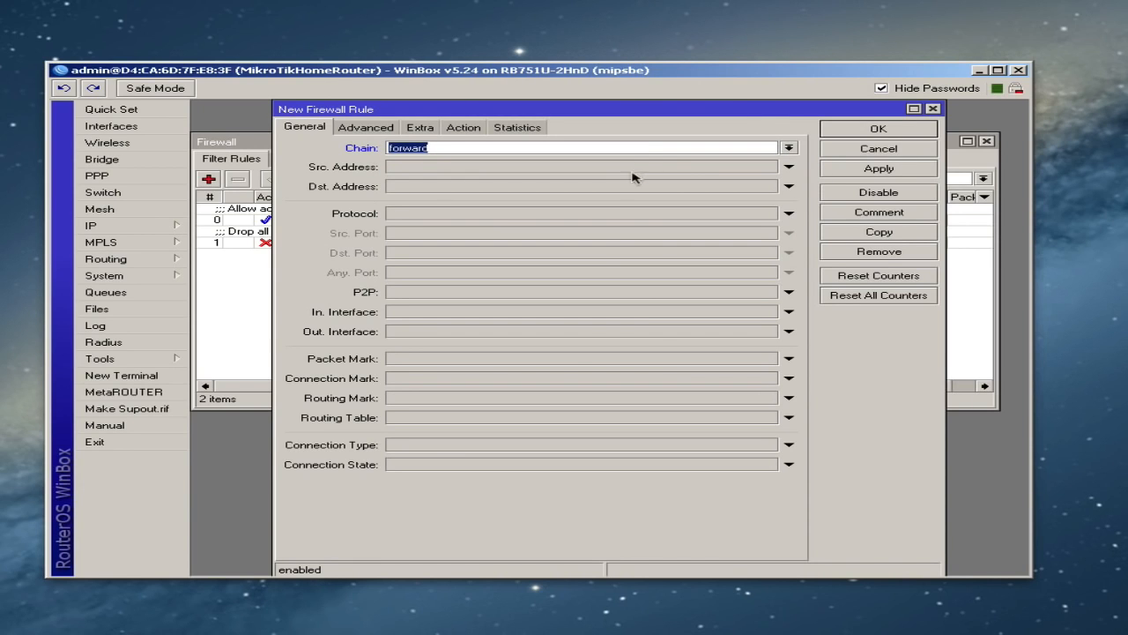
click(428, 464)
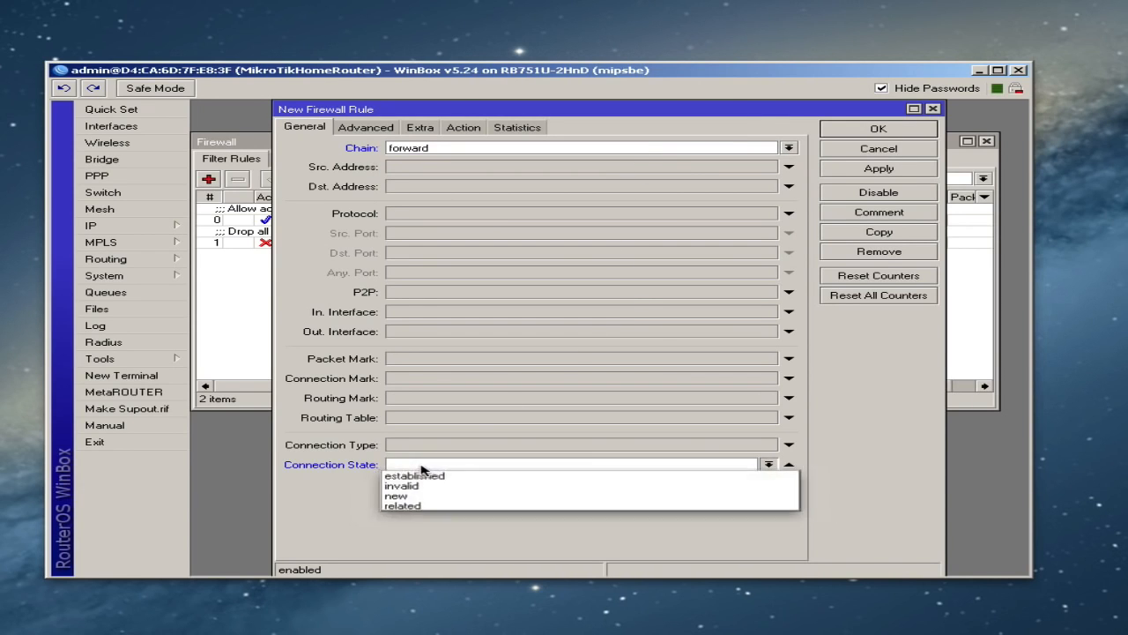
click(419, 496)
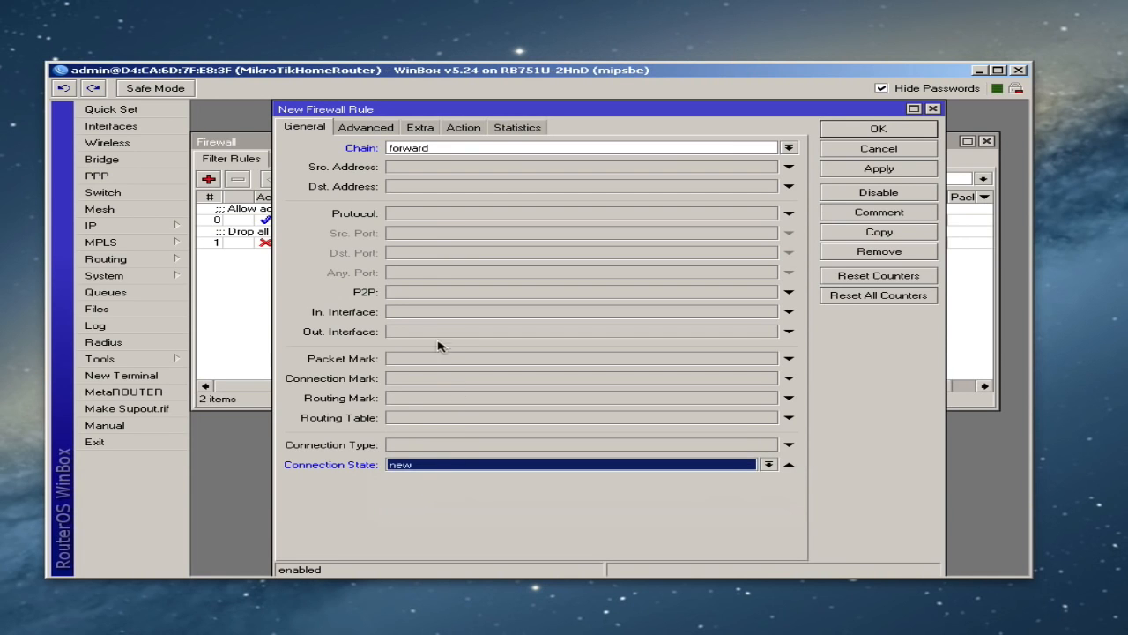
Set the new rule's incoming interface to bridge1, keep the accept action and apply the rule
click(429, 313)
click(453, 312)
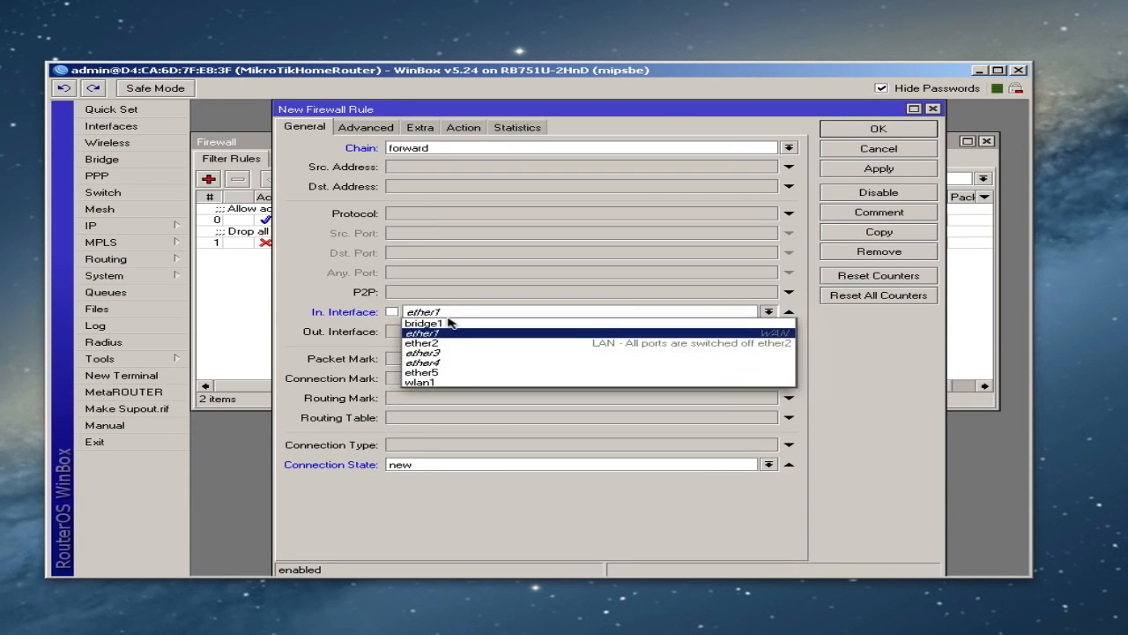
click(445, 323)
click(443, 319)
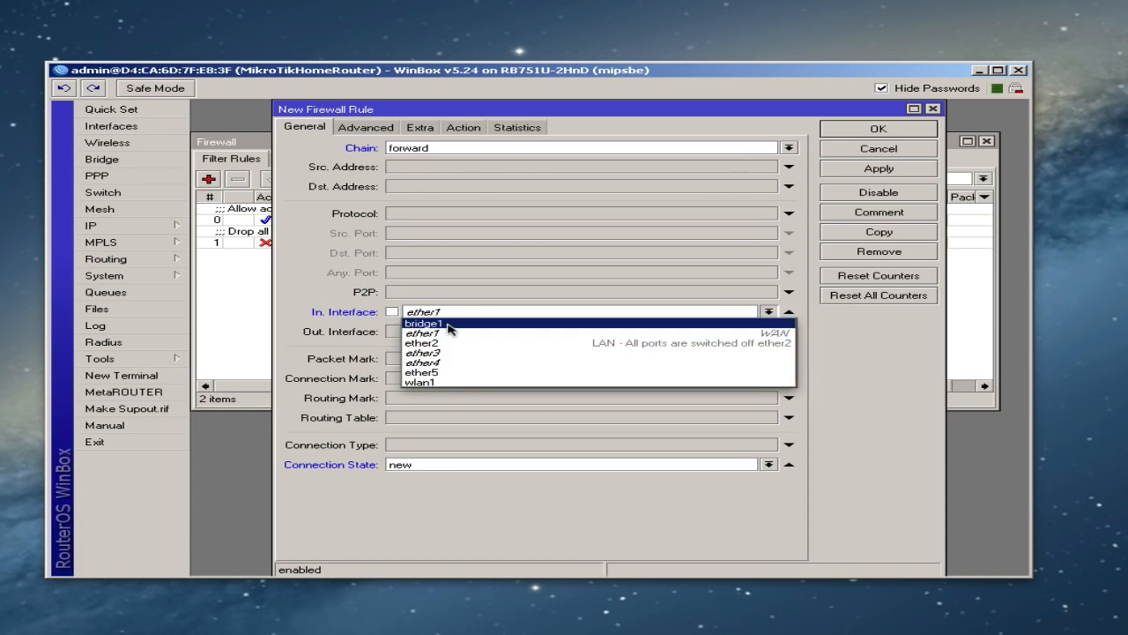
click(447, 327)
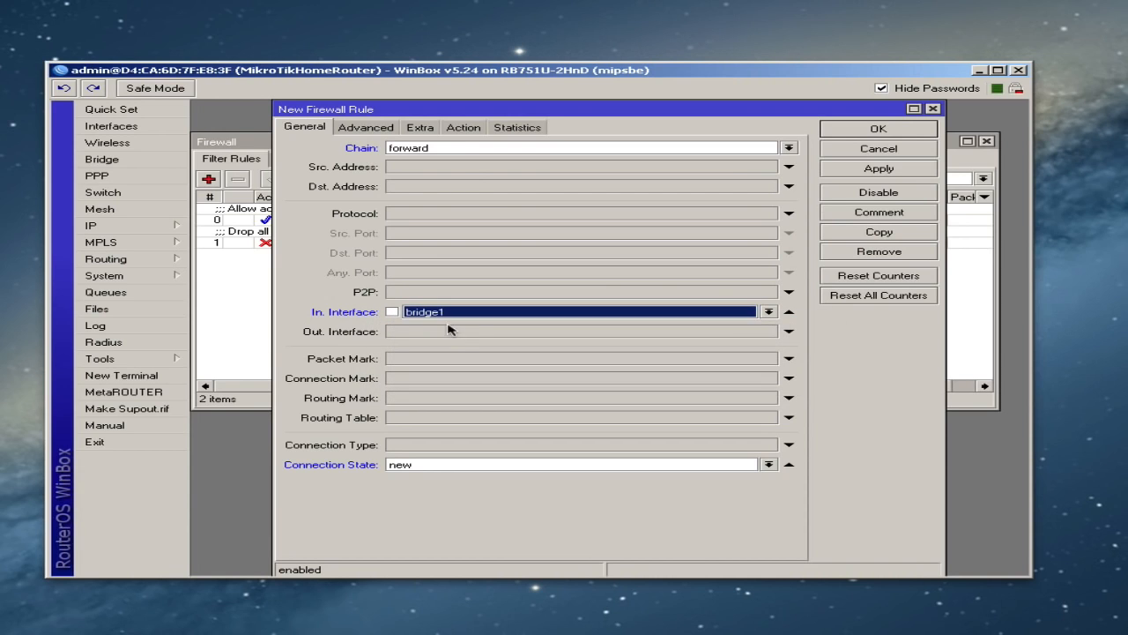
click(469, 130)
click(874, 174)
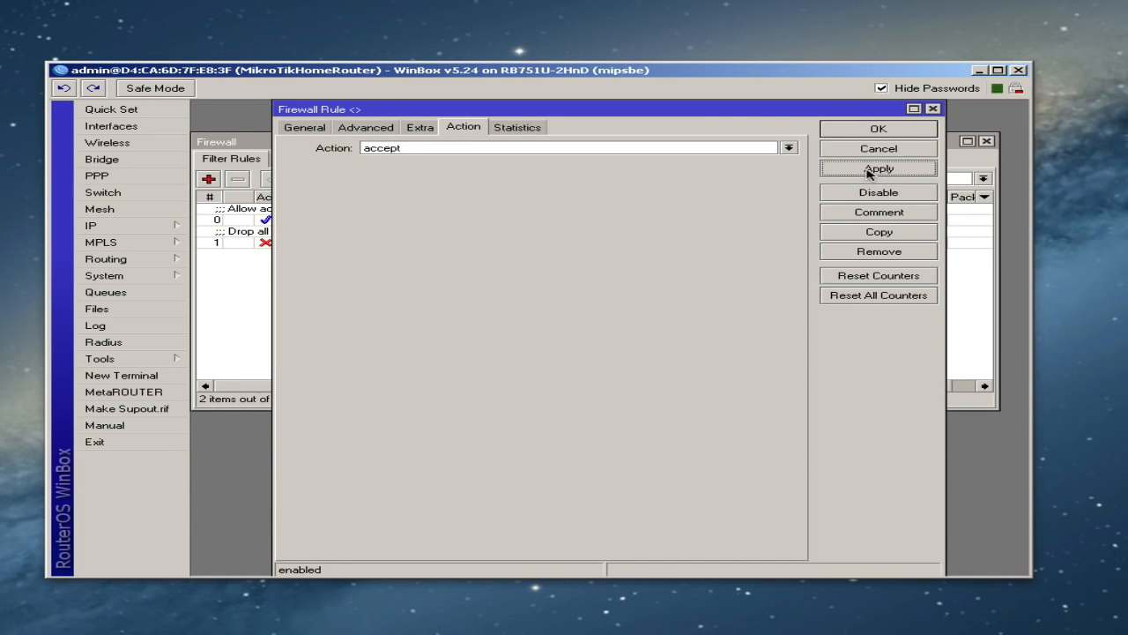
Comment the rule as "Allow connections from the LAN" and save it
click(876, 215)
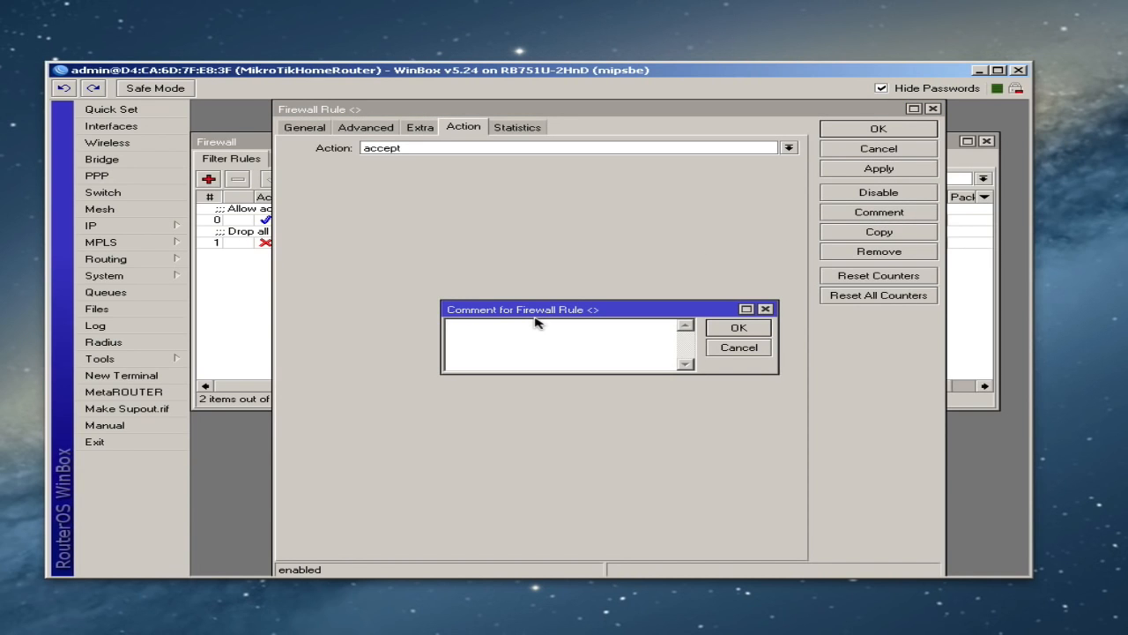
text(Allow connections from the LAN)
click(736, 328)
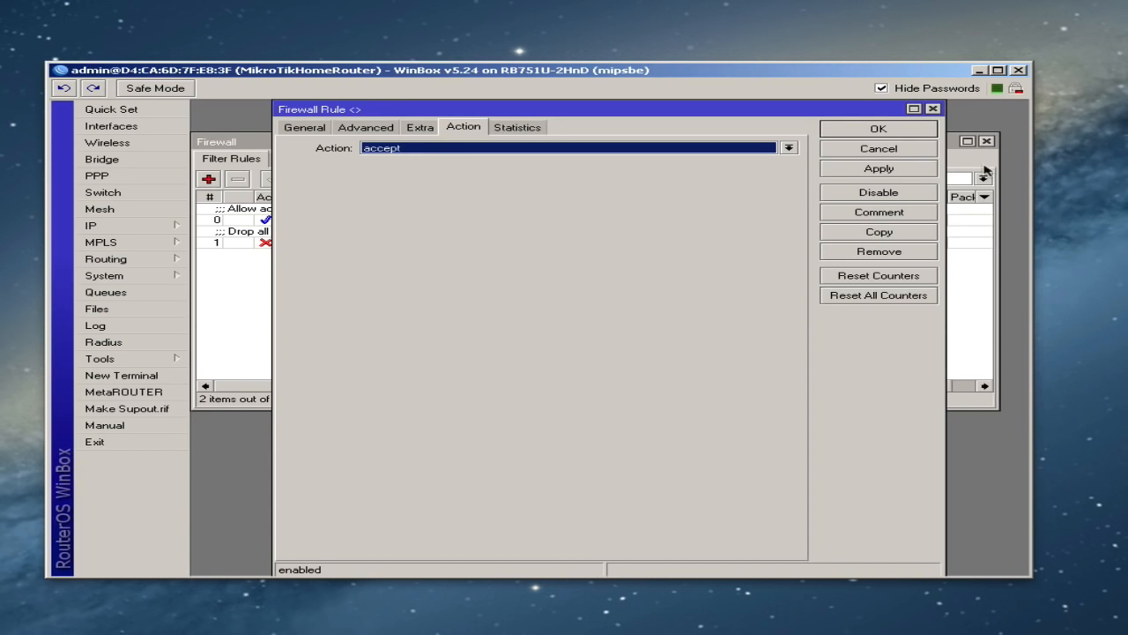
click(888, 131)
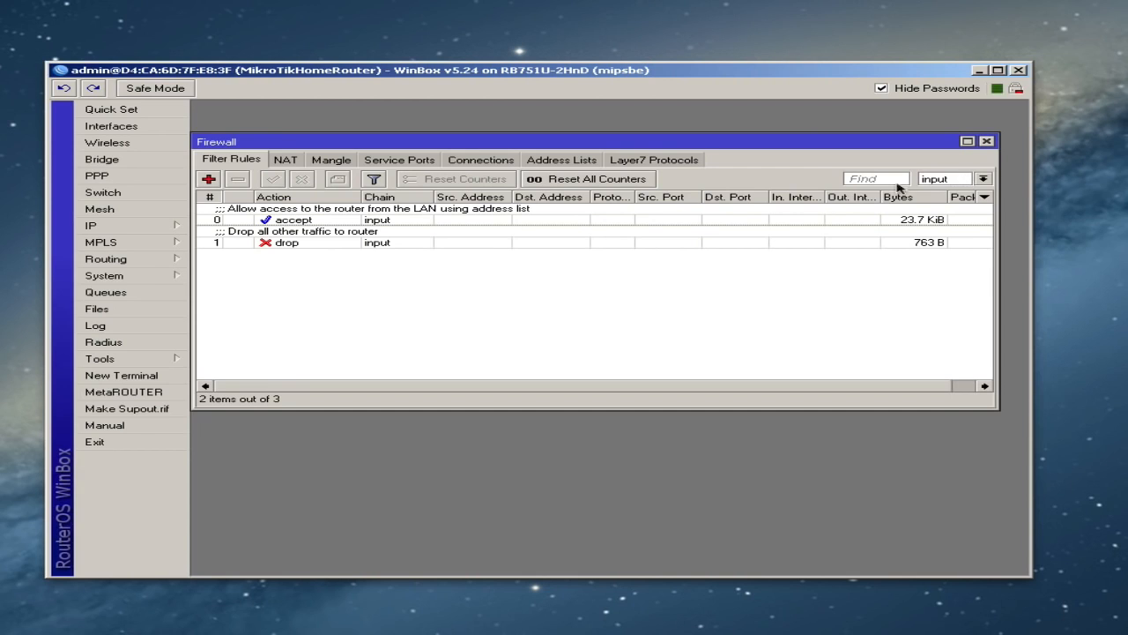
Show the filter rules of all chains, and limit the list to the forward chain
click(982, 179)
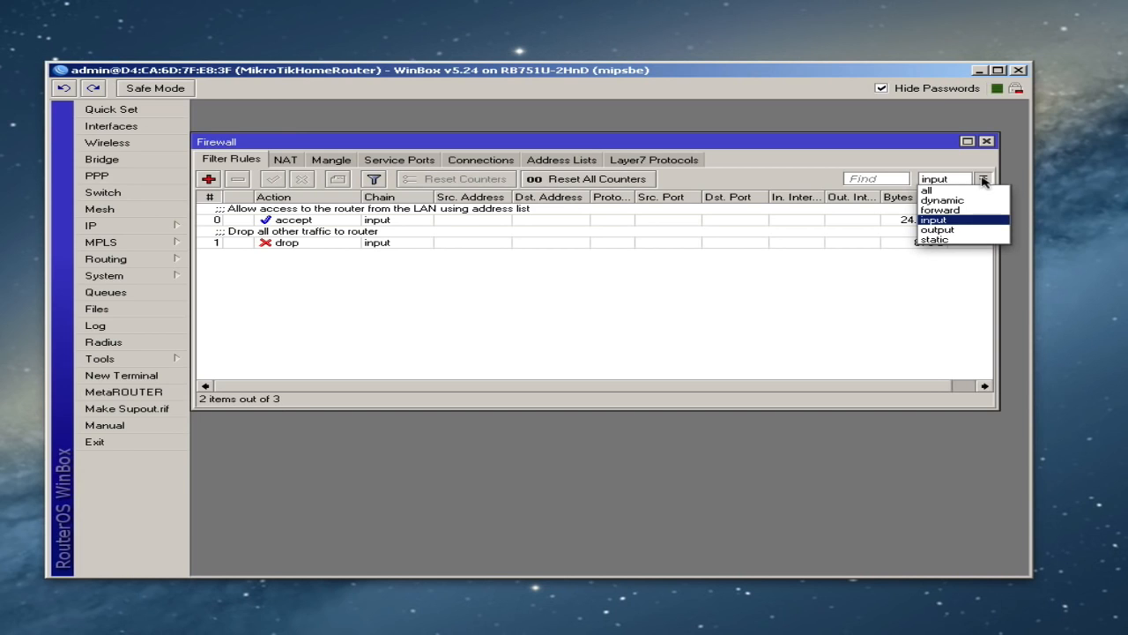
click(945, 190)
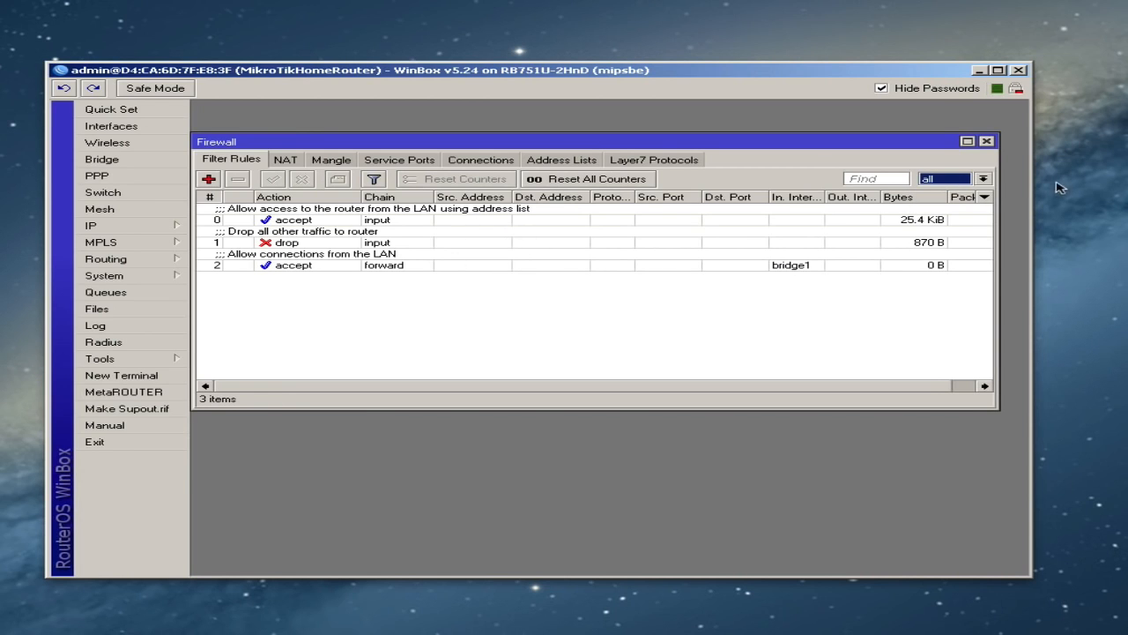
click(983, 178)
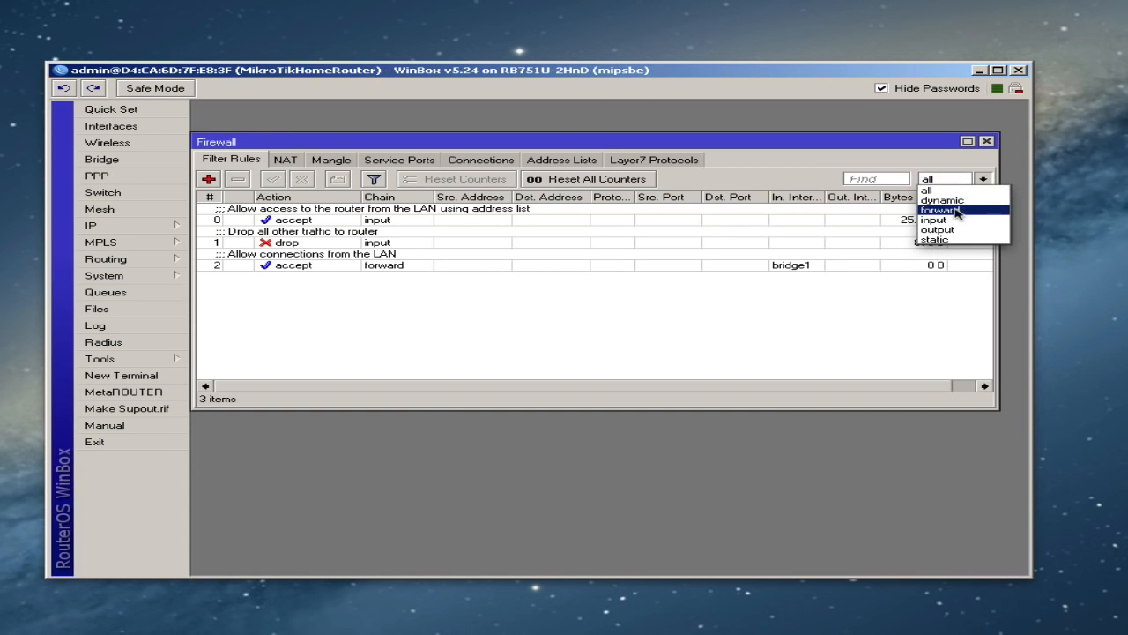
click(939, 209)
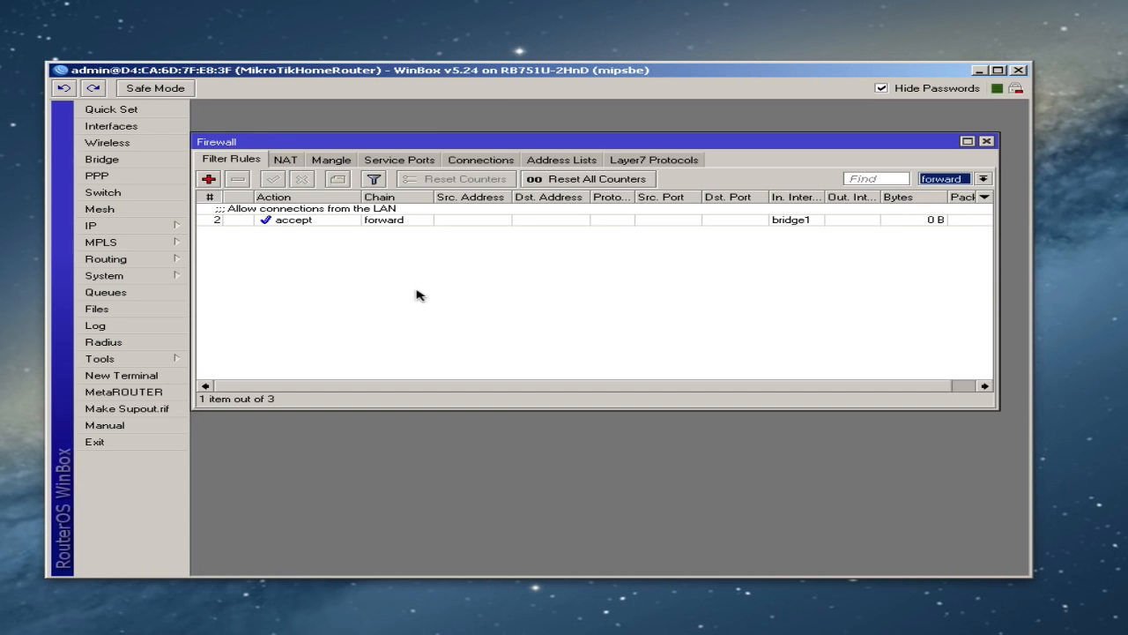
Review the action, chain, incoming interface and connection state of the LAN forward rule
double_click(319, 219)
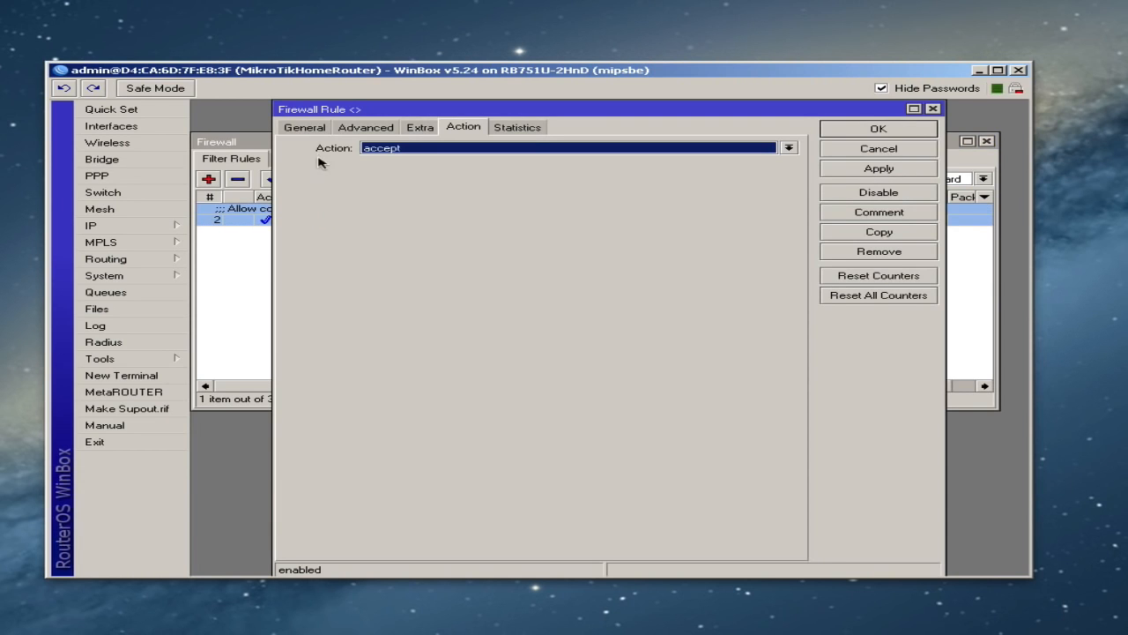
click(302, 128)
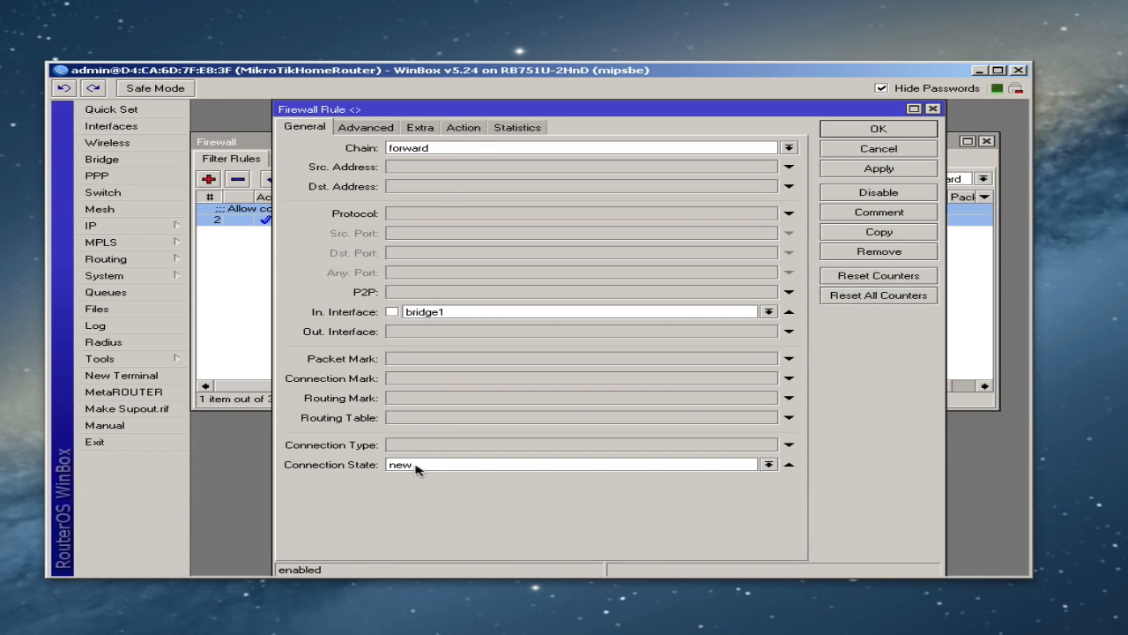
click(848, 130)
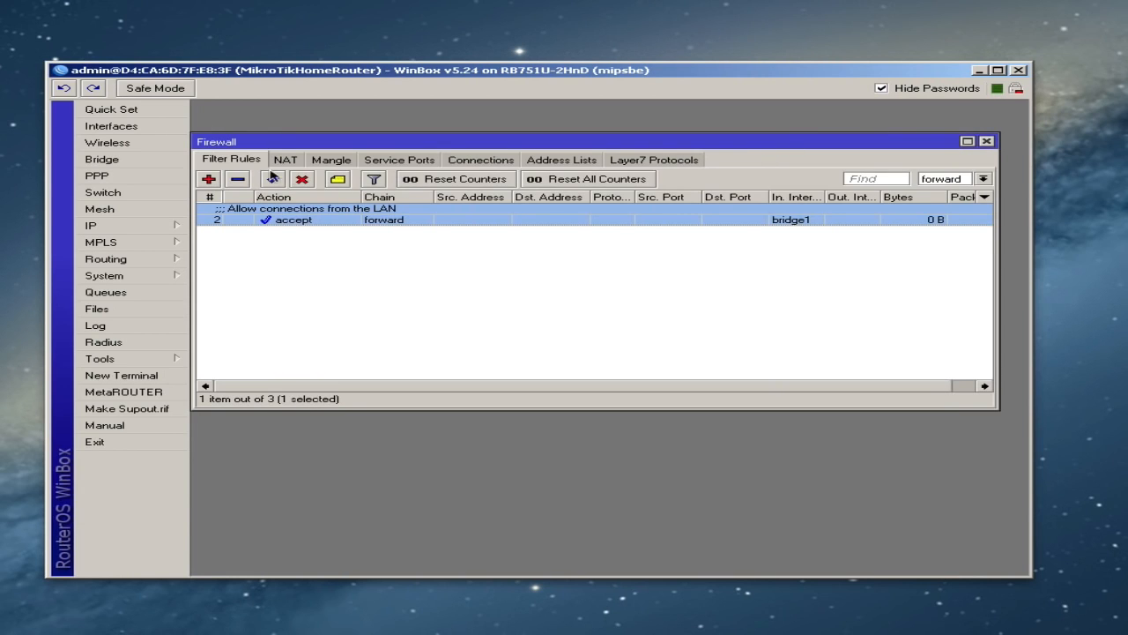
Add a forward-chain accept rule for connection state established, commented "Allow established connections"
click(209, 179)
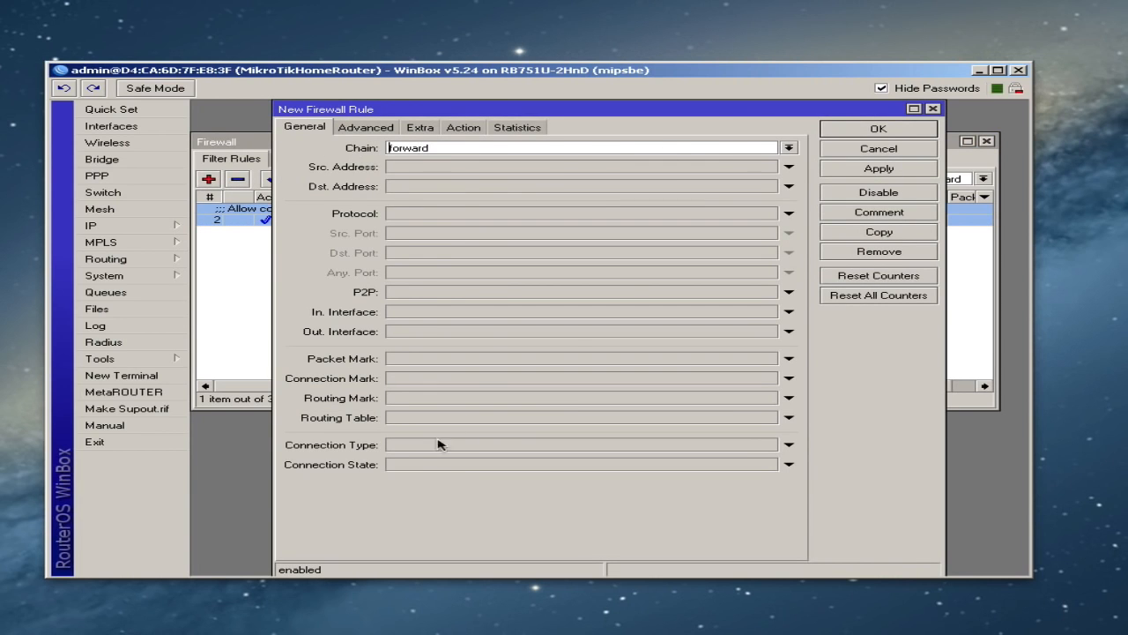
click(416, 463)
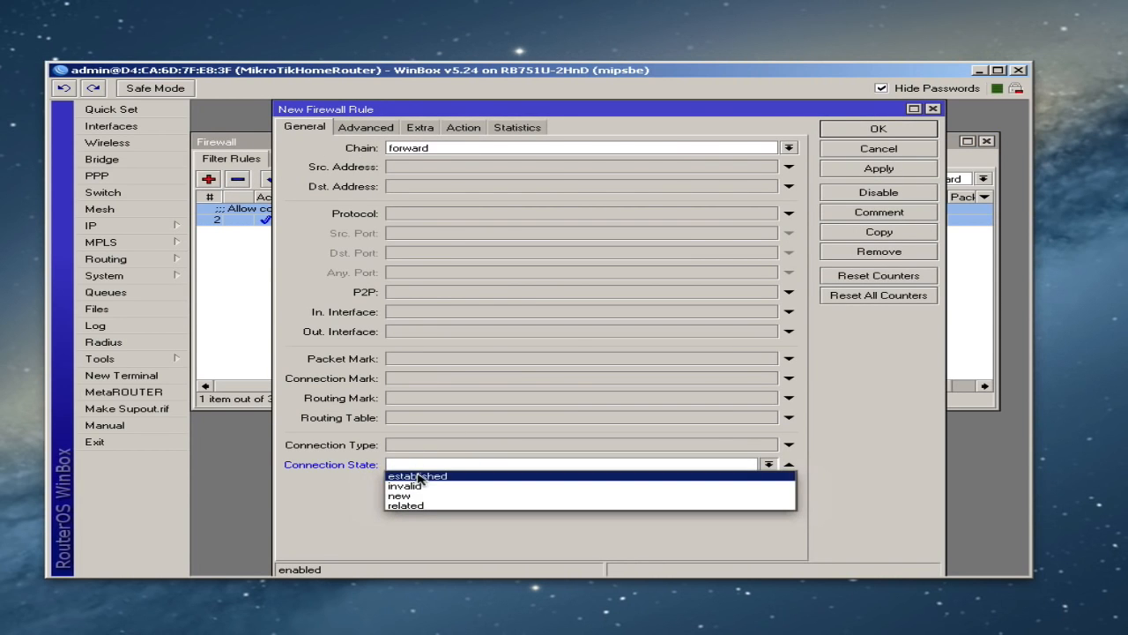
click(418, 476)
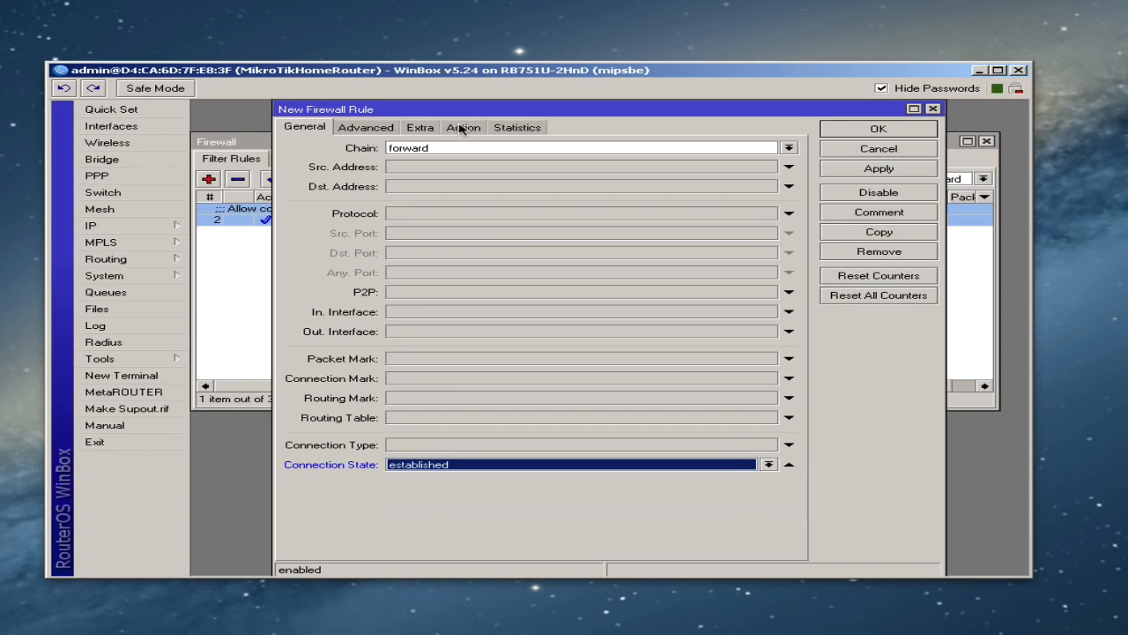
click(890, 169)
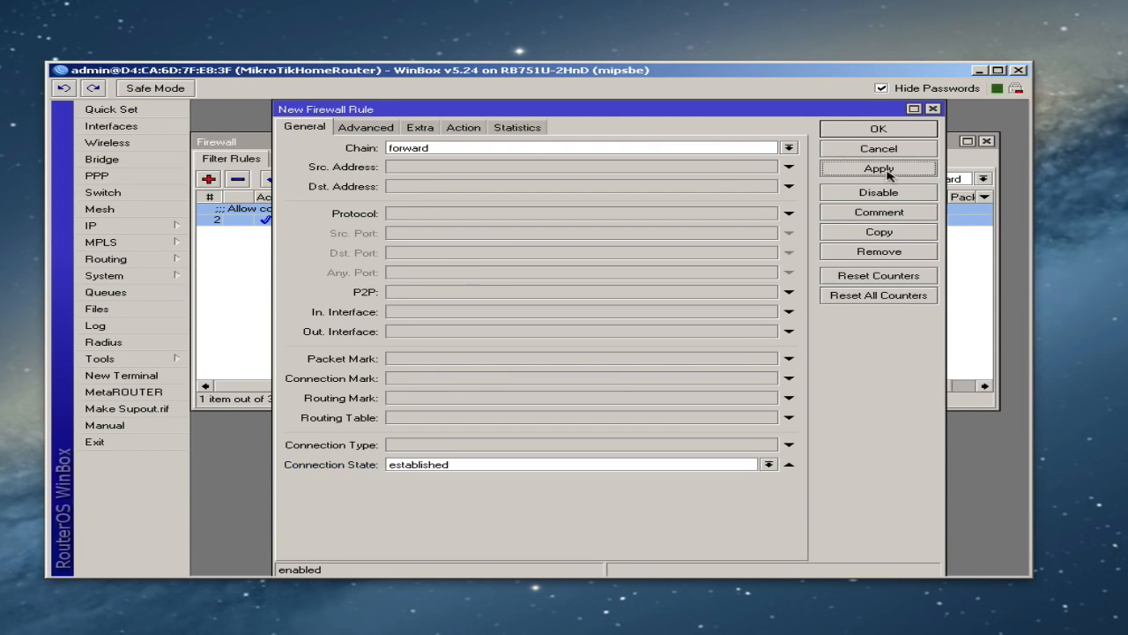
click(870, 213)
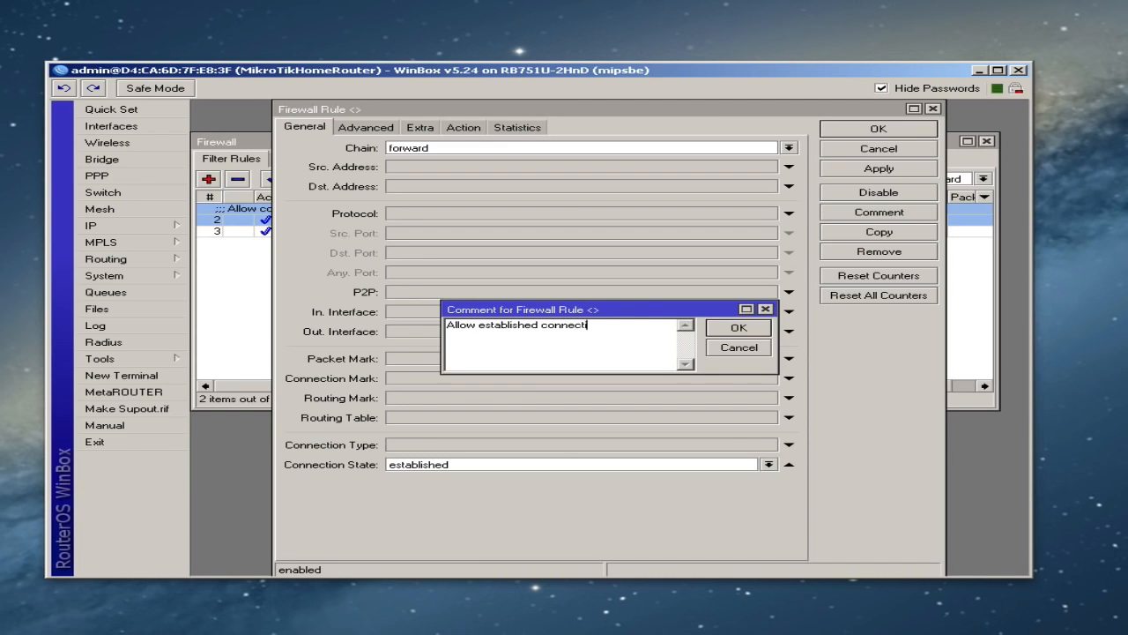
click(744, 328)
click(872, 134)
click(354, 244)
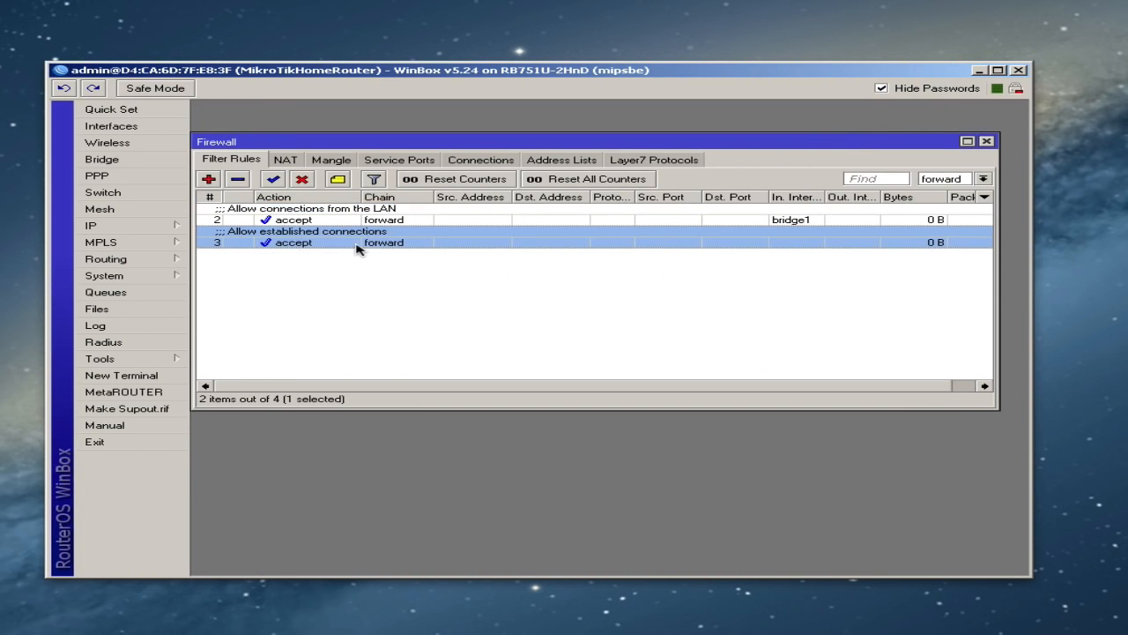
Add a forward-chain accept rule for connection state related, commented "Allow related connections"
click(215, 182)
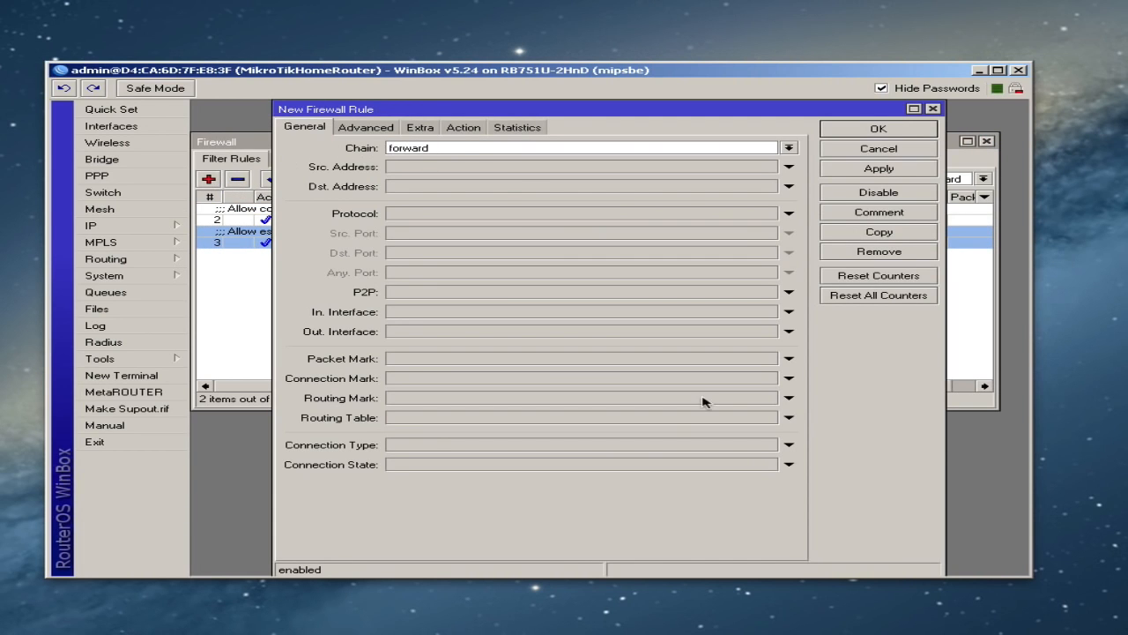
click(581, 465)
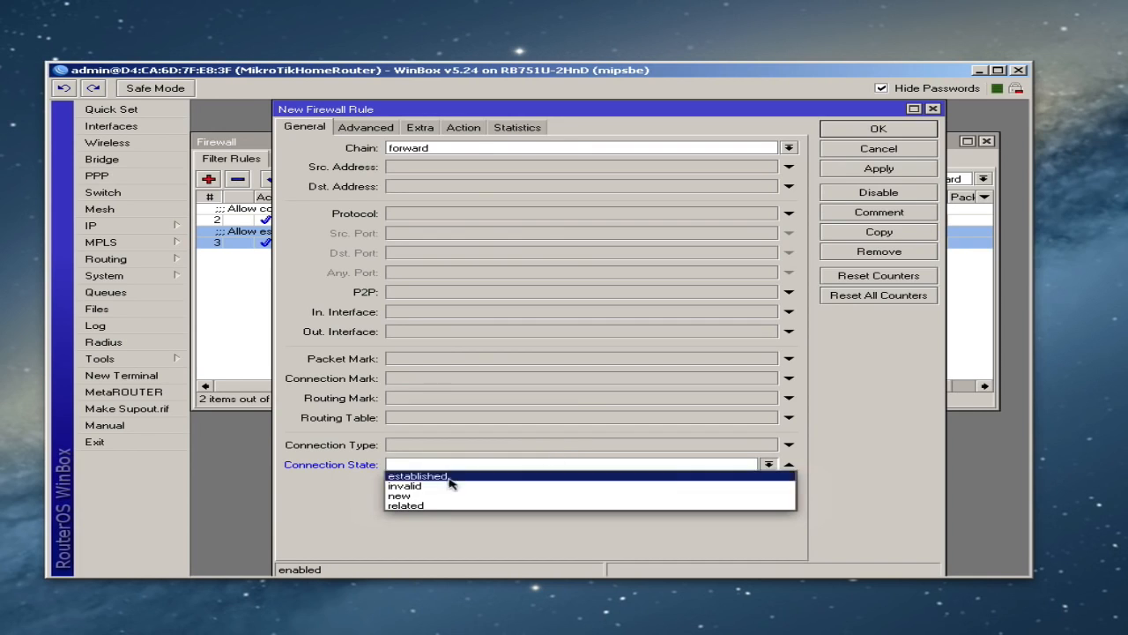
click(432, 506)
click(882, 170)
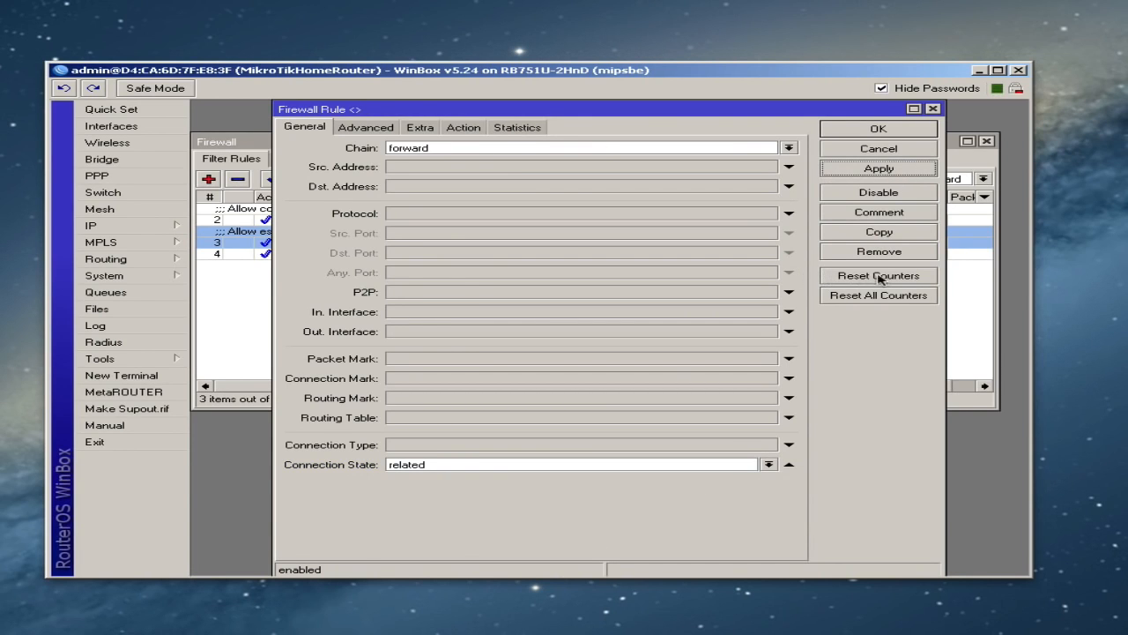
click(873, 215)
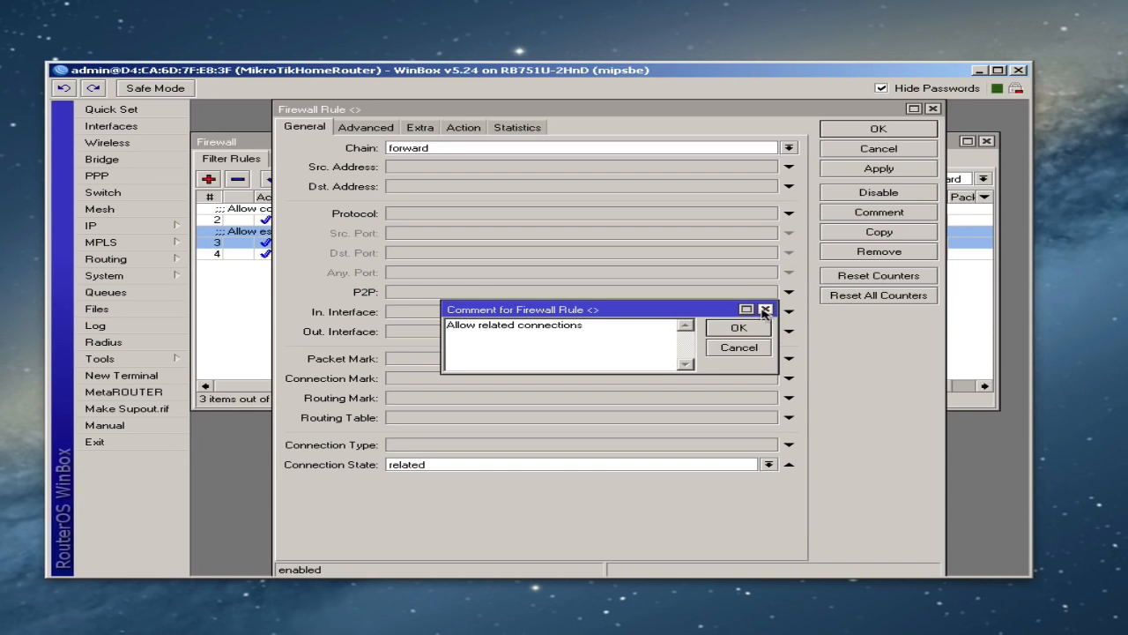
click(855, 131)
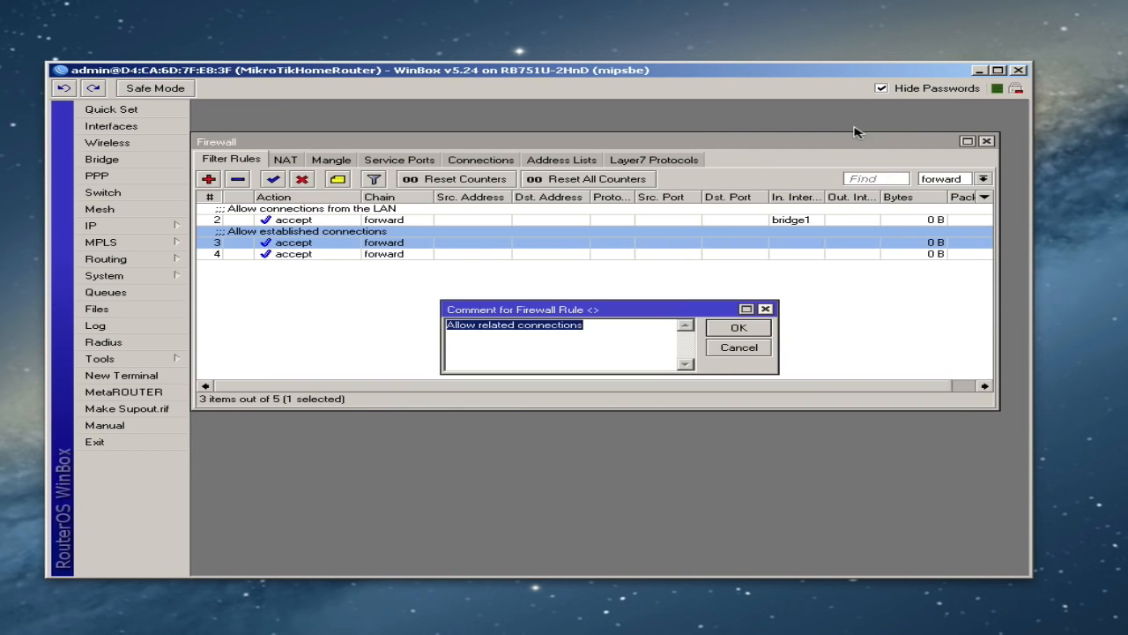
click(736, 328)
click(450, 296)
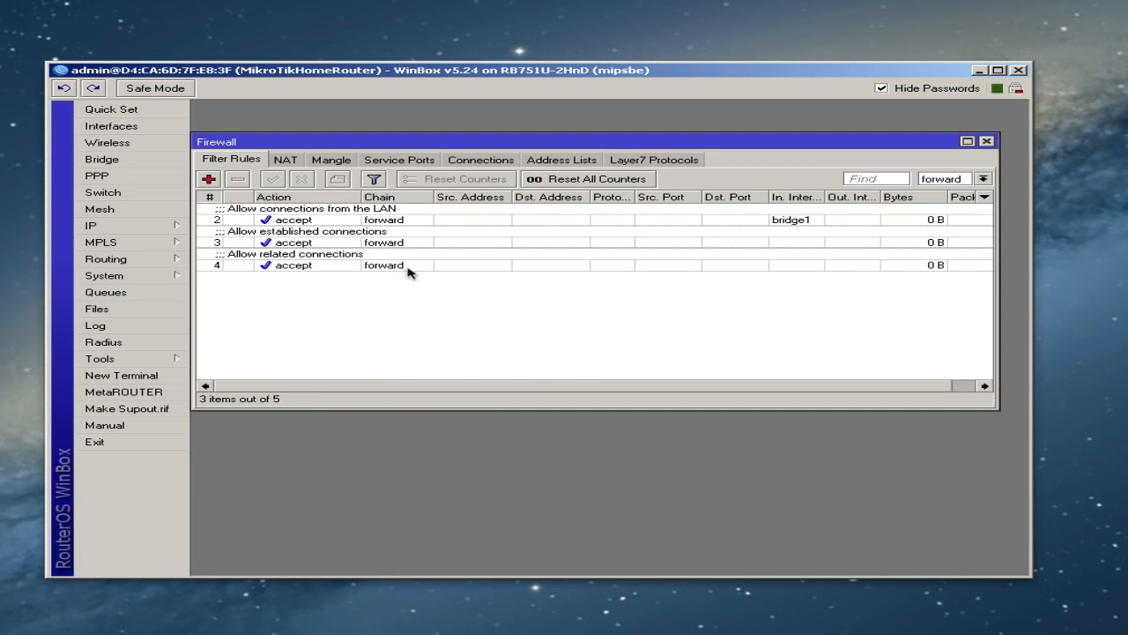
Review the forward-chain accept rules for LAN, established and related connections in the list
click(328, 221)
click(331, 242)
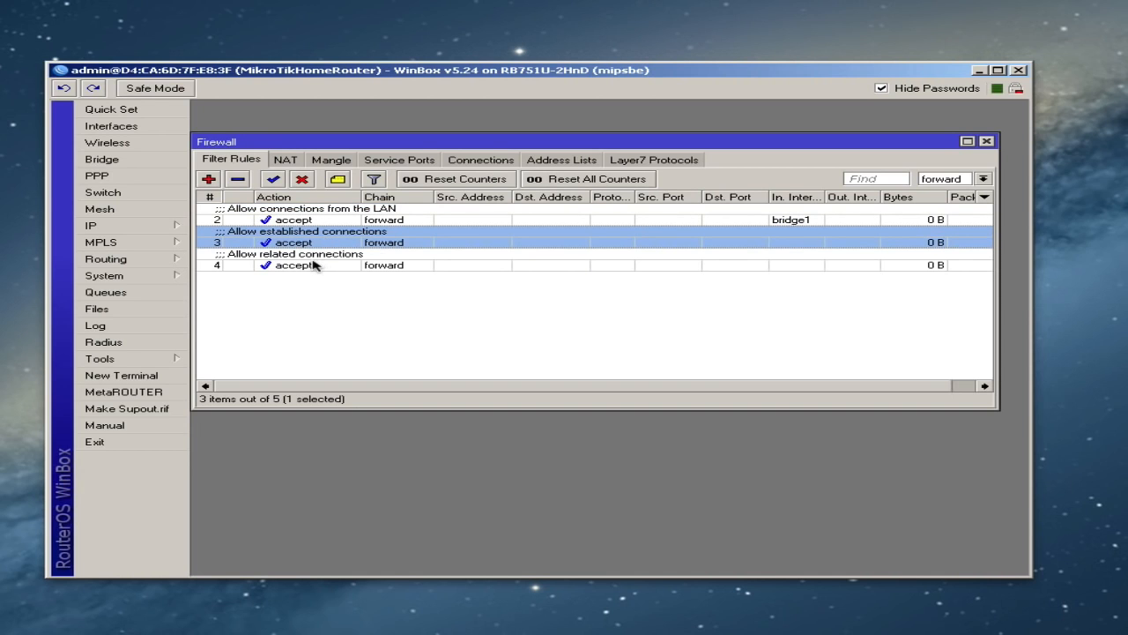
click(315, 265)
click(324, 289)
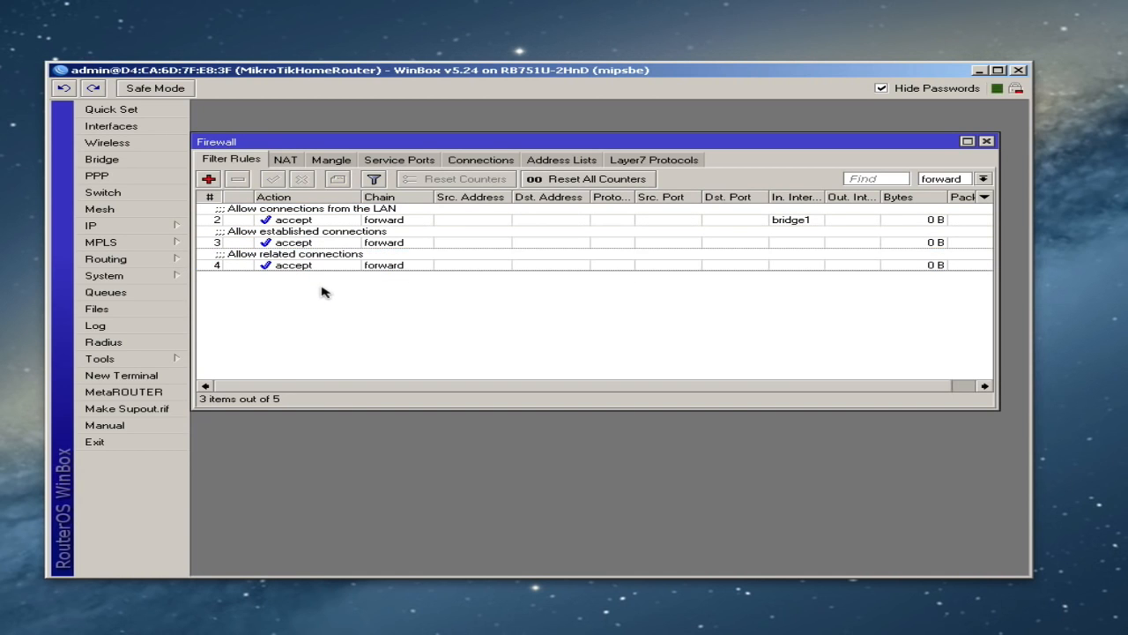
Add a forward-chain drop rule without other conditions, commented "Drop all other traffic through the router"
click(209, 179)
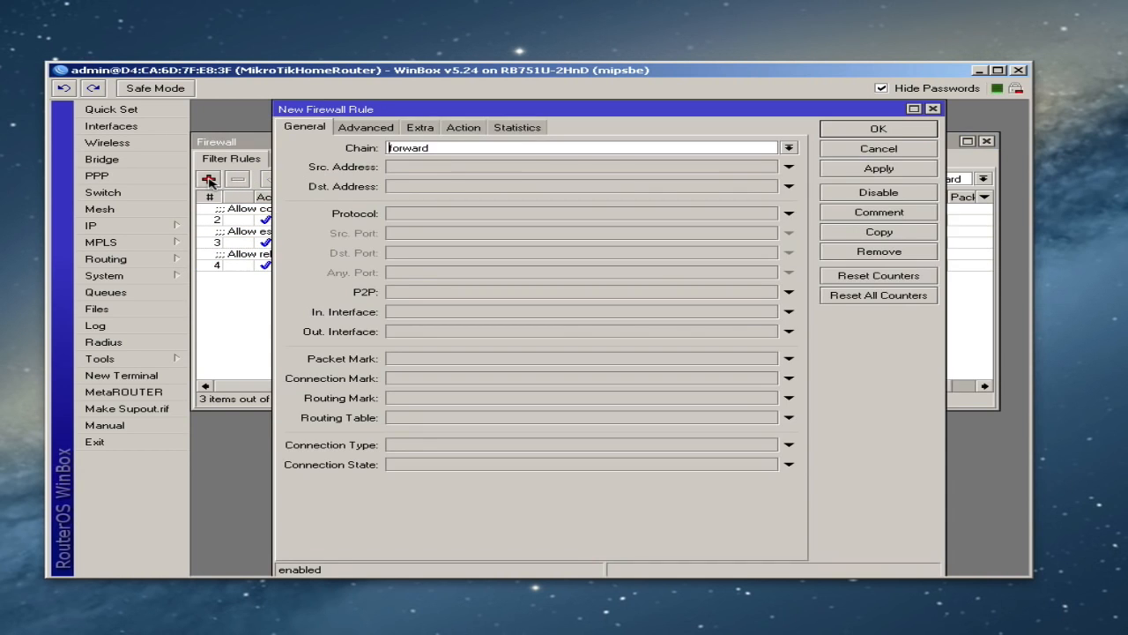
click(467, 129)
click(445, 148)
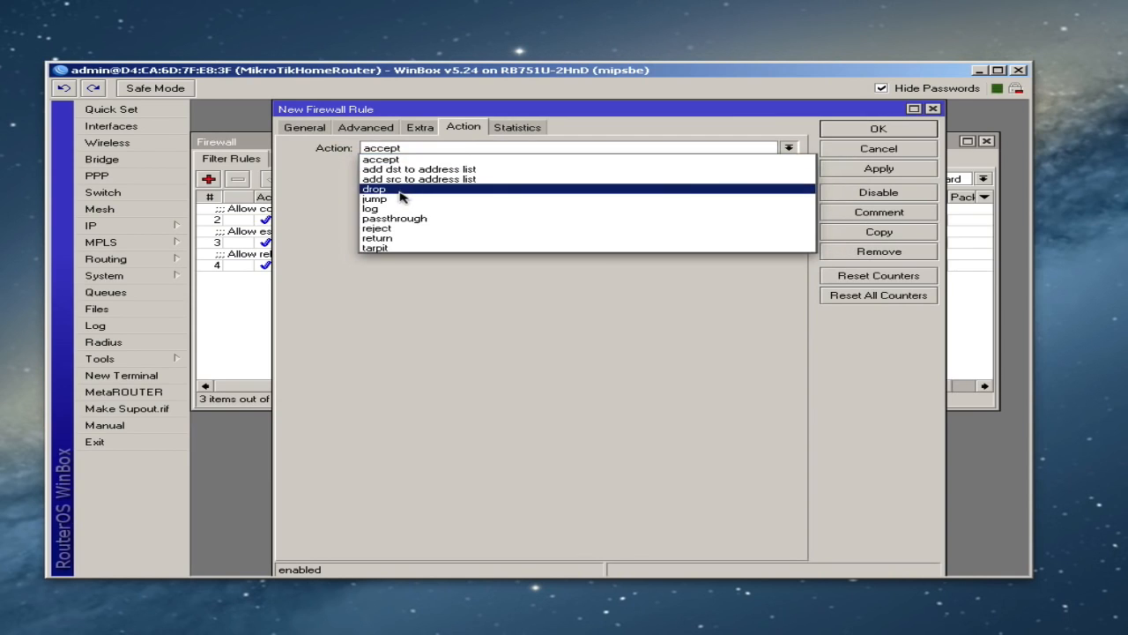
click(423, 188)
click(841, 167)
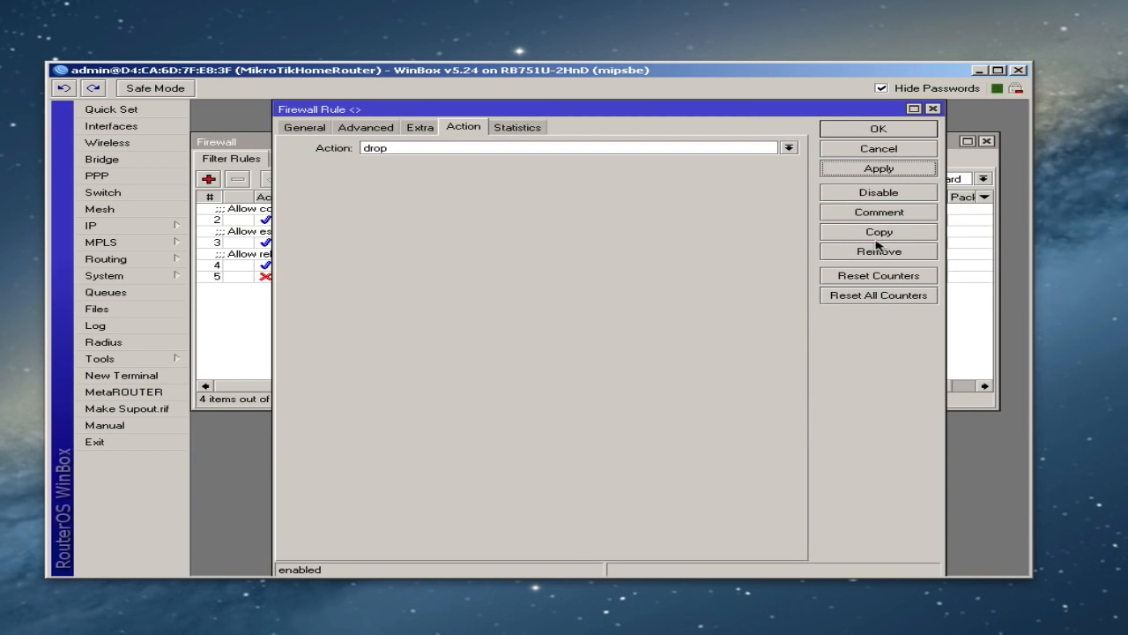
click(871, 216)
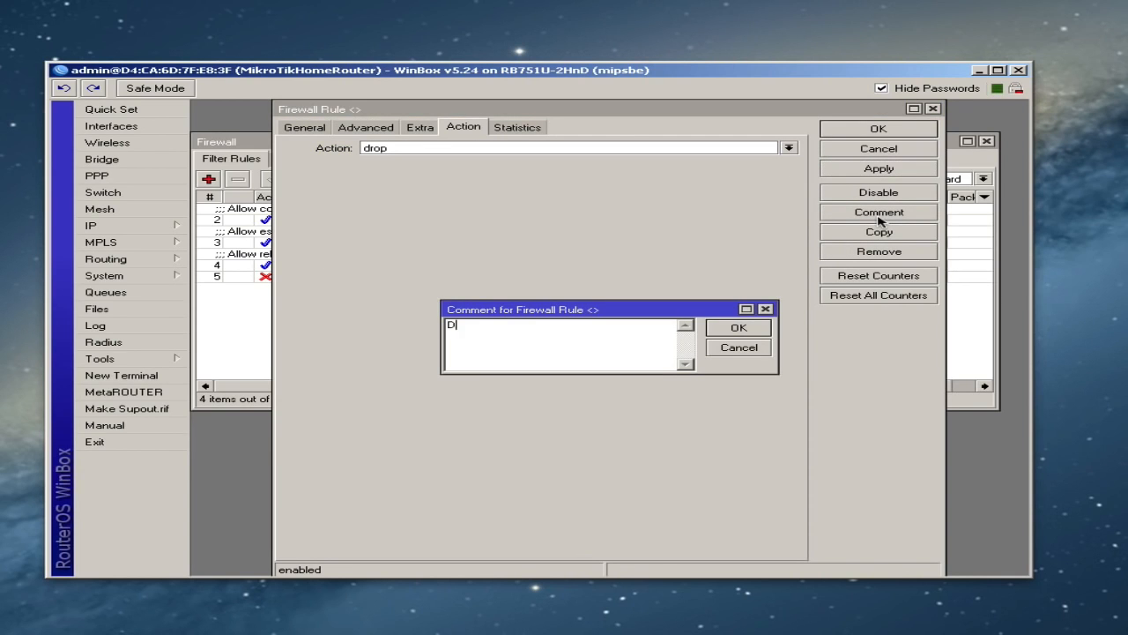
text(Drop all other traffic through the rout)
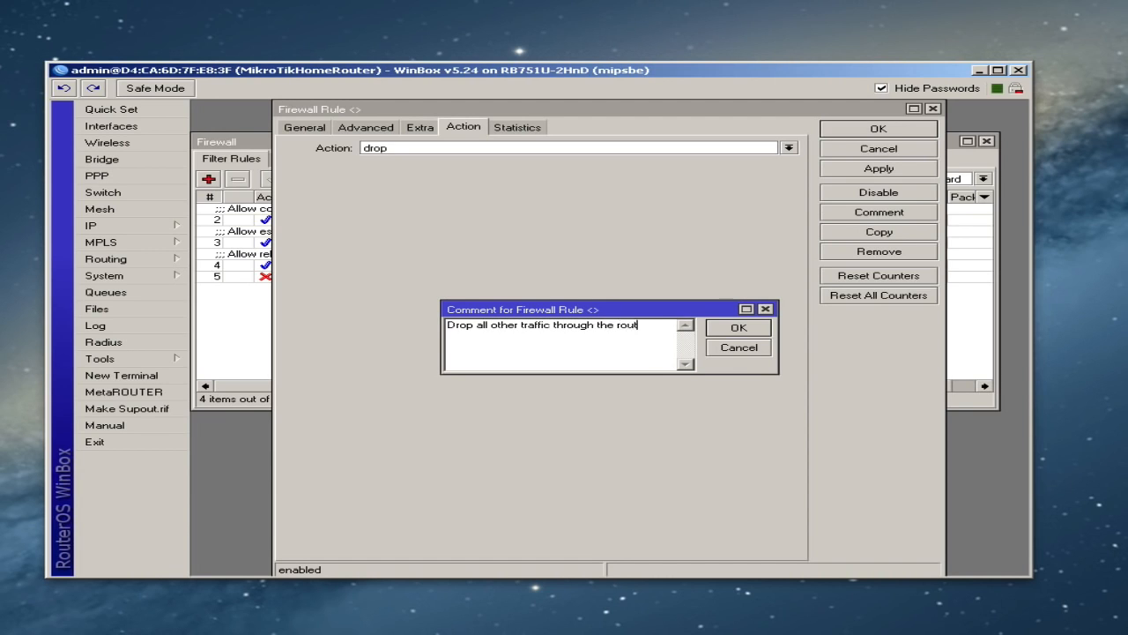
text(er)
click(738, 327)
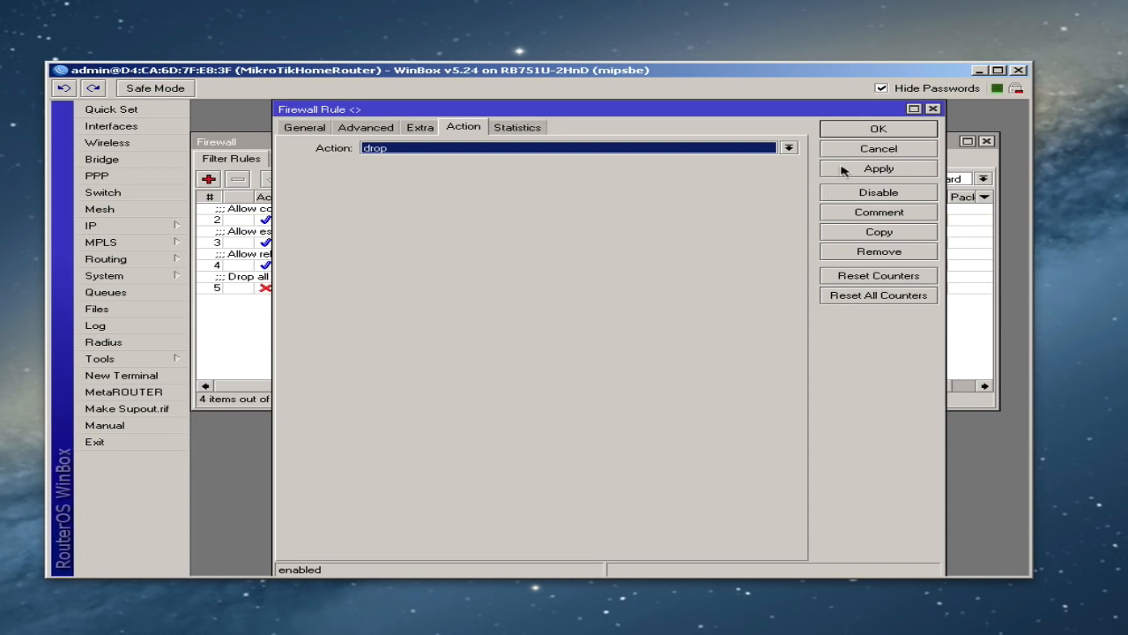
click(855, 132)
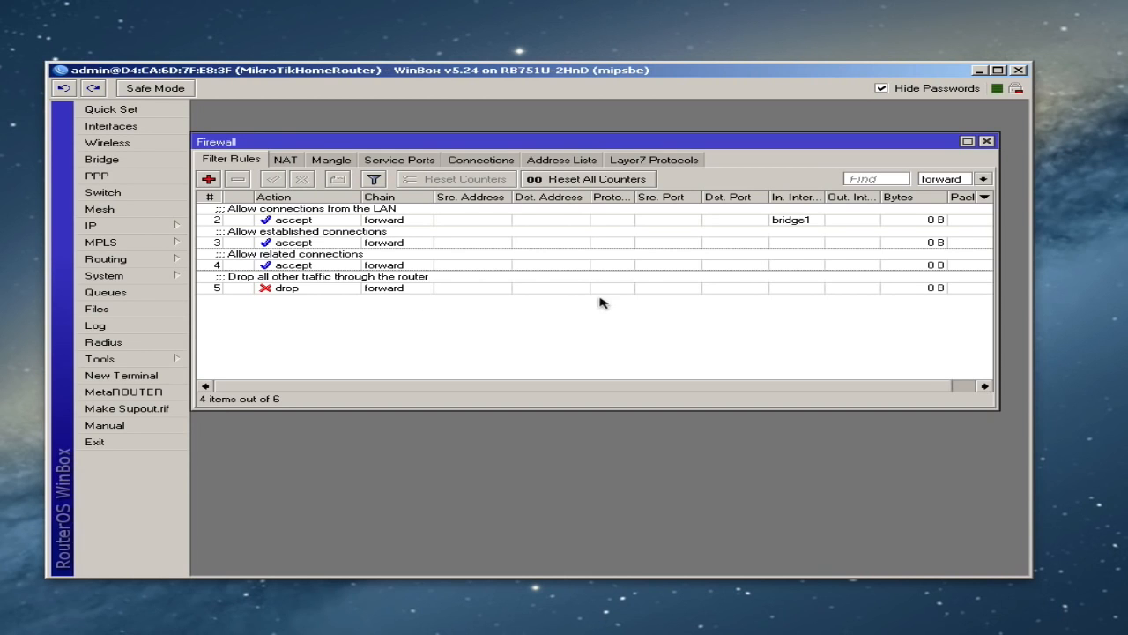
Add a forward-chain drop rule for connection state invalid, commented "Drop invalid connections"
click(208, 179)
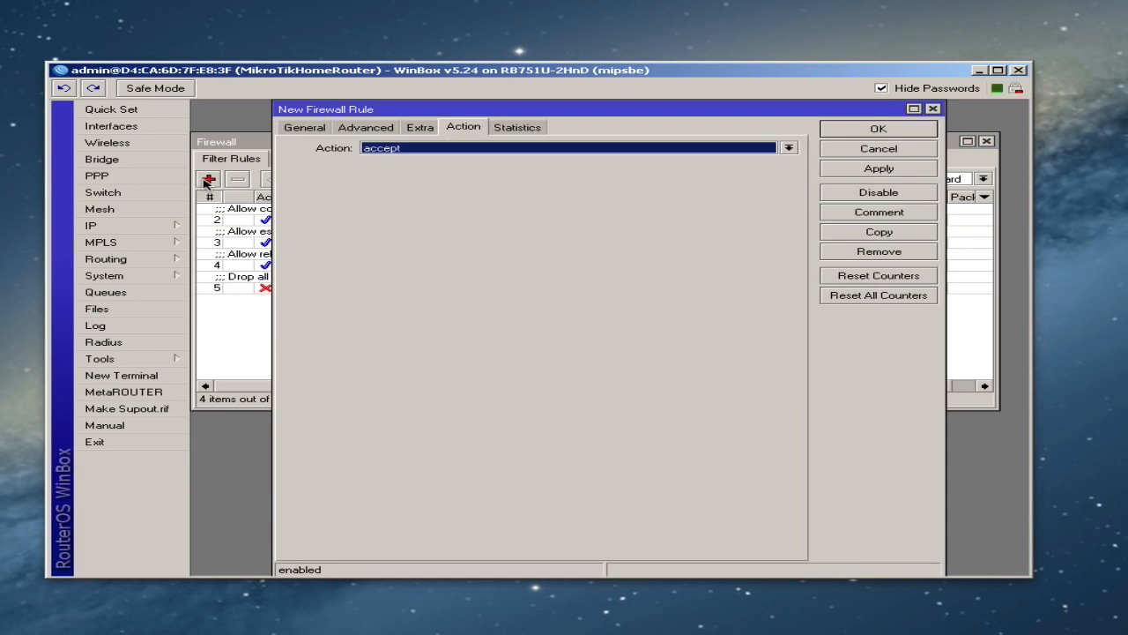
click(304, 128)
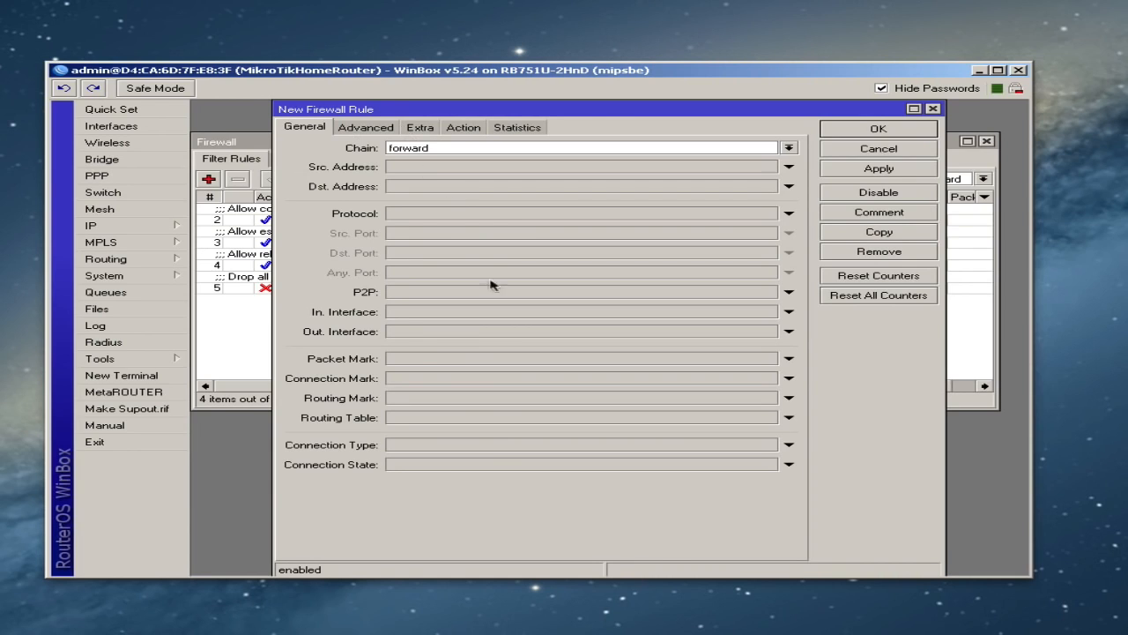
click(438, 465)
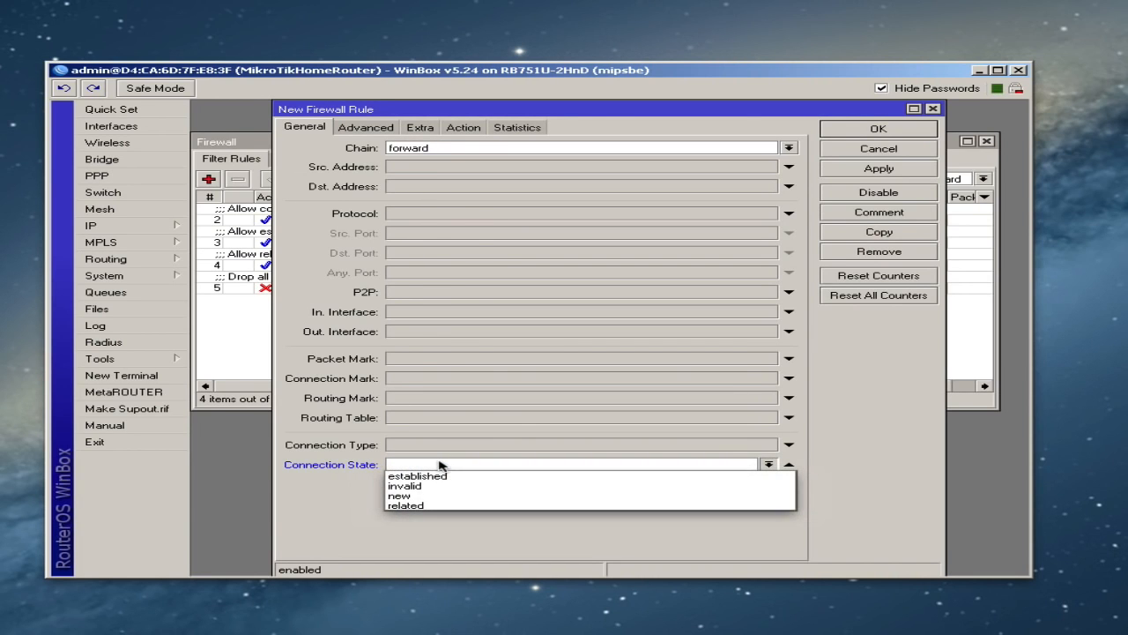
click(421, 484)
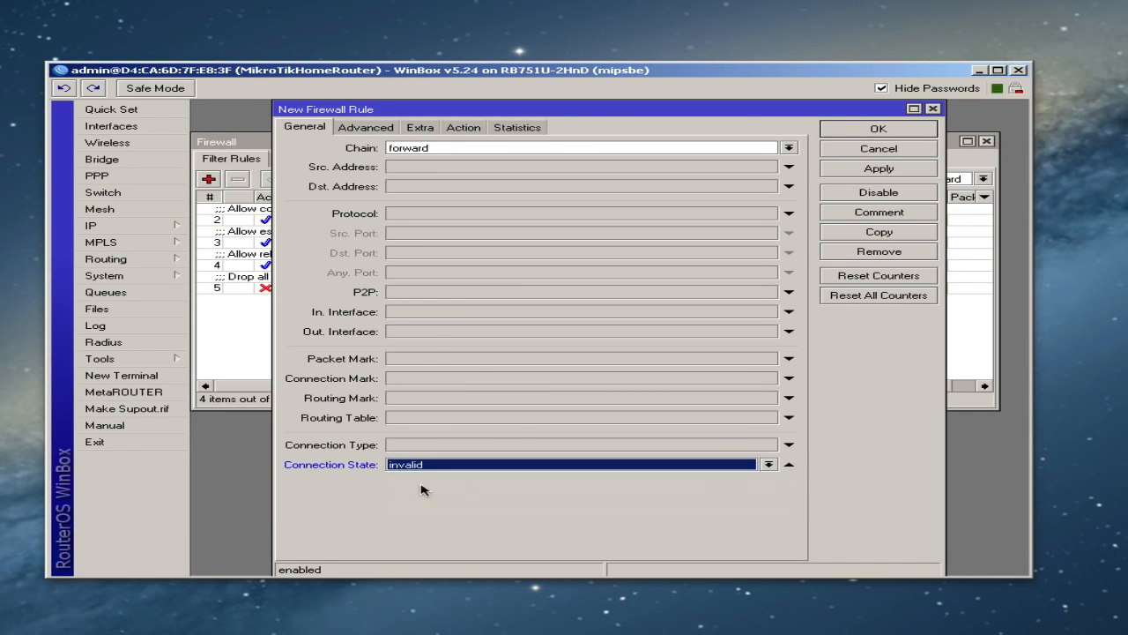
click(468, 129)
click(457, 149)
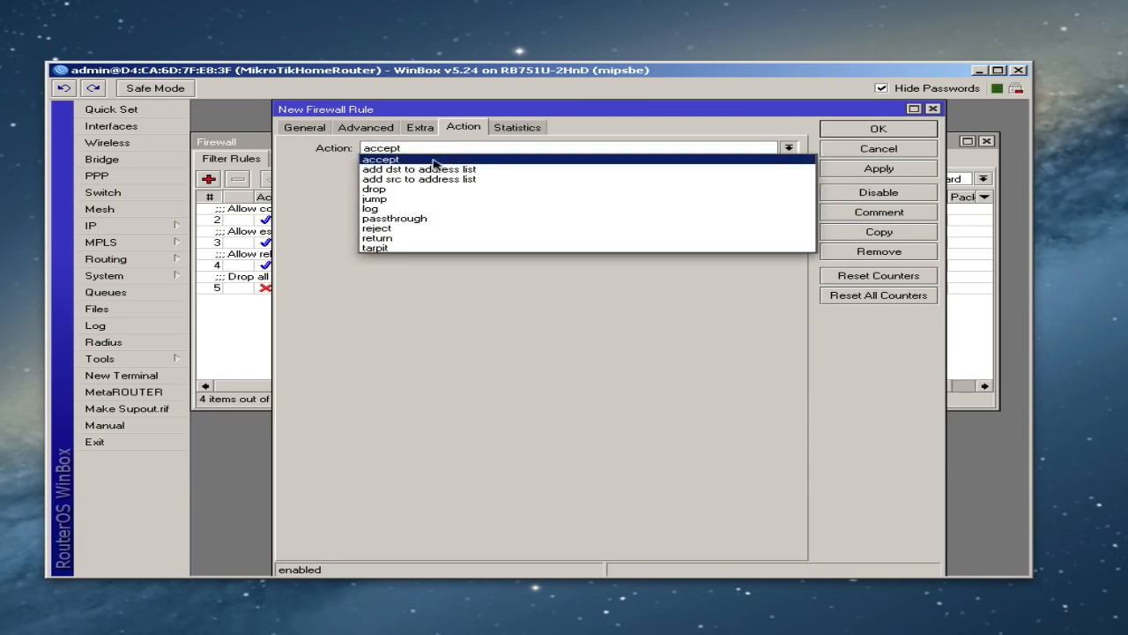
click(401, 191)
click(898, 169)
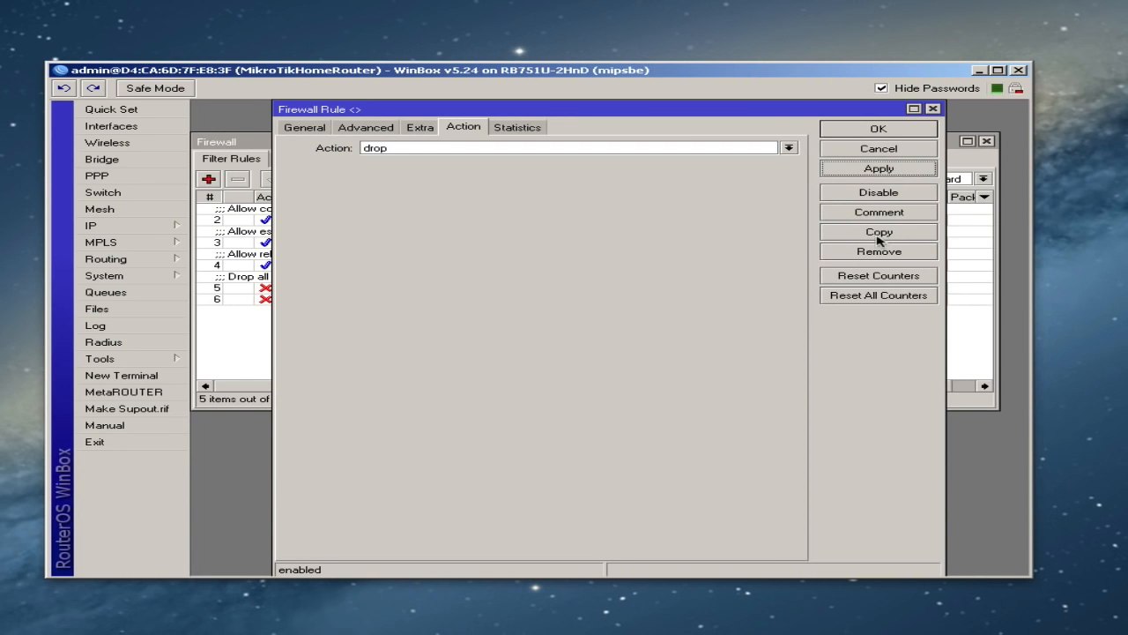
click(852, 215)
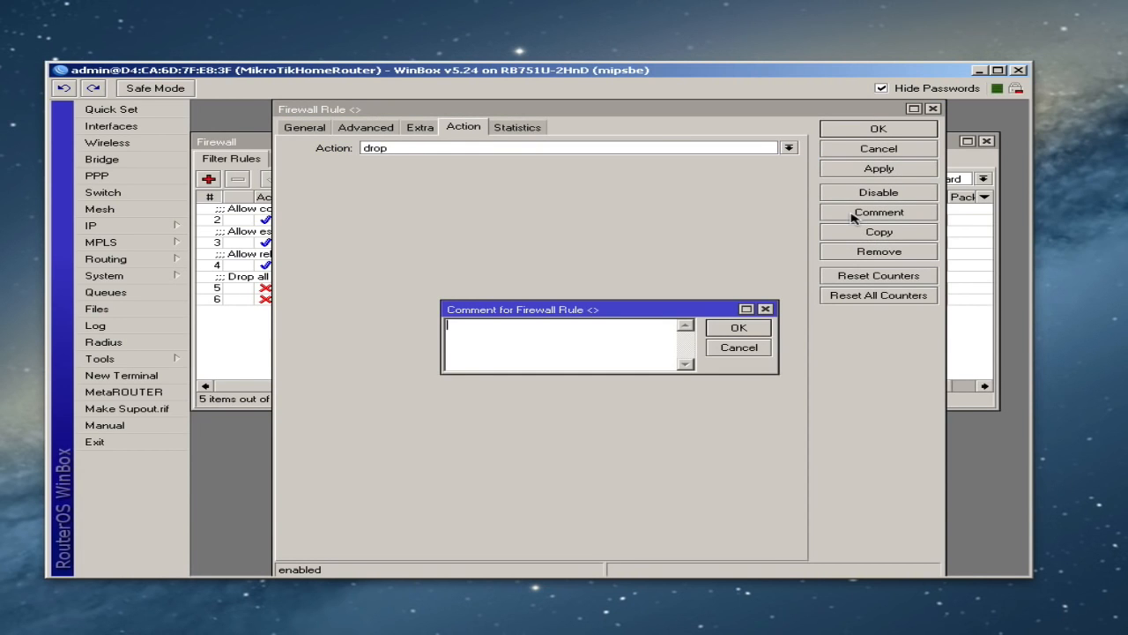
text(Drop invalid)
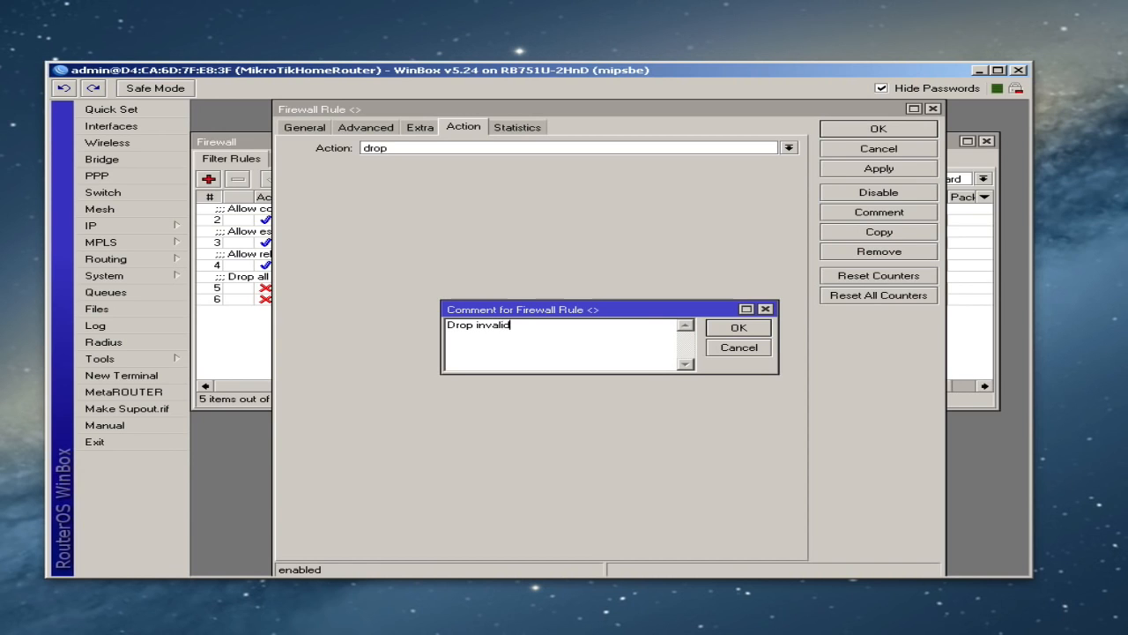
text( connections)
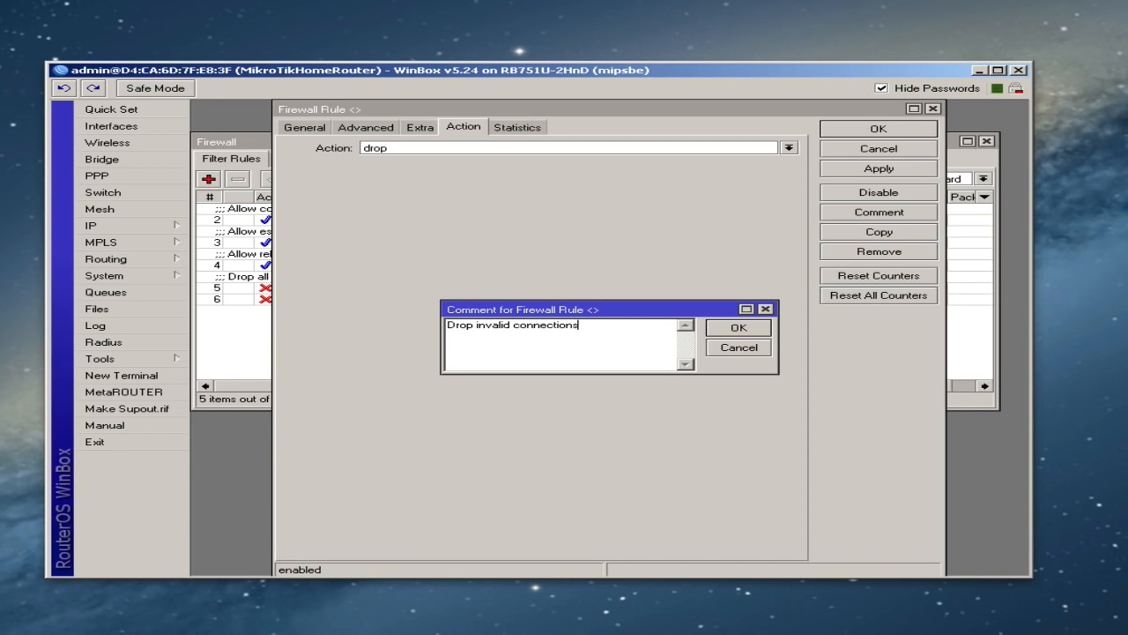
click(720, 328)
click(841, 130)
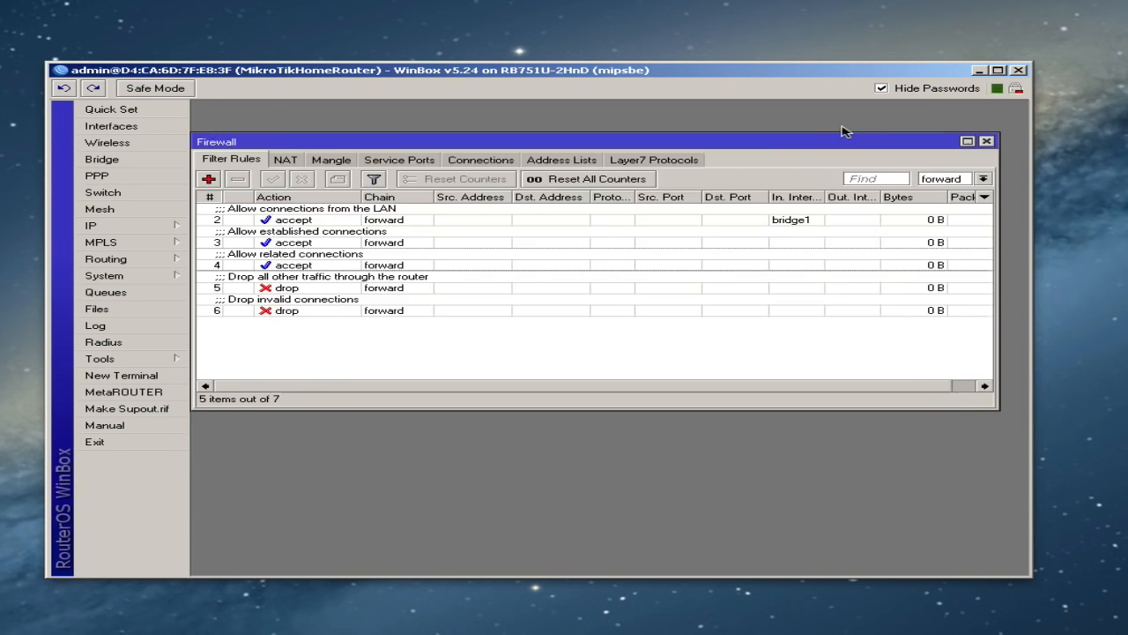
Move the "Drop invalid connections" rule above the other forward rules and list the filter rules of all chains
click(286, 311)
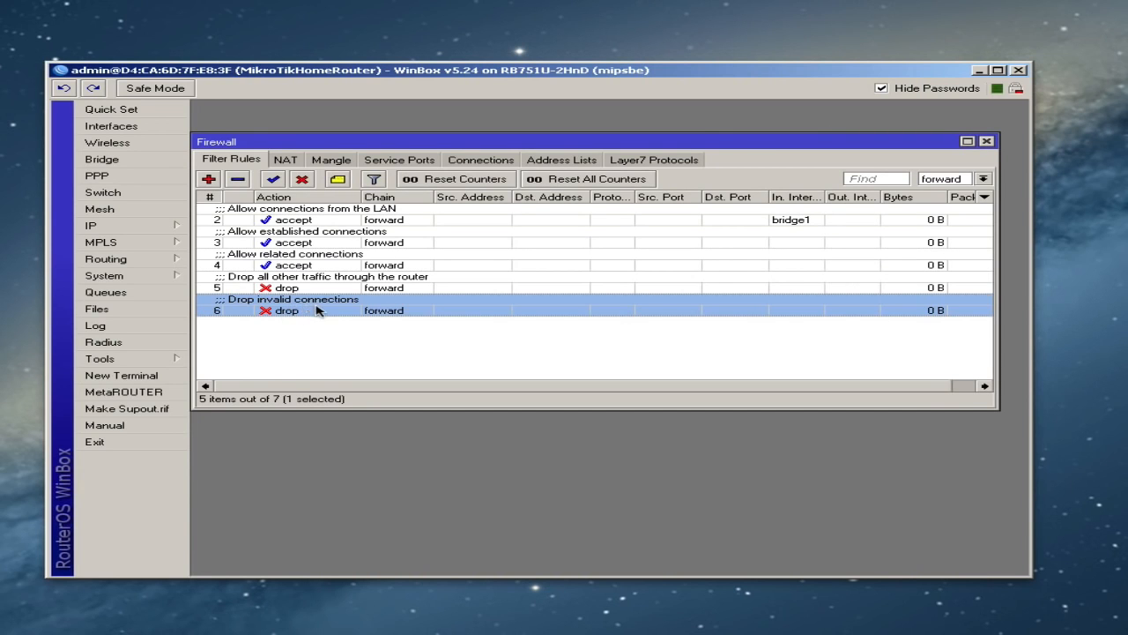
drag(316, 309, 328, 212)
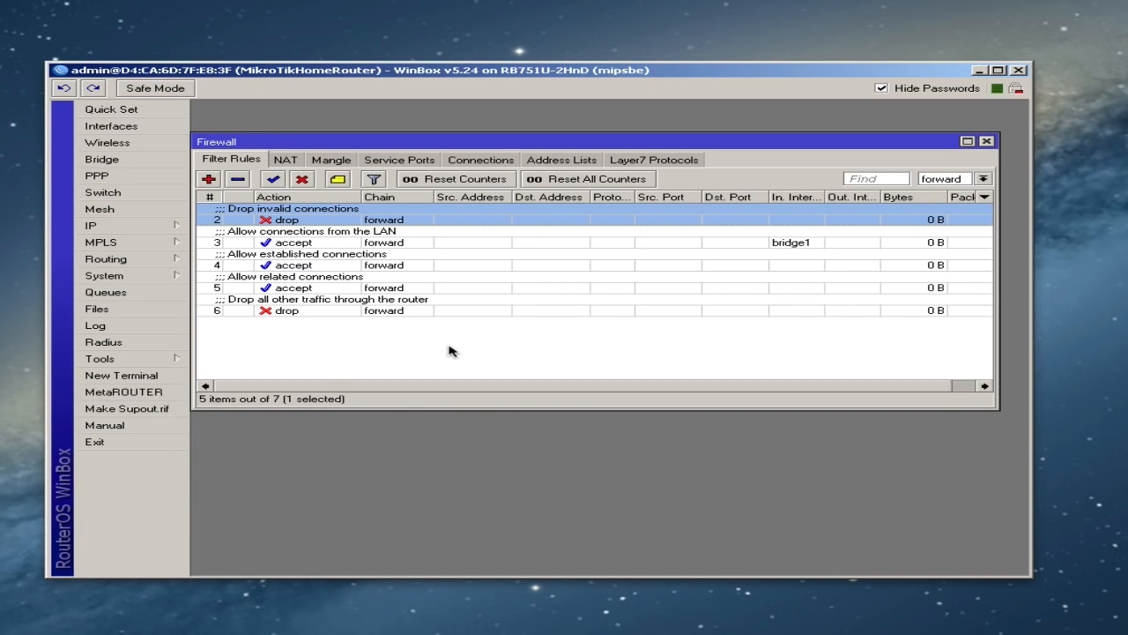
click(983, 178)
click(950, 190)
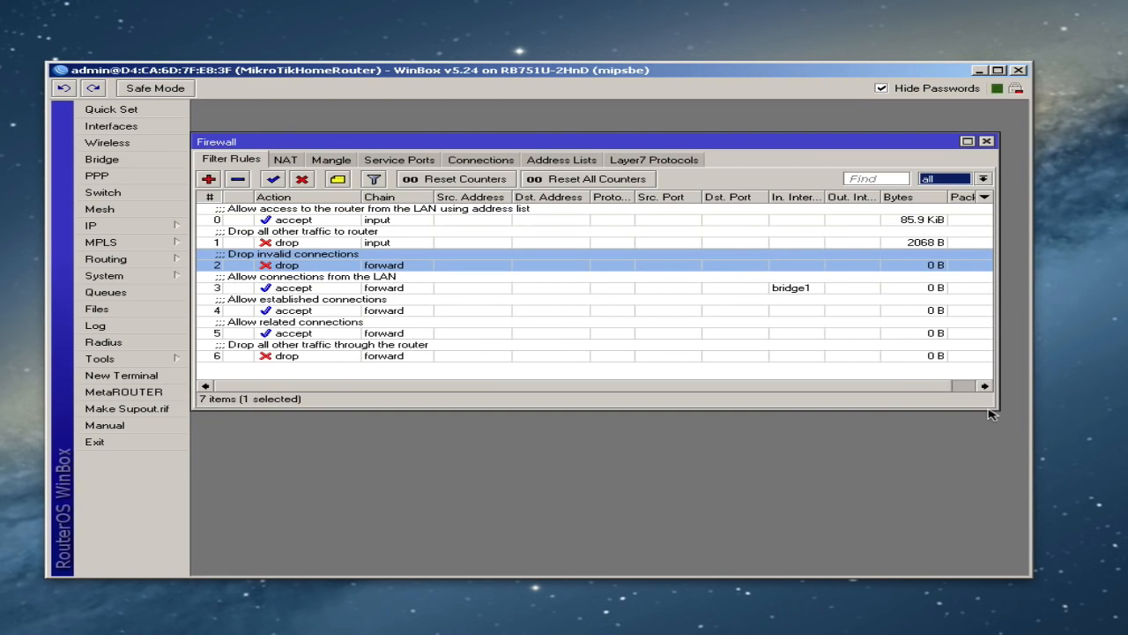
drag(986, 411, 1012, 482)
click(639, 355)
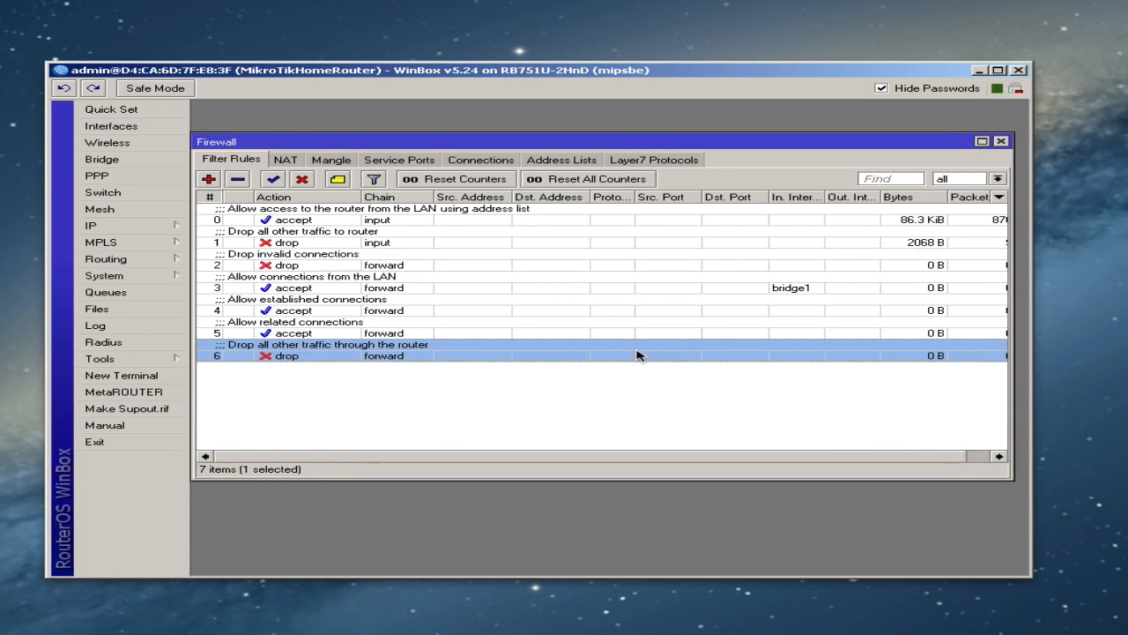
click(394, 222)
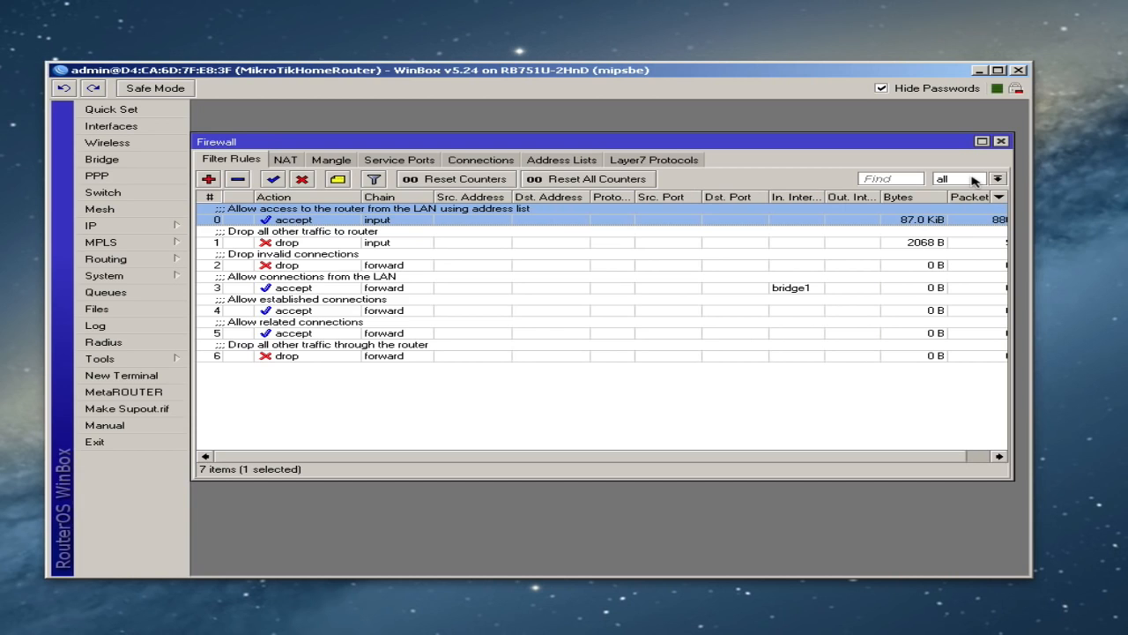
Filter the rule list to the input chain and review its accept and drop rules
click(998, 178)
click(976, 220)
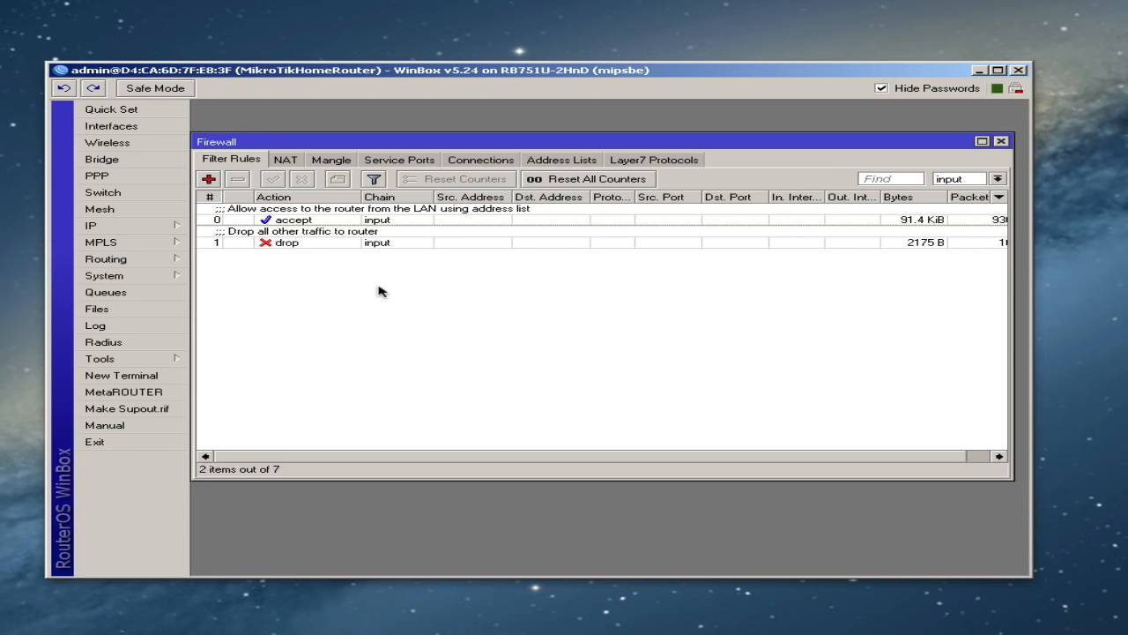
click(316, 220)
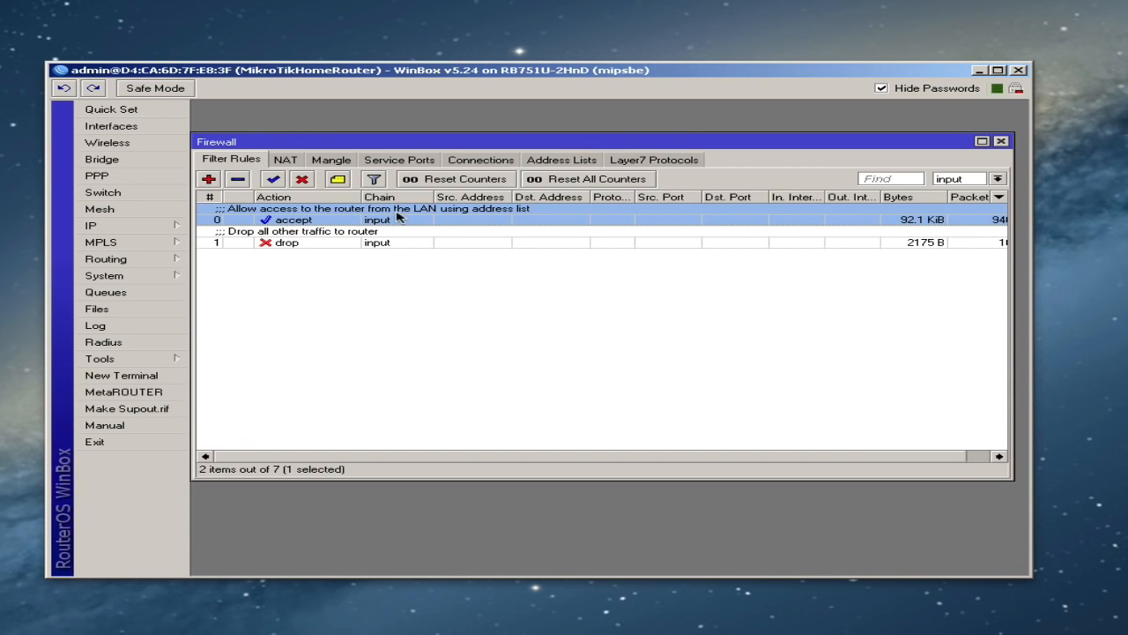
click(389, 241)
click(394, 266)
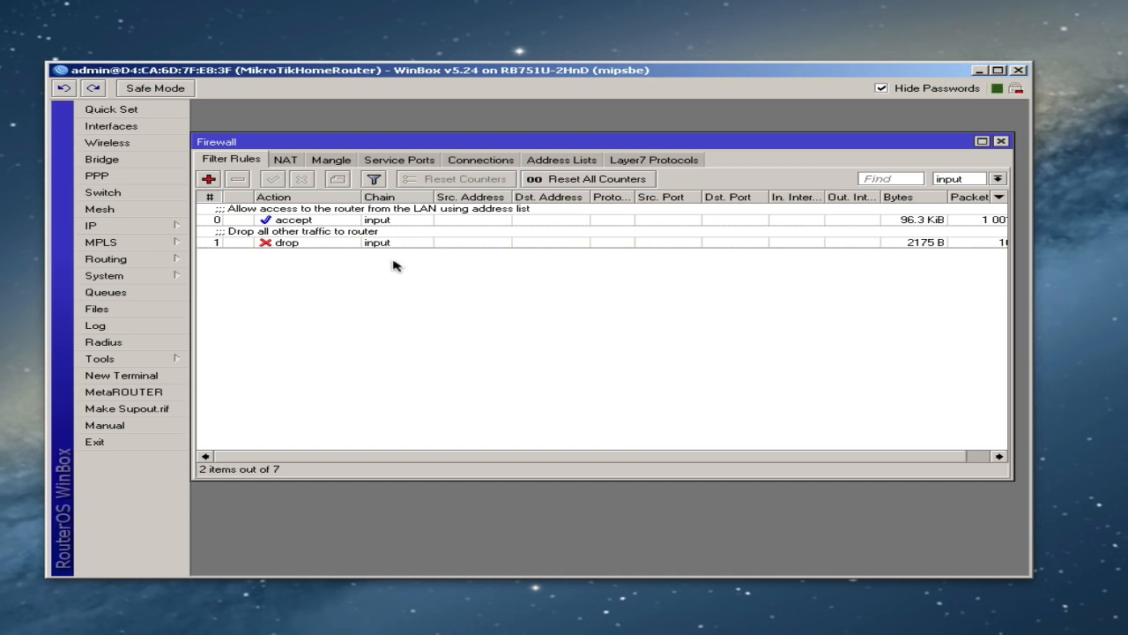
Add an input-chain accept rule for connection state established, commented "Allow established connection to the router"
click(209, 179)
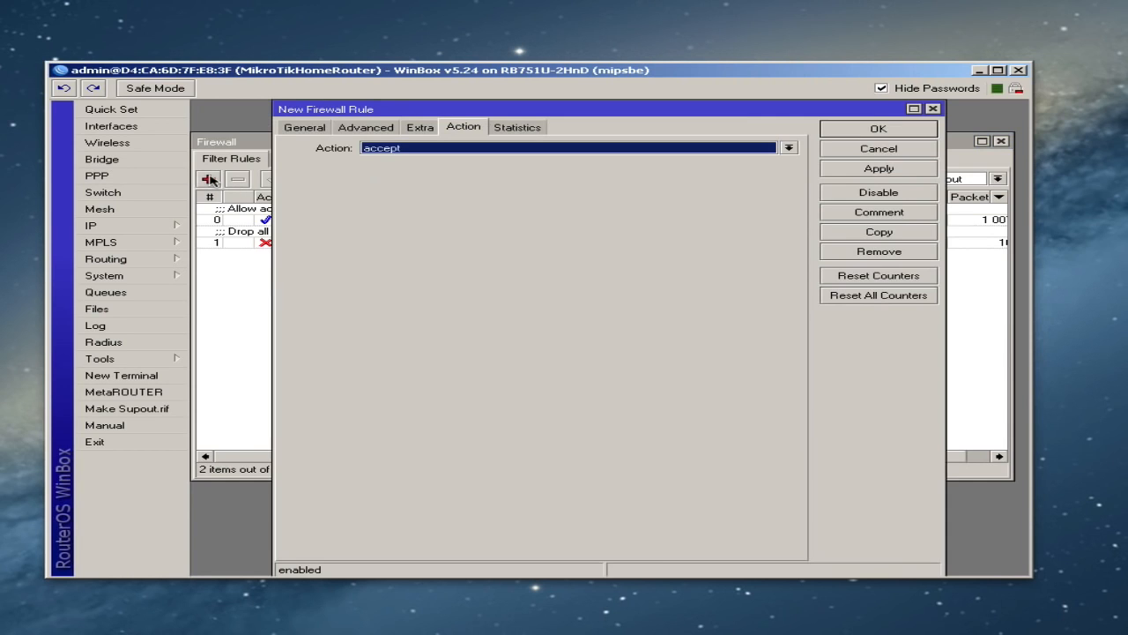
click(314, 129)
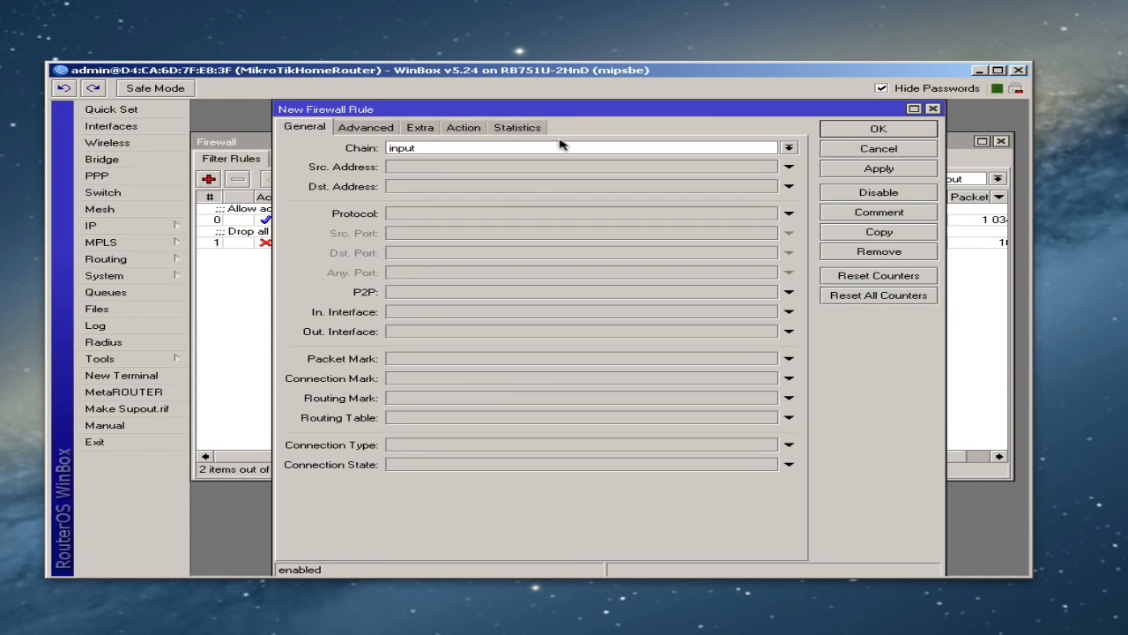
click(430, 465)
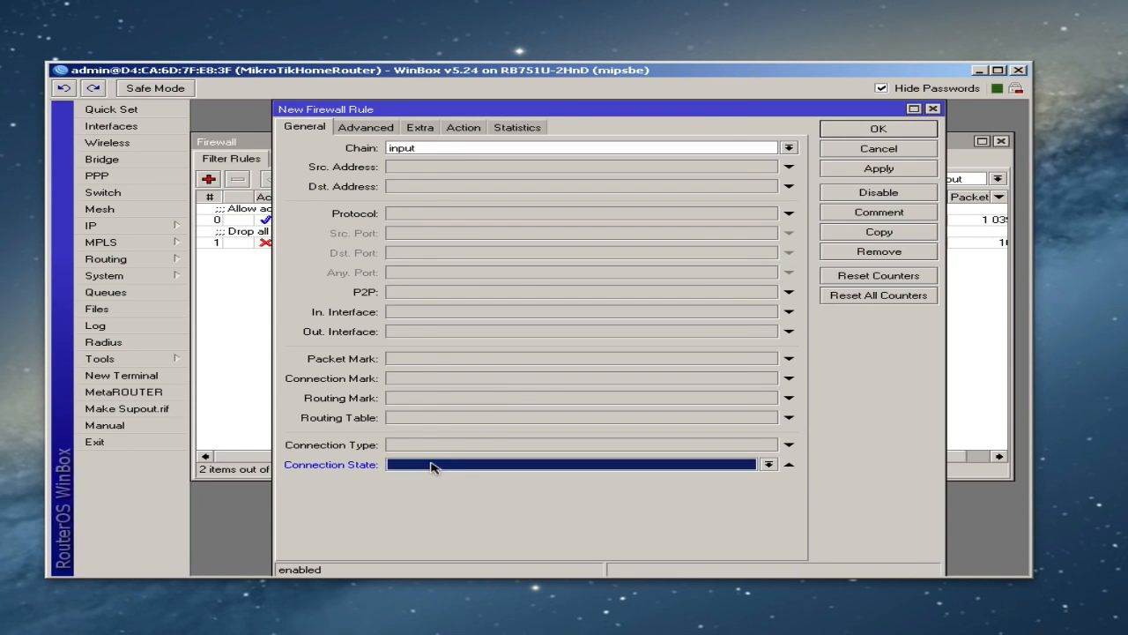
click(432, 476)
click(504, 128)
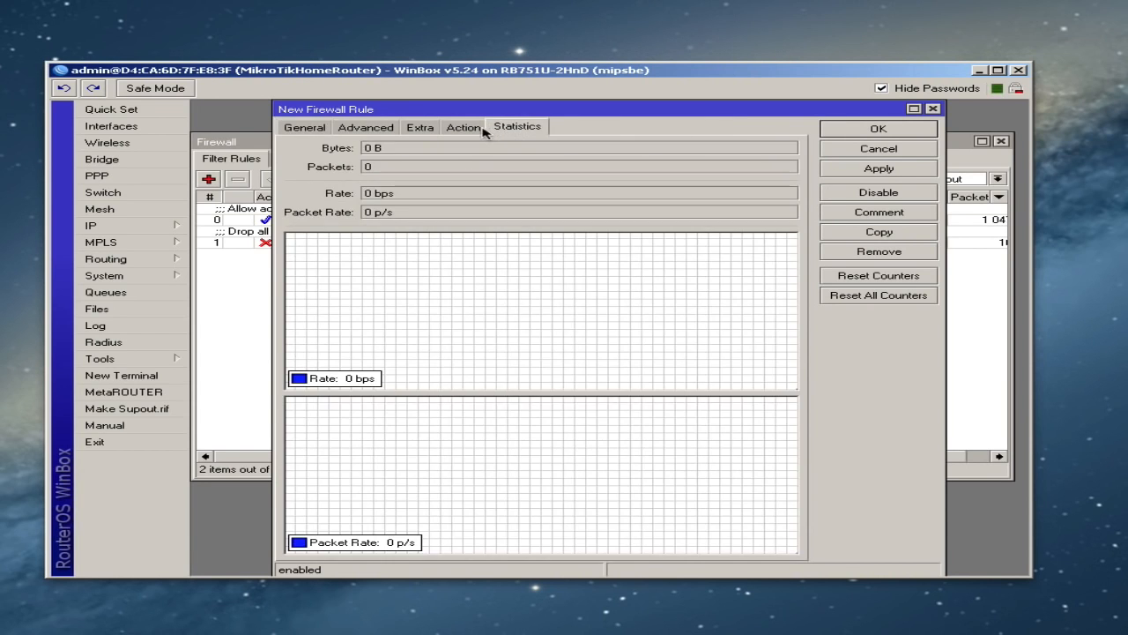
click(477, 129)
click(914, 171)
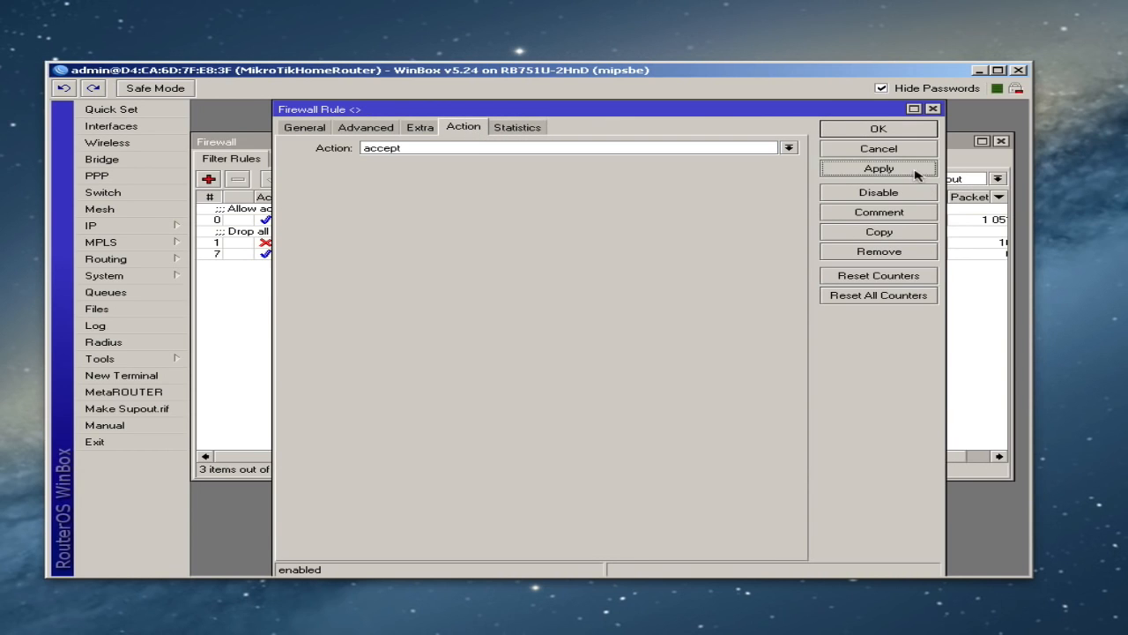
click(871, 215)
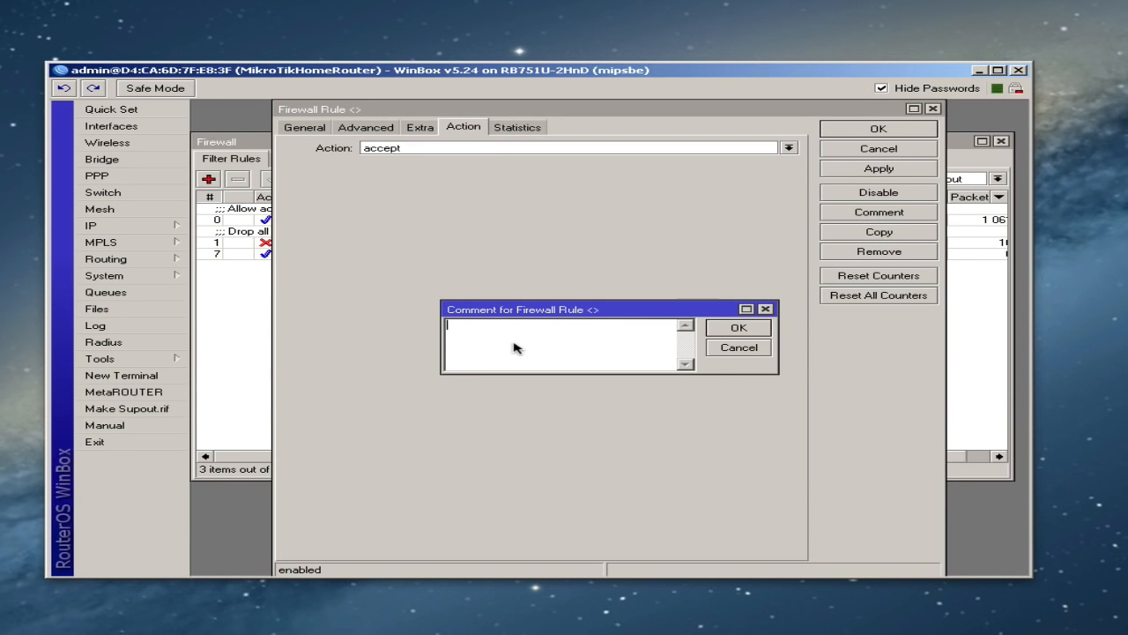
text(Allow established connection to the)
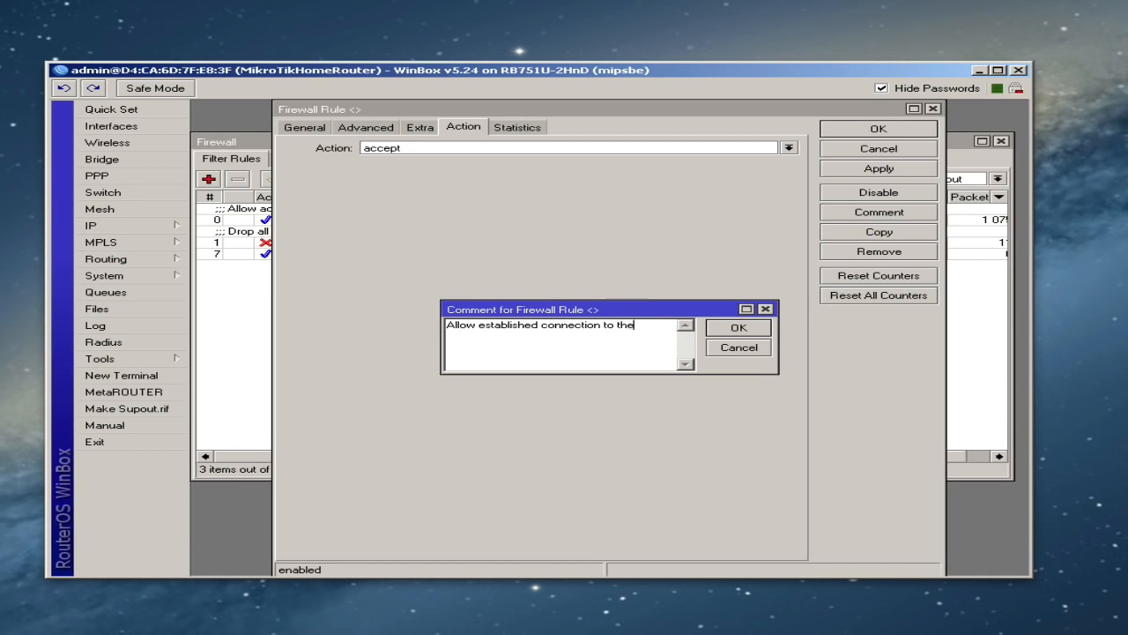
text( router)
click(725, 331)
click(850, 173)
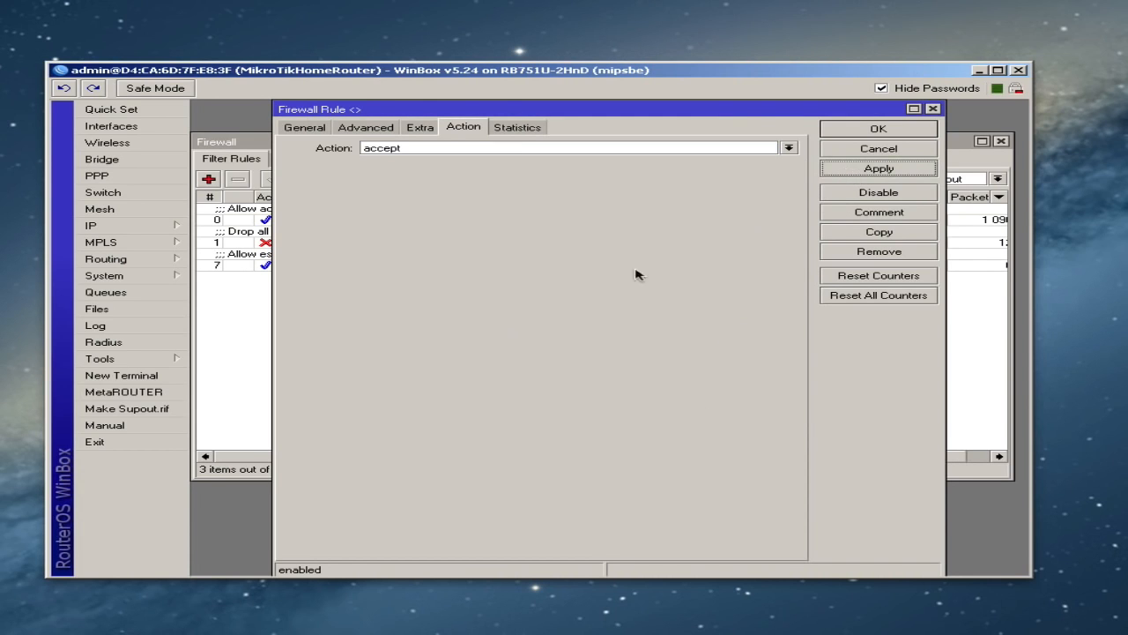
Copy the established-connection input rule into a new input-chain accept rule with connection state related
click(301, 128)
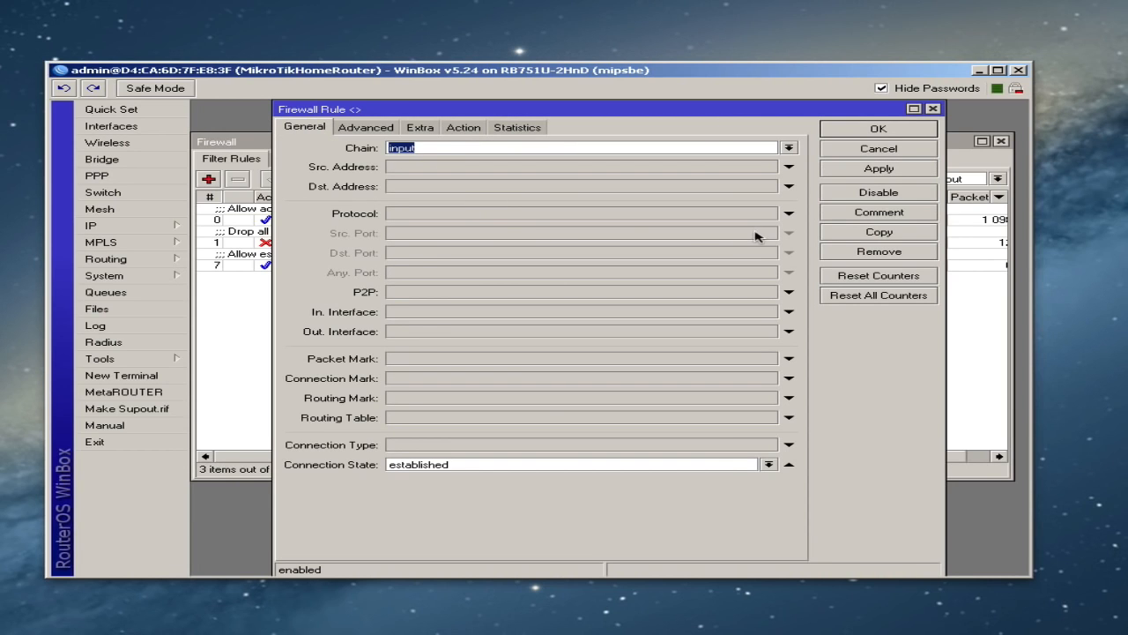
click(868, 234)
click(319, 128)
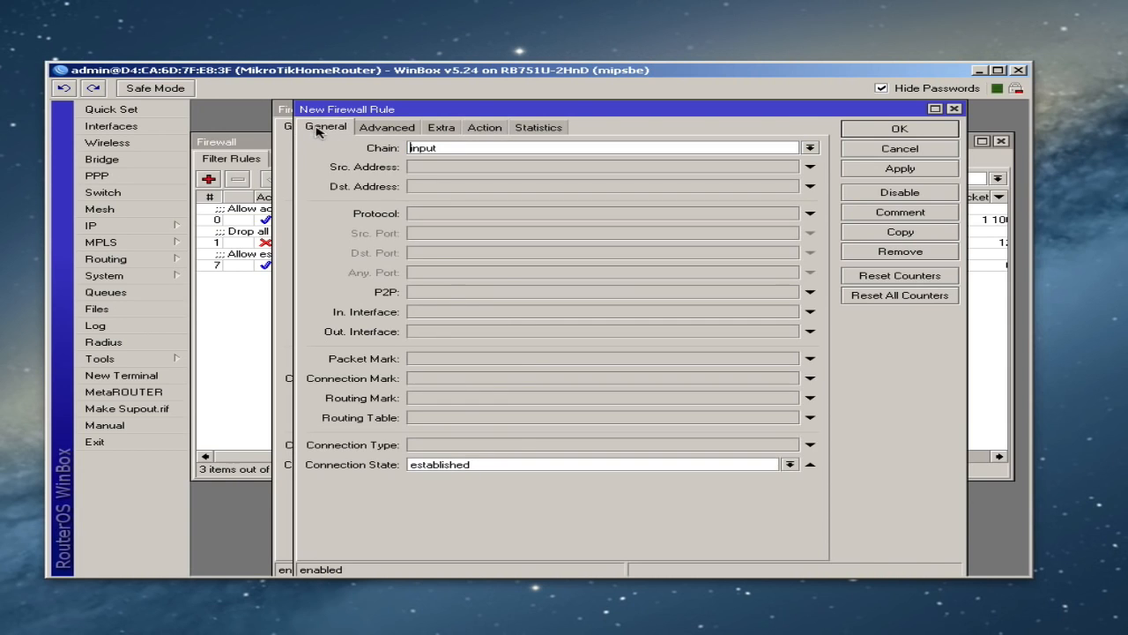
click(472, 466)
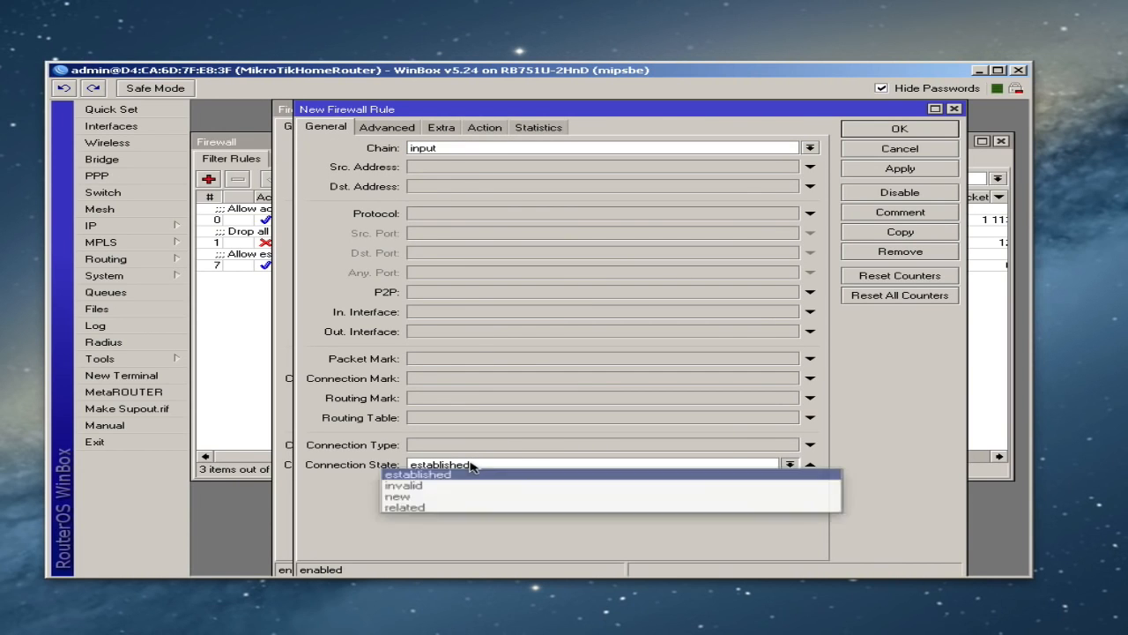
click(453, 506)
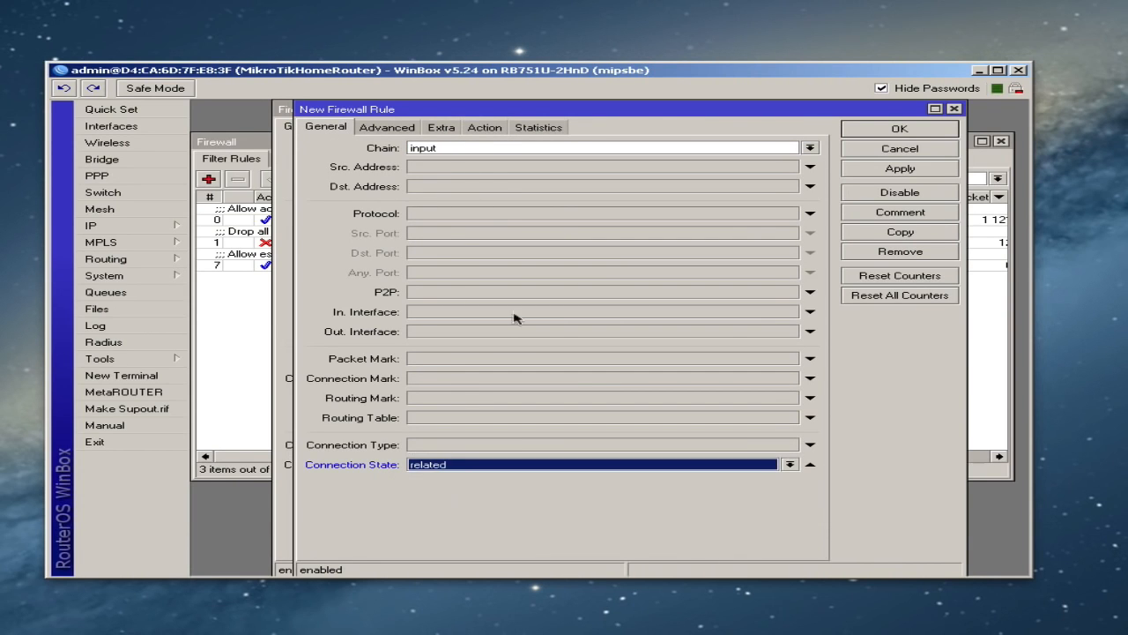
click(485, 128)
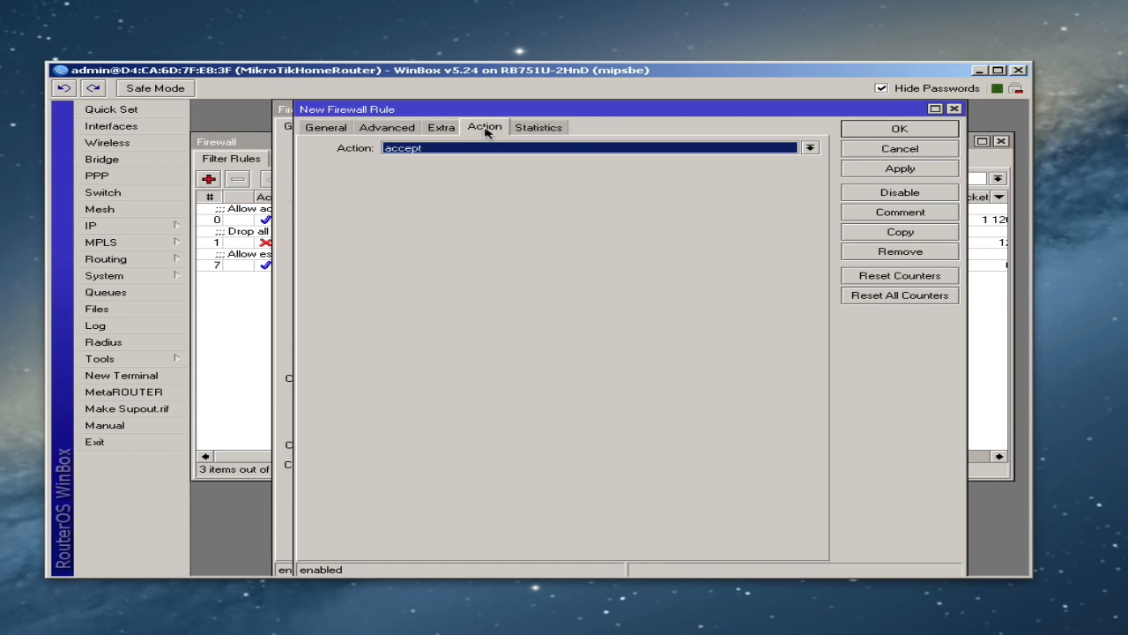
click(872, 169)
click(876, 130)
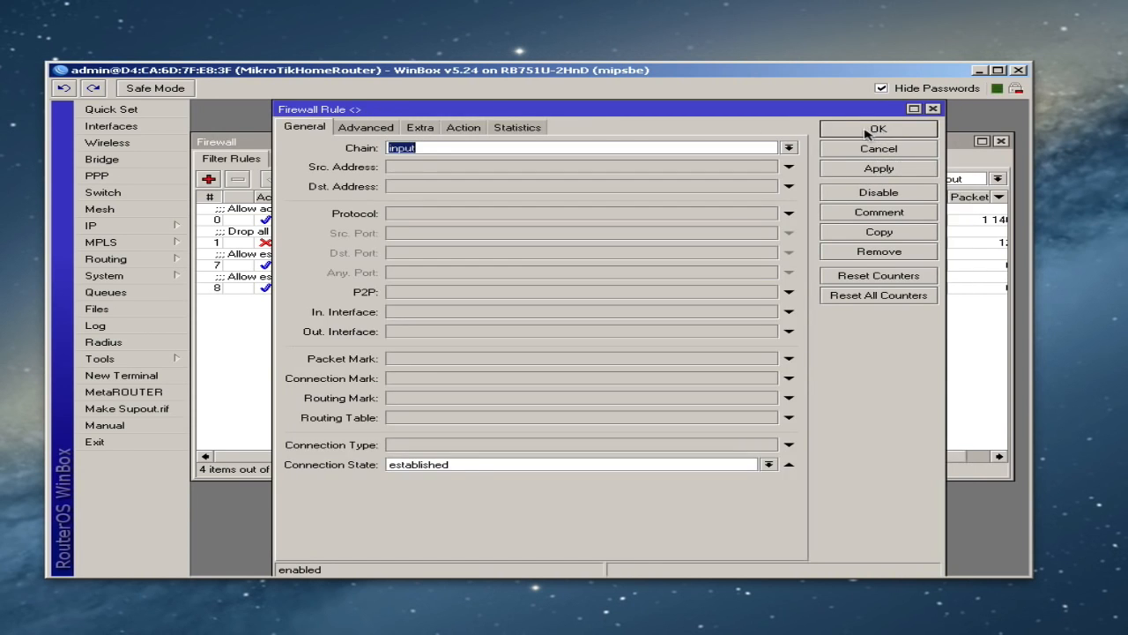
click(877, 128)
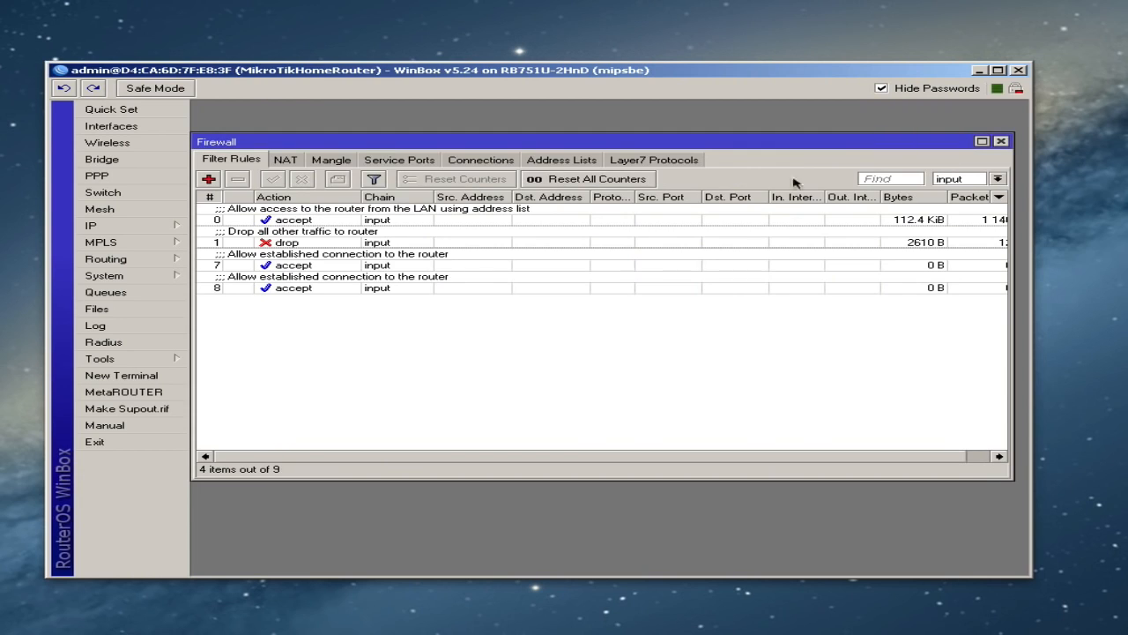
Change the comment of the input rule for related connections to "Allow related connection to the router"
click(320, 244)
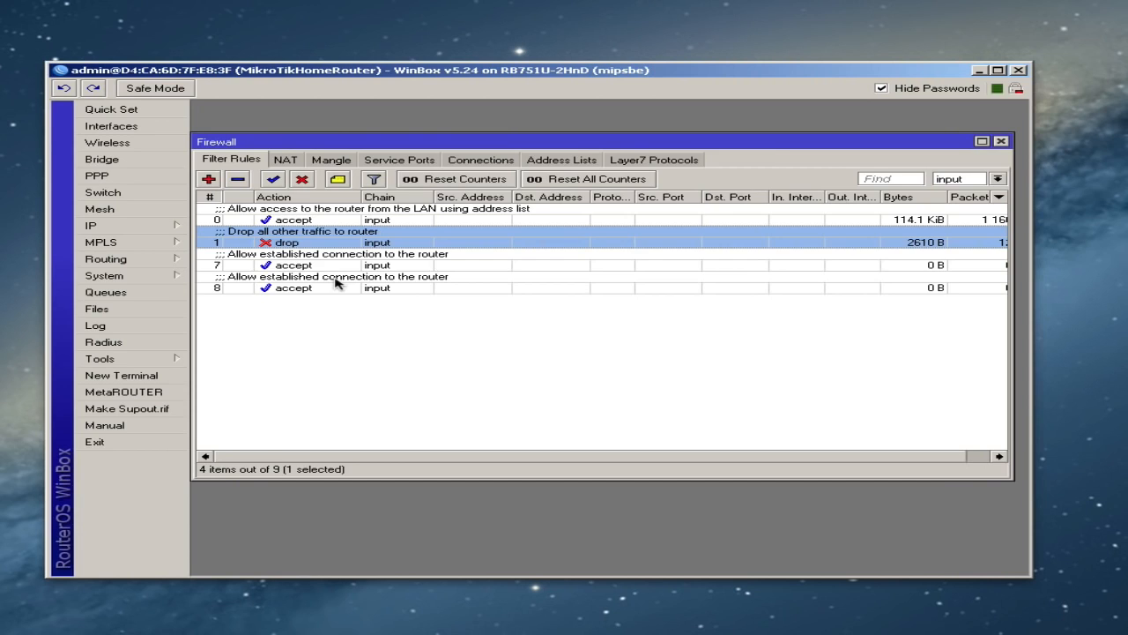
double_click(336, 281)
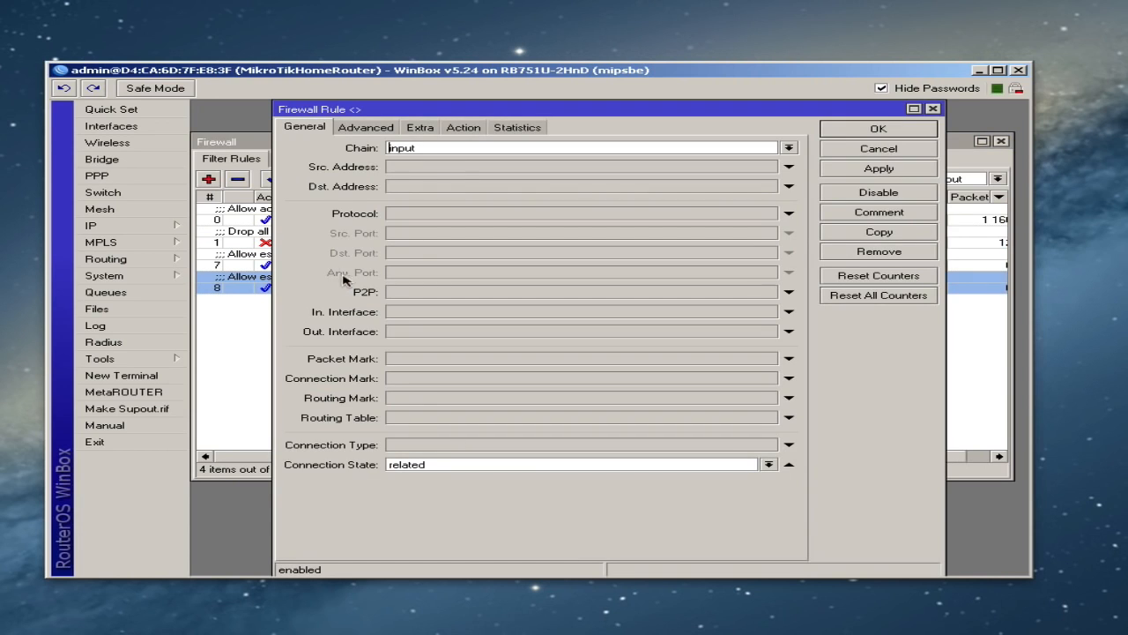
click(879, 213)
double_click(513, 327)
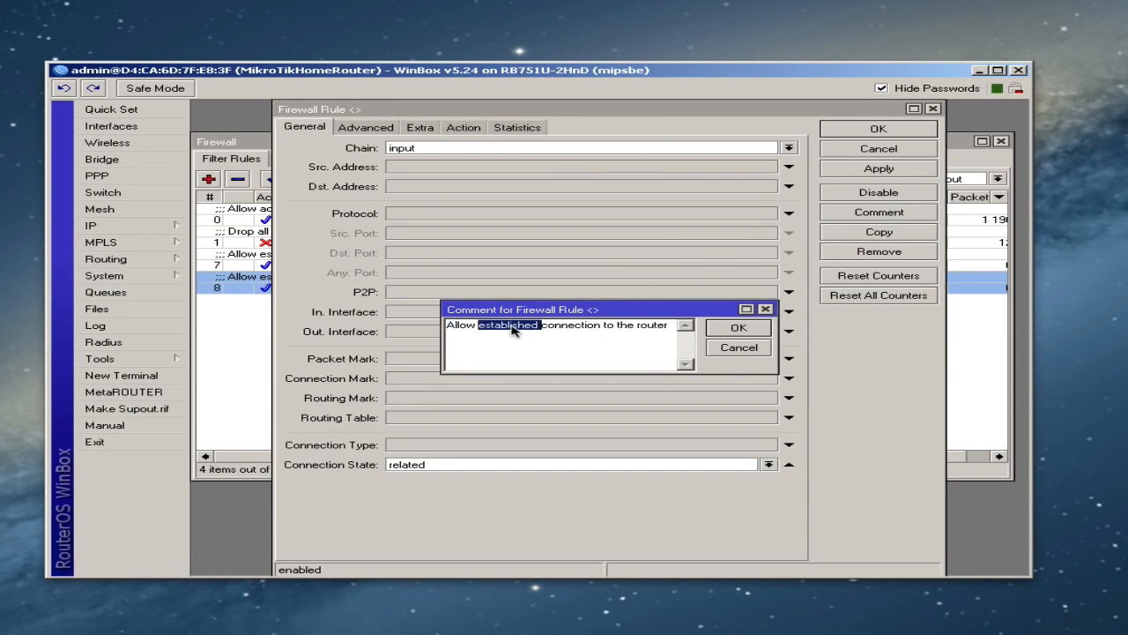
text(related)
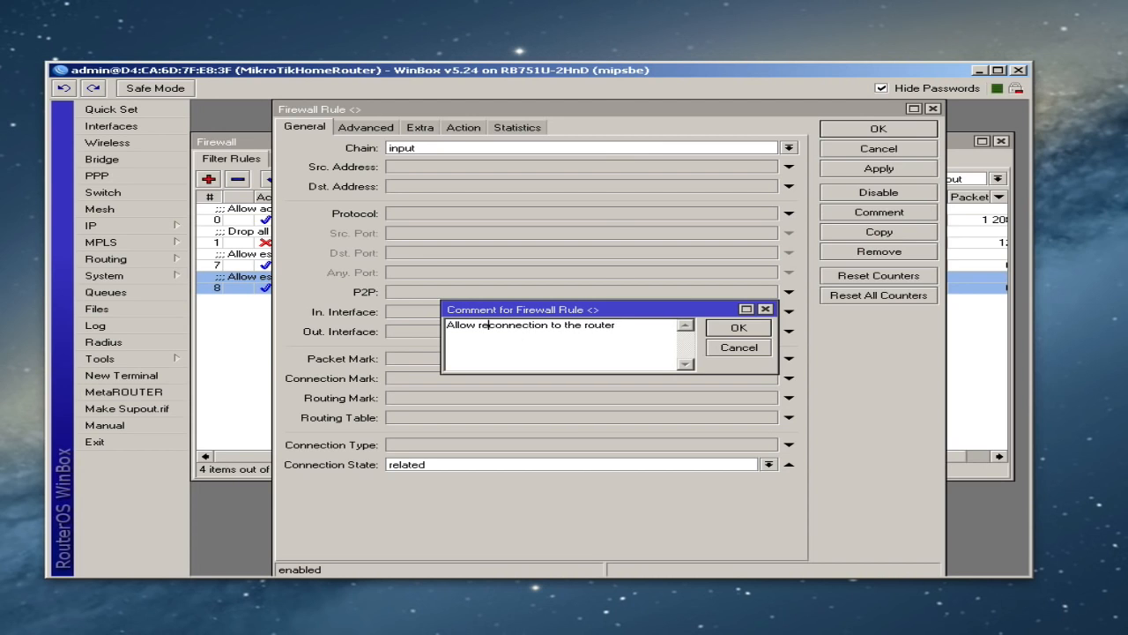
click(747, 330)
click(864, 134)
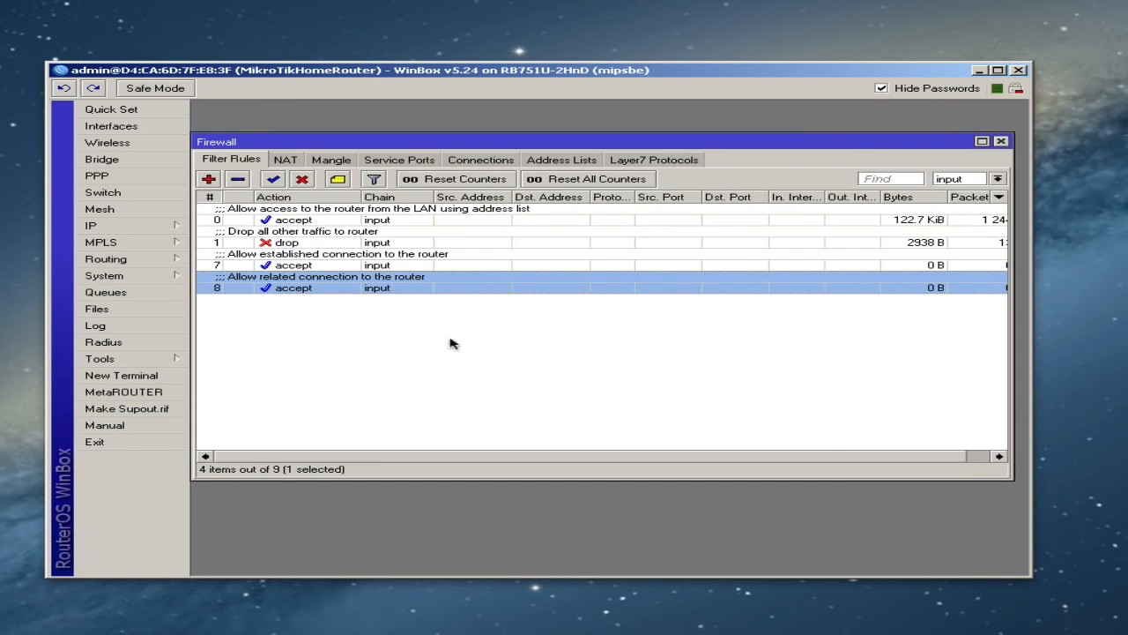
Move the "Drop all other traffic to router" rule below the established and related accept rules of the input chain
click(425, 351)
click(312, 243)
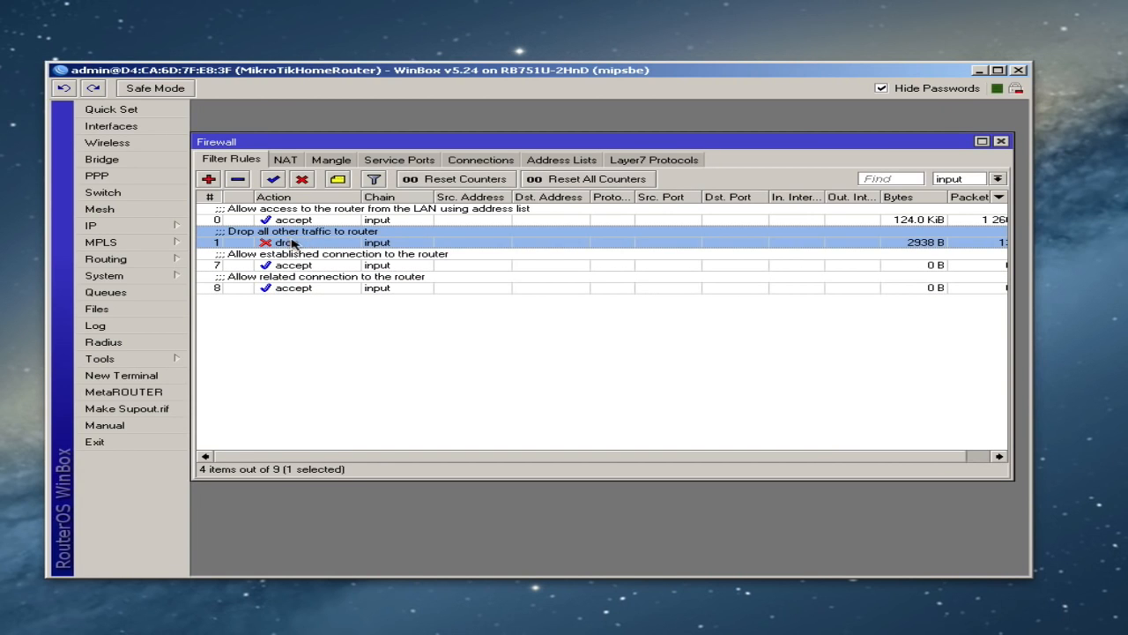
drag(292, 243, 299, 299)
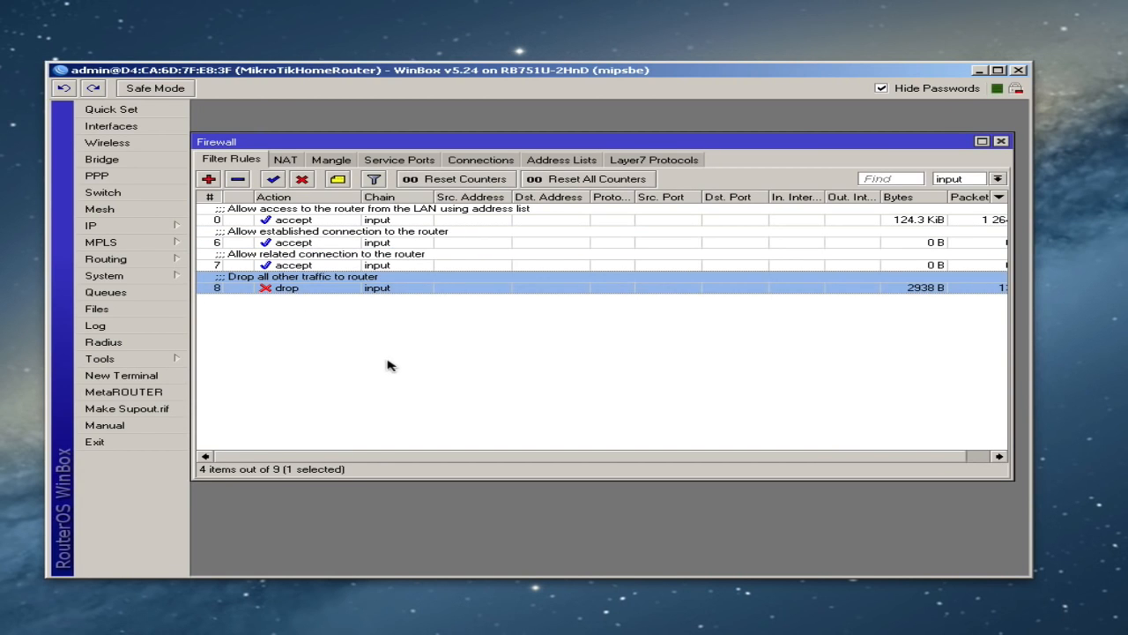
click(955, 179)
click(957, 180)
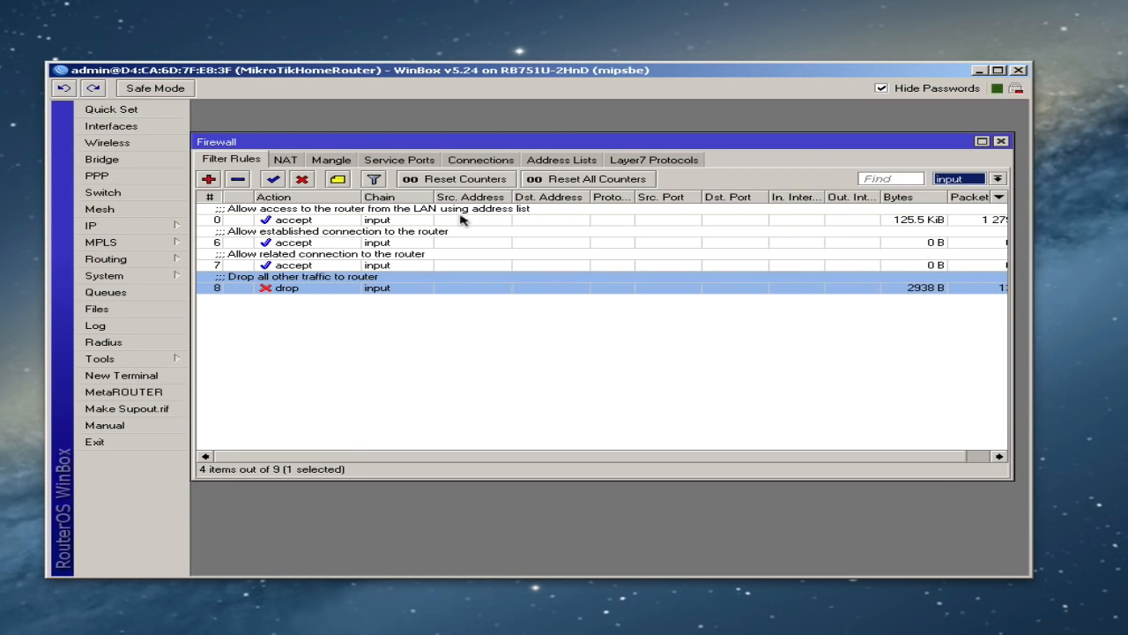
Review the chain, matching conditions and action of the input rules for LAN address-list access and established connections
double_click(412, 219)
click(375, 128)
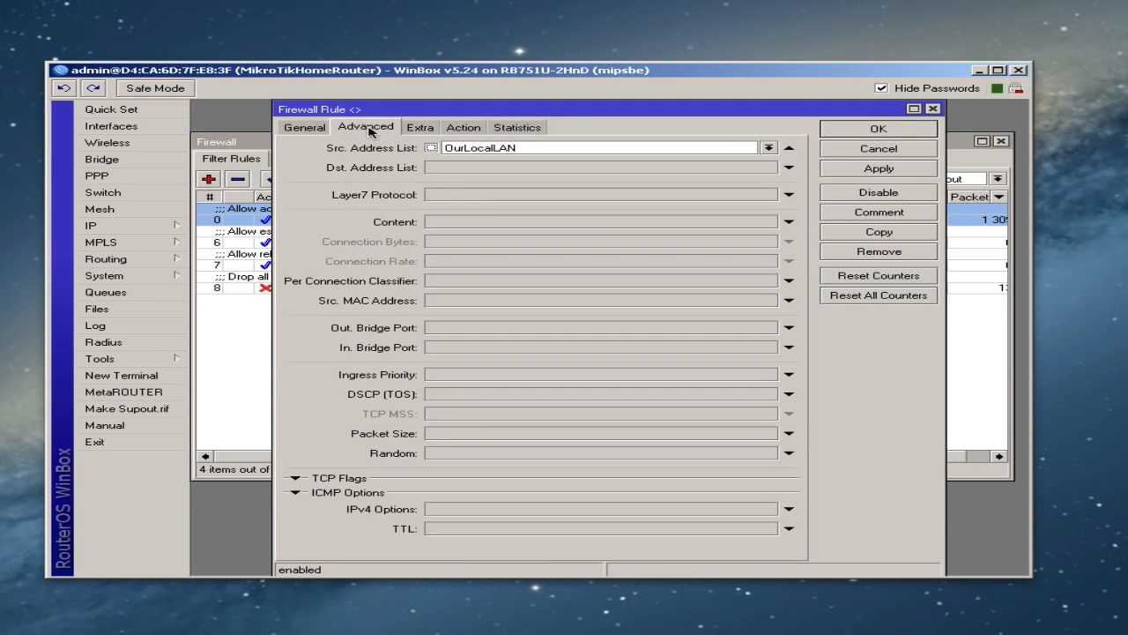
click(293, 130)
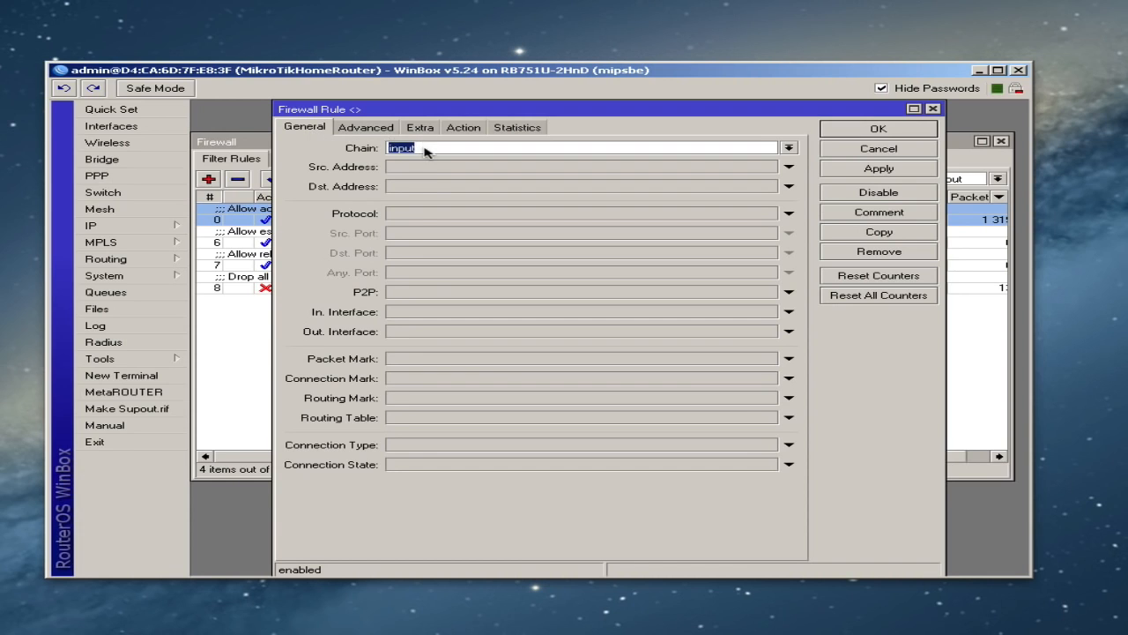
click(379, 131)
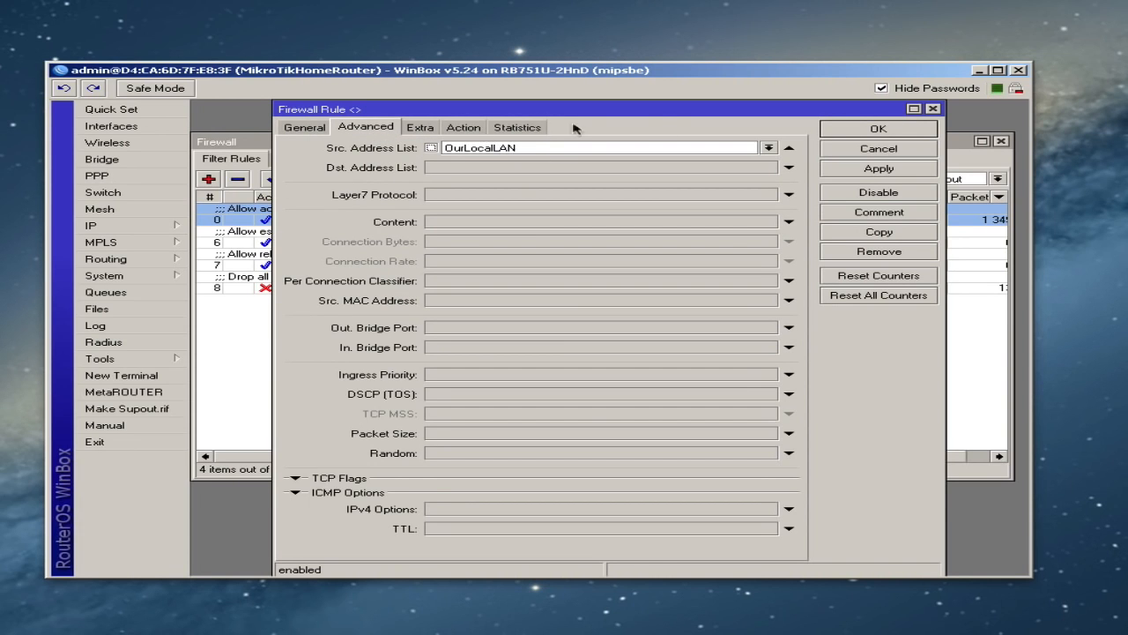
click(461, 130)
click(876, 129)
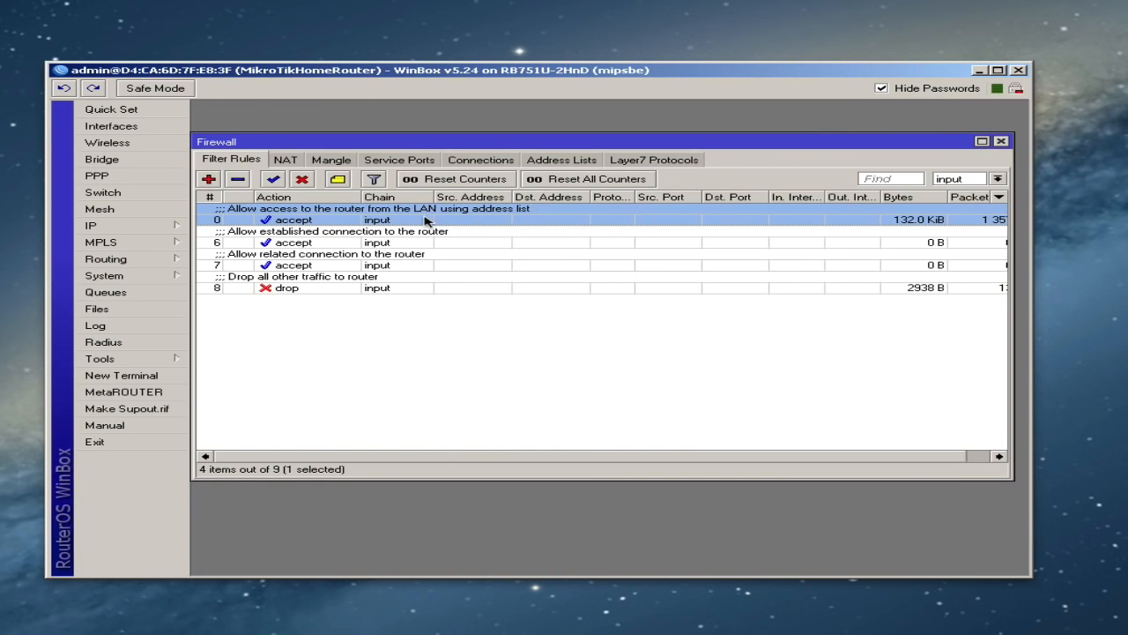
double_click(393, 239)
click(305, 127)
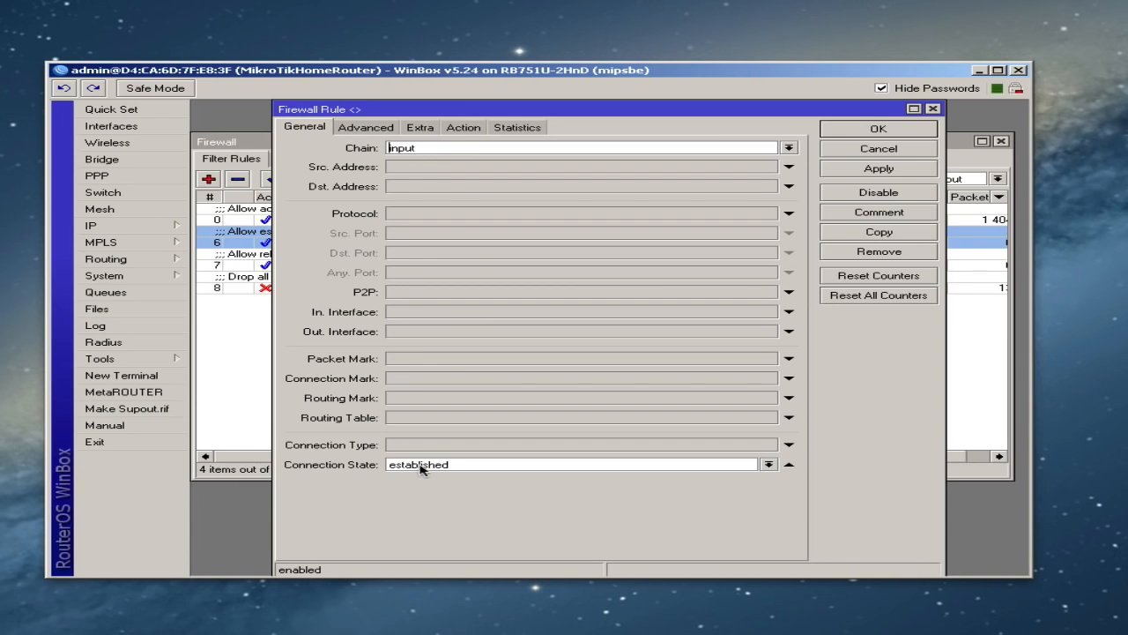
click(463, 128)
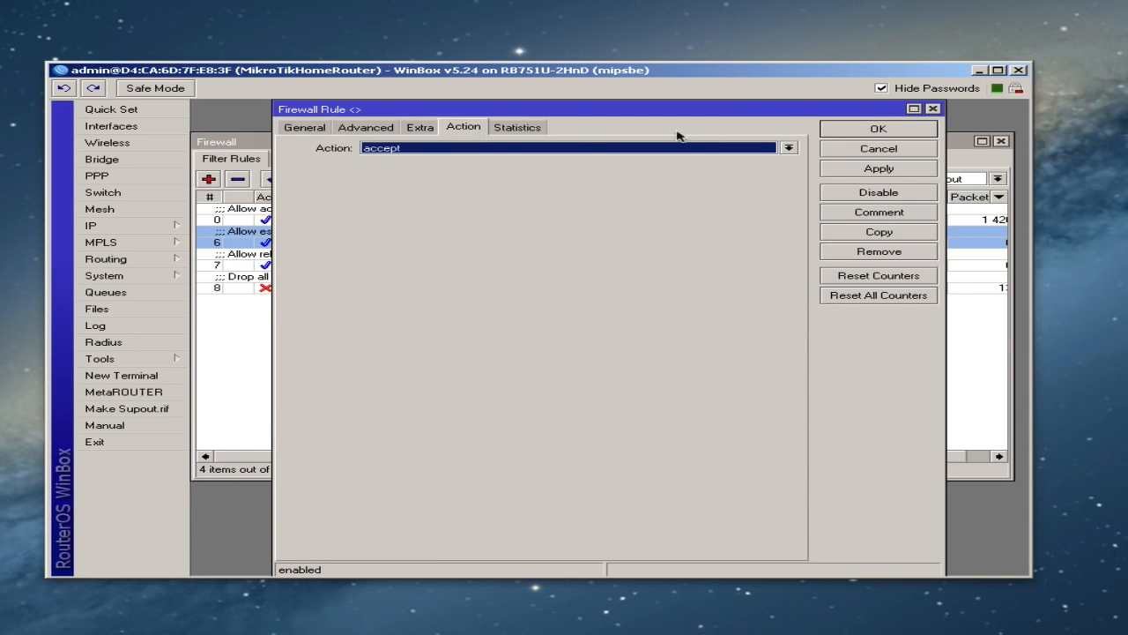
click(882, 131)
Review the general settings and action of the input rules for related connections and for dropping all other router traffic
click(332, 257)
double_click(332, 257)
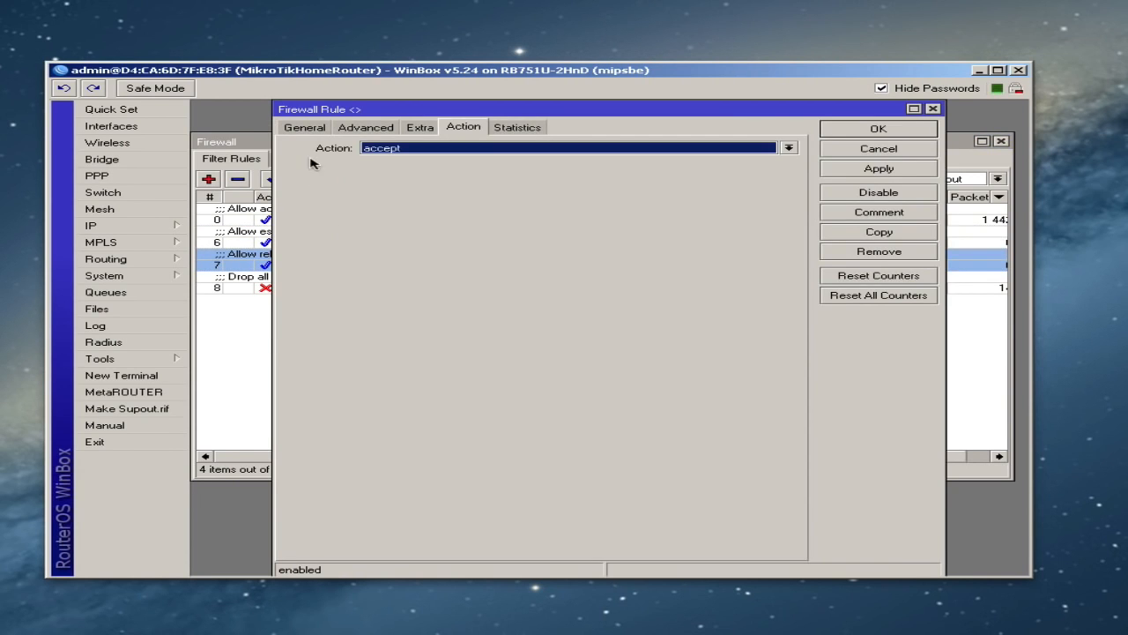
click(307, 128)
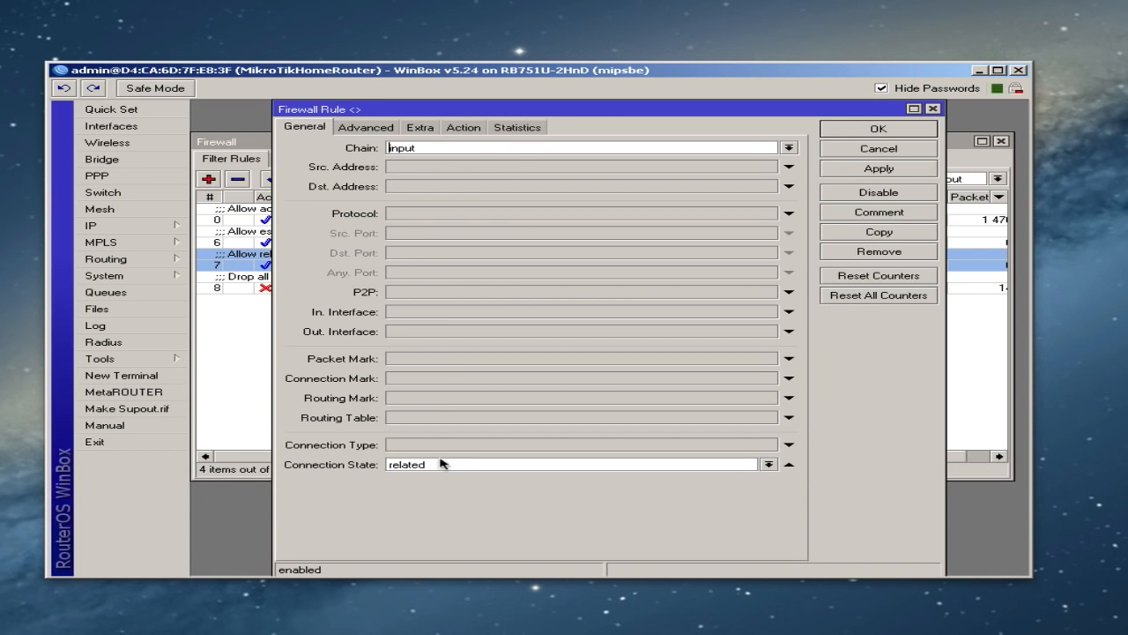
click(459, 133)
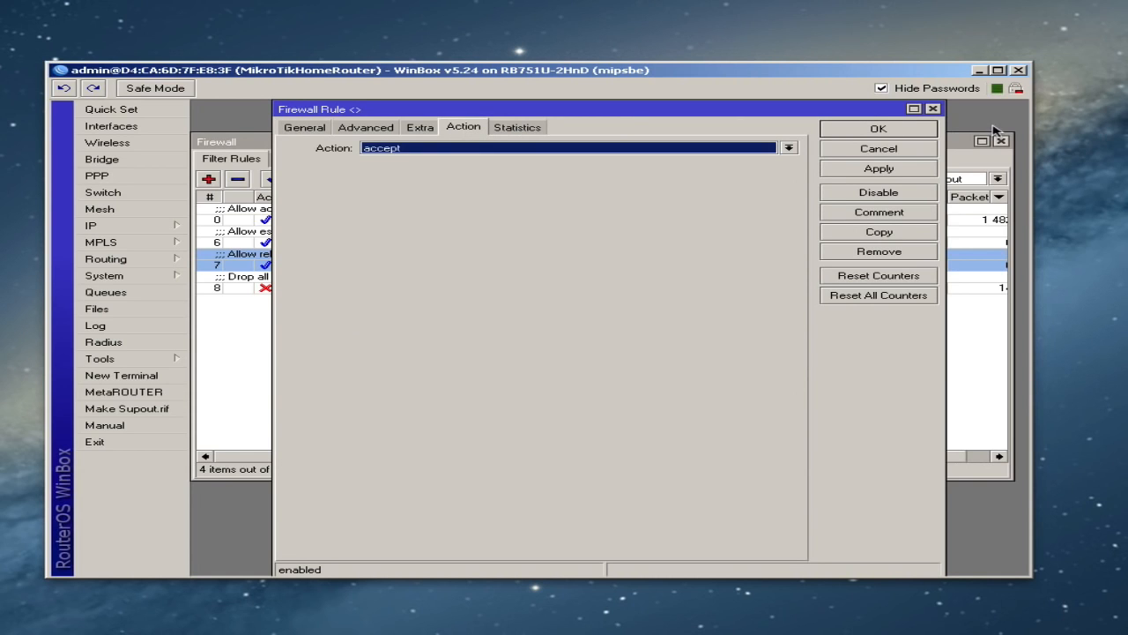
click(894, 131)
double_click(319, 289)
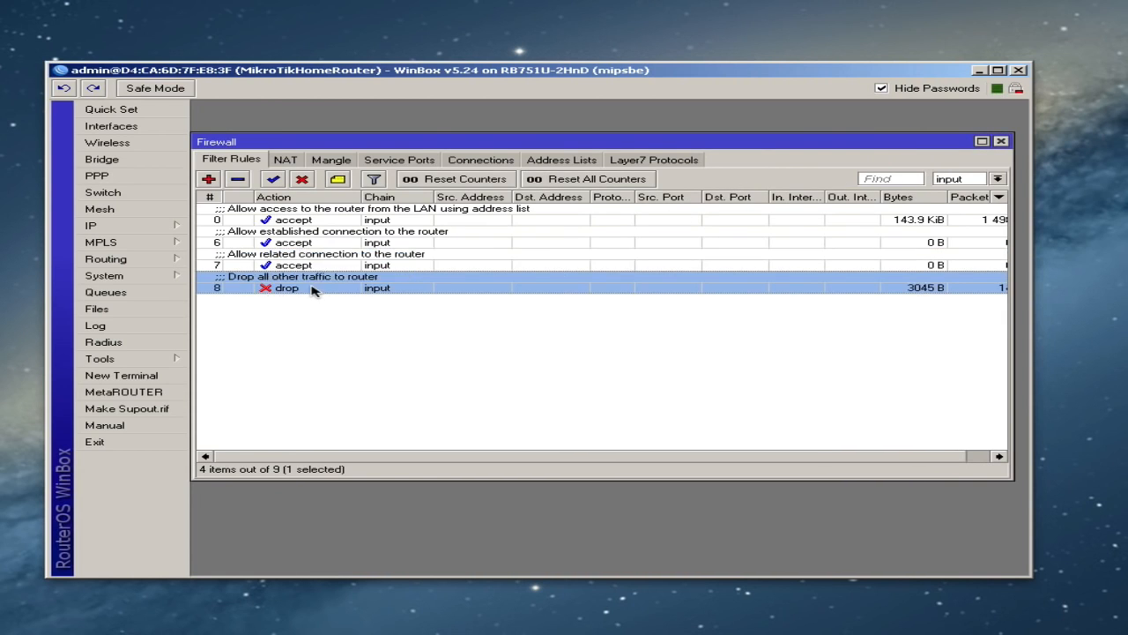
click(306, 128)
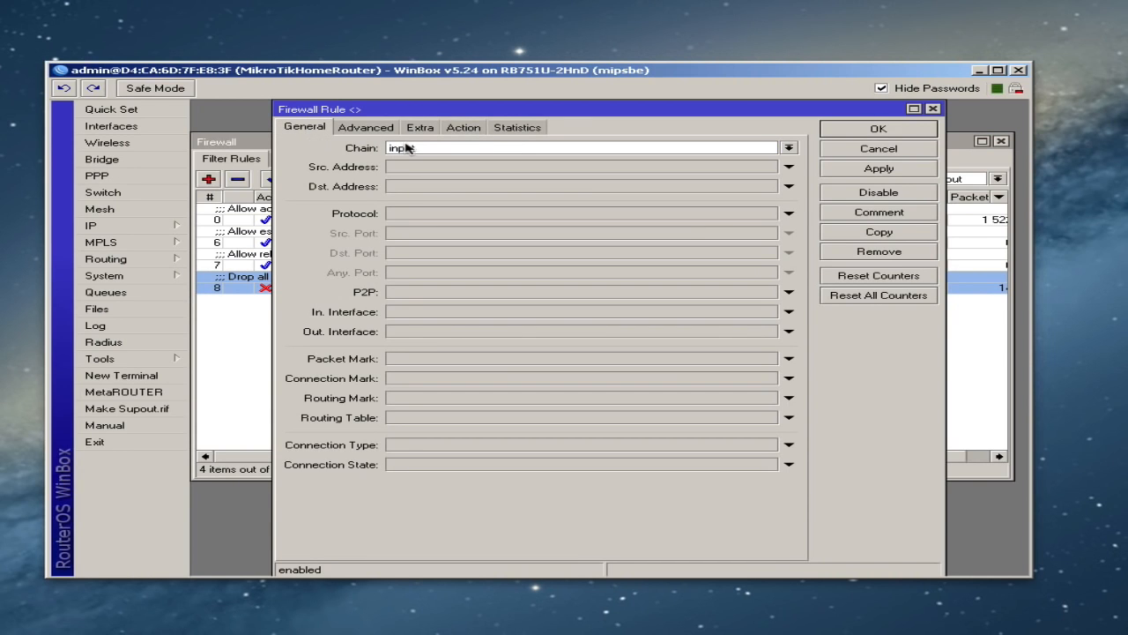
click(464, 128)
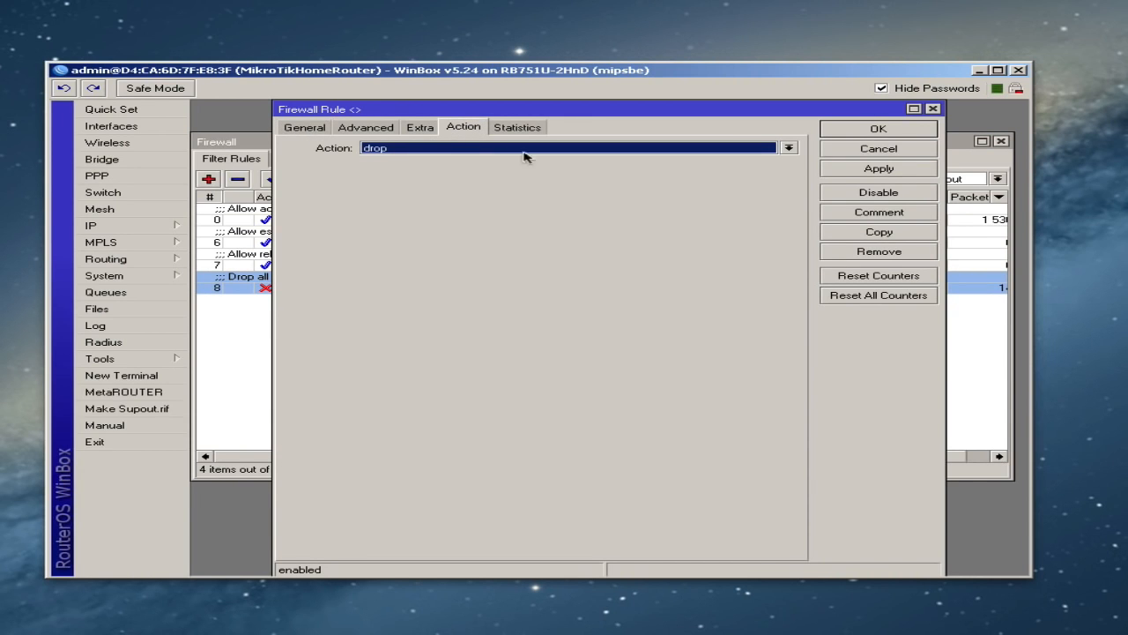
click(888, 132)
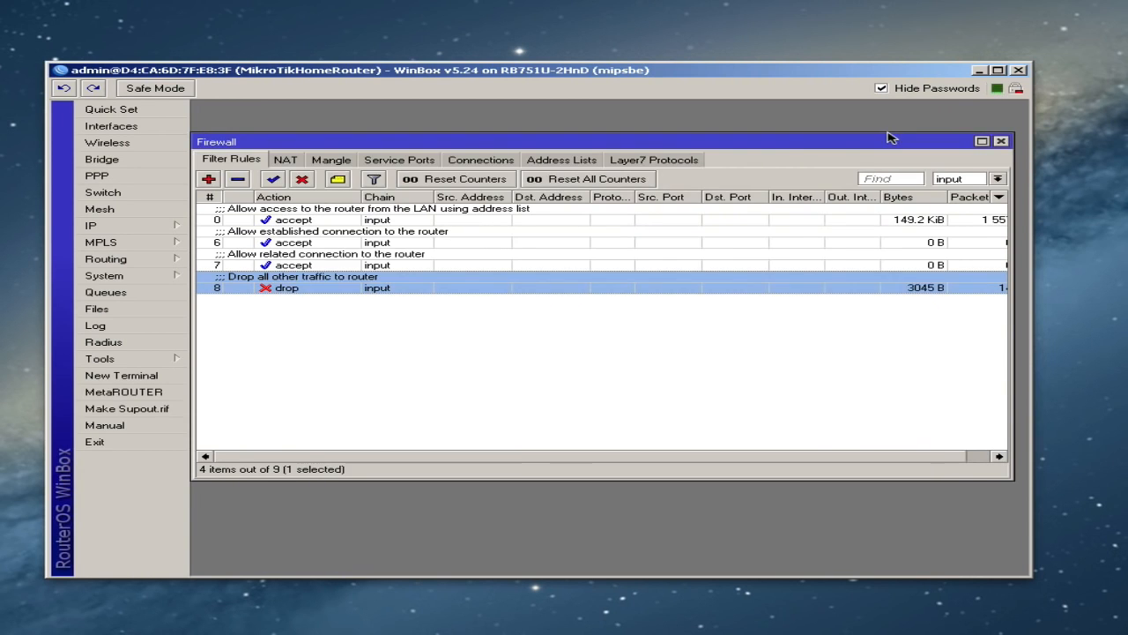
Filter the rule list to the forward chain and examine the "Drop invalid connections" rule's connection state and action
click(998, 179)
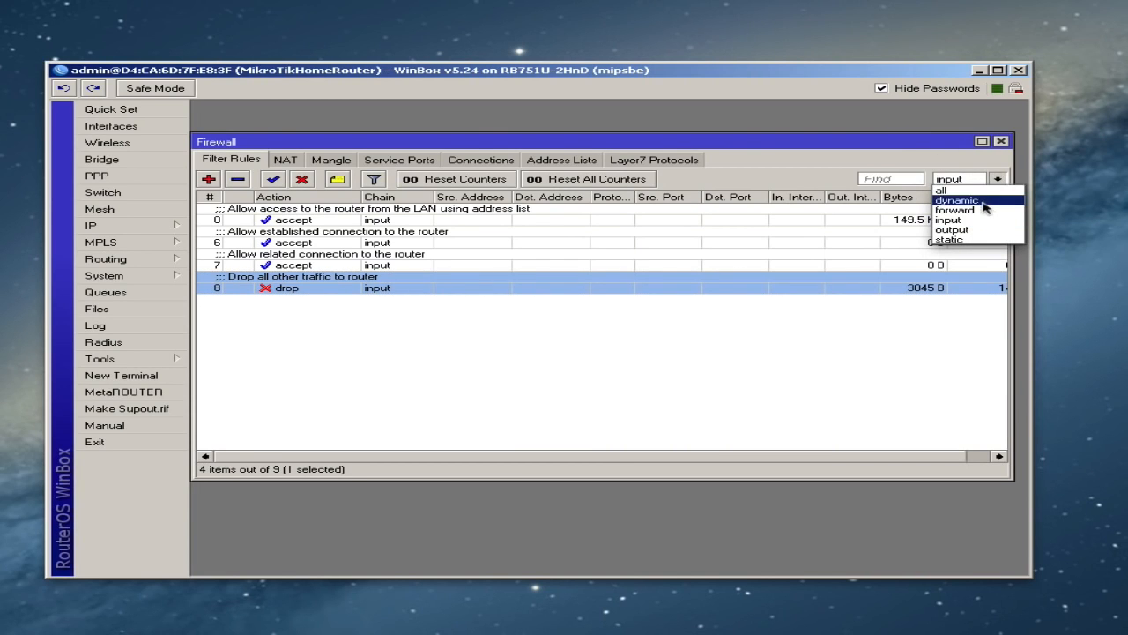
click(955, 210)
double_click(350, 220)
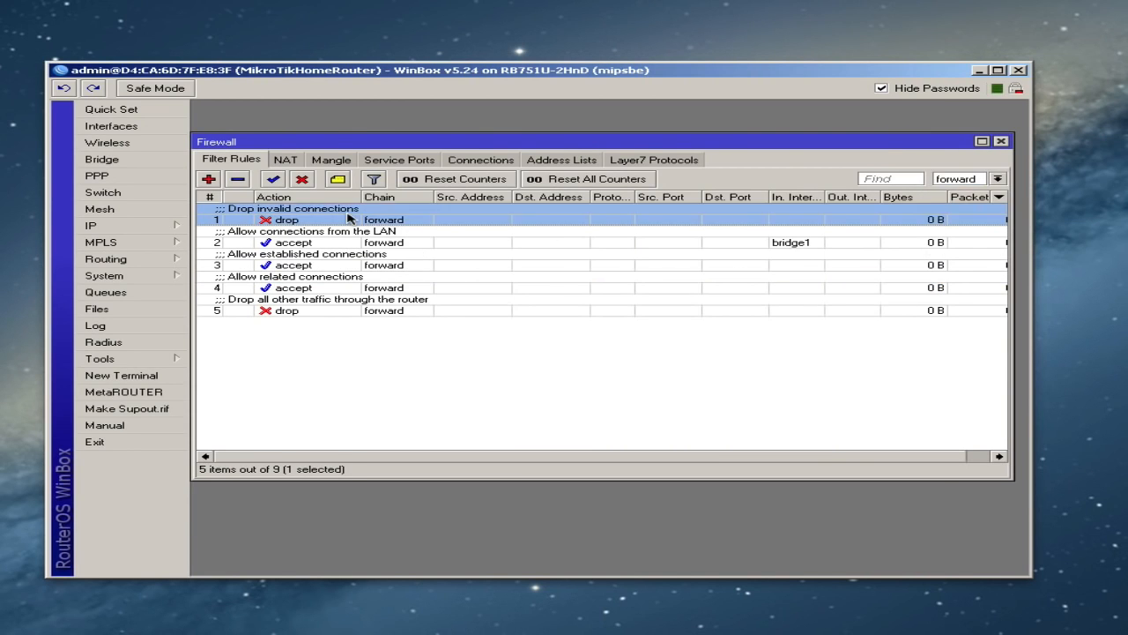
click(308, 128)
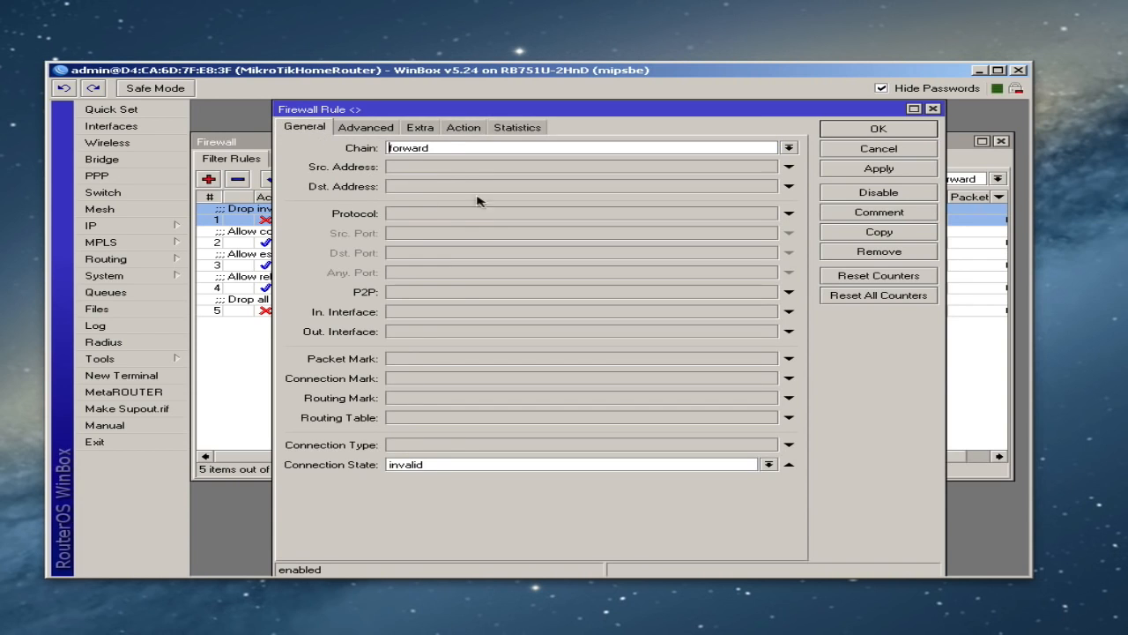
click(464, 128)
click(842, 132)
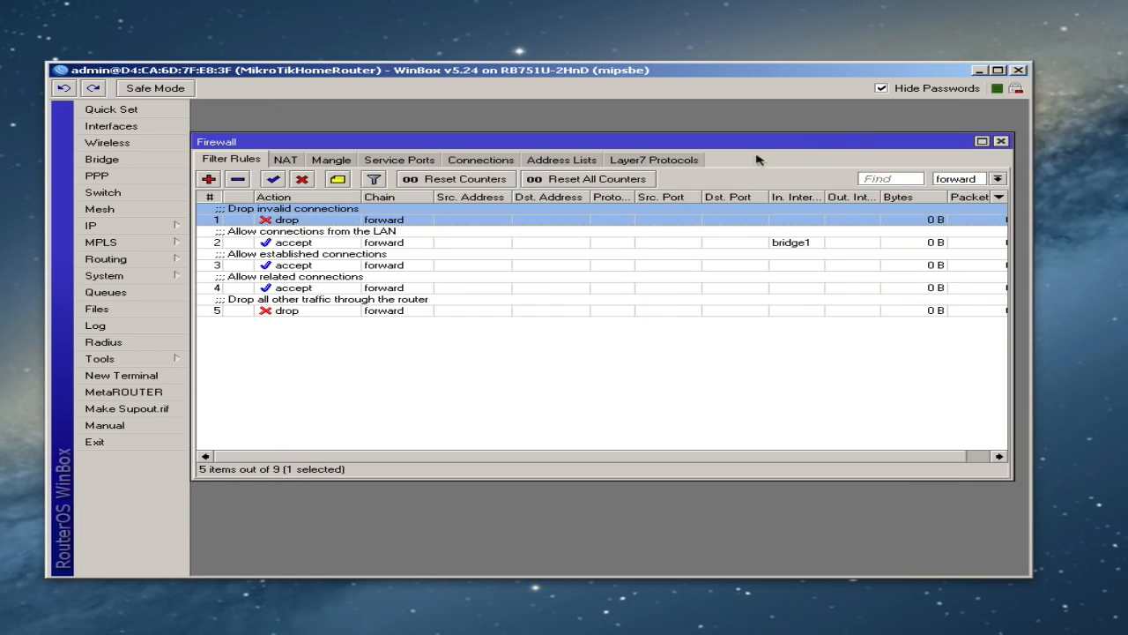
Review the general matching conditions and action of the forward rules for LAN connections and established connections
double_click(334, 241)
click(304, 129)
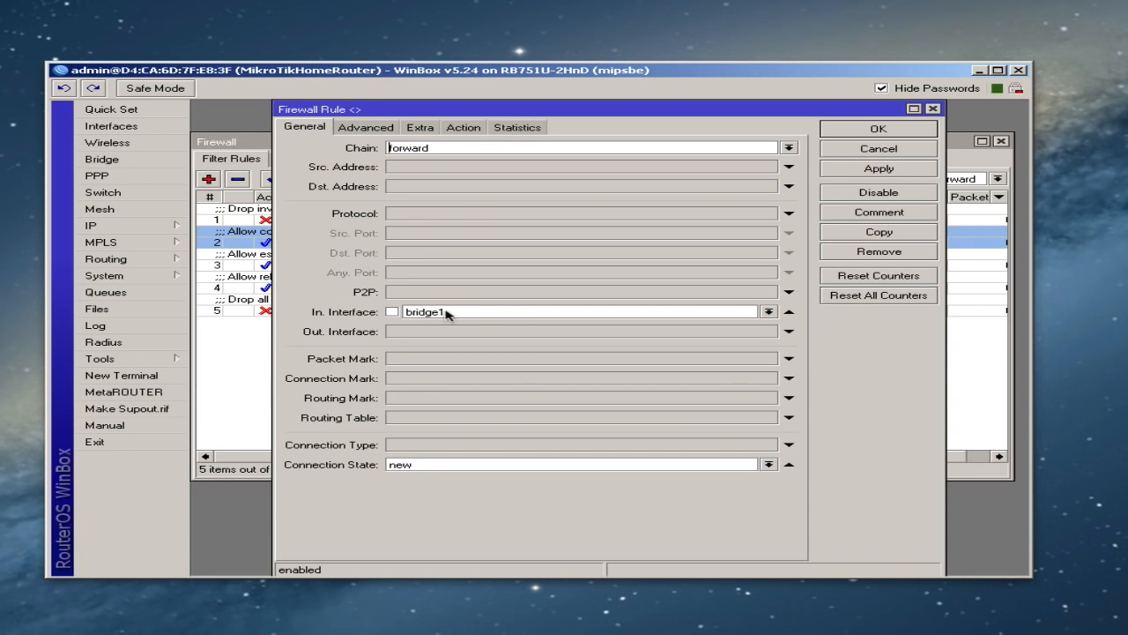
click(464, 128)
click(871, 131)
double_click(361, 268)
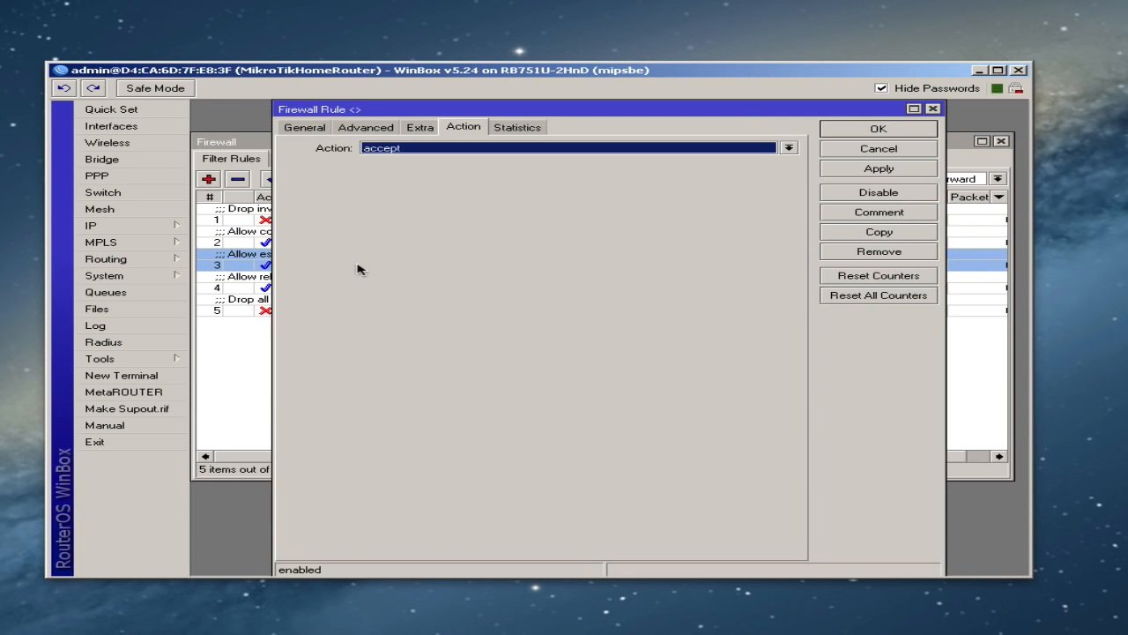
click(305, 130)
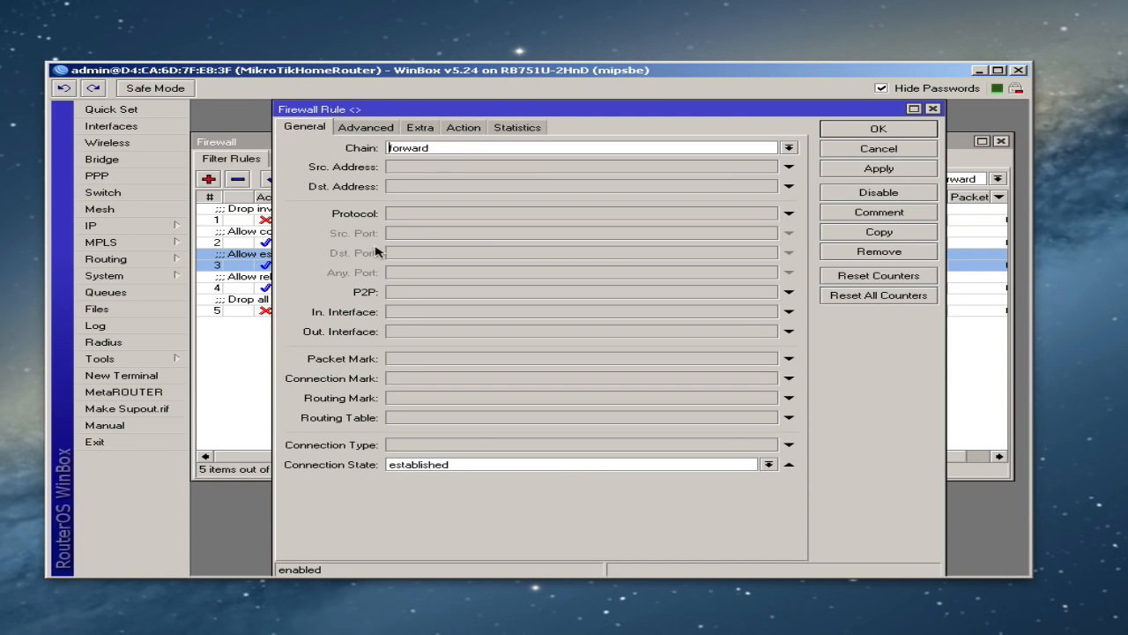
click(463, 129)
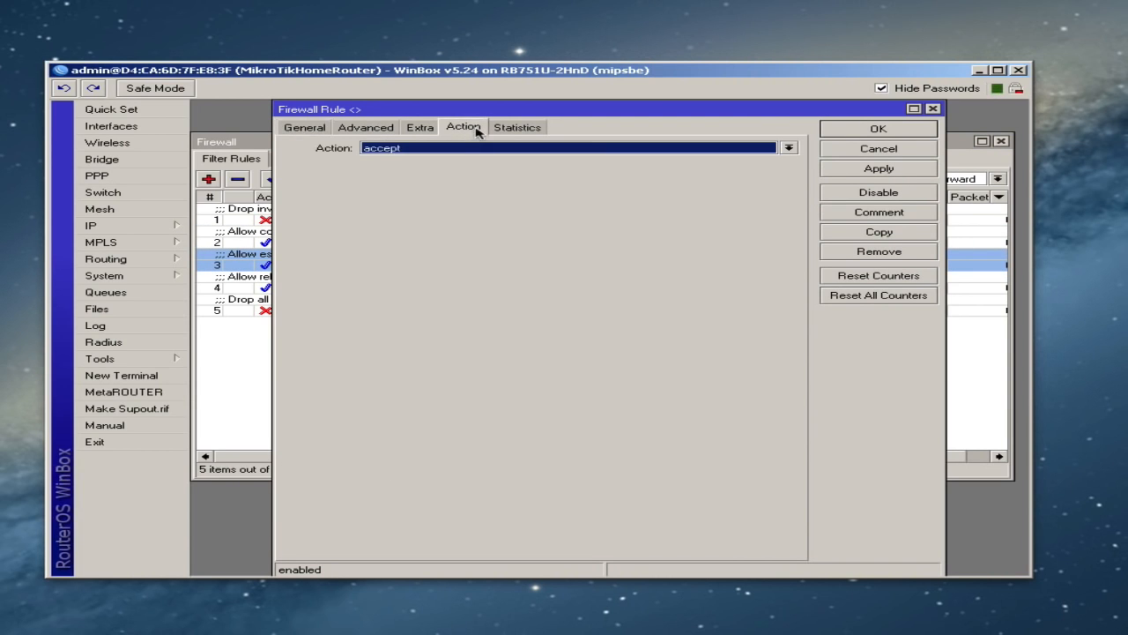
click(862, 133)
Examine the general settings and action of the forward rules for related connections and for dropping all other traffic through the router
click(321, 284)
double_click(322, 282)
click(305, 129)
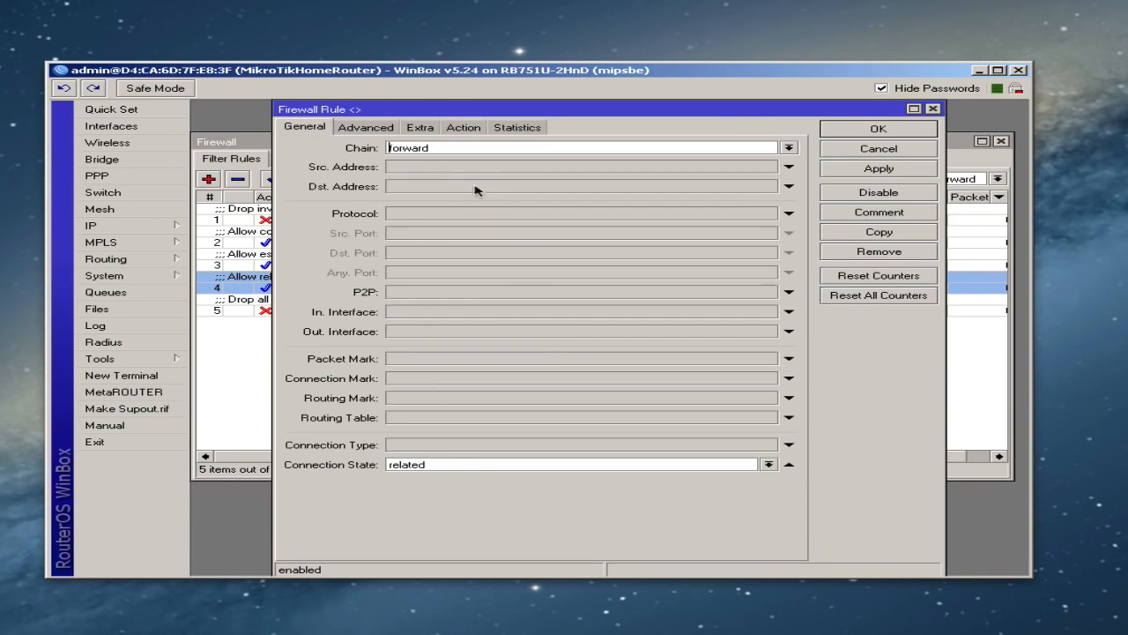
click(463, 129)
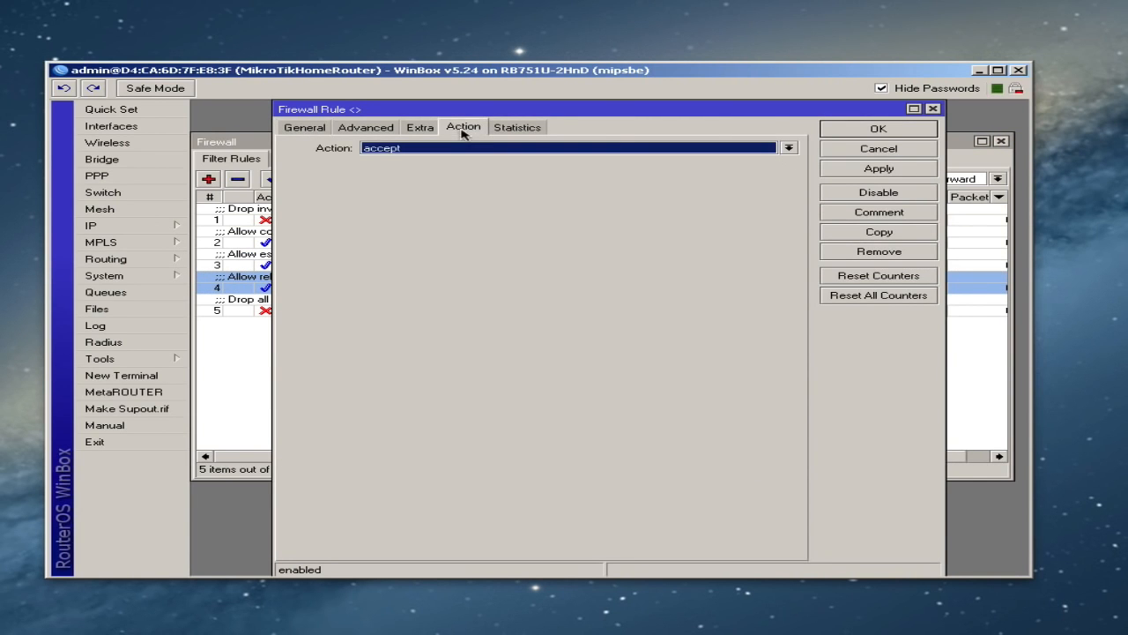
click(866, 132)
double_click(297, 310)
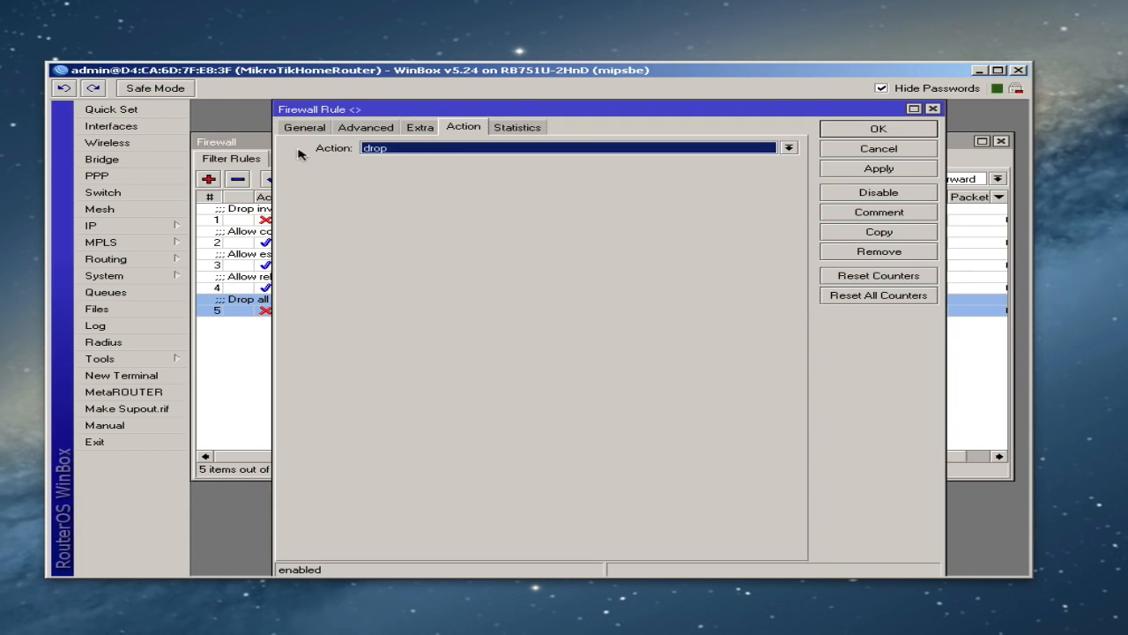
click(305, 129)
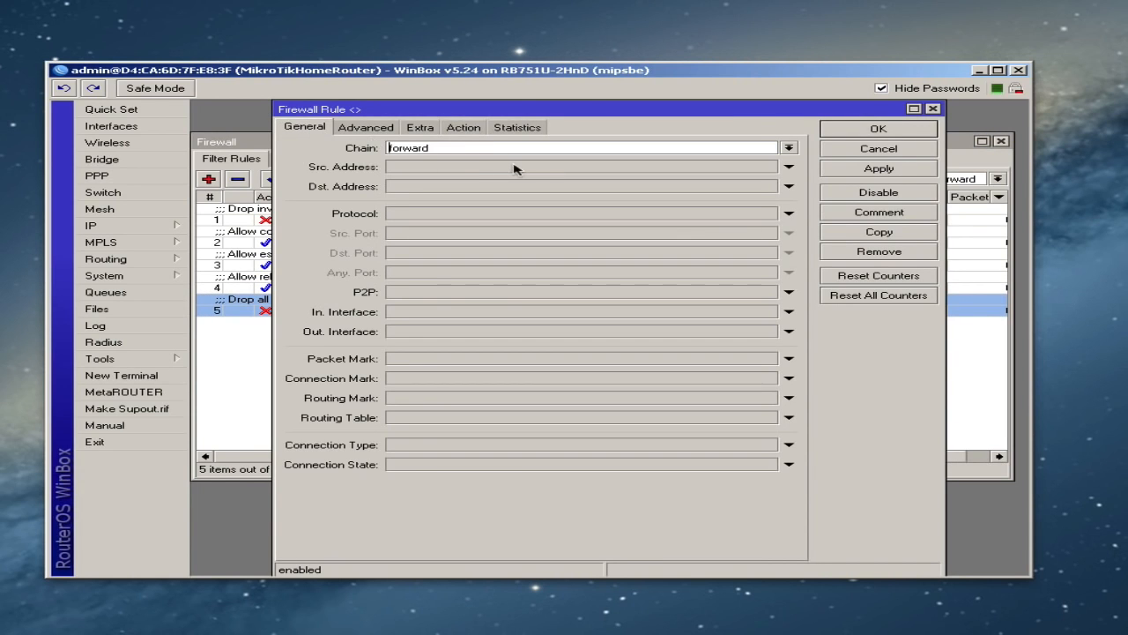
click(464, 129)
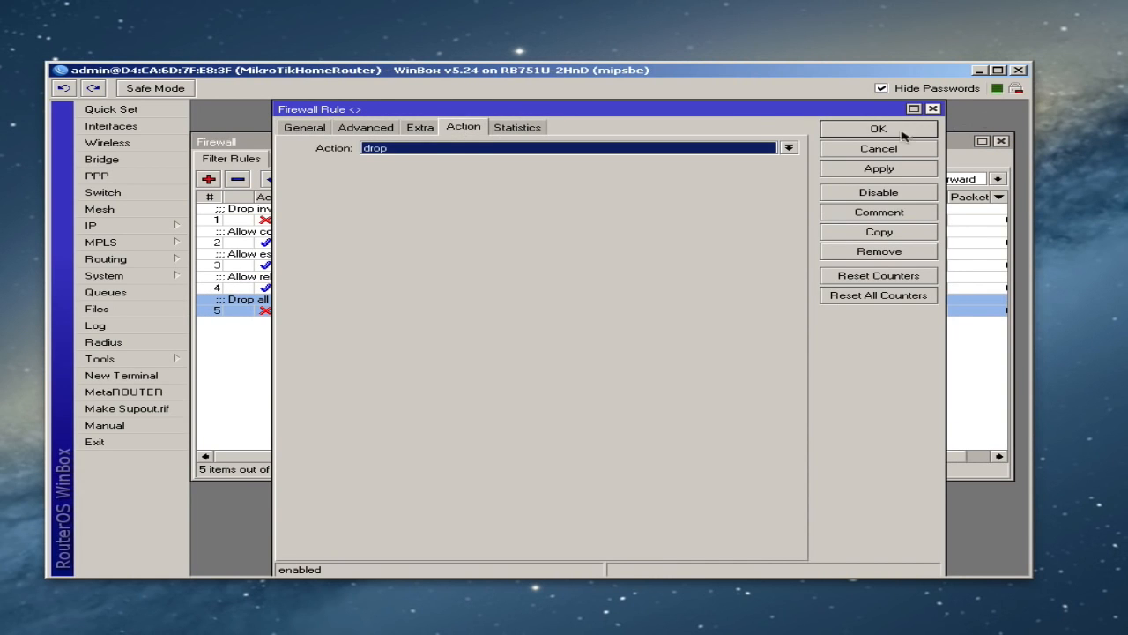
click(873, 129)
click(719, 331)
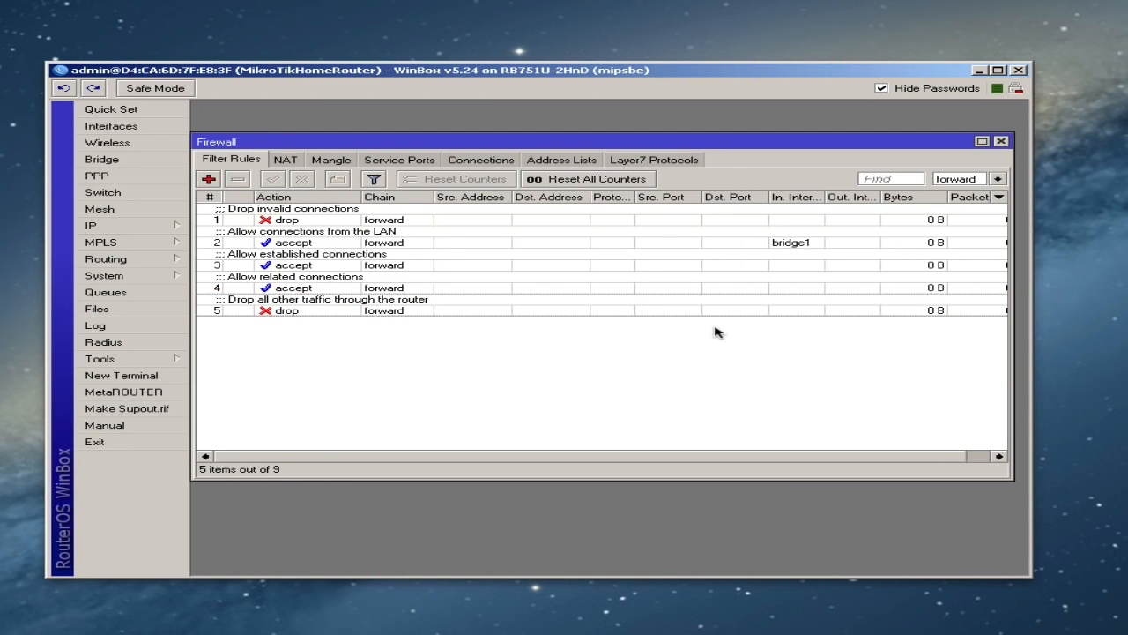
Show the filter rules of all chains together and inspect the position of the "Drop invalid connections" rule
click(998, 178)
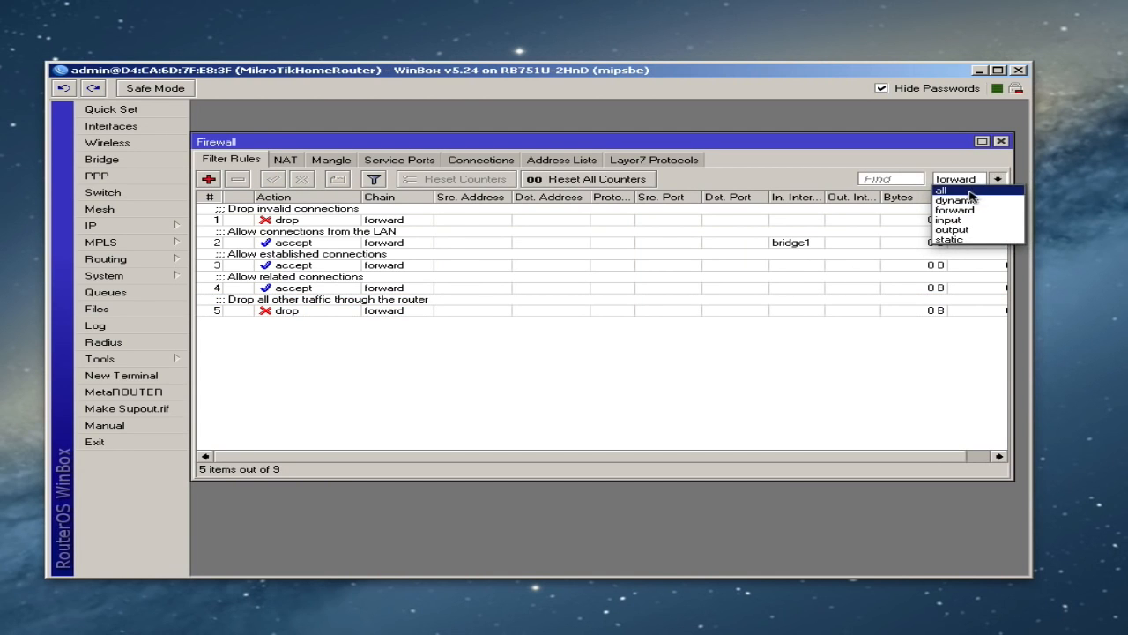
click(947, 186)
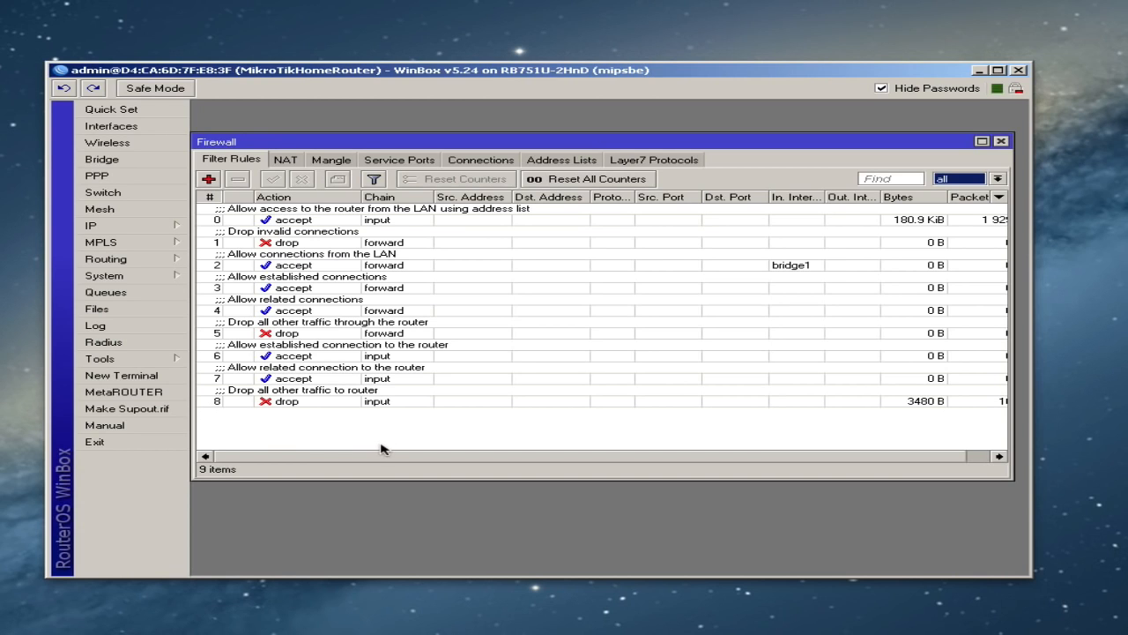
click(290, 243)
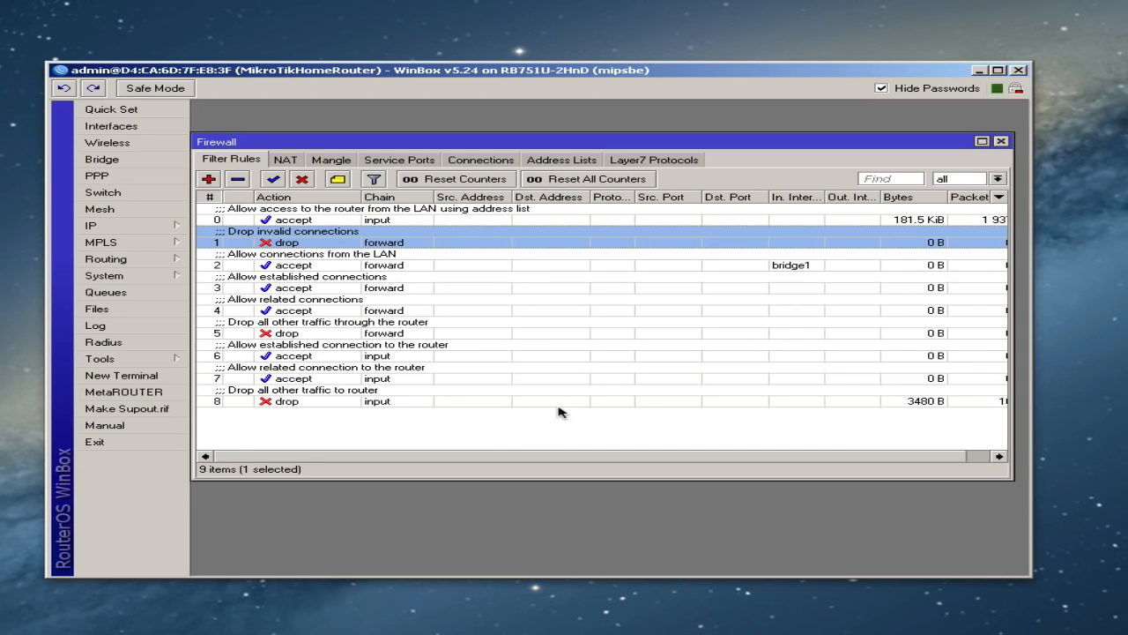
click(502, 434)
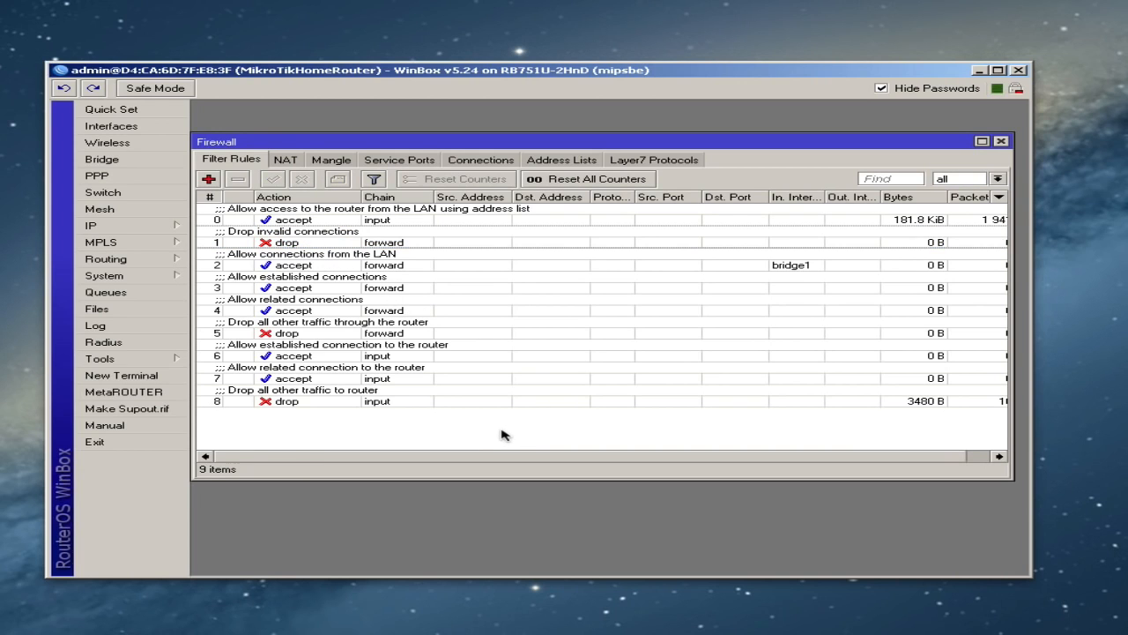
Turn on Safe Mode, test that the router responds by entering four blank lines in a new terminal, and close the terminal
click(165, 92)
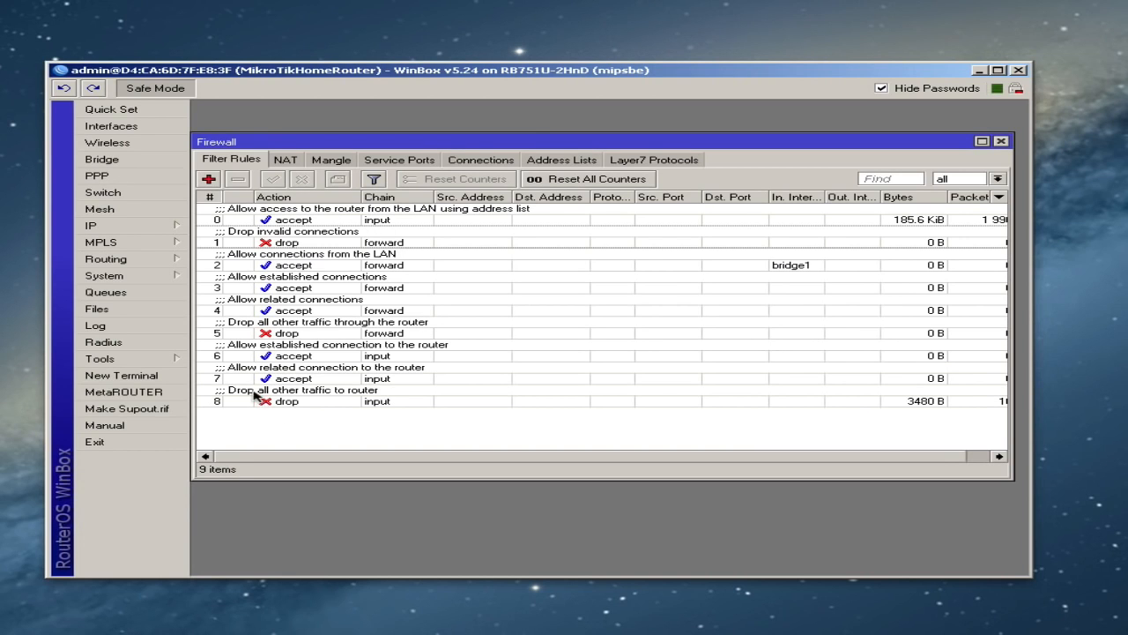
click(141, 375)
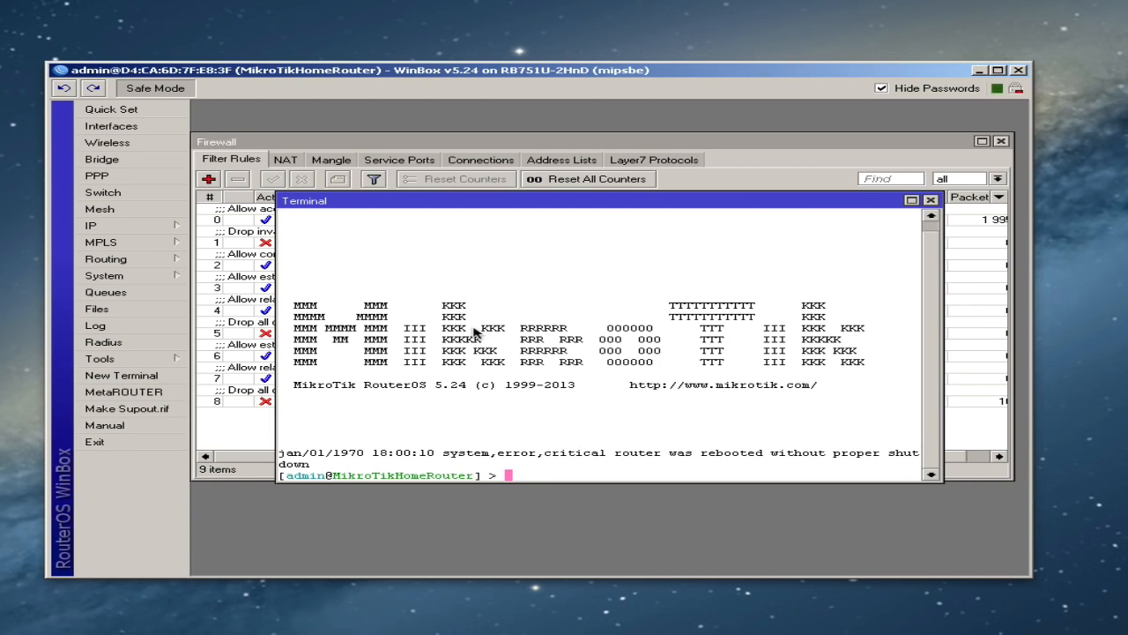
key(Return)
key(Return)
key(Return)
key(Return)
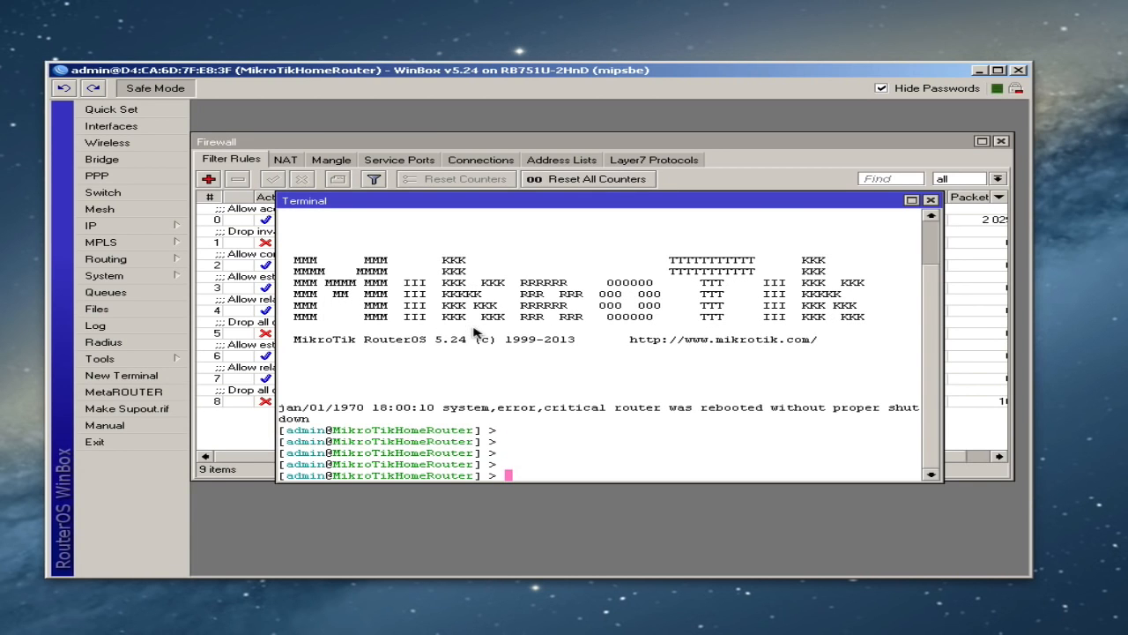
click(930, 200)
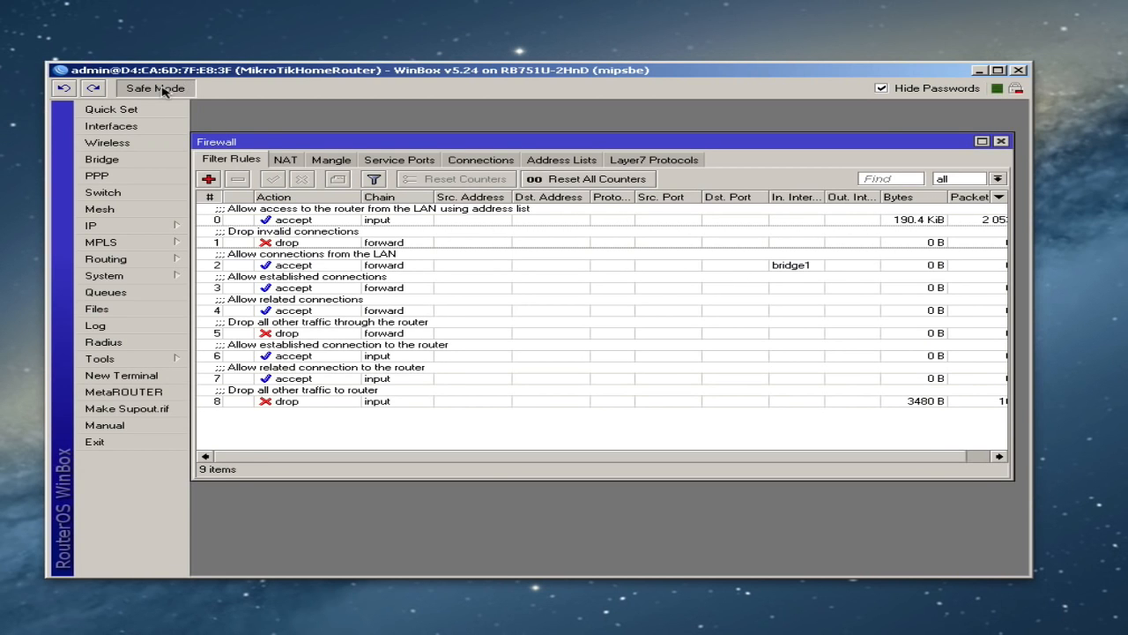